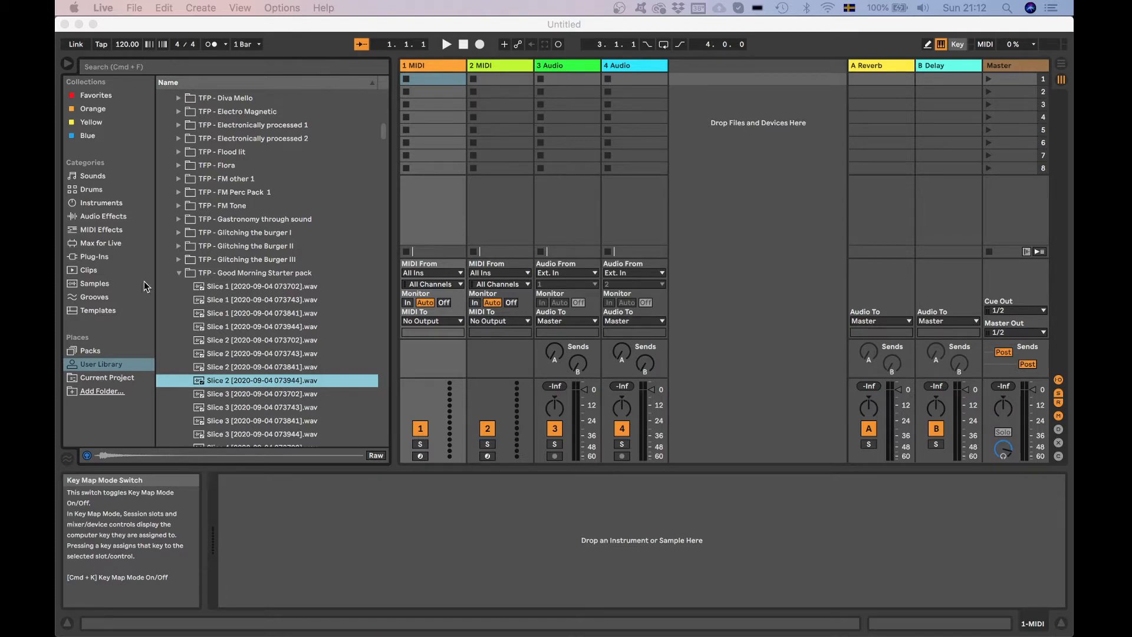
Step: Load the Sampler instrument onto the first MIDI track
left_click(105, 206)
left_click(115, 204)
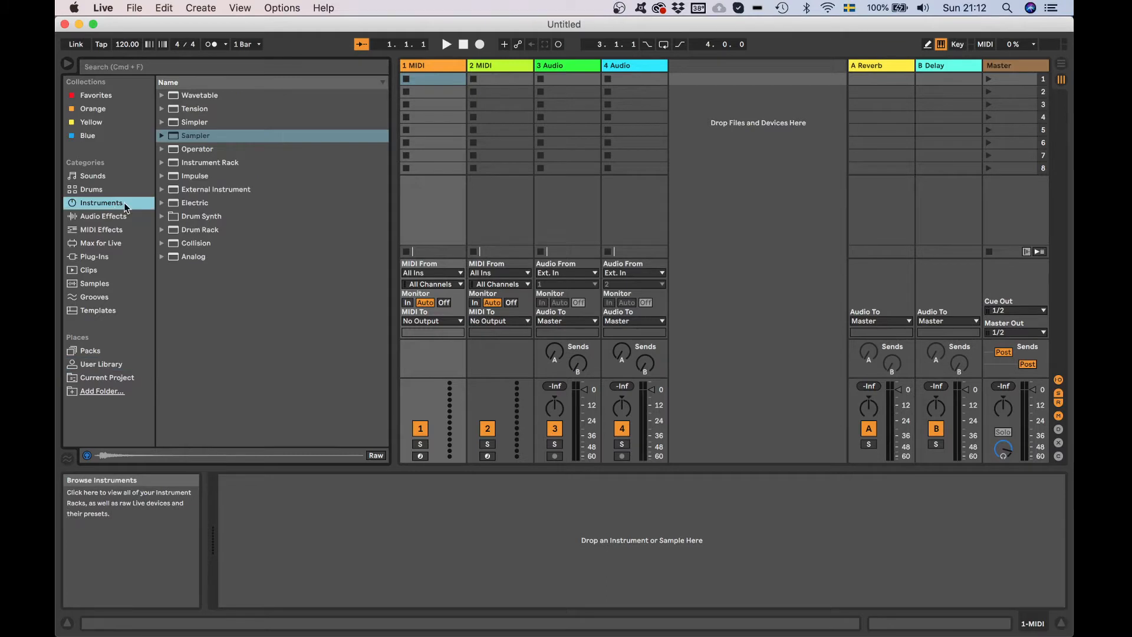
double_click(198, 139)
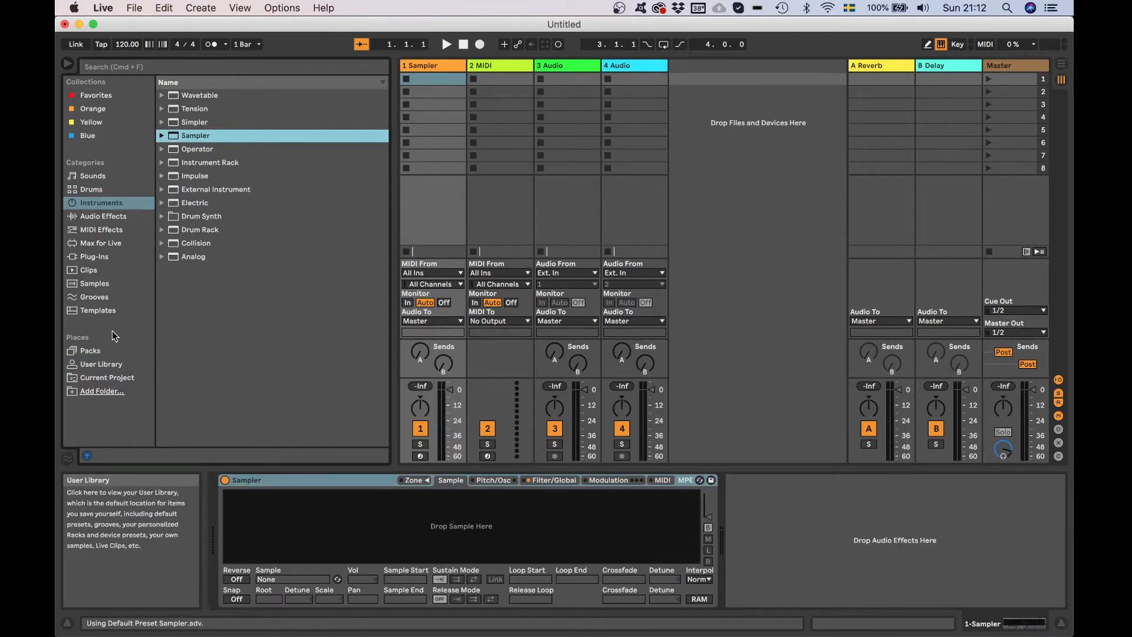
left_click(106, 363)
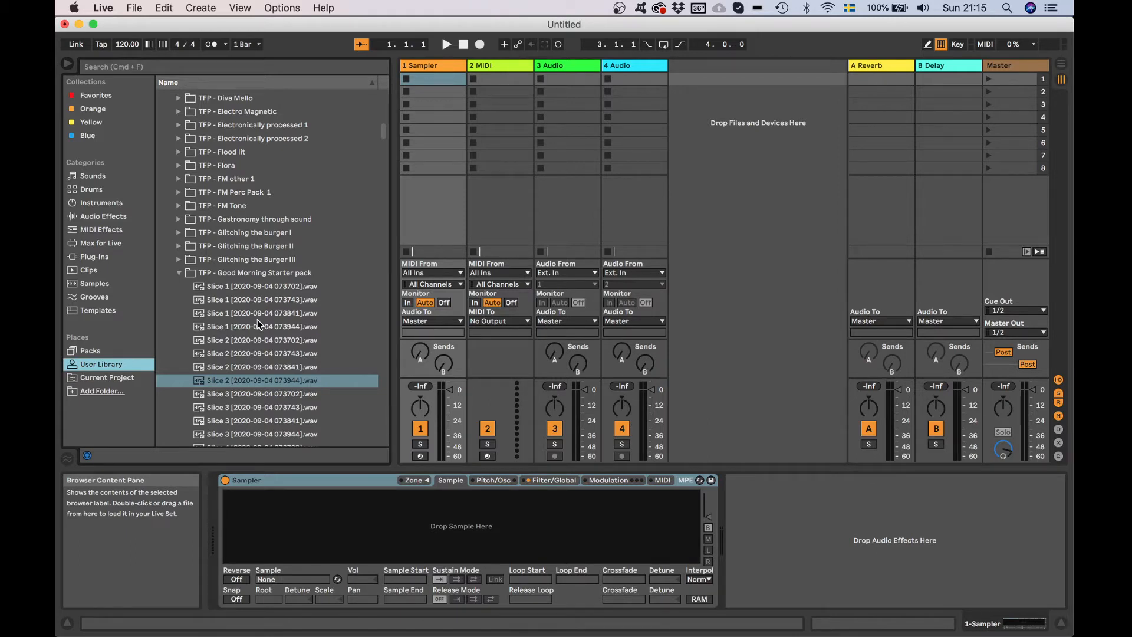
left_click(285, 287)
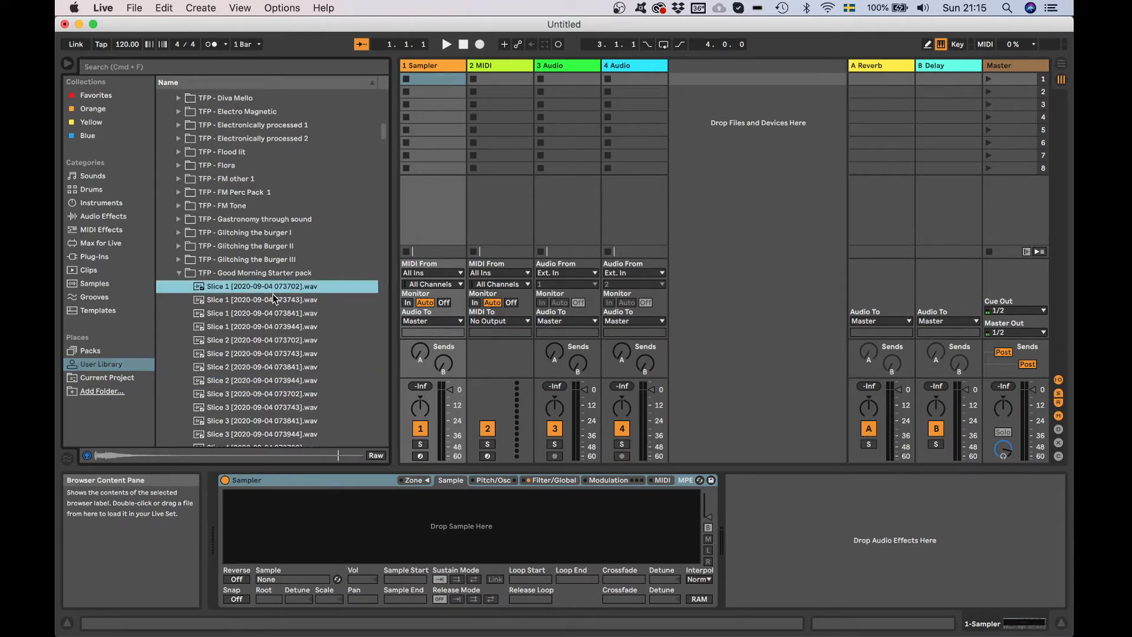
left_click(257, 305)
key("Down")
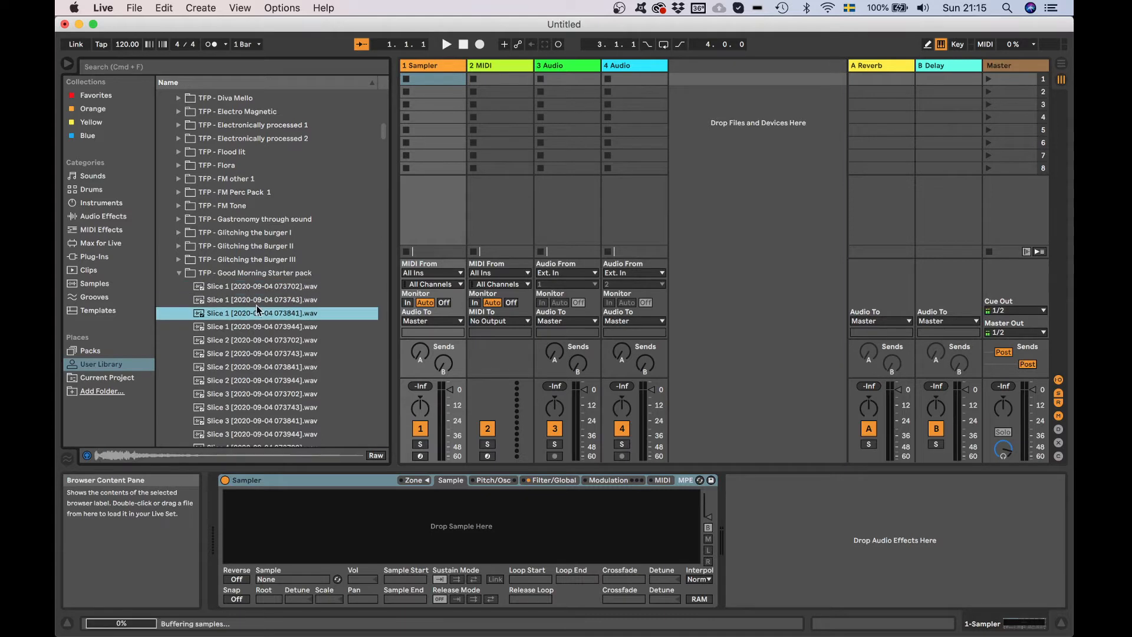
key("Down")
key("Down")
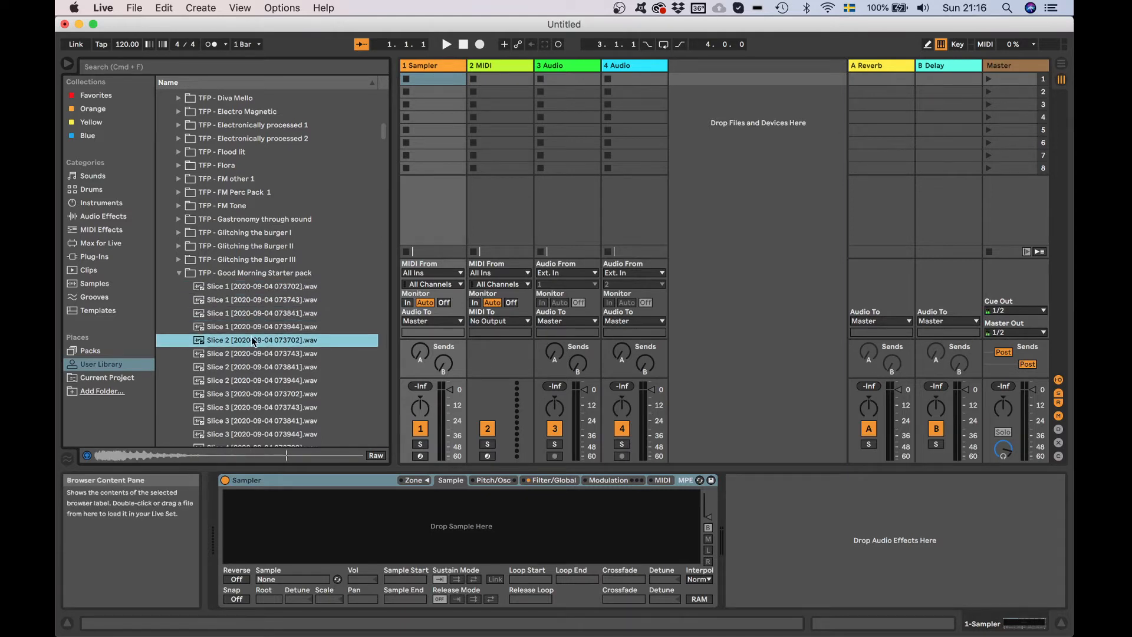
left_click_drag(254, 342, 428, 544)
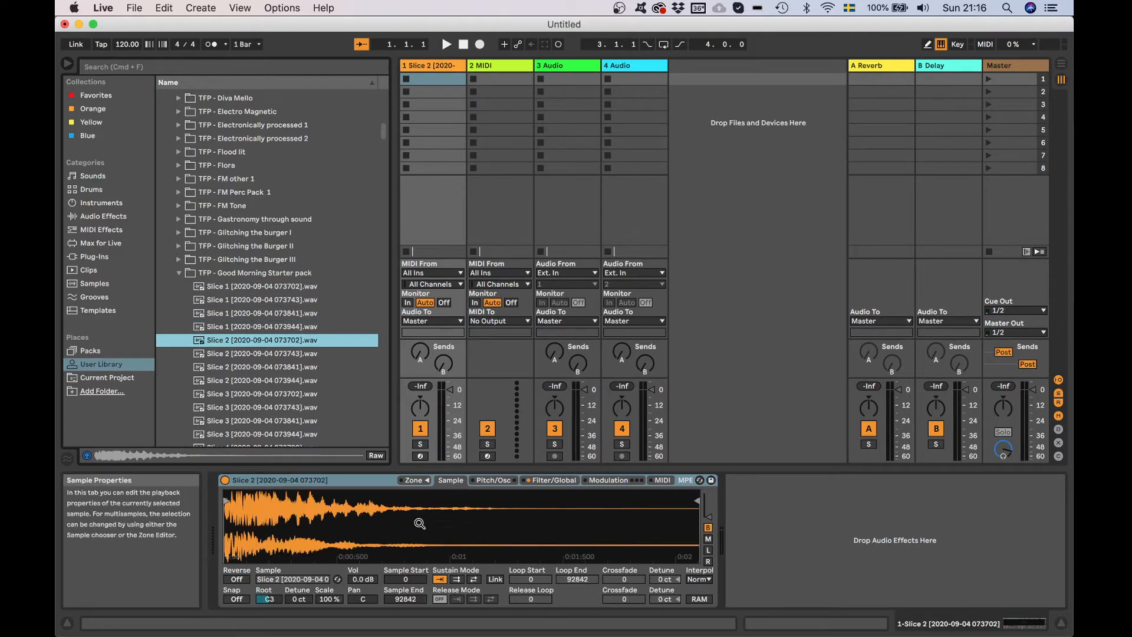
Step: Arm track 1, play the sample, and give it a forward sustain loop from about 14071 to 20554 samples
left_click(420, 456)
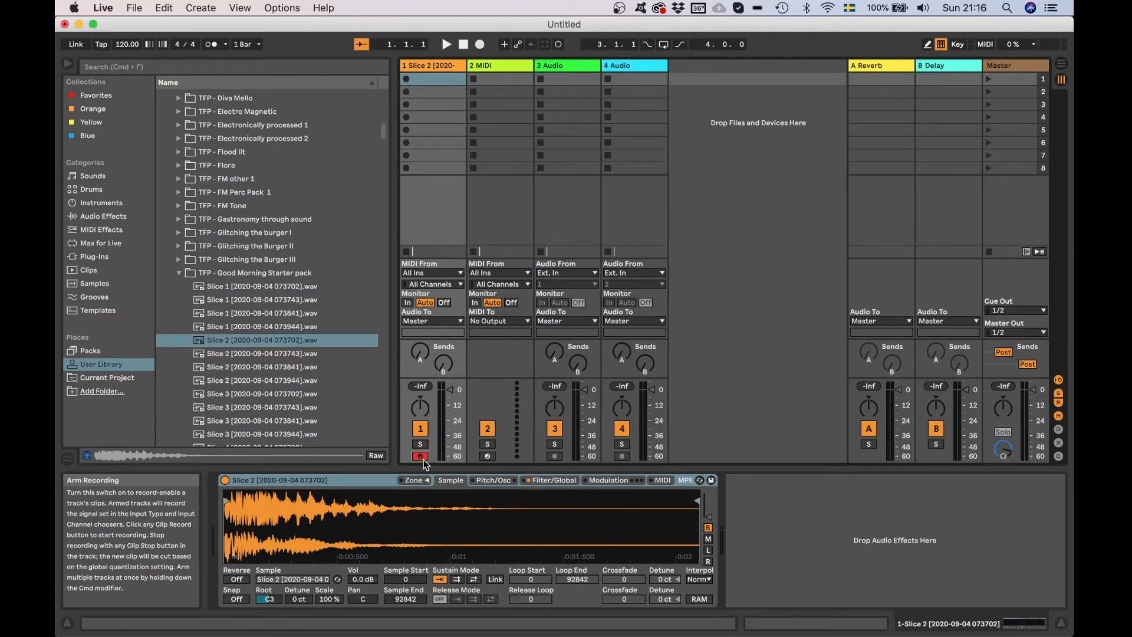
key("a")
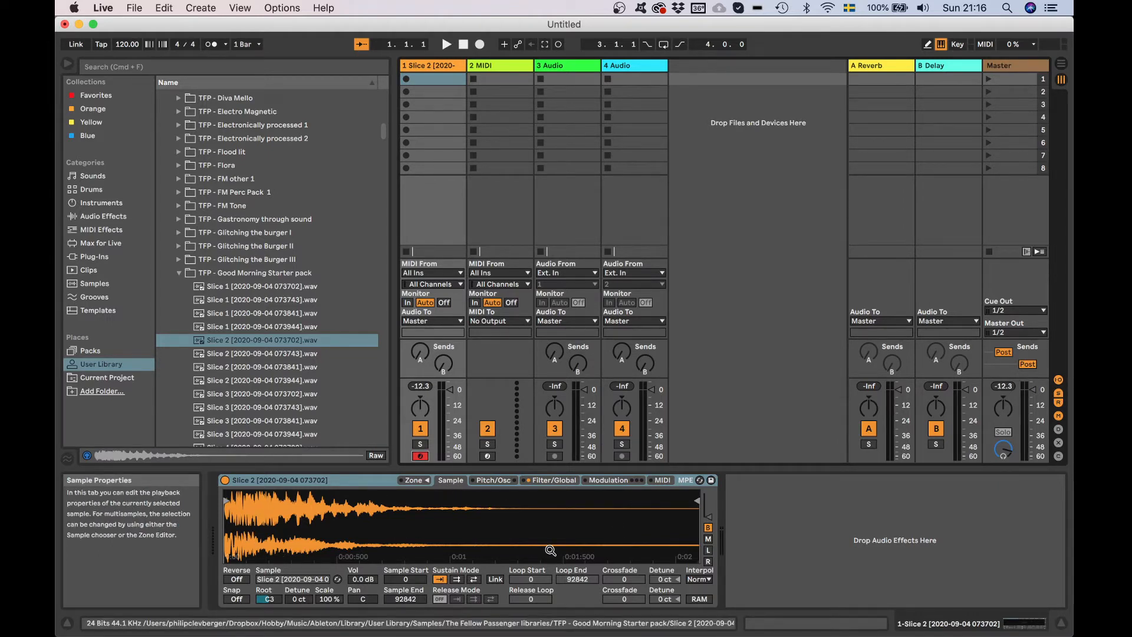
left_click(459, 582)
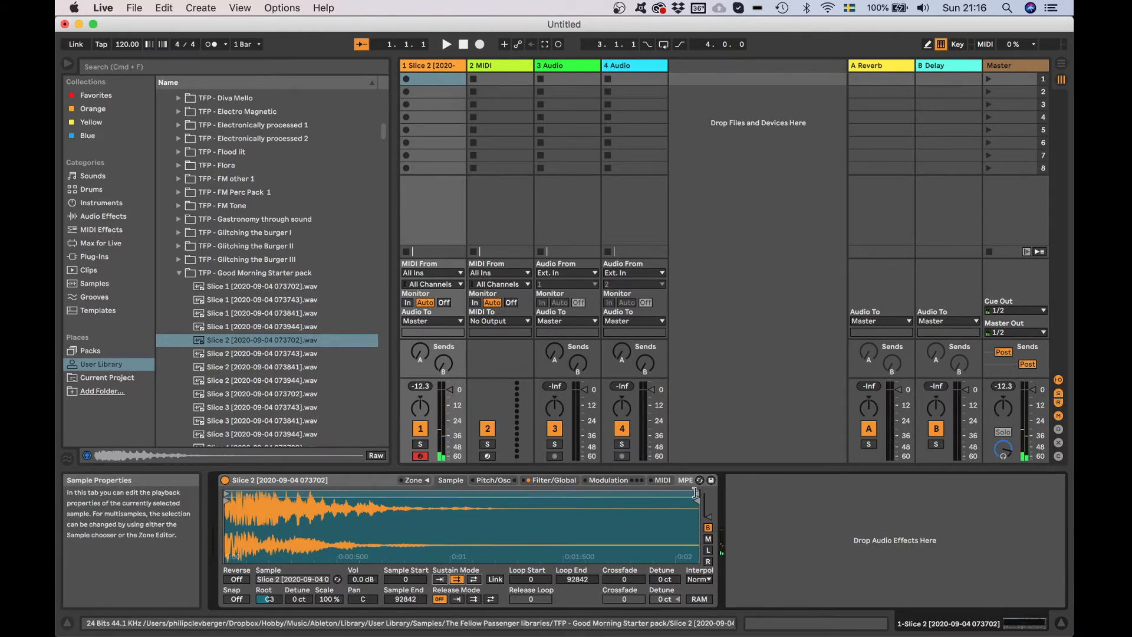
left_click_drag(700, 500, 328, 493)
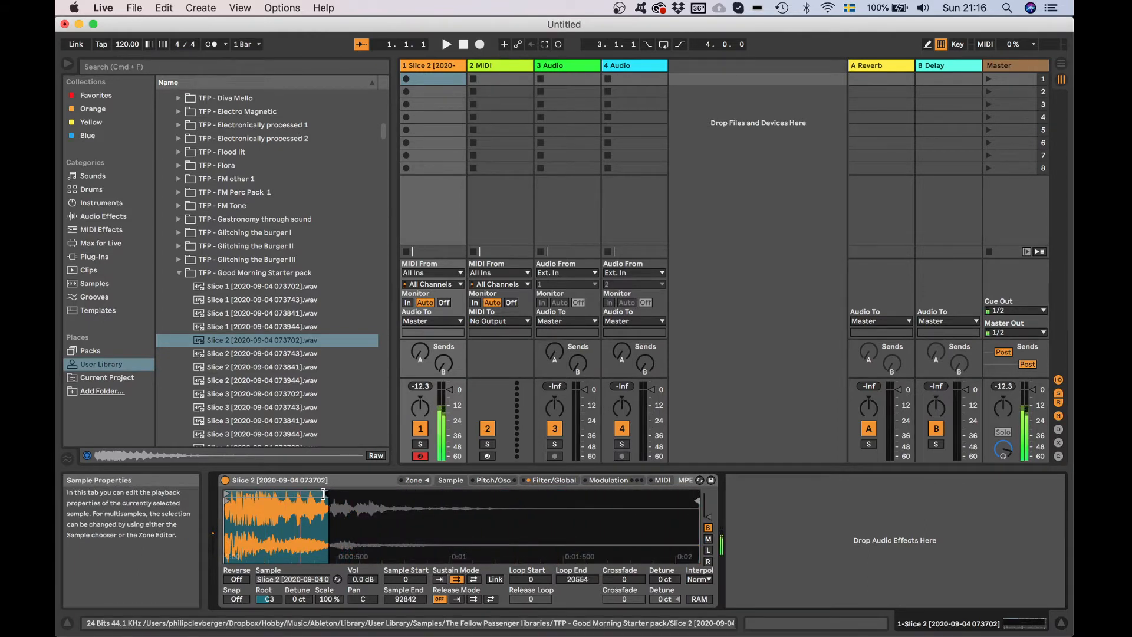
left_click_drag(226, 495, 296, 502)
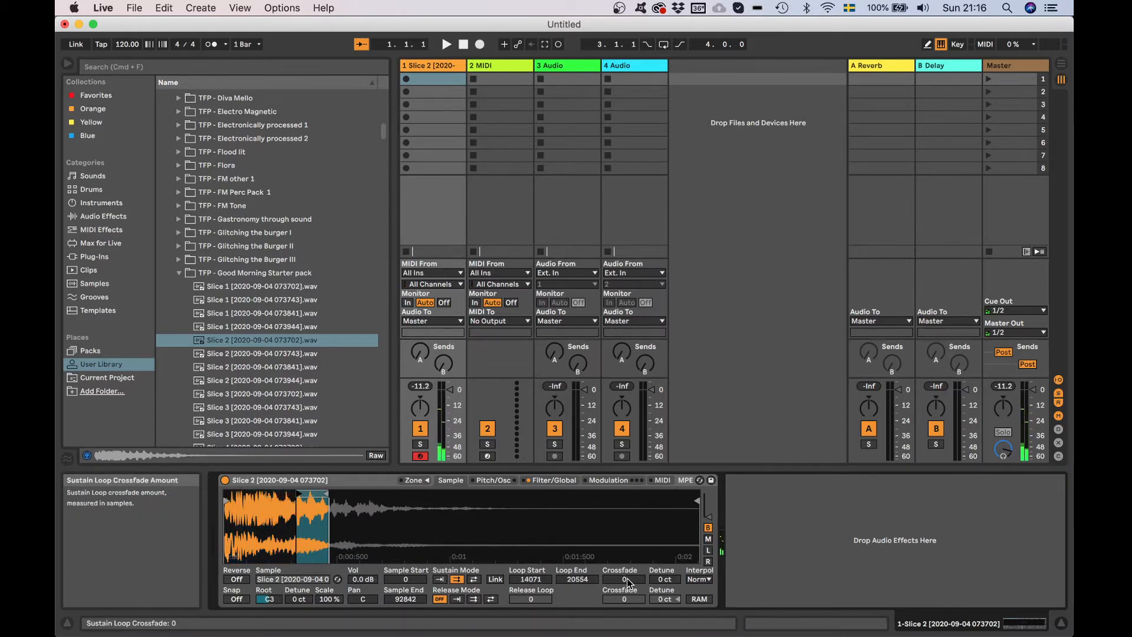
Step: Try a 6483-sample crossfade and back-and-forth looping on the sustain loop, returning to zero crossfade and forward looping
left_click_drag(627, 578, 627, 531)
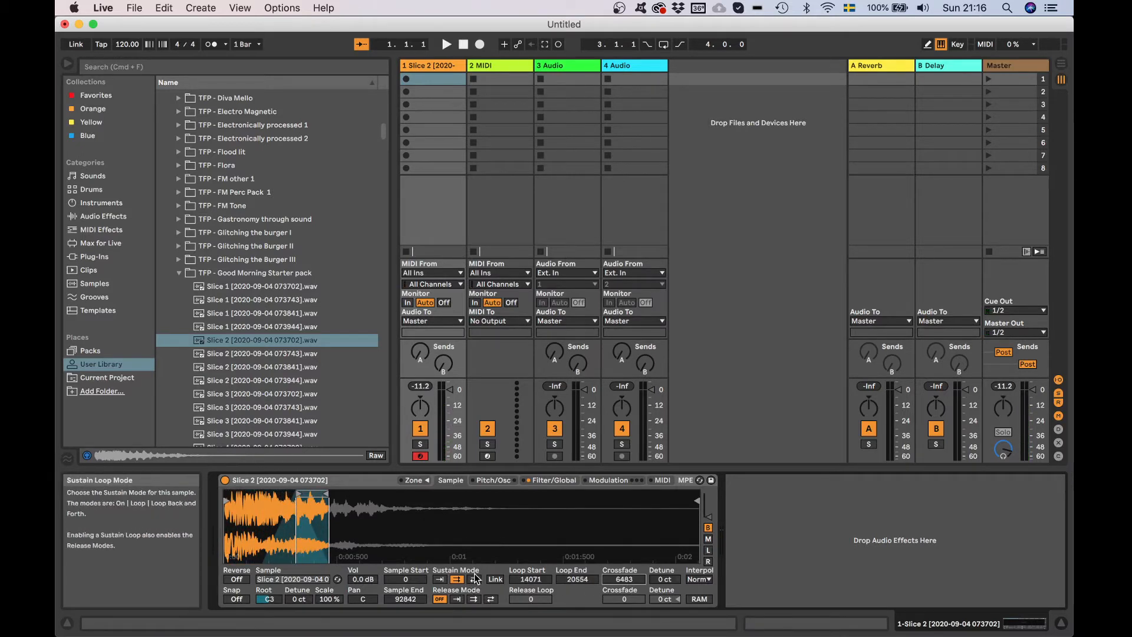
left_click(474, 579)
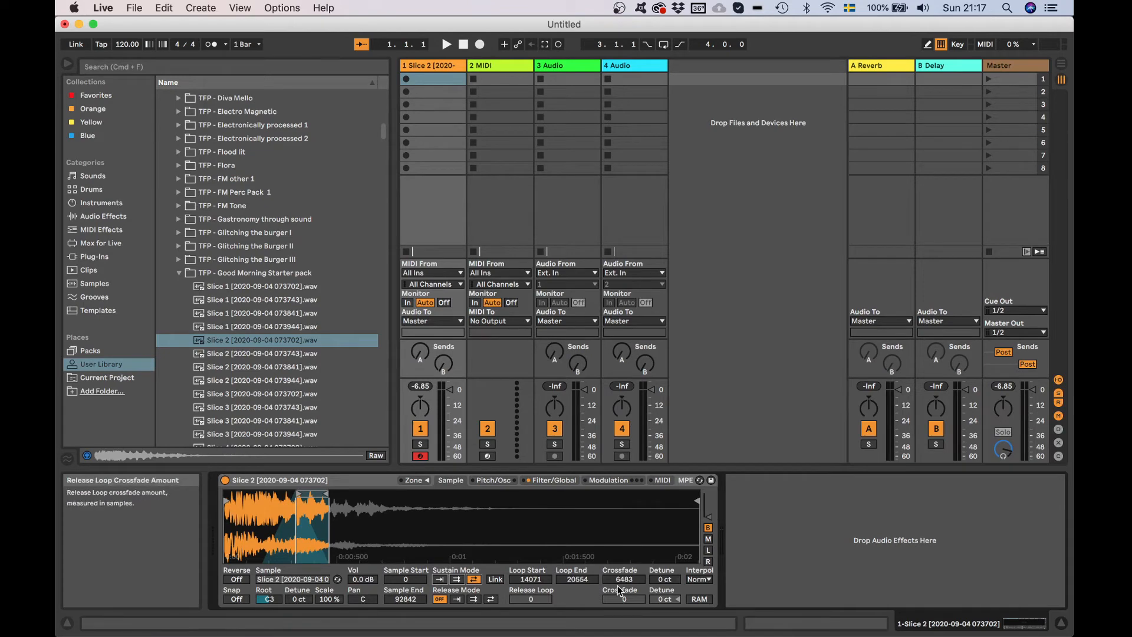
left_click_drag(622, 581, 622, 629)
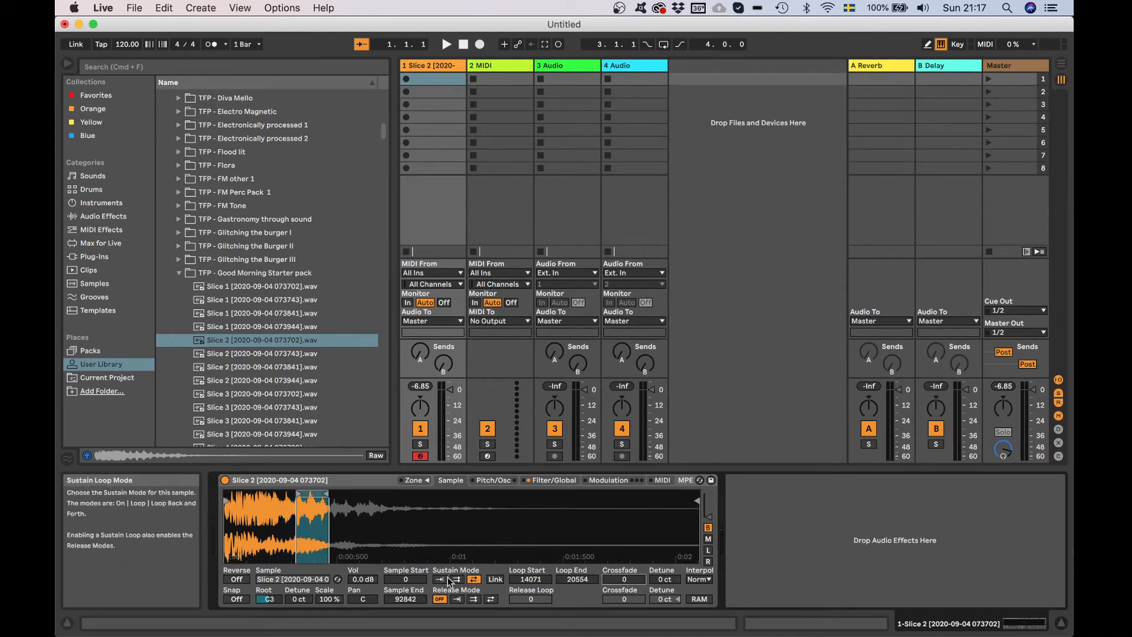
left_click(454, 580)
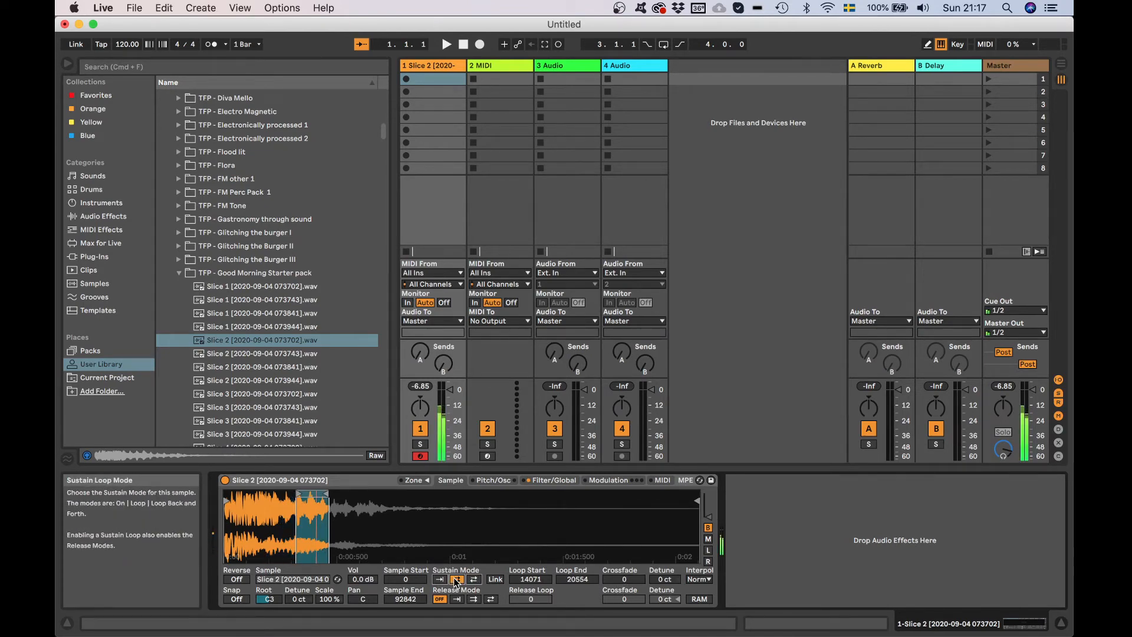
Step: Turn on the auxiliary envelope among Sampler's modulation sources
left_click(625, 480)
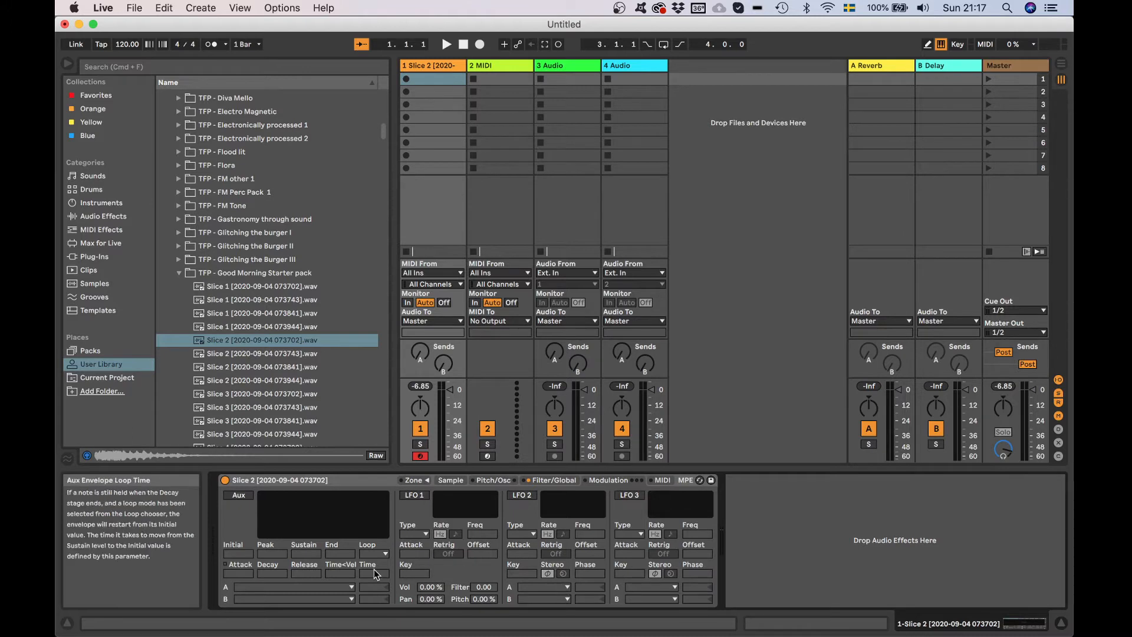
left_click(239, 497)
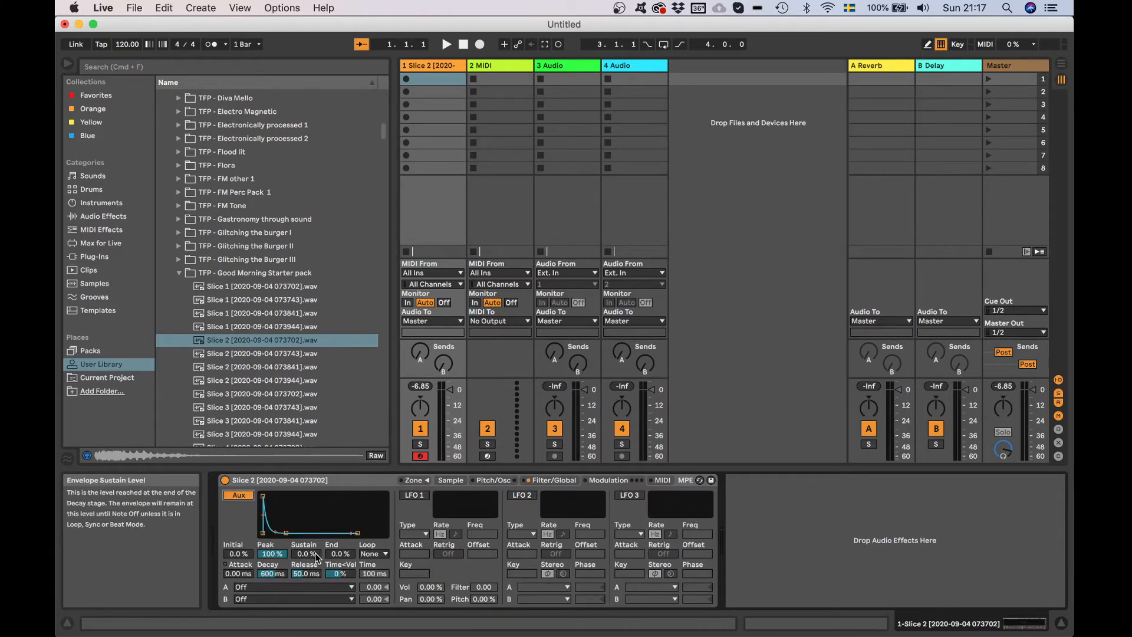
Step: Examine the modulation targets available for the auxiliary envelope's destinations A and B
left_click(334, 586)
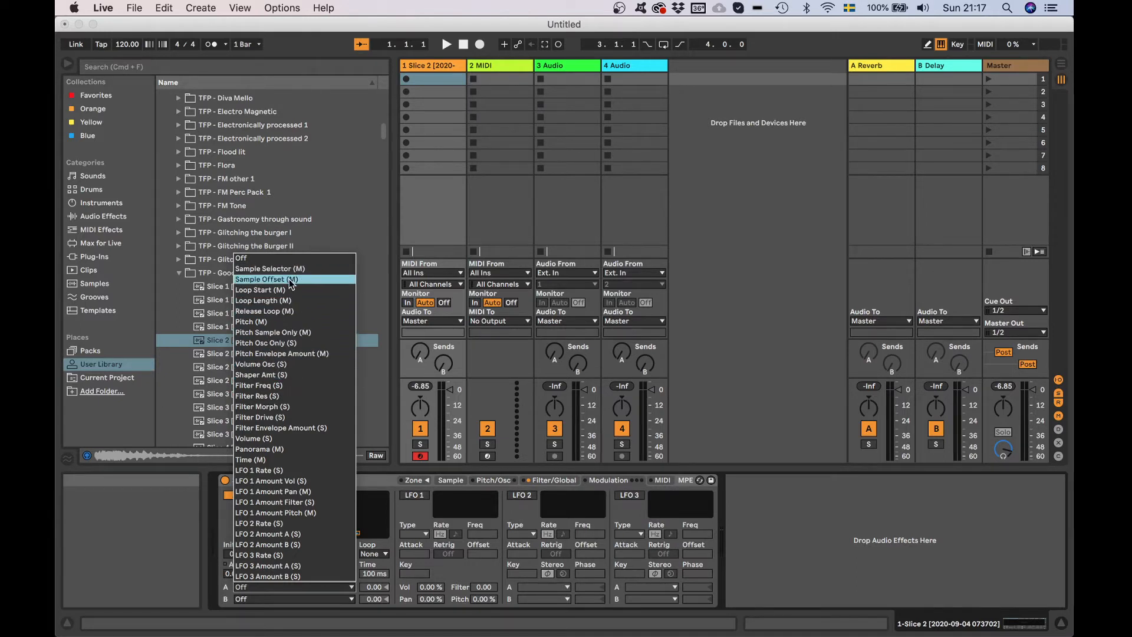
left_click(419, 518)
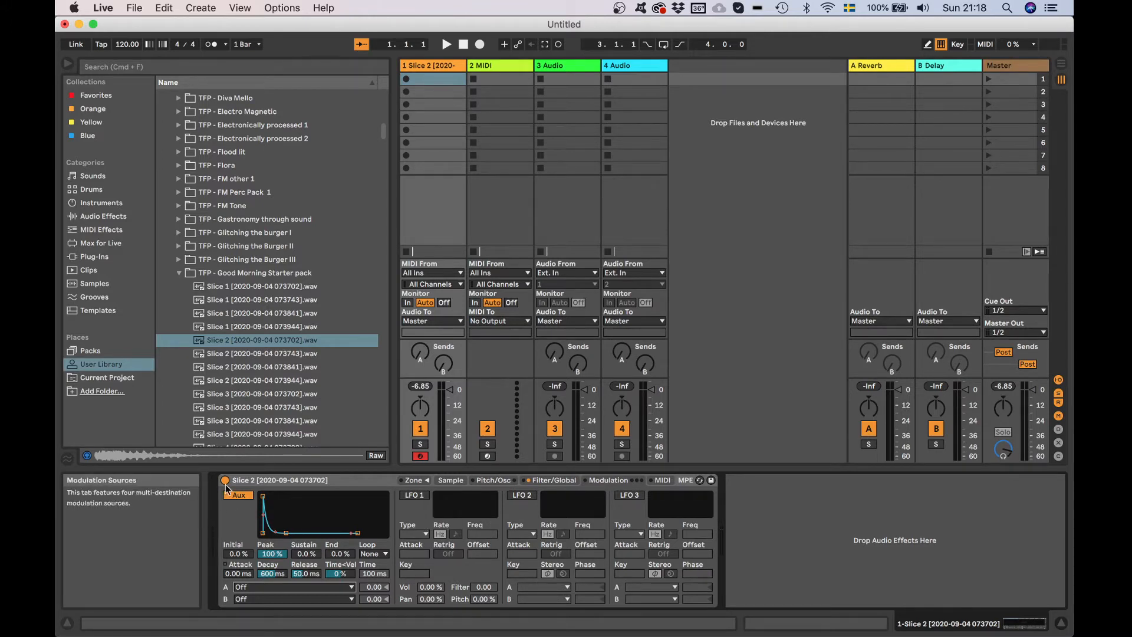
left_click(324, 585)
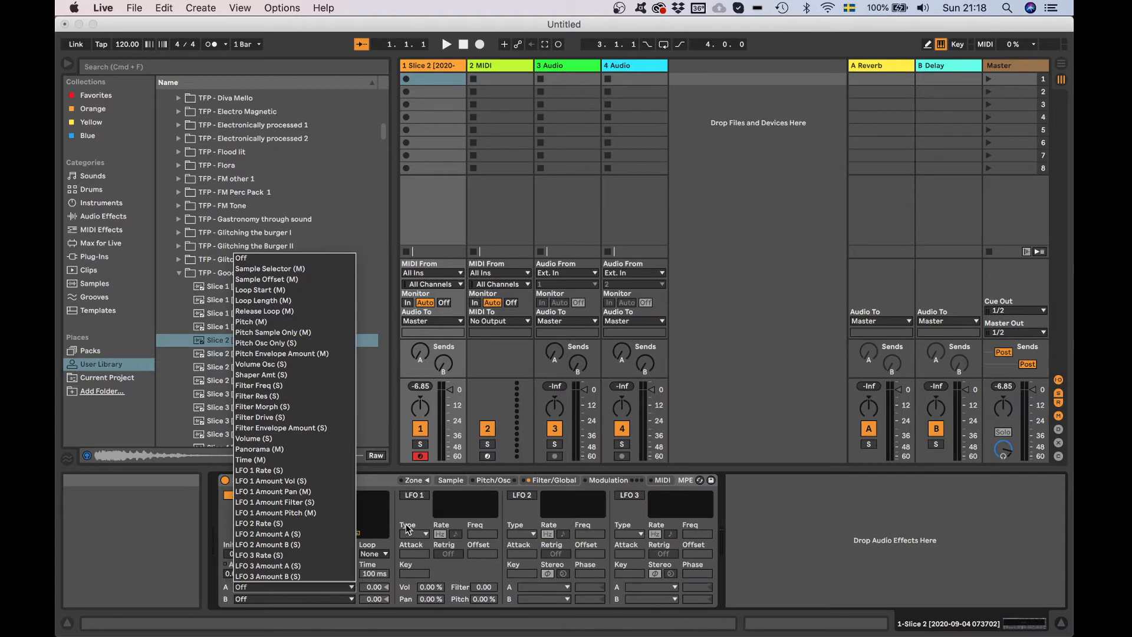
left_click(395, 539)
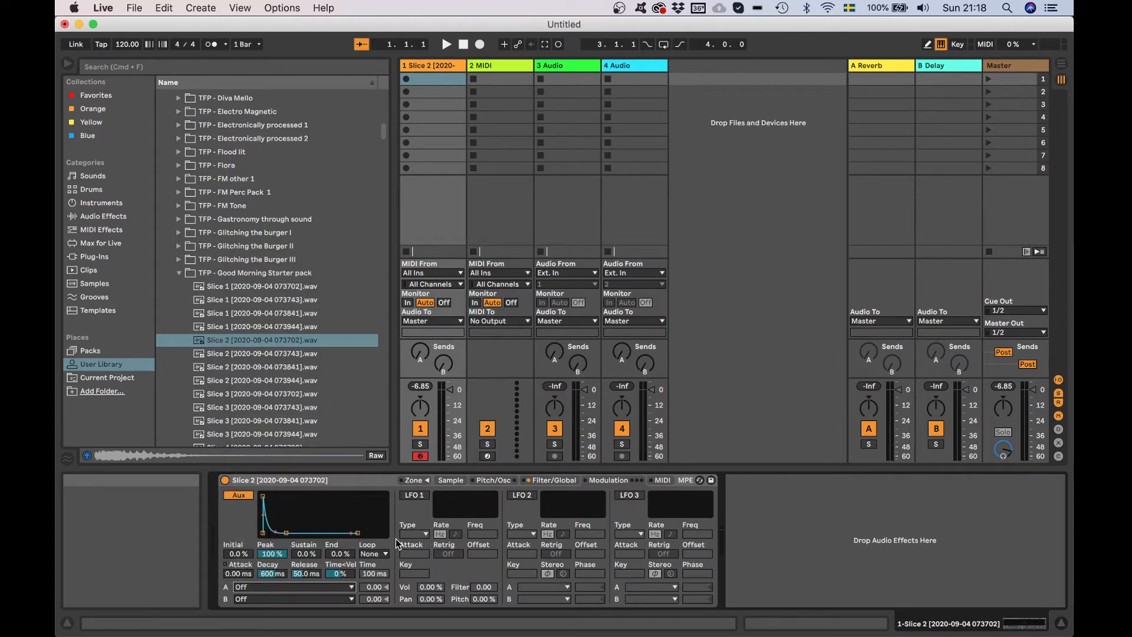
left_click(350, 599)
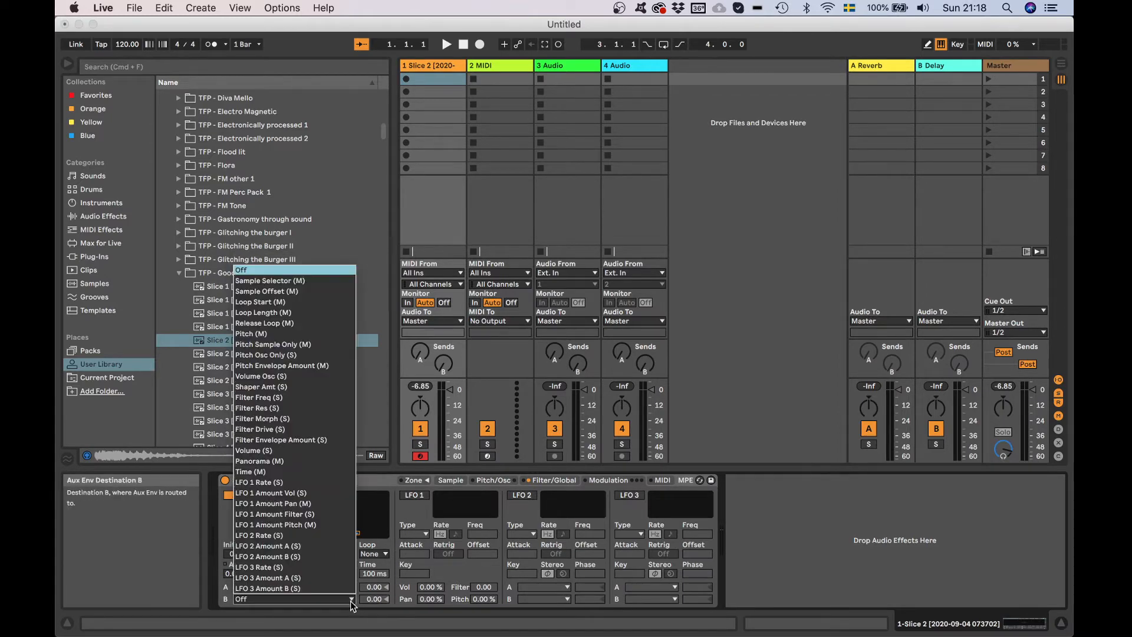
left_click(401, 553)
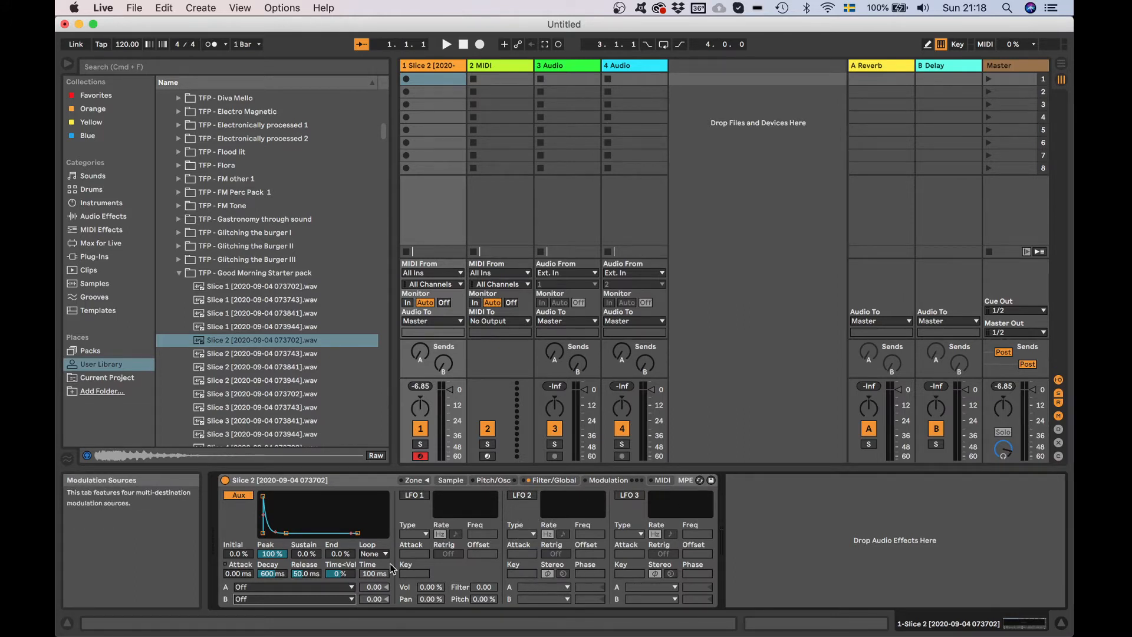
Step: Enable LFO 2 and route its destination A to Loop Length with an amount of 100
left_click(532, 498)
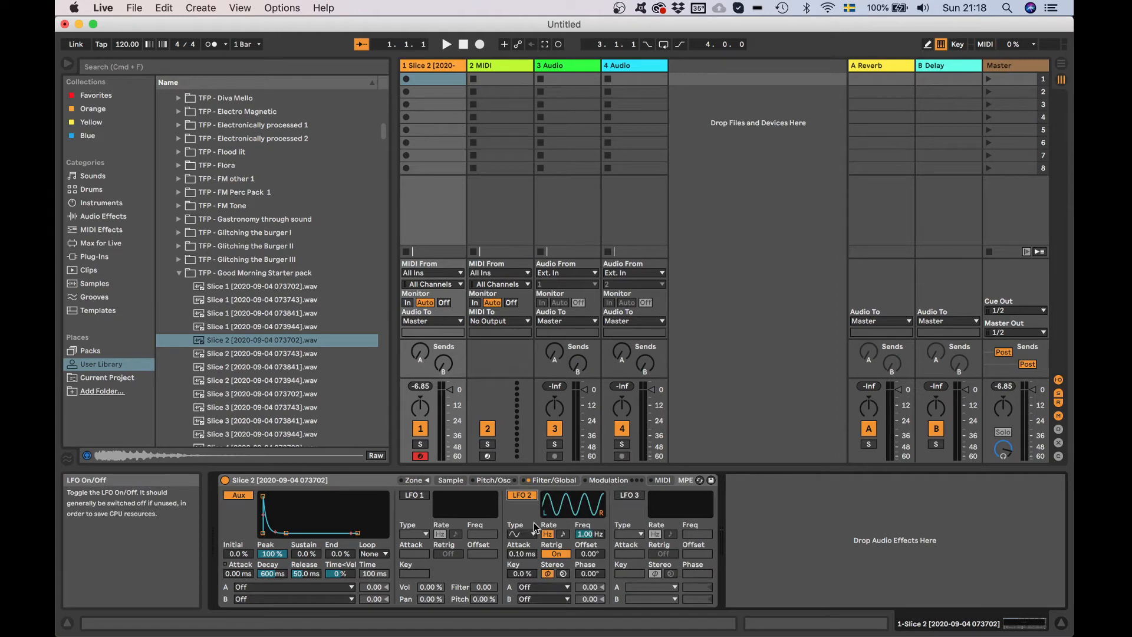
left_click(554, 588)
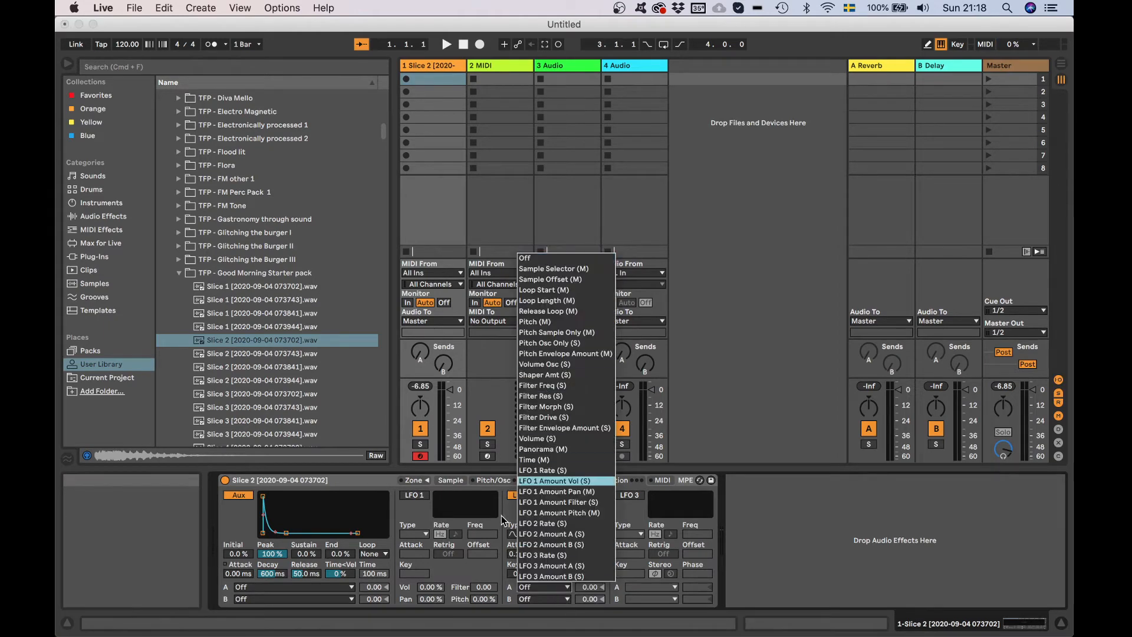
left_click(469, 568)
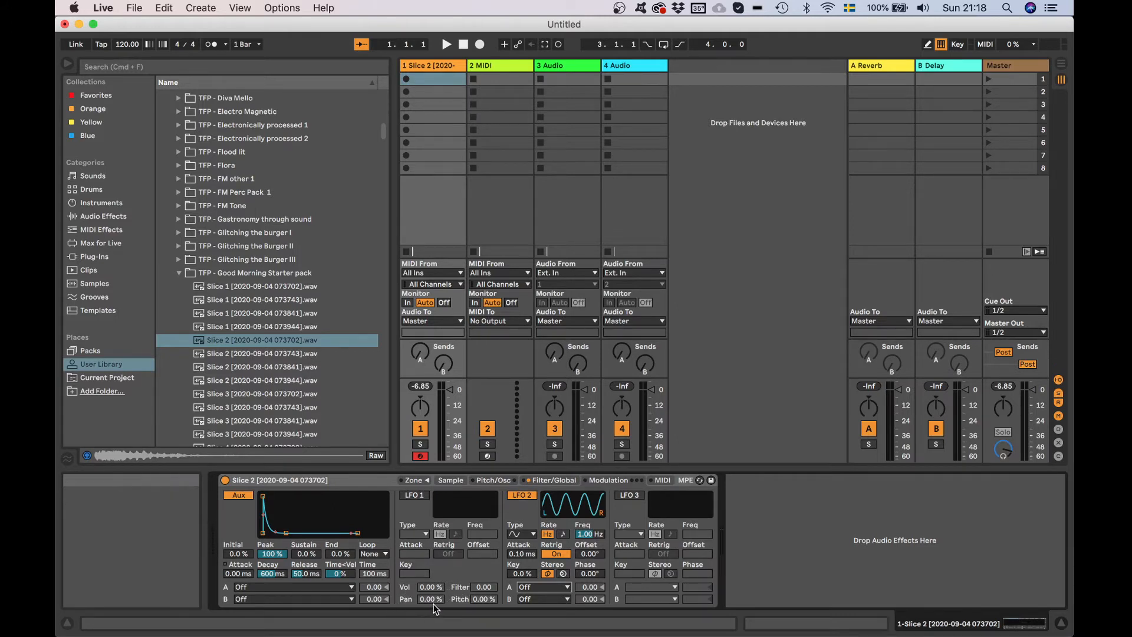
left_click(555, 552)
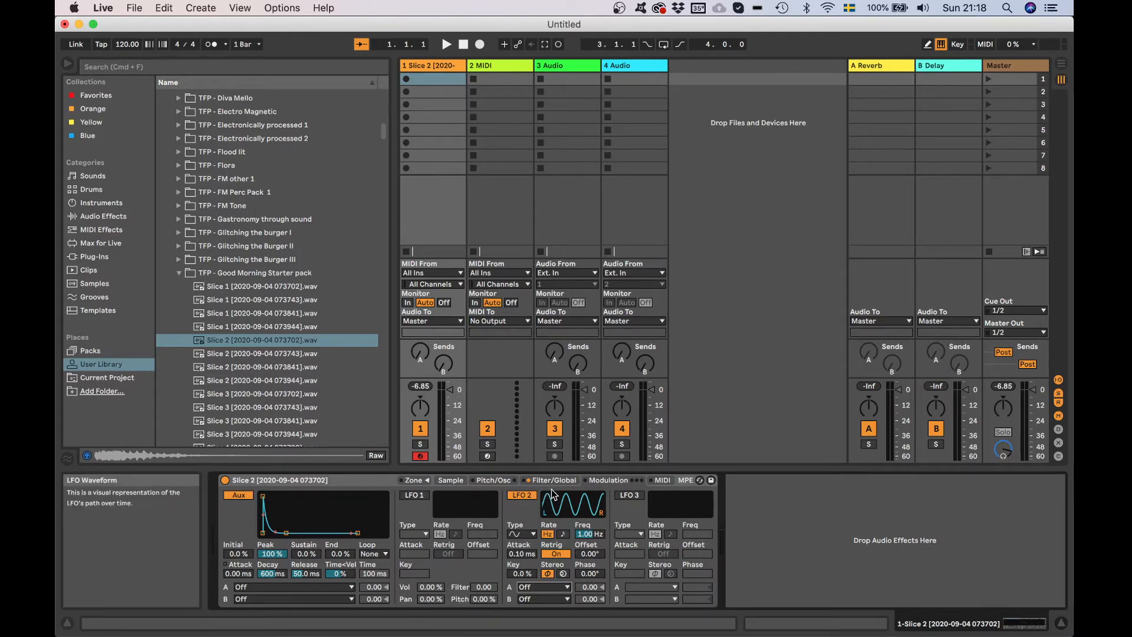
left_click(535, 586)
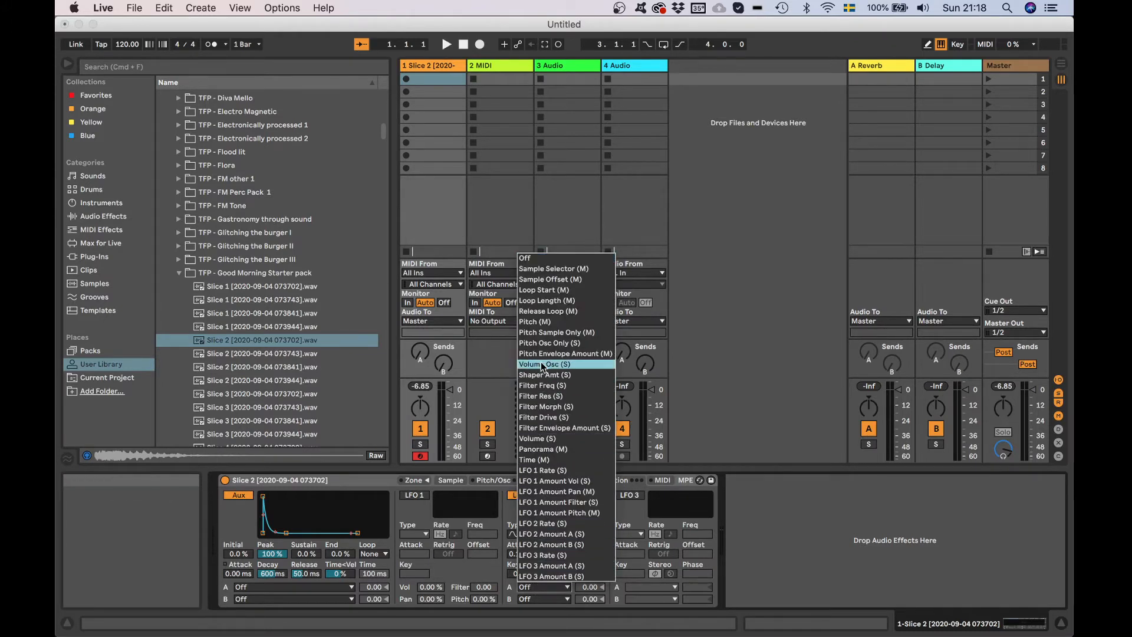
left_click(544, 300)
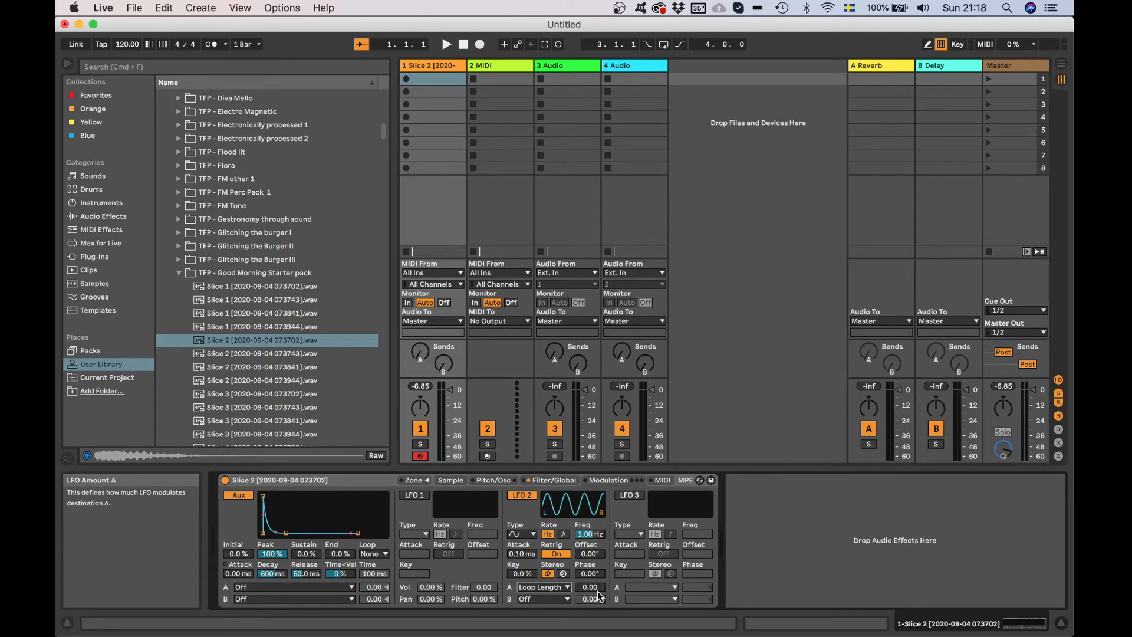
left_click_drag(594, 586, 594, 572)
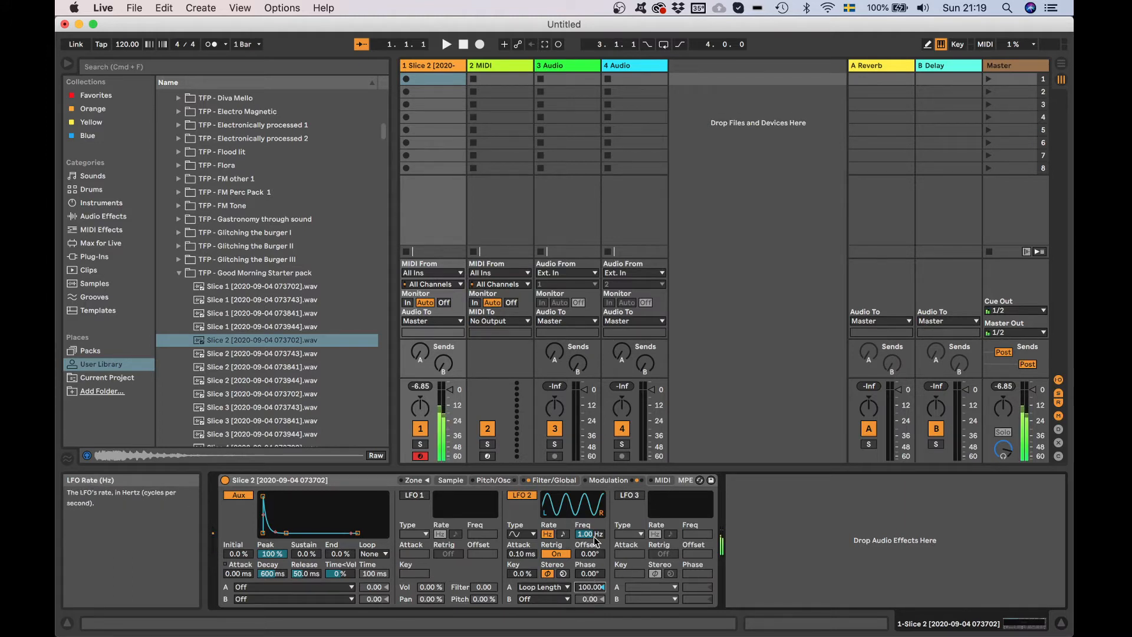
Step: Set LFO 2's rate to 0.26 Hz, switch its retrigger off, and play a note to hear the modulation
mouse_move(594, 539)
left_mouse_down()
mouse_move(594, 575)
mouse_move(597, 550)
left_mouse_up()
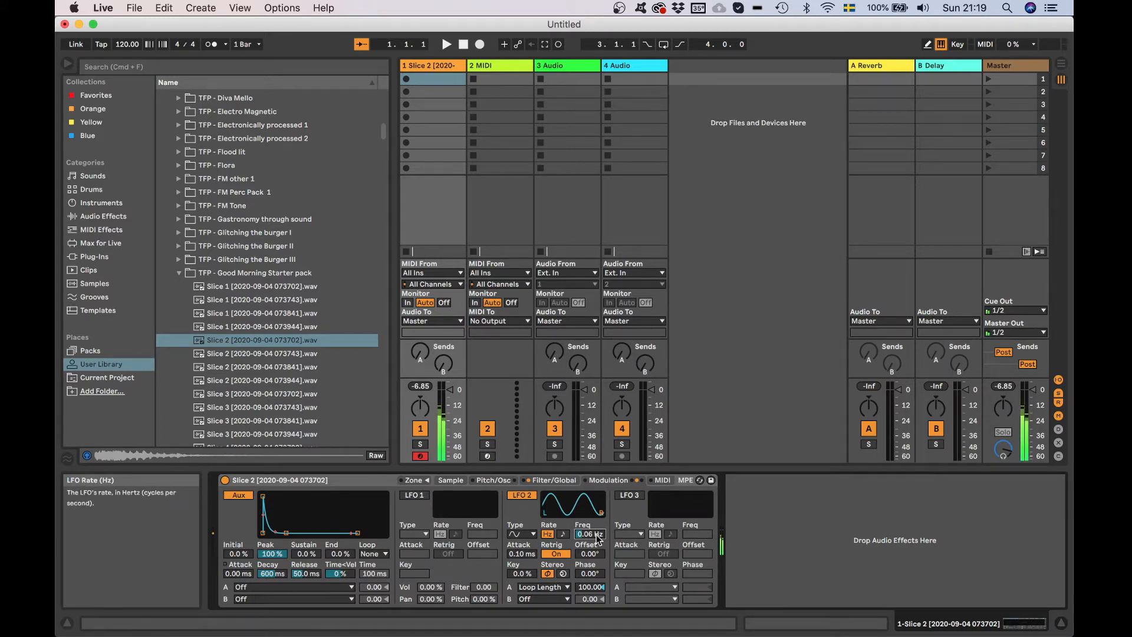
mouse_move(596, 534)
left_mouse_down()
mouse_move(596, 524)
mouse_move(596, 537)
left_mouse_up()
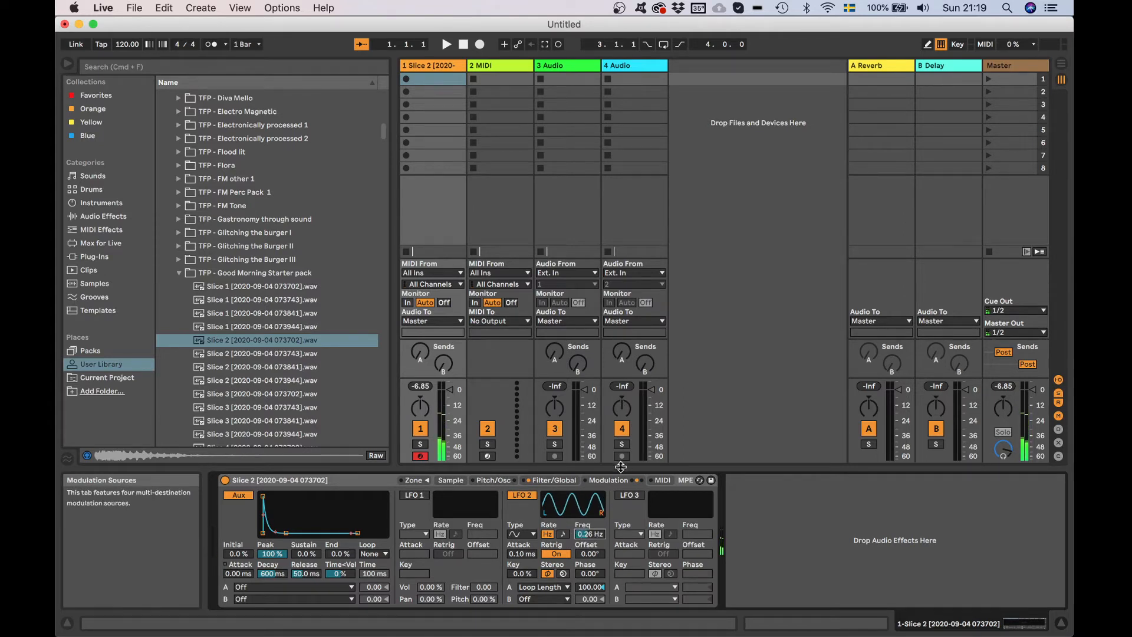
left_click(553, 554)
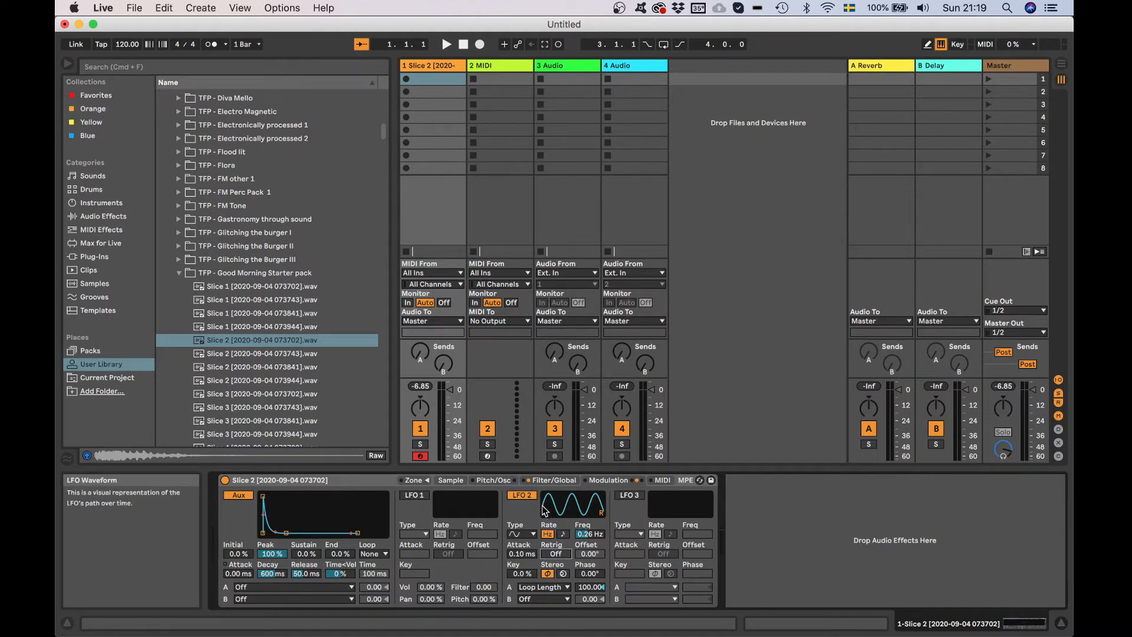
key("a")
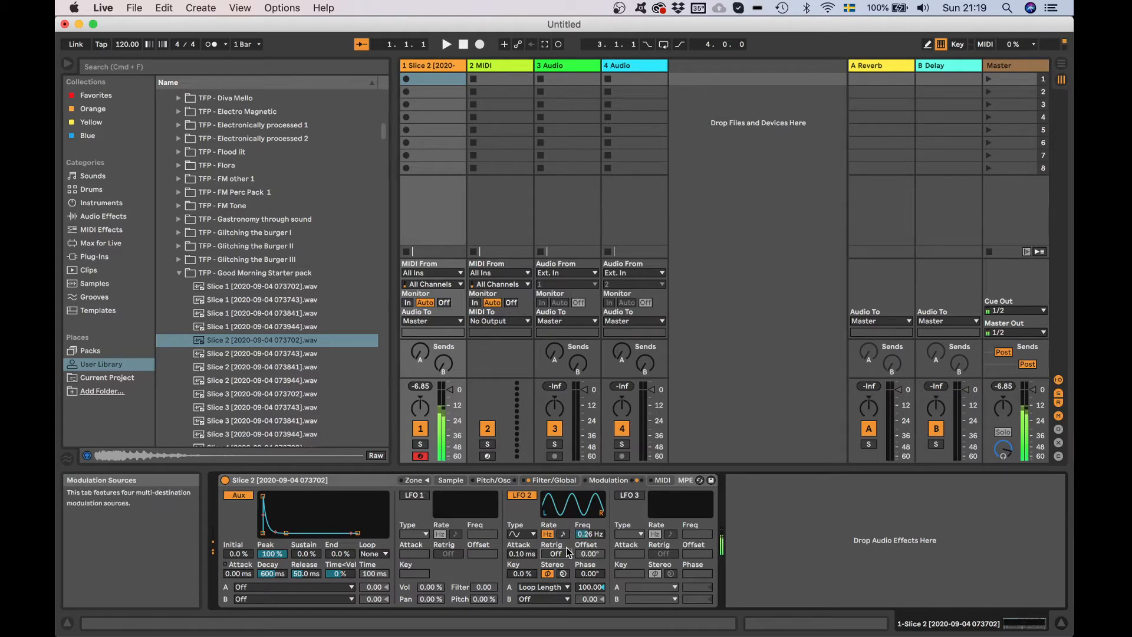
Step: Lower LFO 2's rate to 0.11 Hz, play a note, and change its waveform to Sample & Hold
left_click_drag(584, 536, 584, 575)
key("a")
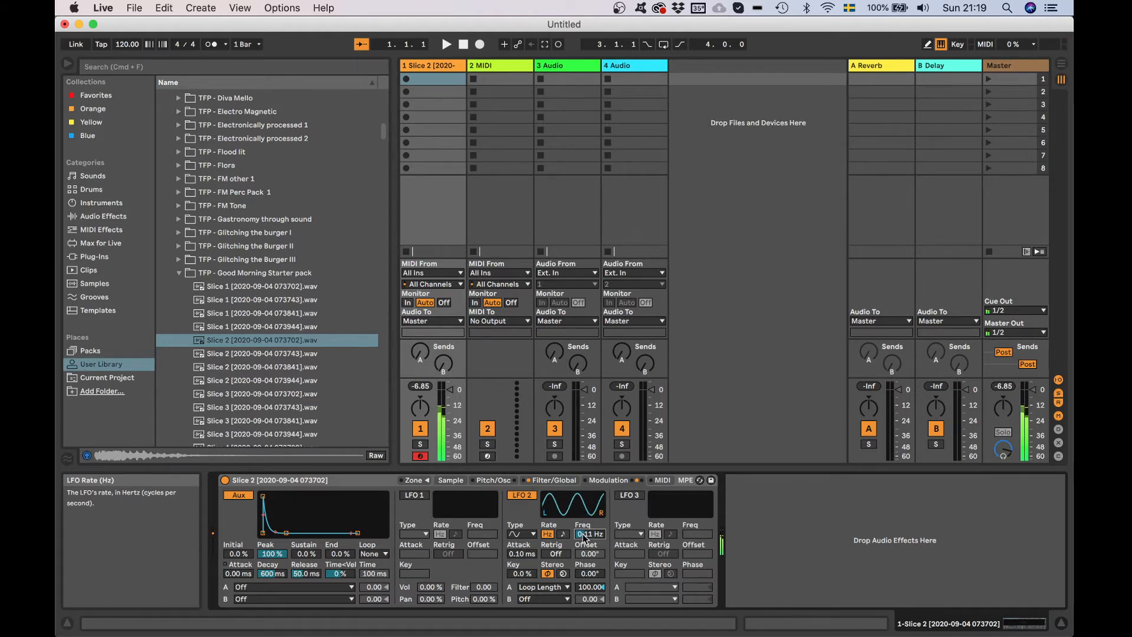
left_click(522, 534)
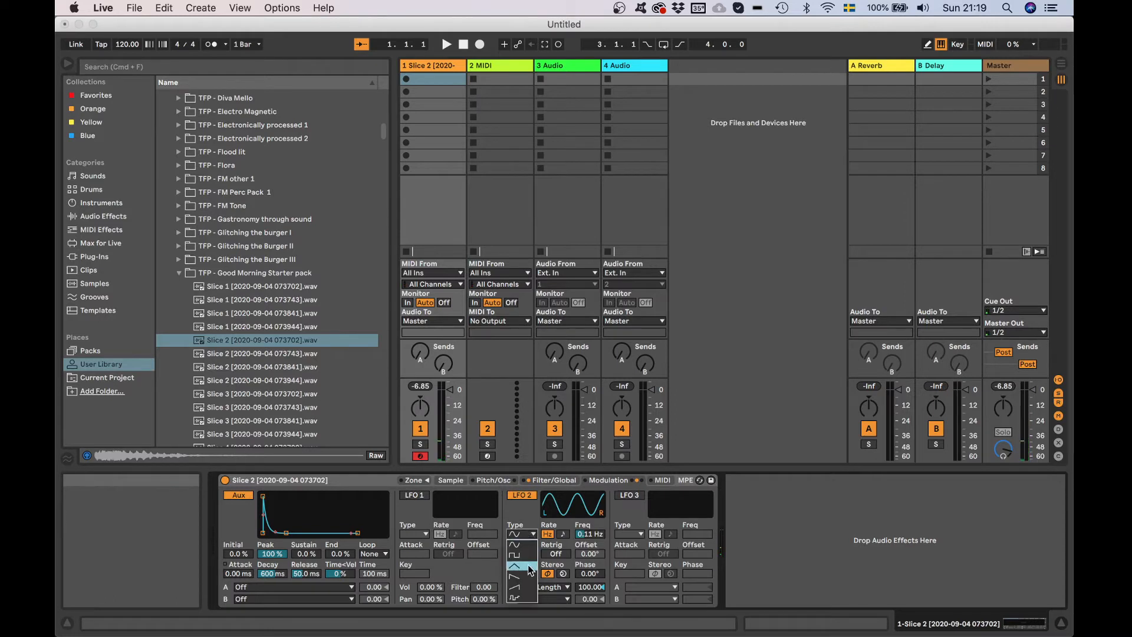
left_click(527, 598)
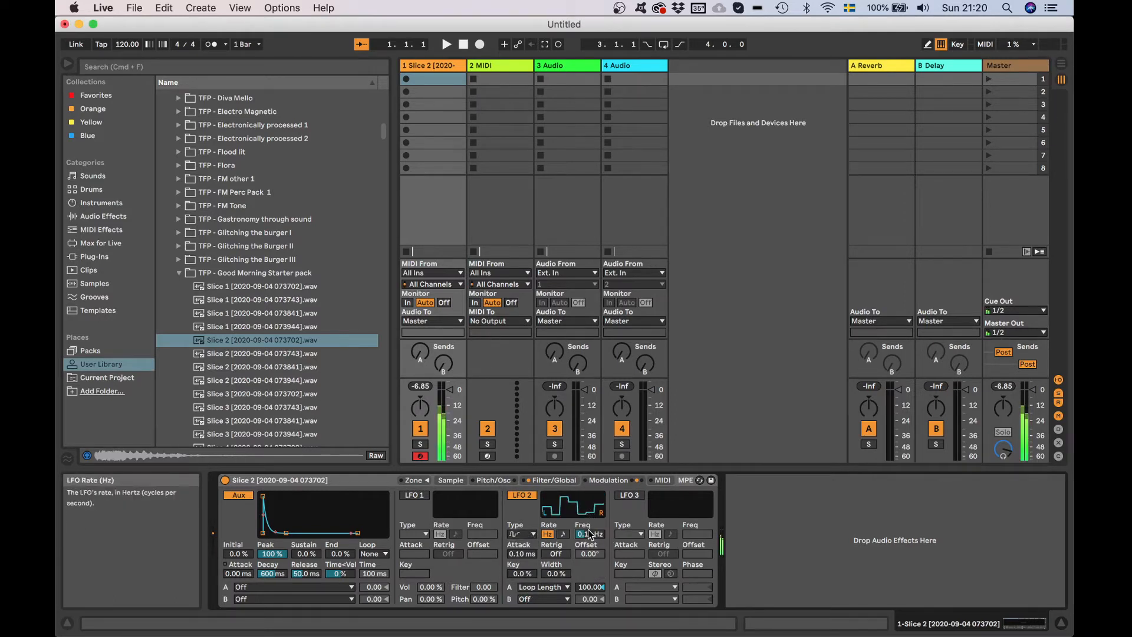
Step: Try LFO 2 at a rate of 30 Hz and look through destination A's modulation targets
left_click_drag(590, 534, 590, 466)
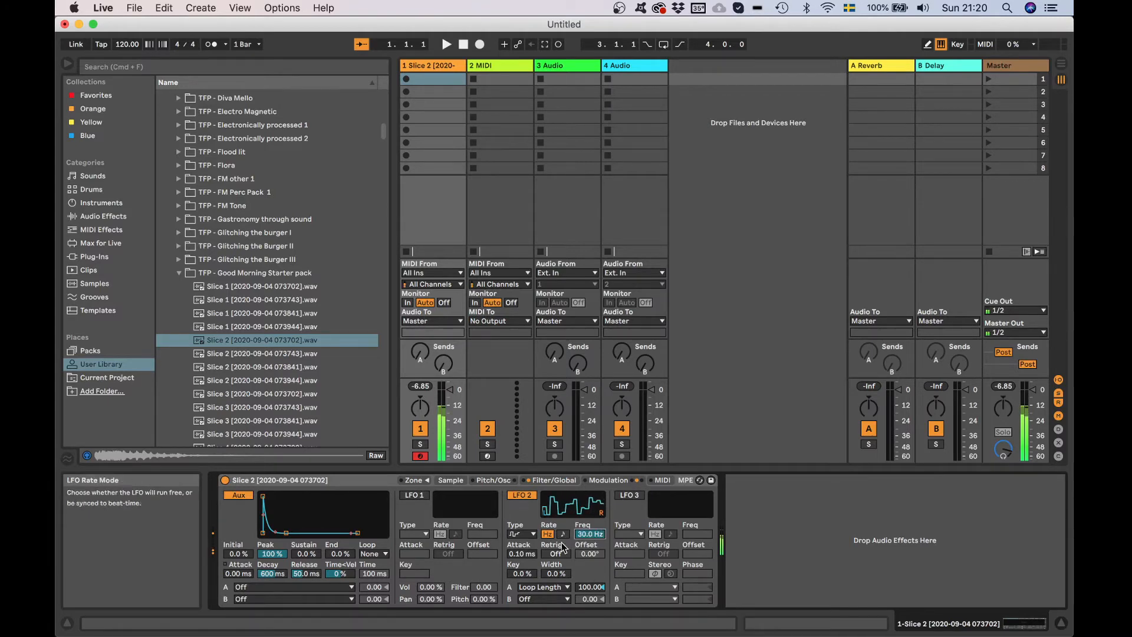
left_click(570, 586)
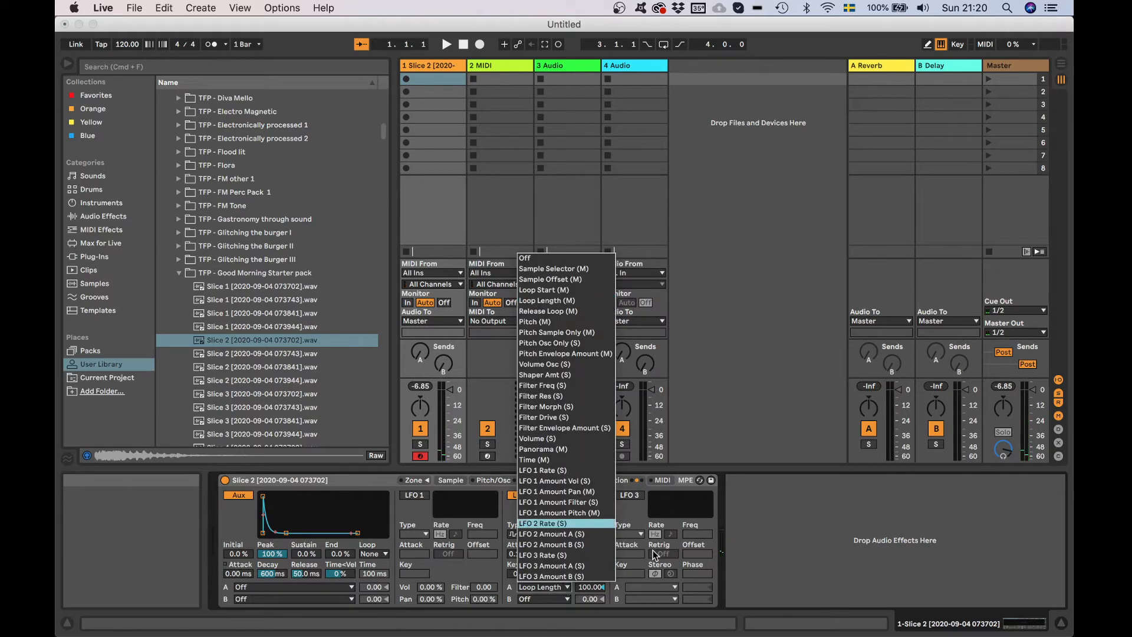
left_click(643, 521)
Step: Shorten the sustain loop by moving the loop start to 19037
left_click(450, 480)
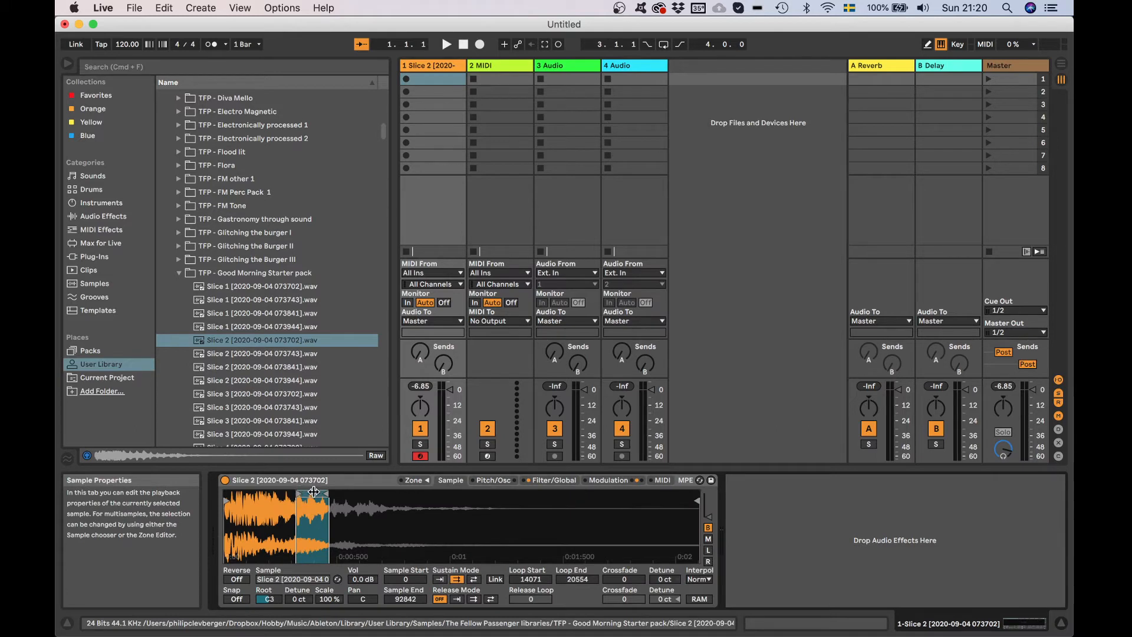
left_click_drag(300, 494, 325, 494)
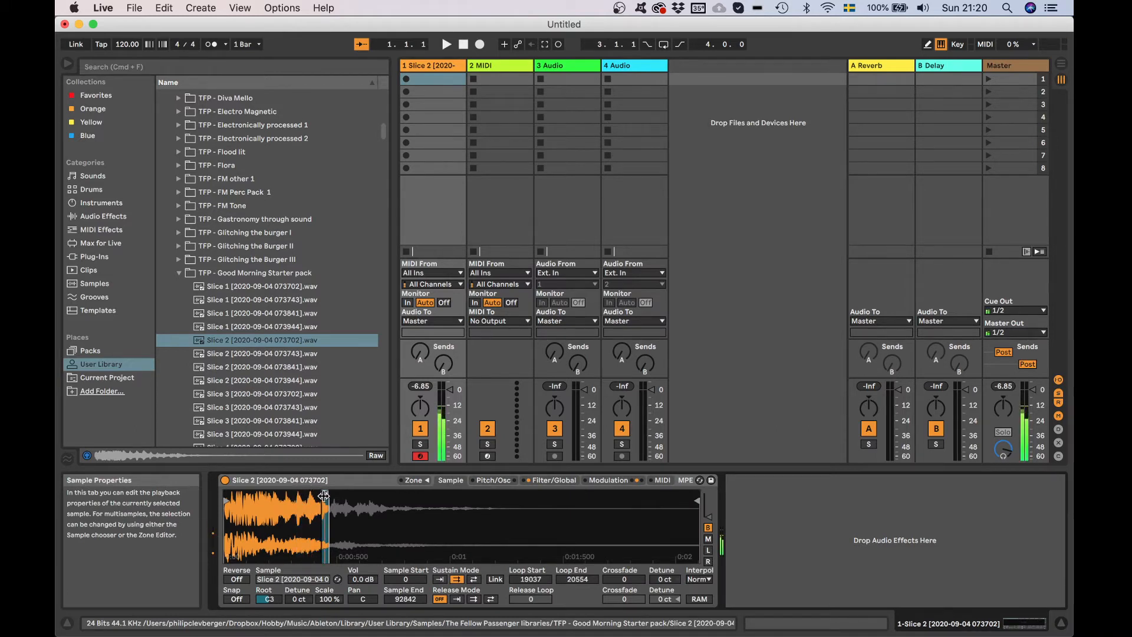
left_click(493, 480)
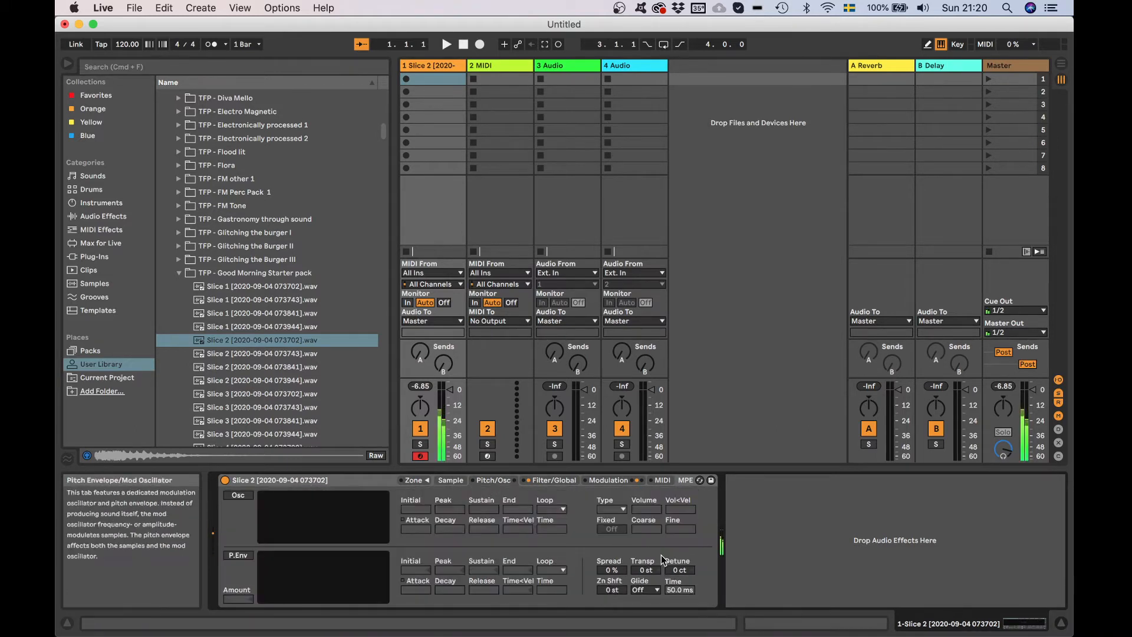
left_click(567, 481)
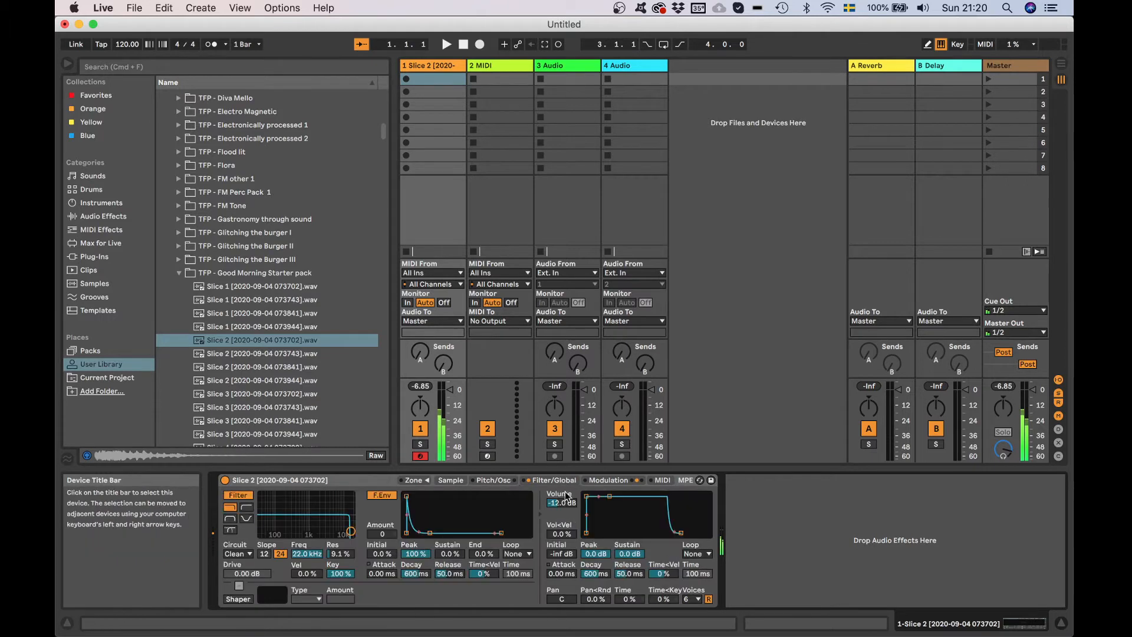
Step: Set LFO 2's modulation amount on Loop Length to -100
left_click(609, 480)
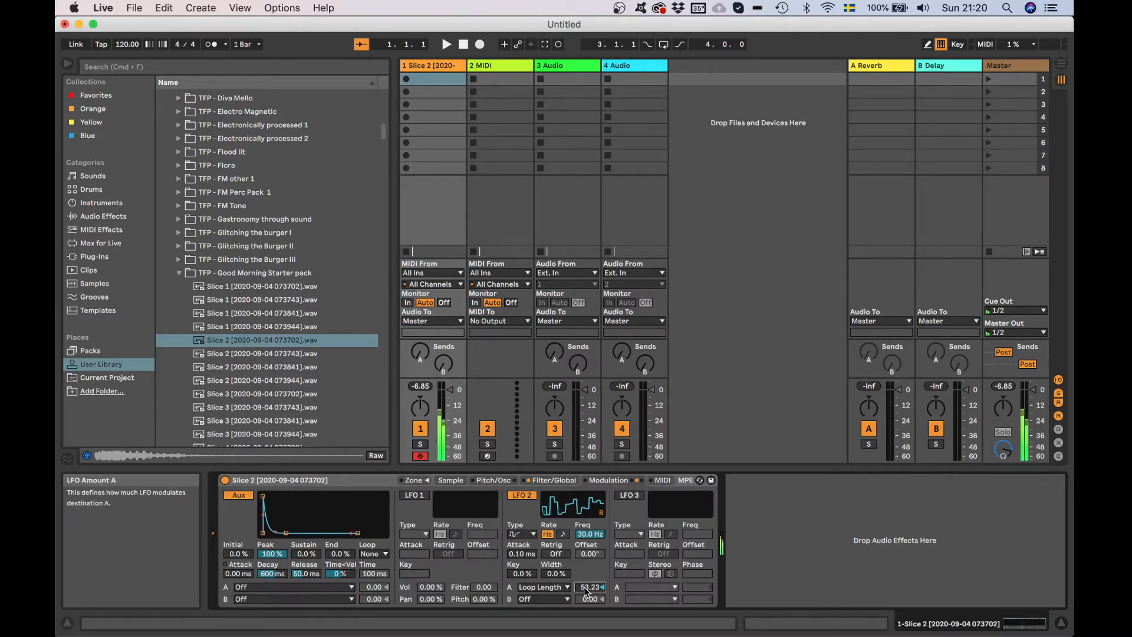
left_click_drag(584, 586, 584, 614)
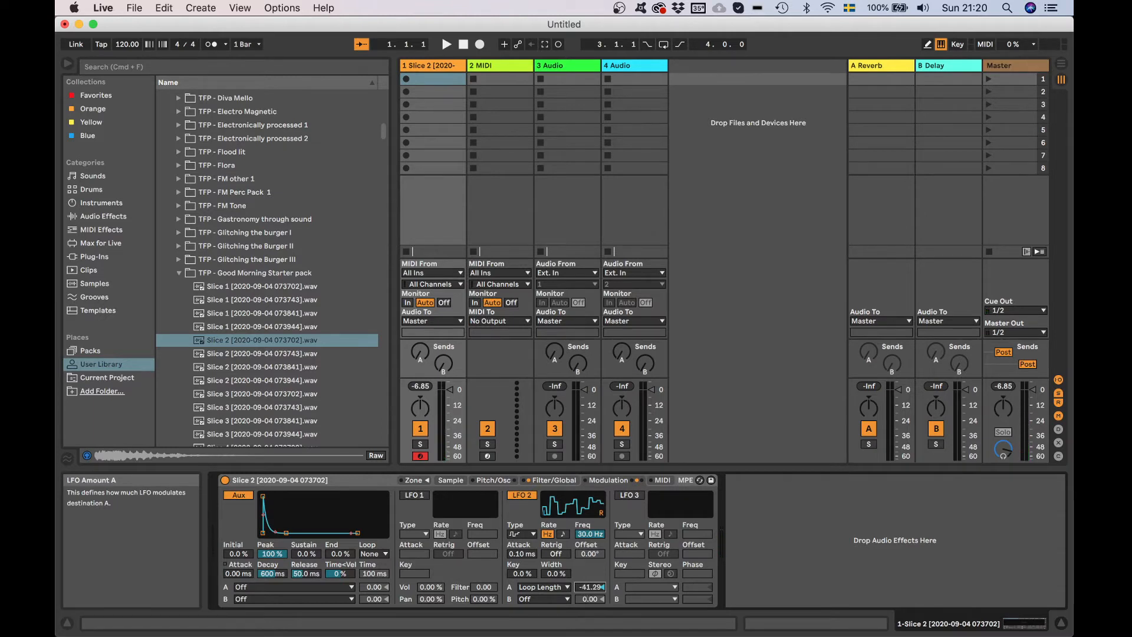
left_click_drag(585, 582, 585, 613)
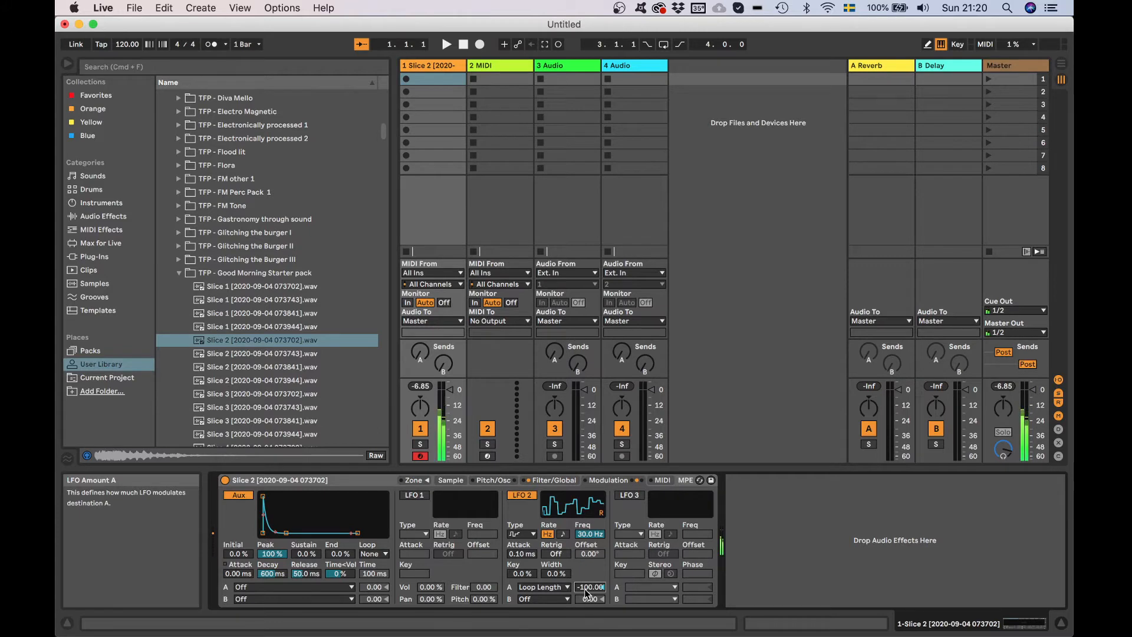
Step: Sync LFO 2's rate to the beat and set it to 1.5 beats
left_click_drag(590, 533, 590, 590)
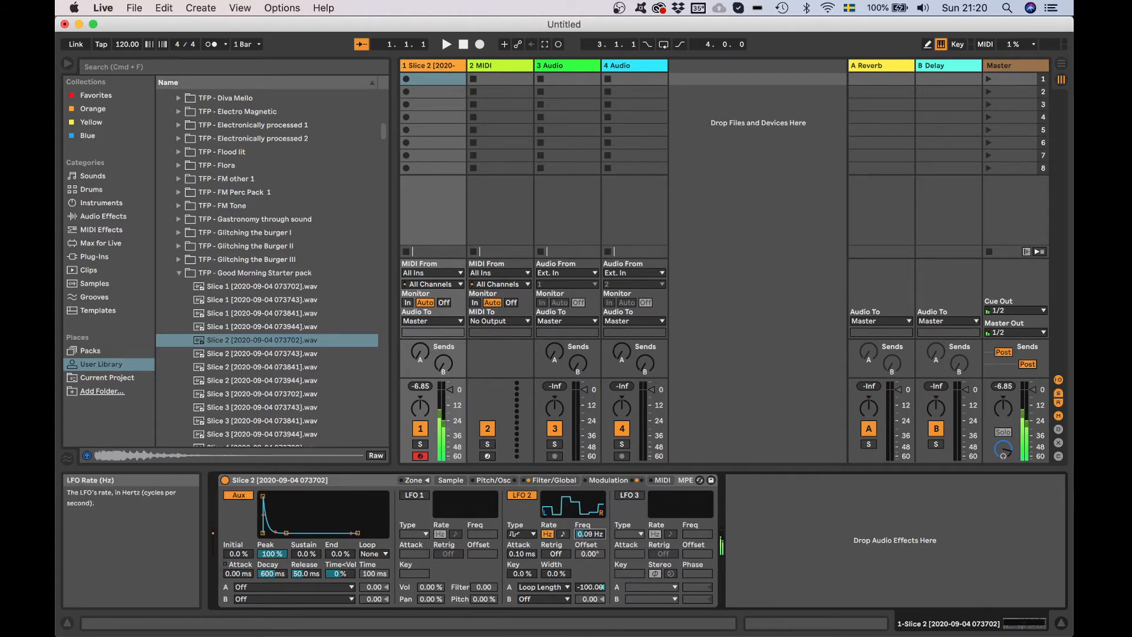
left_click(563, 534)
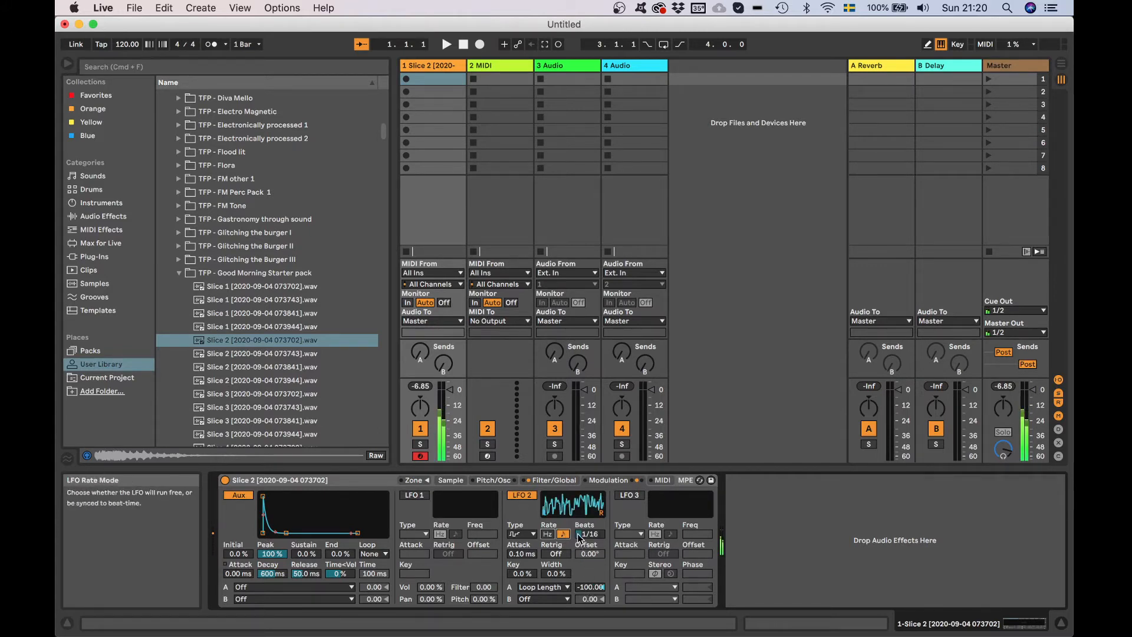
left_click_drag(581, 536, 581, 496)
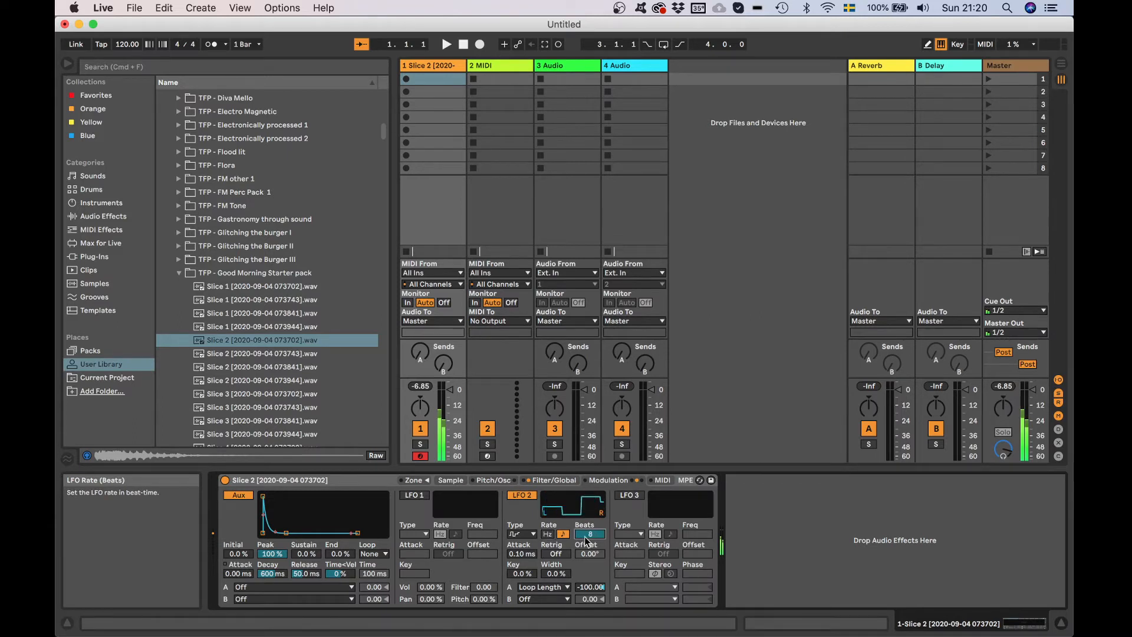
left_click_drag(586, 540, 585, 557)
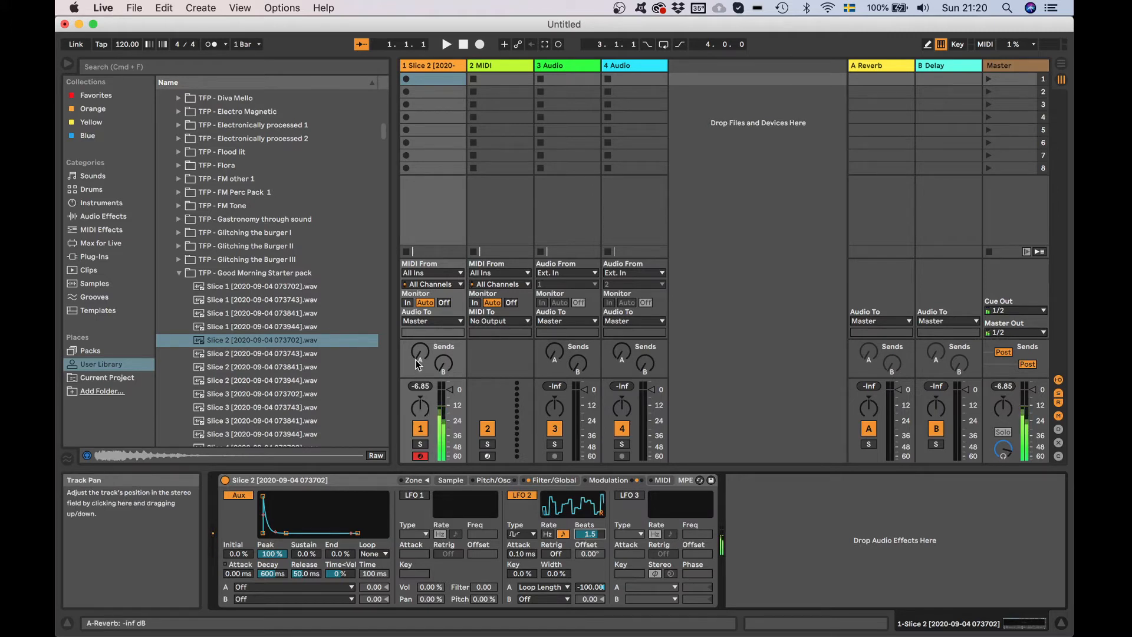
Step: Audition the Slice 2 track with its Reverb send at 0.0 dB and turn the send back down
left_click_drag(419, 352, 420, 342)
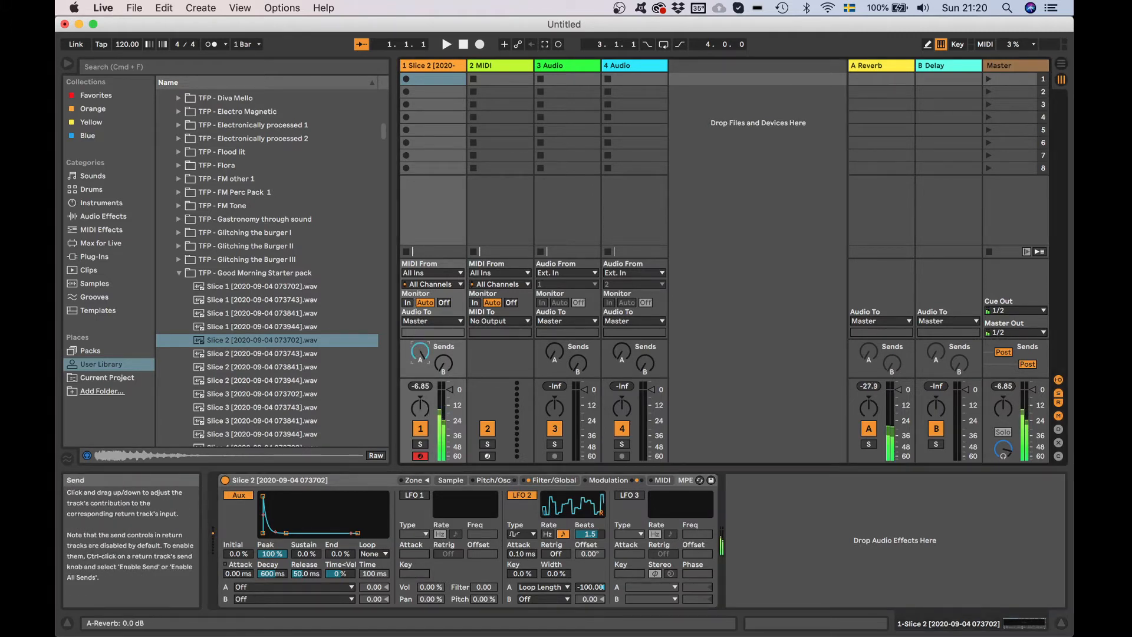
double_click(421, 412)
mouse_move(419, 352)
left_mouse_down()
mouse_move(418, 322)
mouse_move(419, 371)
left_mouse_up()
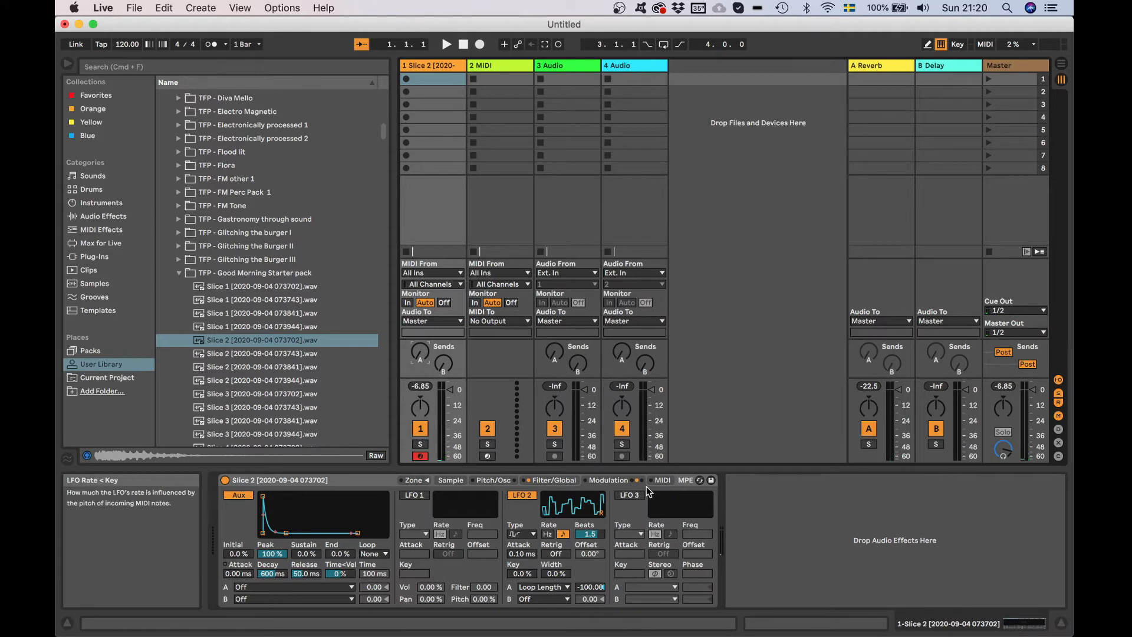
Step: Enable LFO 3 and set its waveform to Sample & Hold
left_click(629, 496)
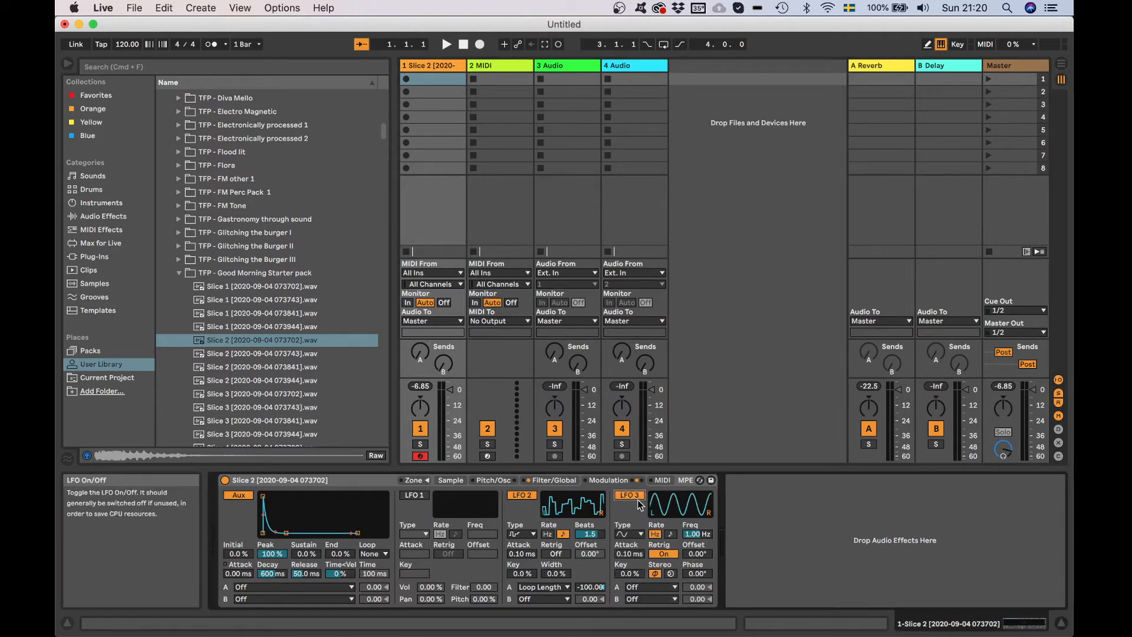
left_click(633, 534)
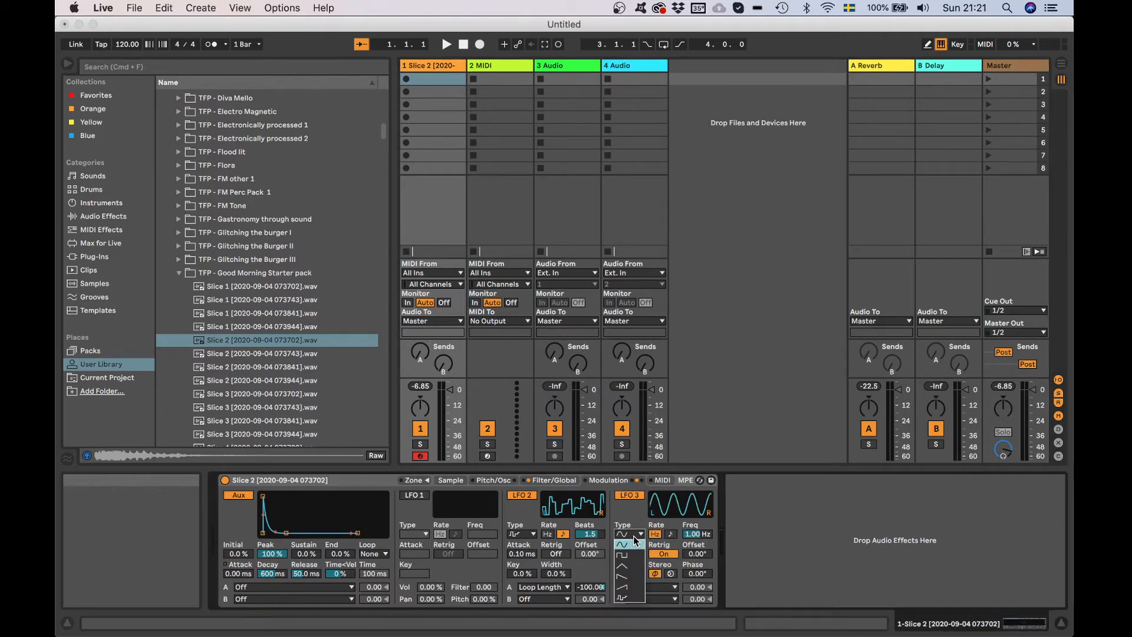
left_click(618, 596)
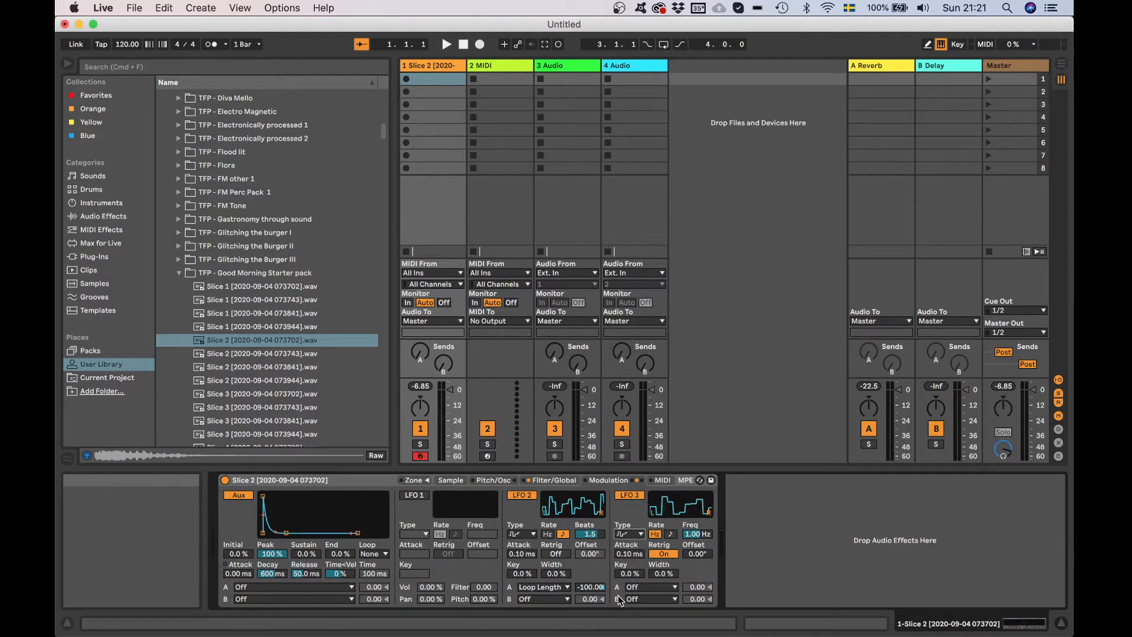
Step: Route LFO 3's destination A to Sample Offset with an amount of 100 and switch its retrigger off
left_click(654, 587)
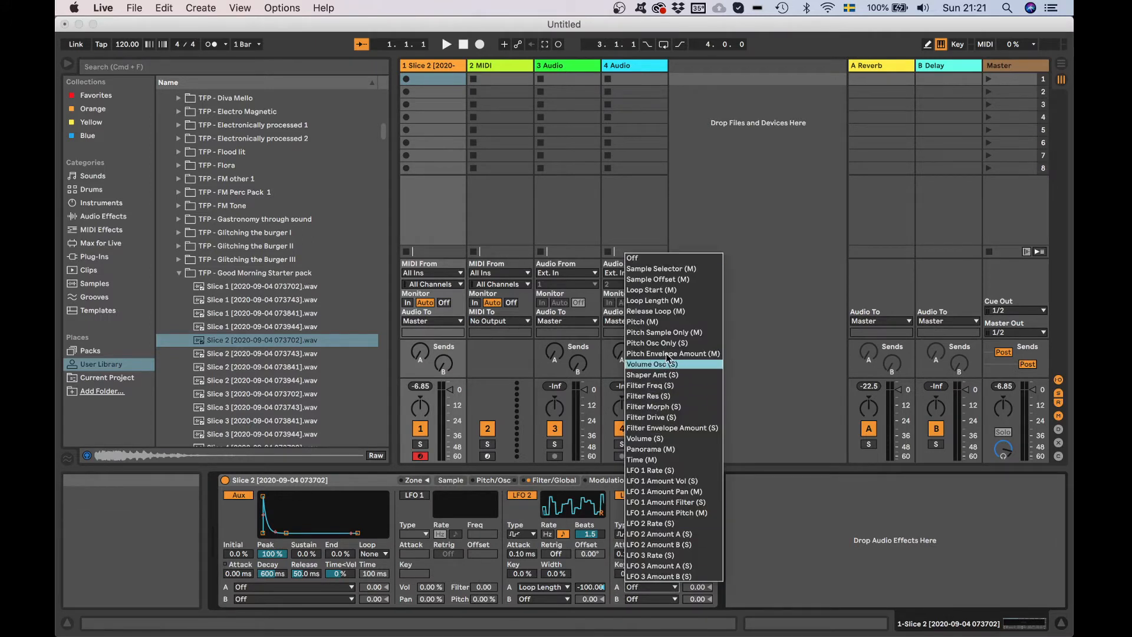
left_click(676, 279)
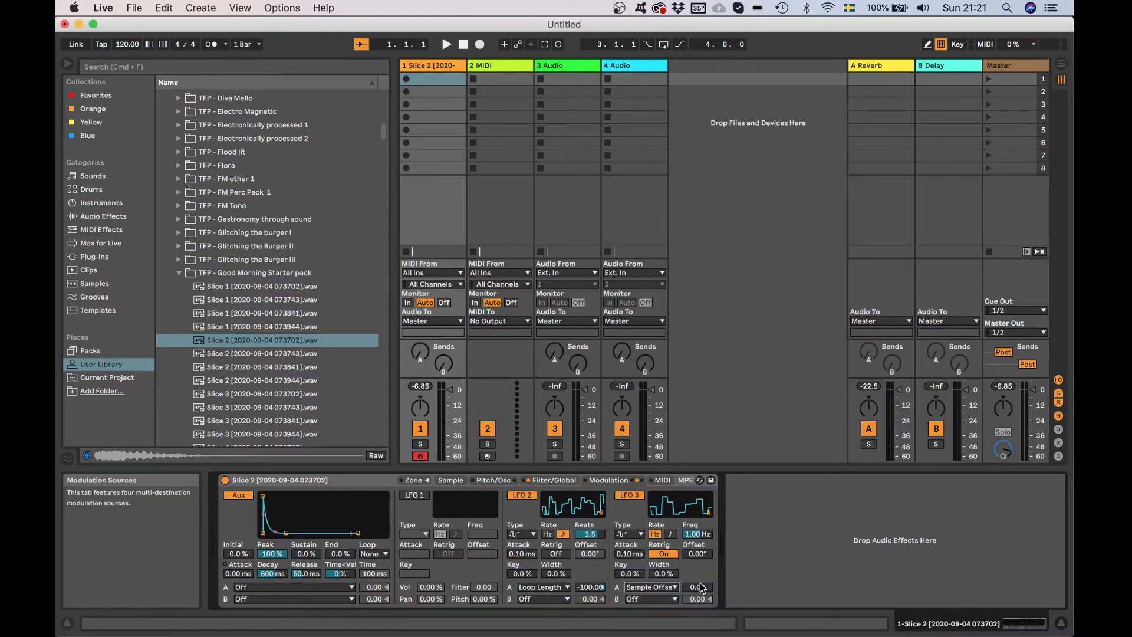
left_click_drag(698, 587, 698, 584)
left_click(671, 534)
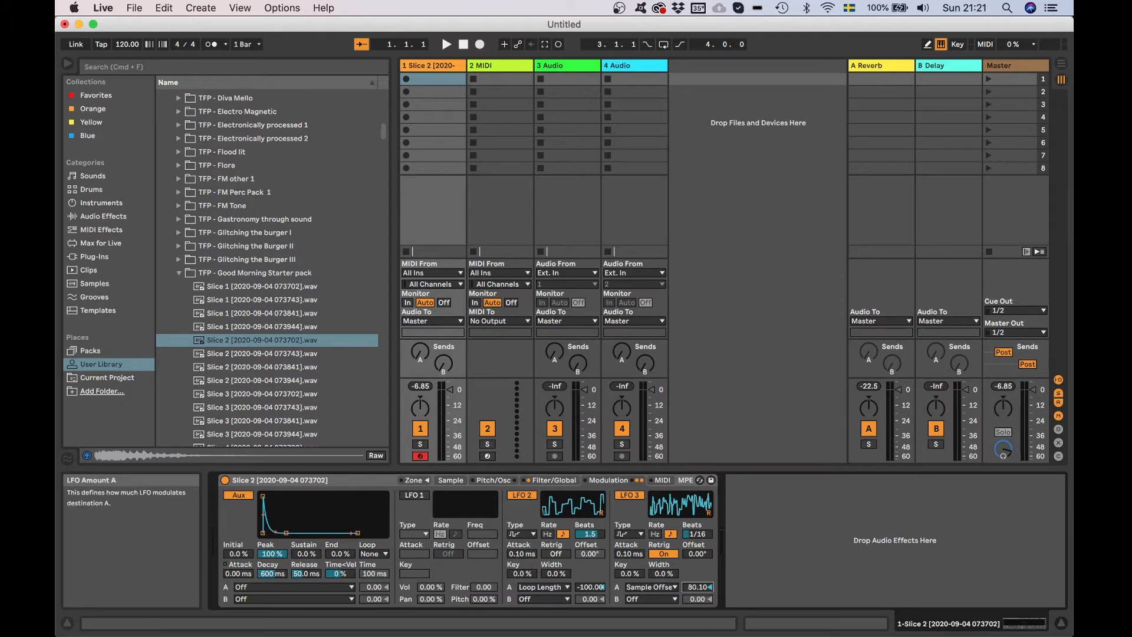
left_click(655, 534)
left_click(665, 556)
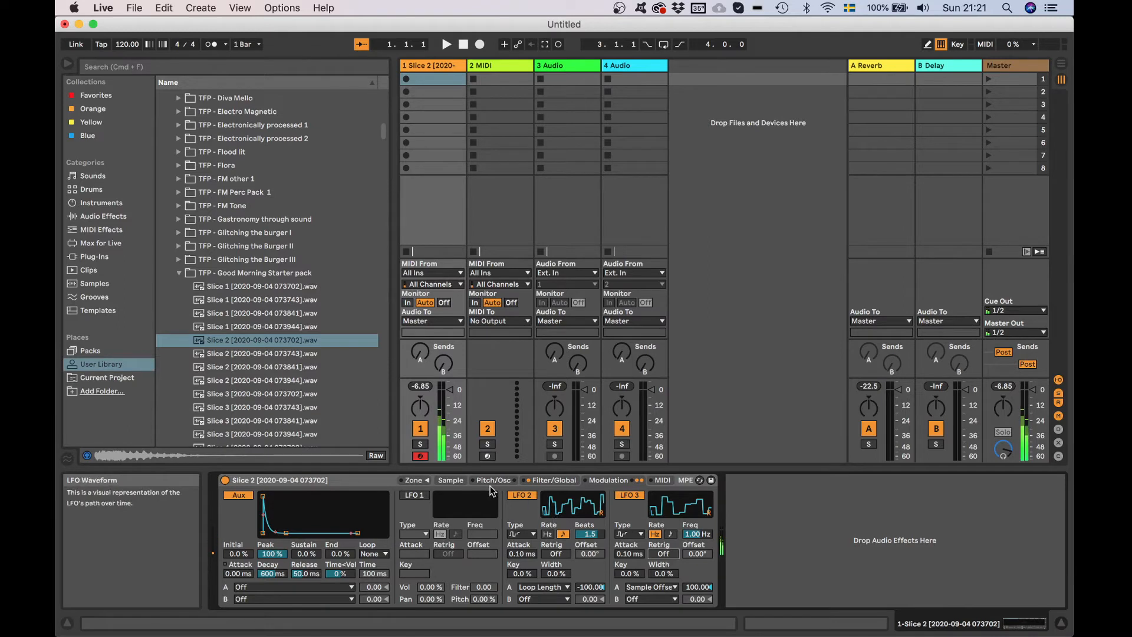
Step: Reposition the sustain loop so it starts at 24969 and ends at 63320
left_click(453, 481)
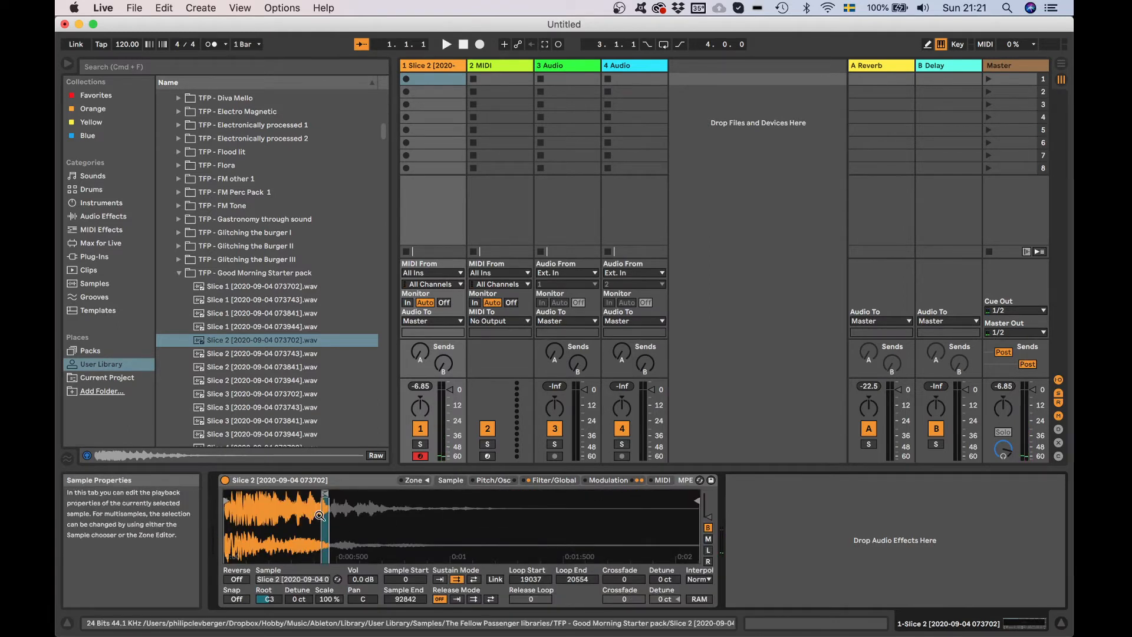
left_click_drag(325, 495, 551, 520)
left_click_drag(324, 491, 355, 495)
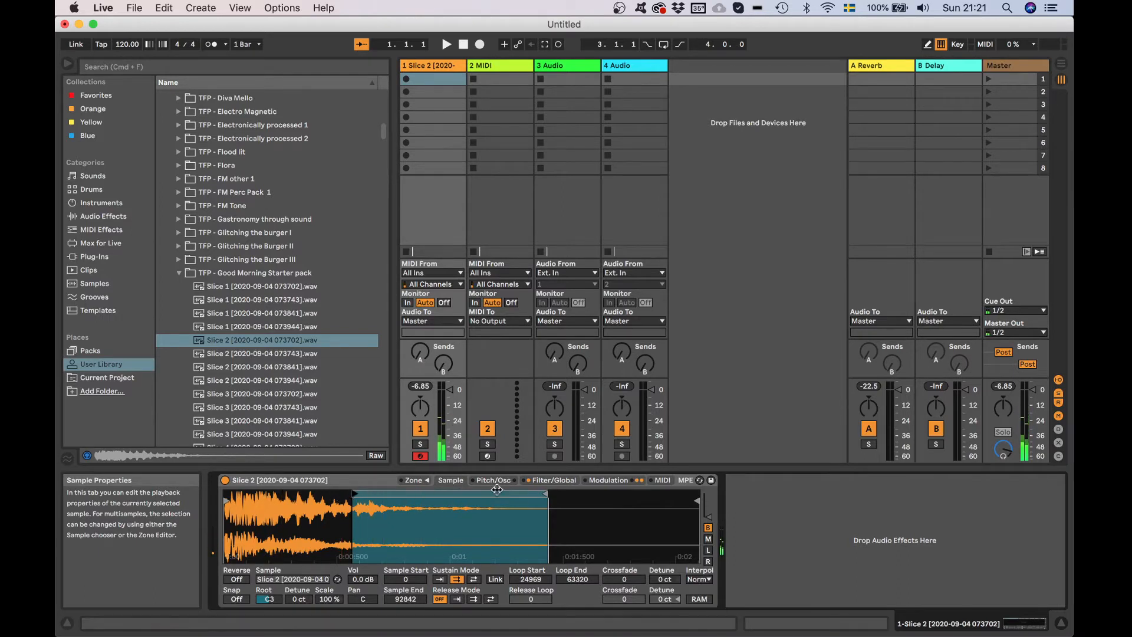
Step: Set LFO 3's rate to 10.4 Hz and check the modulated playback start on the sample waveform
left_click(609, 481)
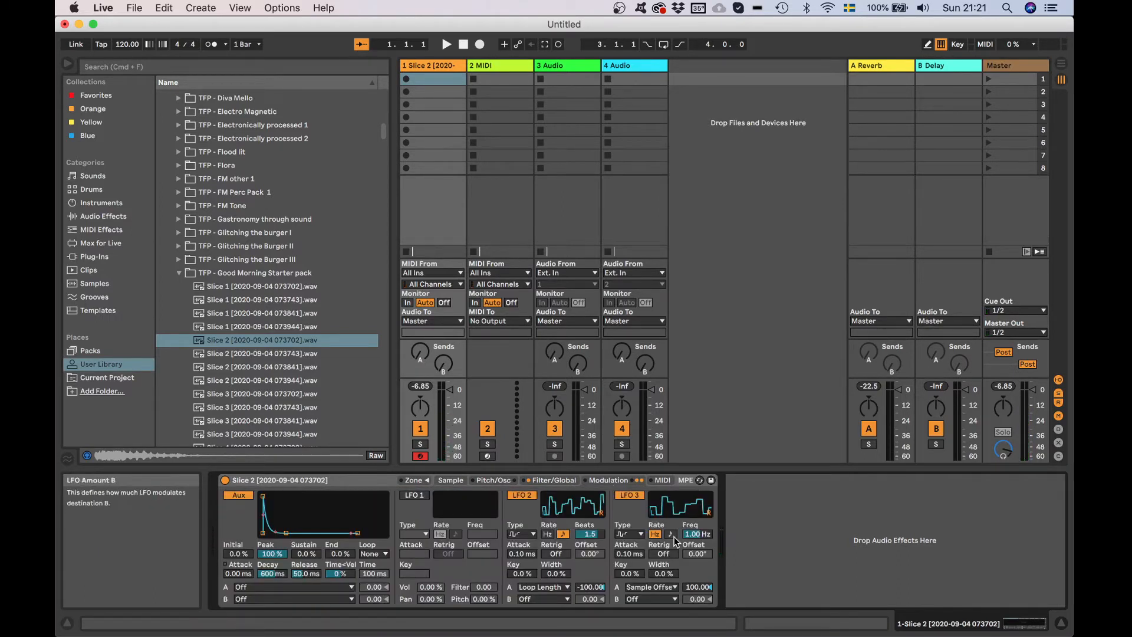
left_click_drag(708, 538, 708, 538)
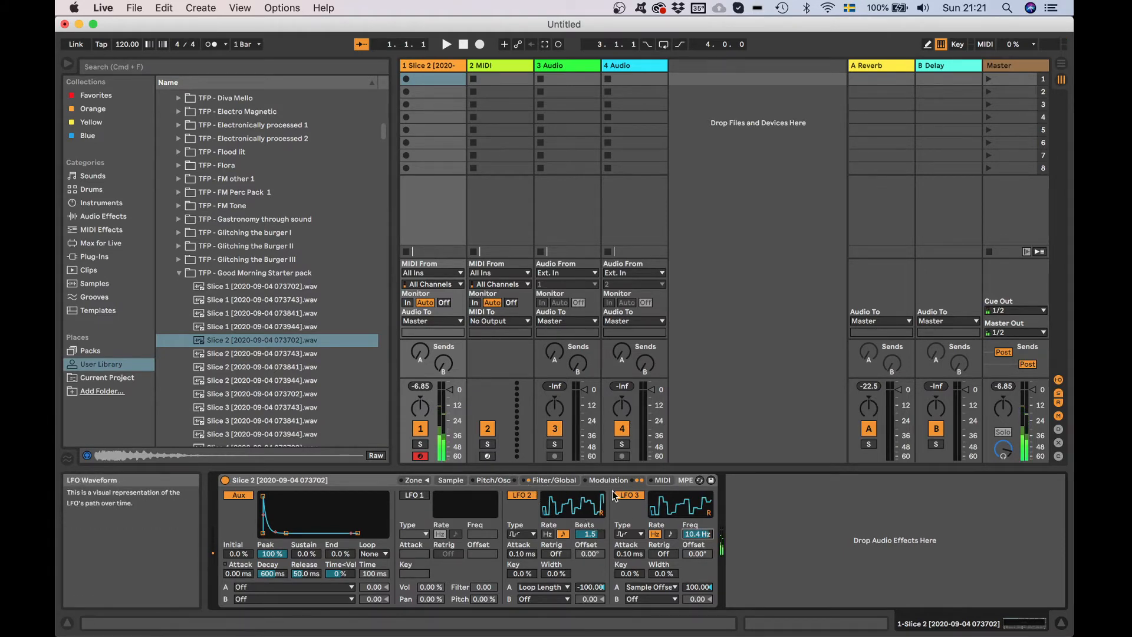
left_click(451, 480)
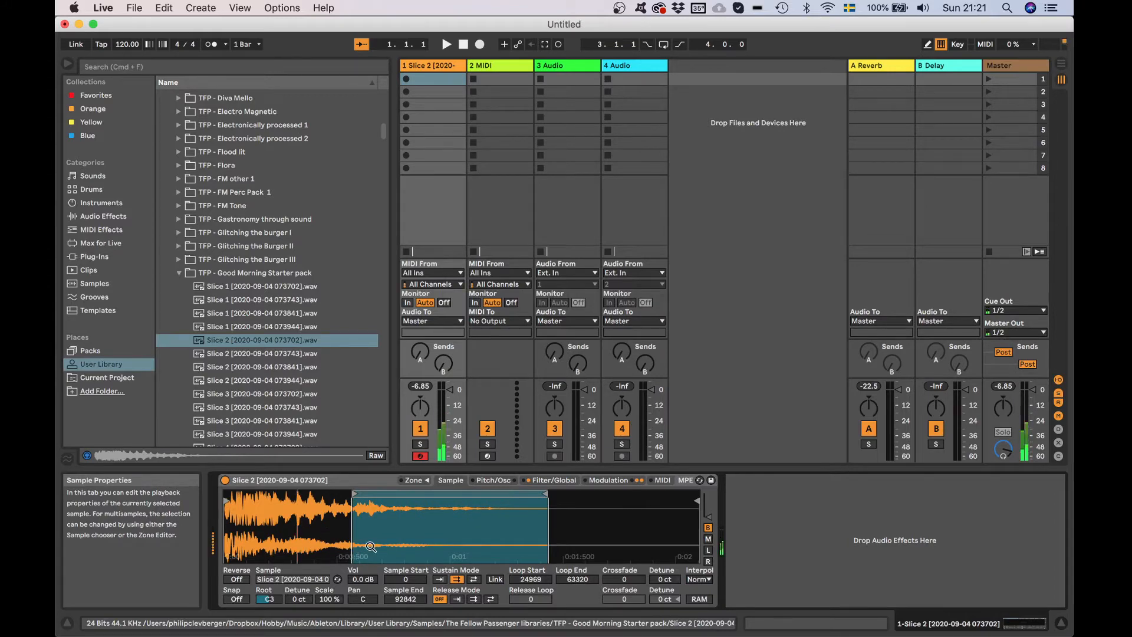
left_click(600, 480)
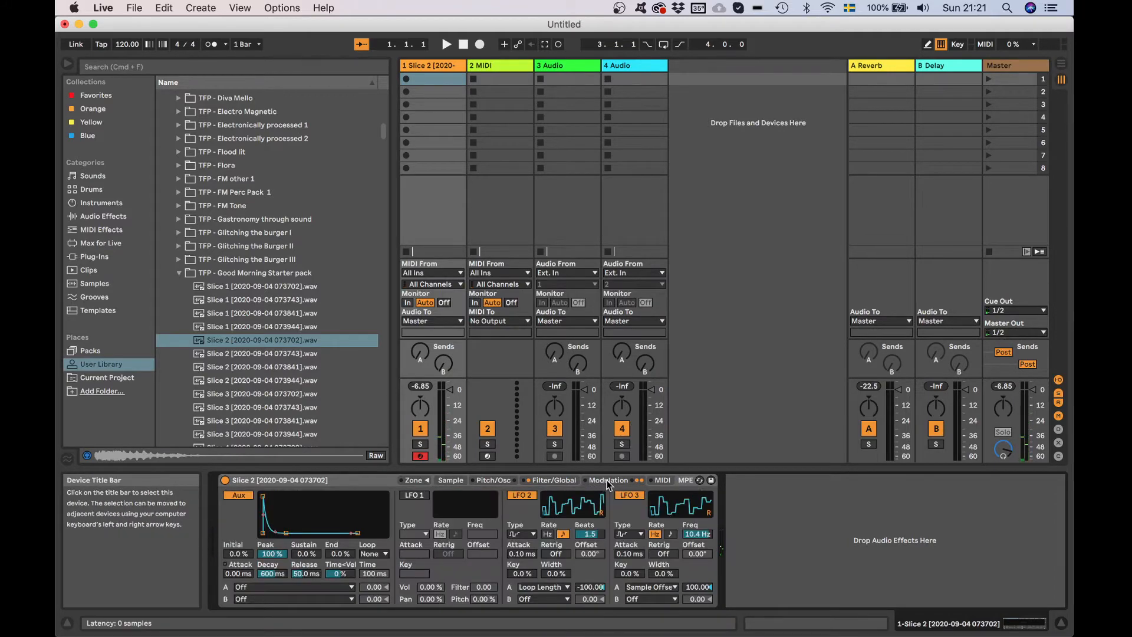
Step: Reshape the volume envelope with a 40.8 s decay, a -1.5 dB sustain and a 49.5 s release
left_click(558, 479)
left_click_drag(610, 497, 609, 532)
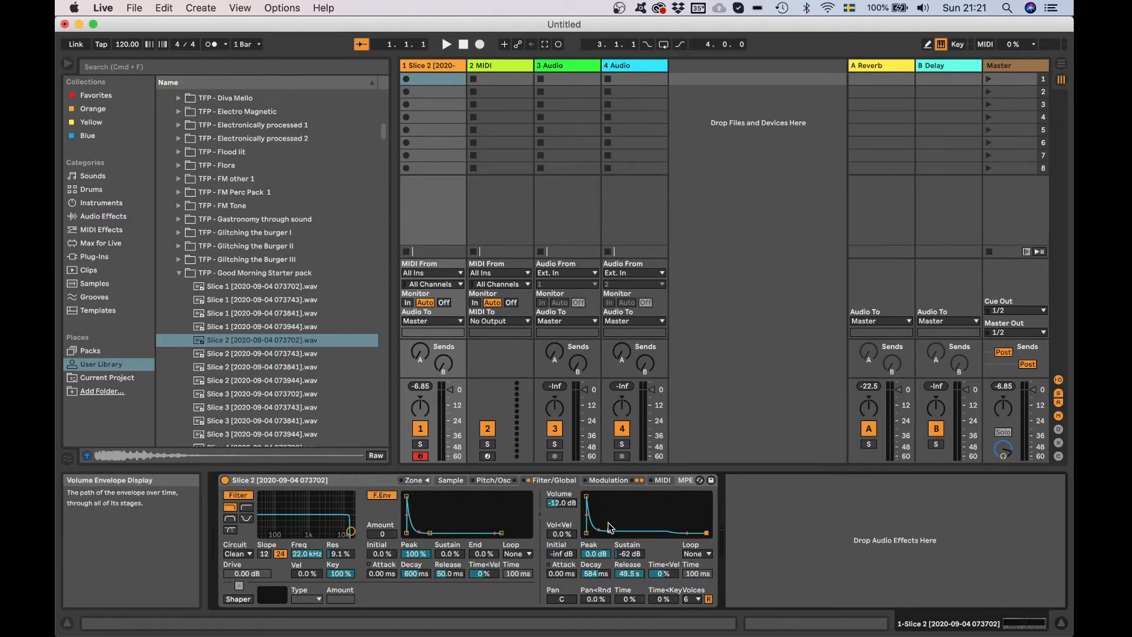
left_click_drag(610, 531, 616, 508)
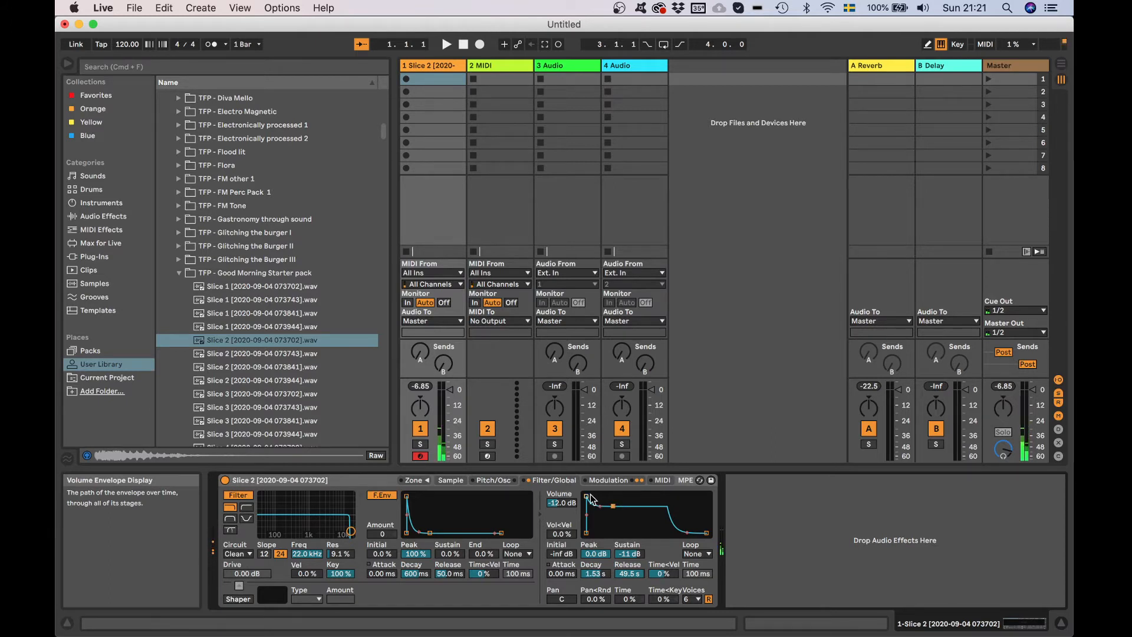
left_click_drag(614, 506, 625, 498)
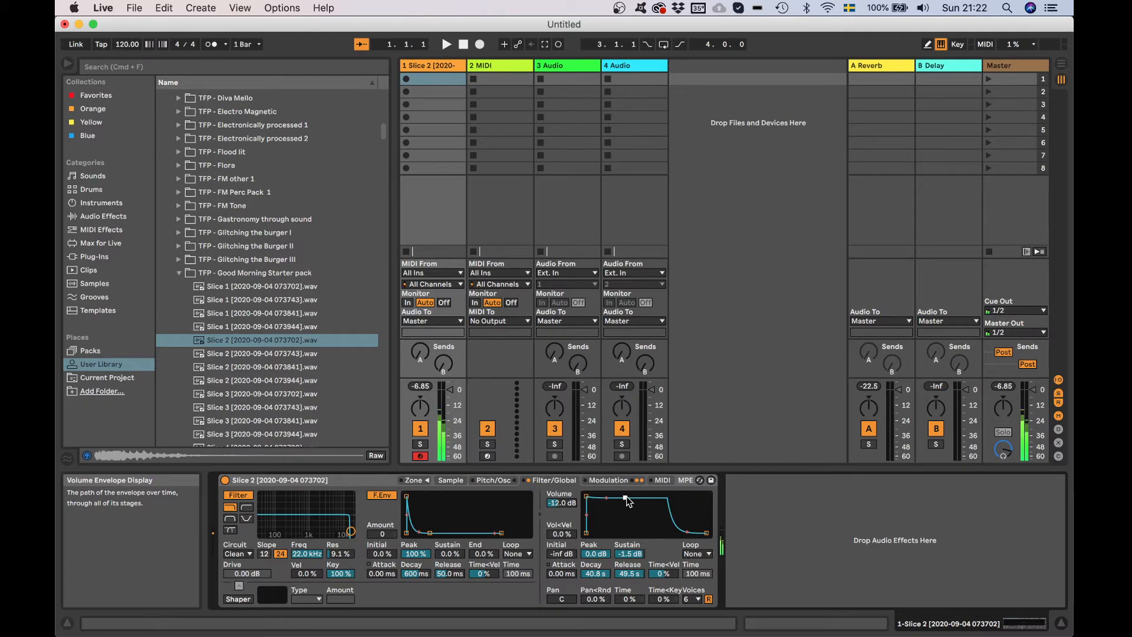
left_click(601, 477)
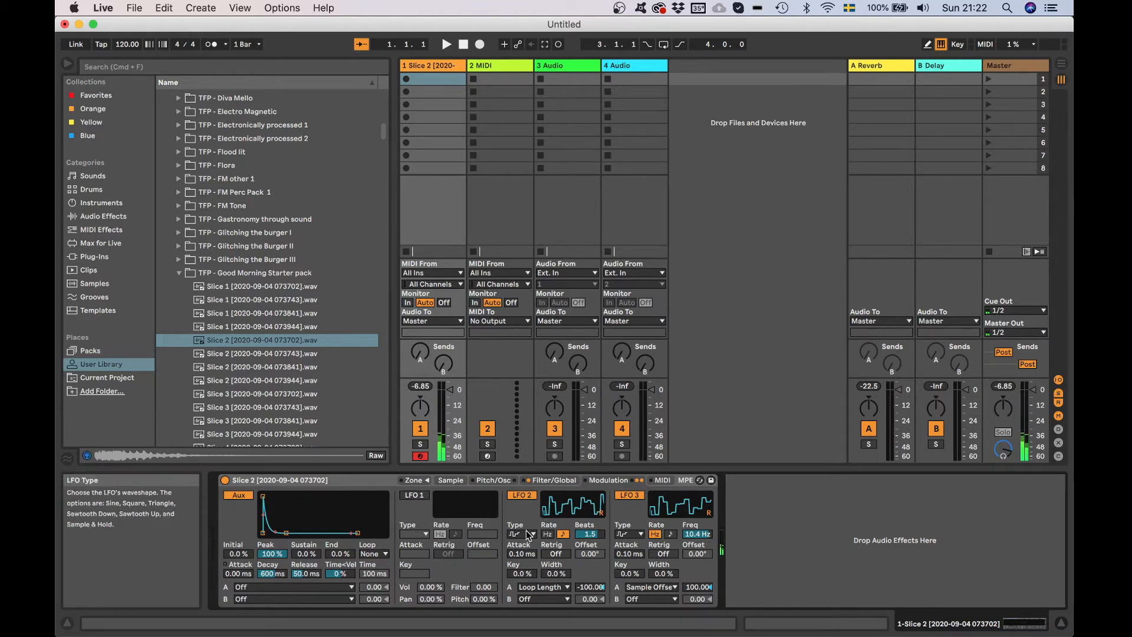
Step: Switch LFO 2 and LFO 3 off and reshape the volume envelope with a 125 ms decay, 0.0 dB sustain and 84.7 ms release
left_click(522, 494)
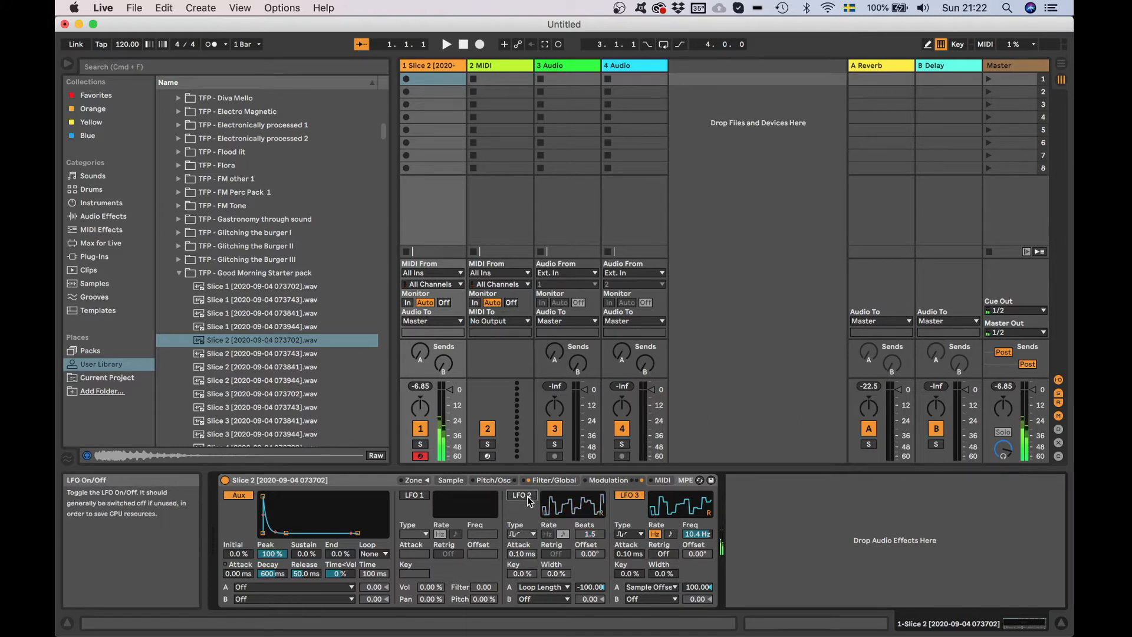
left_click(623, 495)
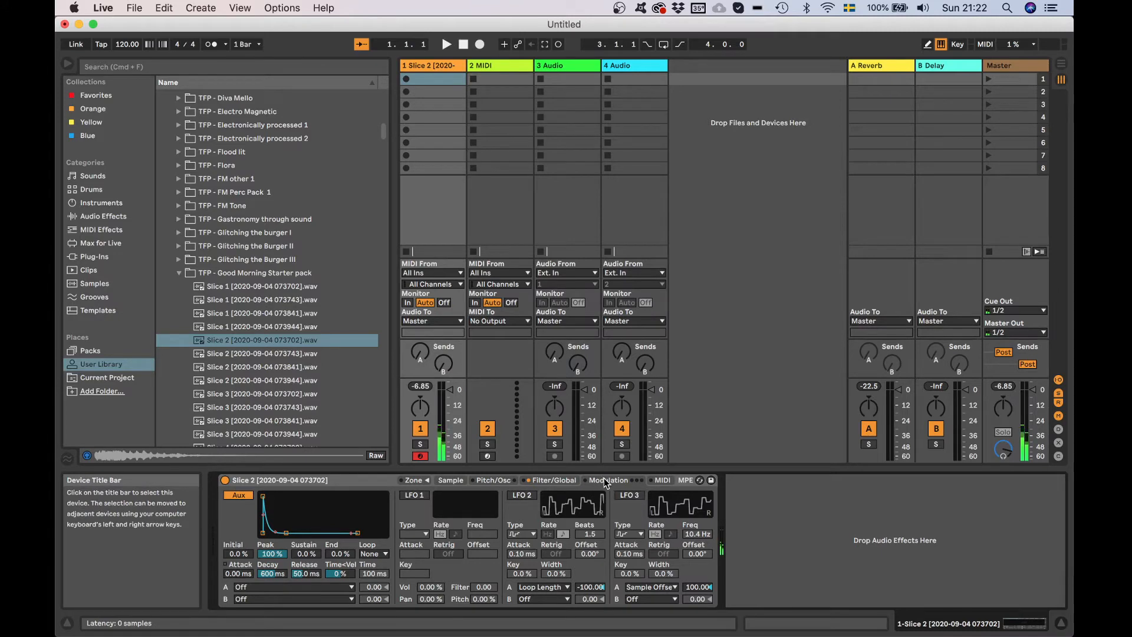
left_click(554, 481)
left_click_drag(625, 499, 603, 537)
left_click_drag(697, 529, 604, 497)
left_click(667, 532)
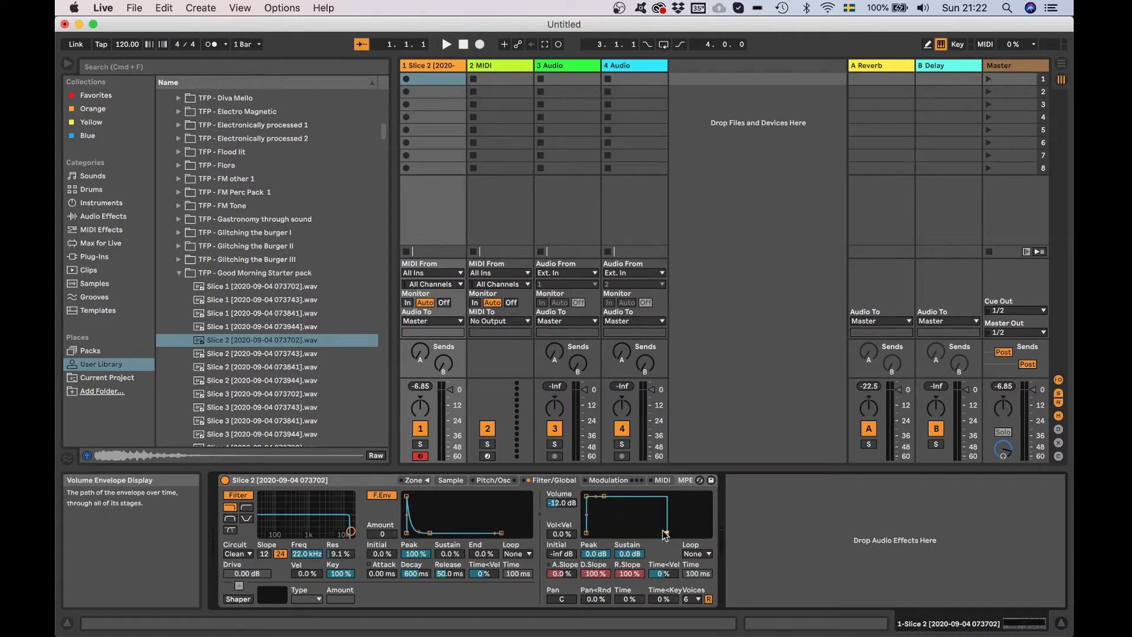
left_click_drag(667, 533, 683, 533)
left_click(593, 477)
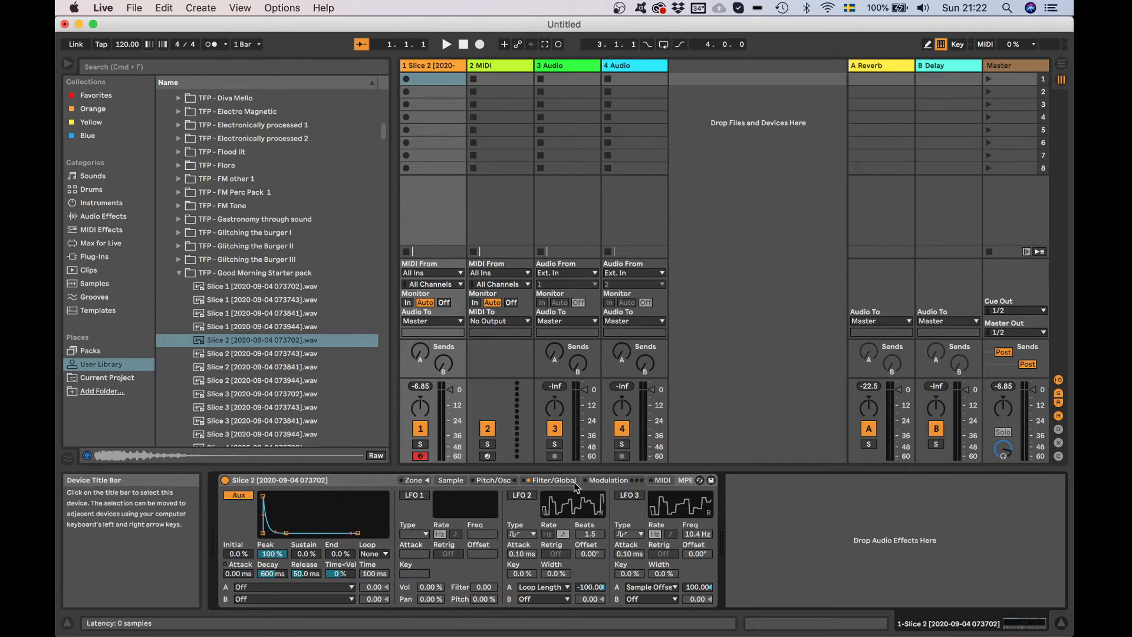
Step: Lower the filter cutoff to 351 Hz with 27% resonance and audition it with low and high notes
left_click(552, 480)
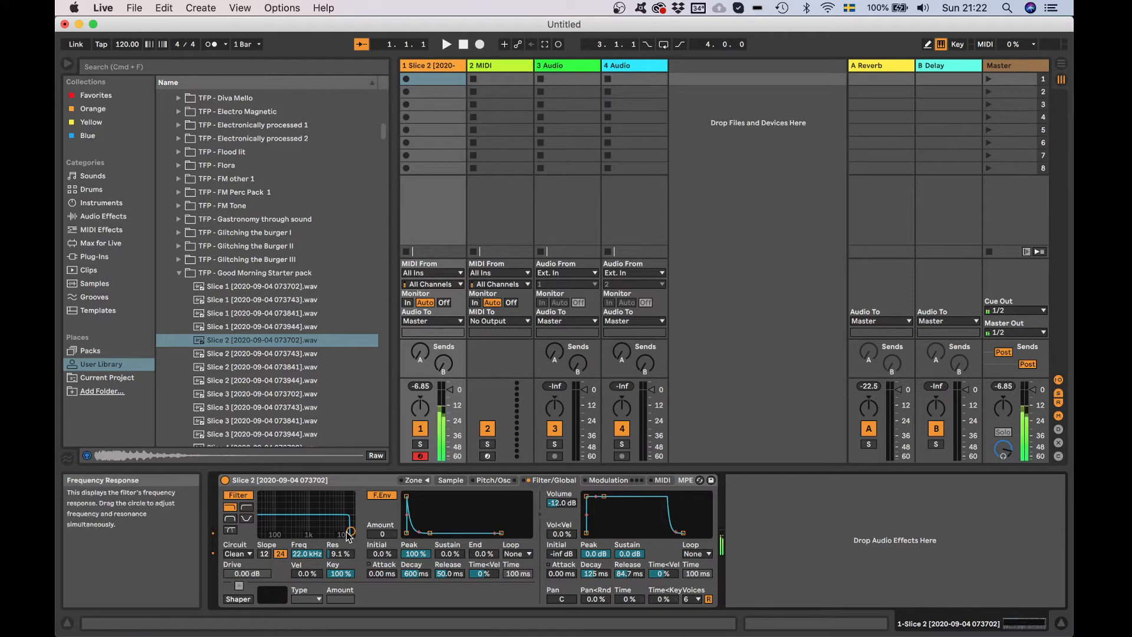
mouse_move(351, 531)
left_mouse_down()
mouse_move(304, 503)
mouse_move(284, 528)
mouse_move(351, 534)
left_mouse_up()
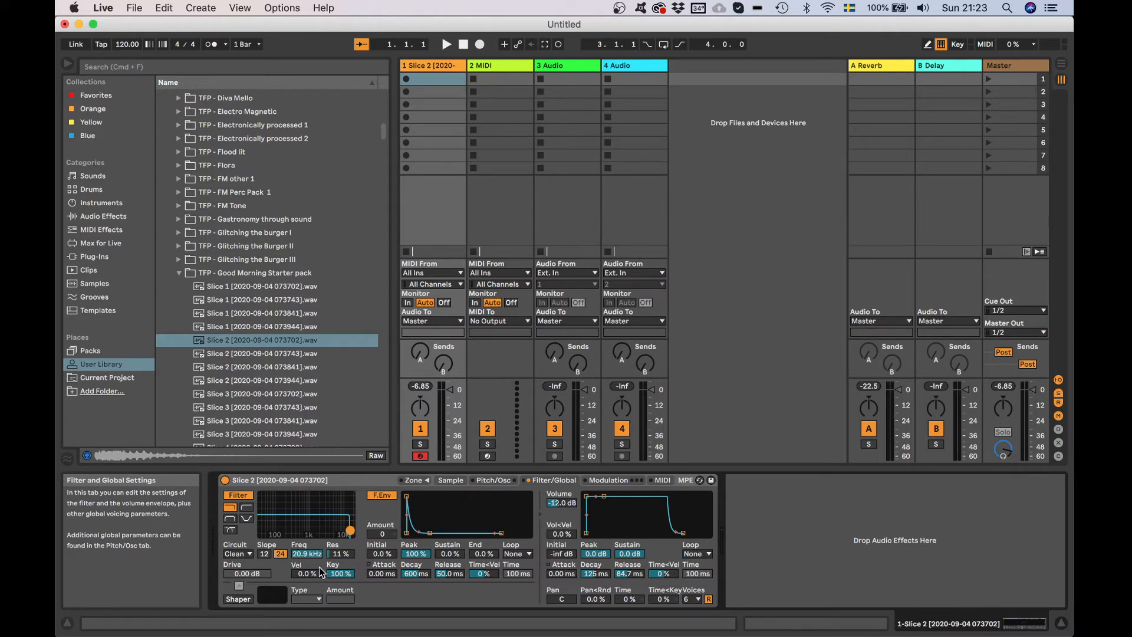
left_click_drag(350, 531, 350, 534)
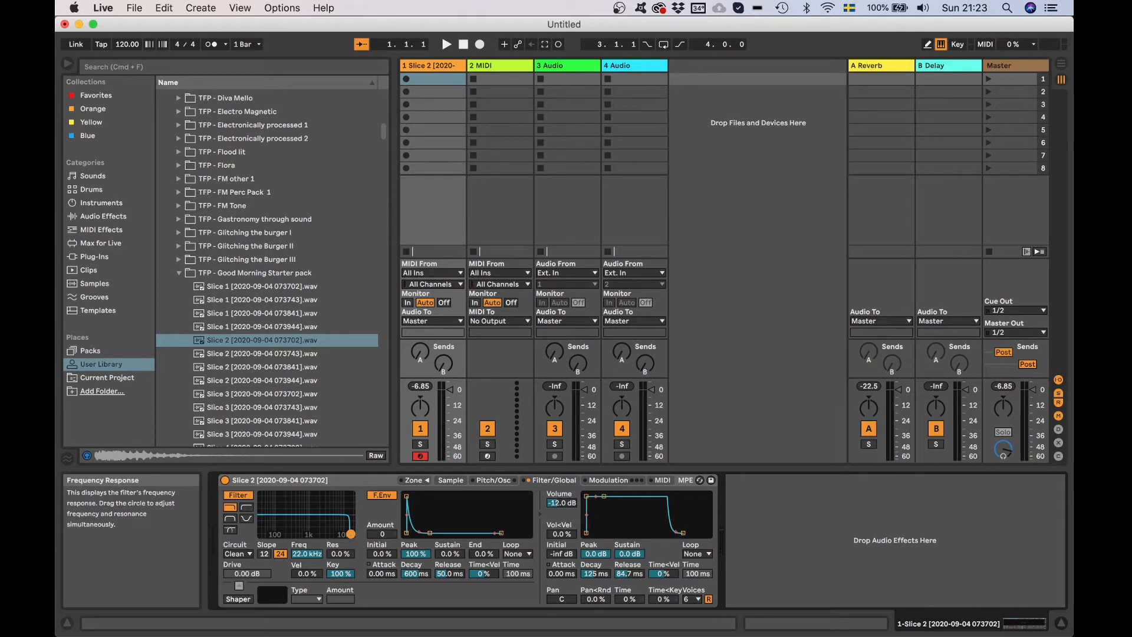
left_click_drag(351, 534, 294, 525)
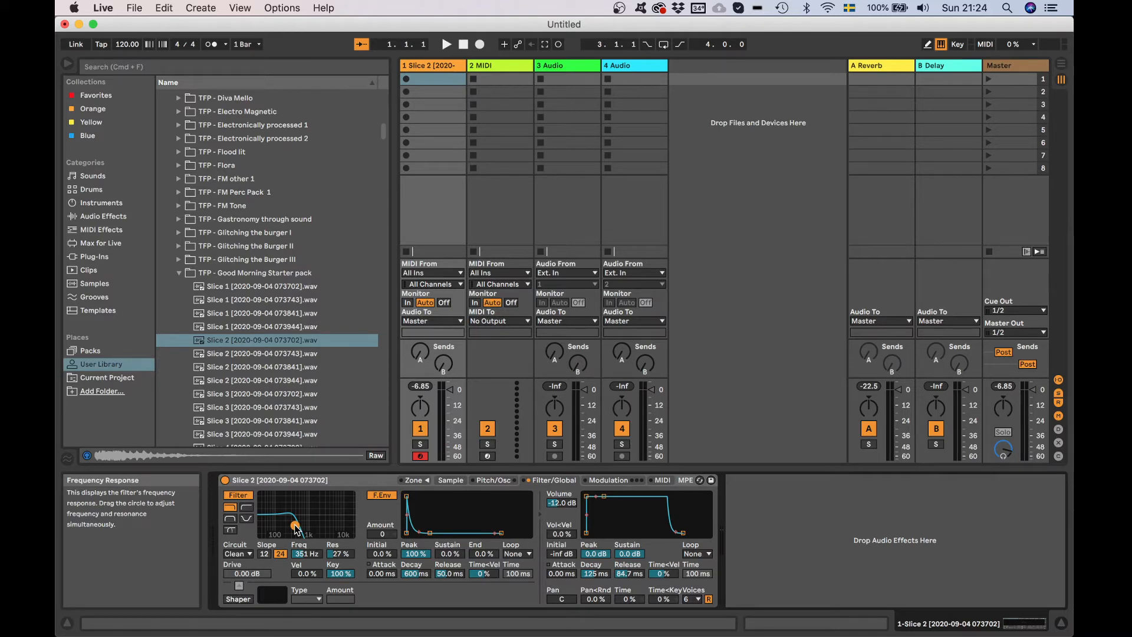
key("x")
key("a")
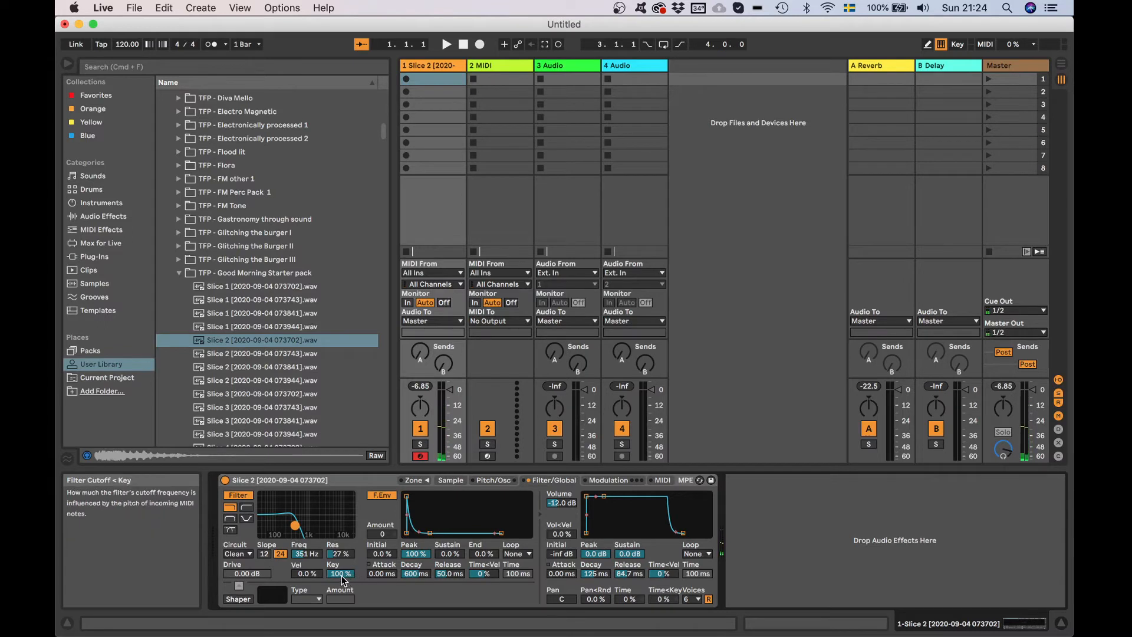
Step: Set the filter's key tracking to 0%, raise its cutoff to 3.44 kHz and audition the notes again
left_click_drag(341, 573, 353, 592)
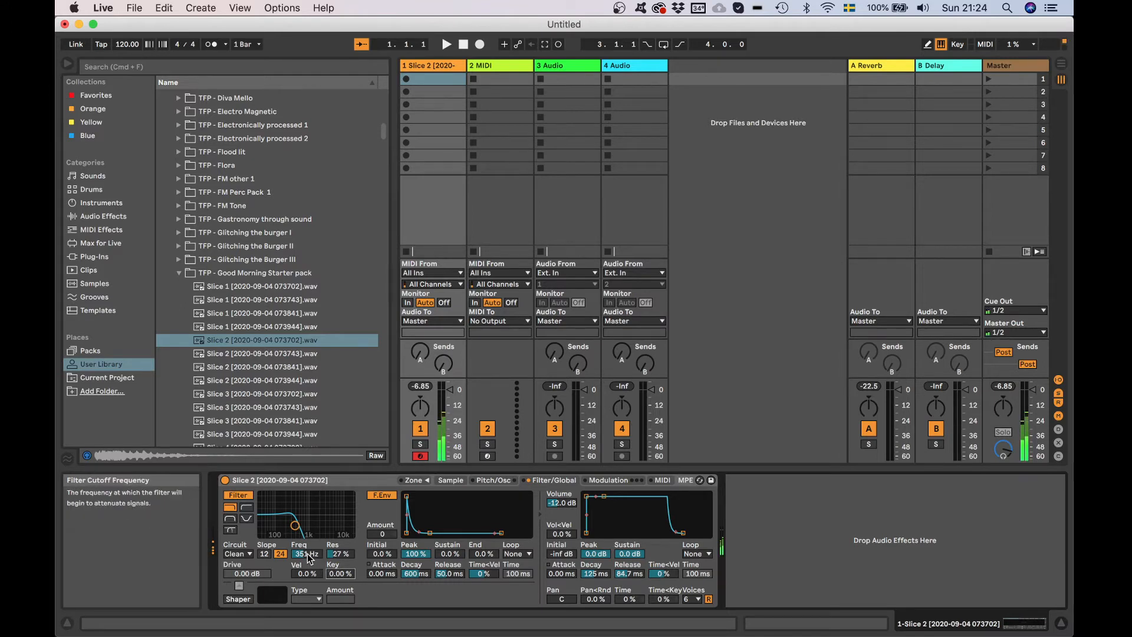
left_click_drag(308, 558, 308, 523)
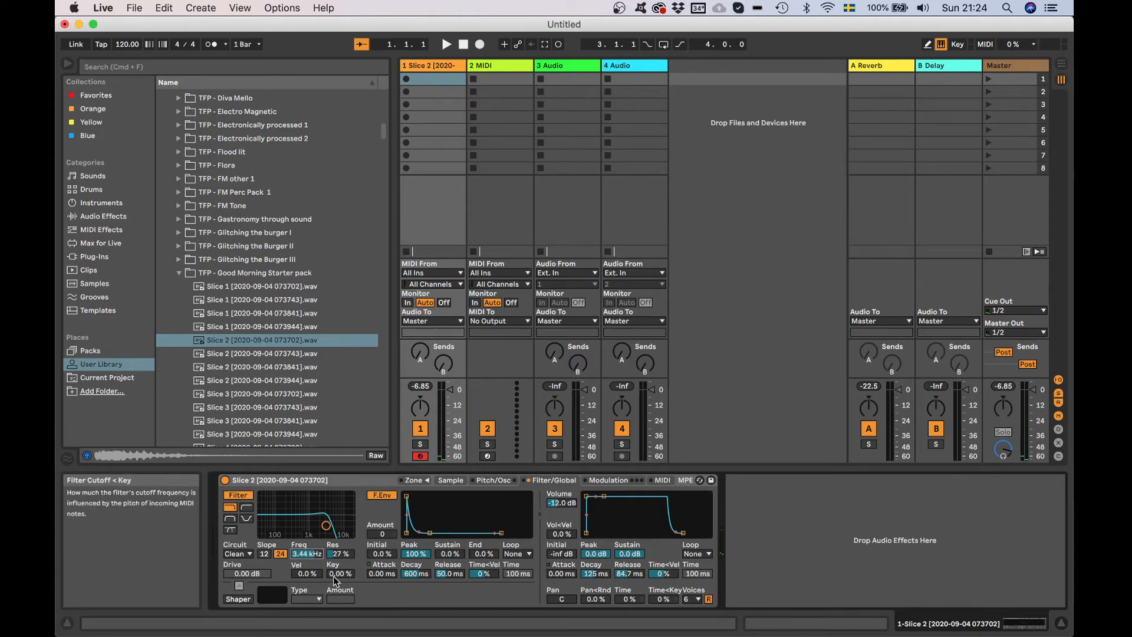
key("x")
key("a")
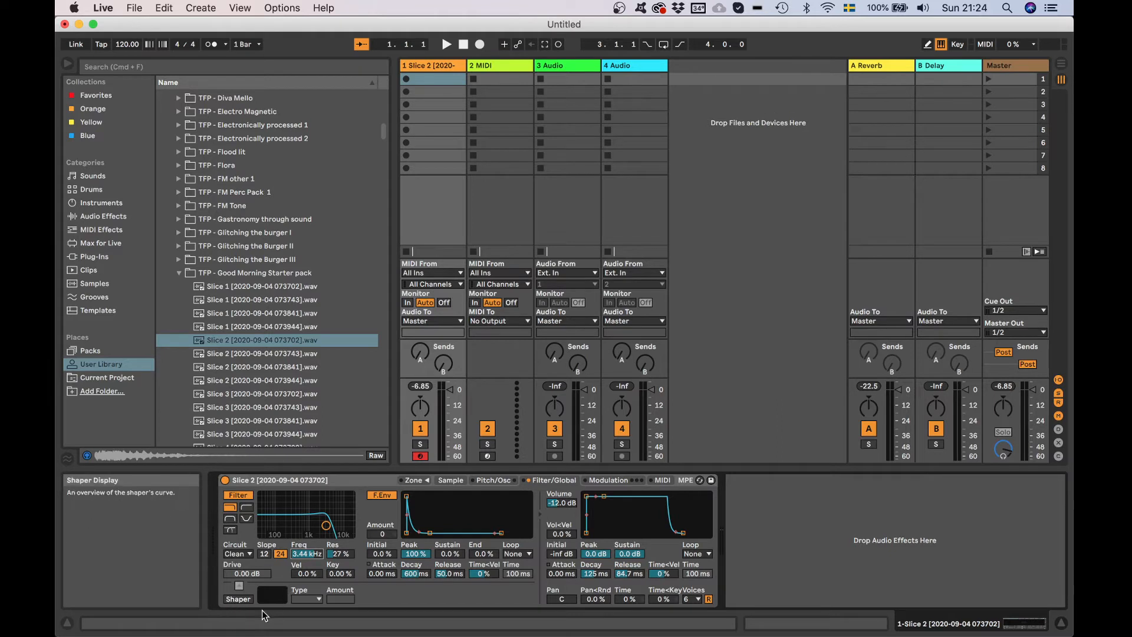
Step: Change the filter circuit to OSR and enable the shaper with the Sine type
left_click(250, 554)
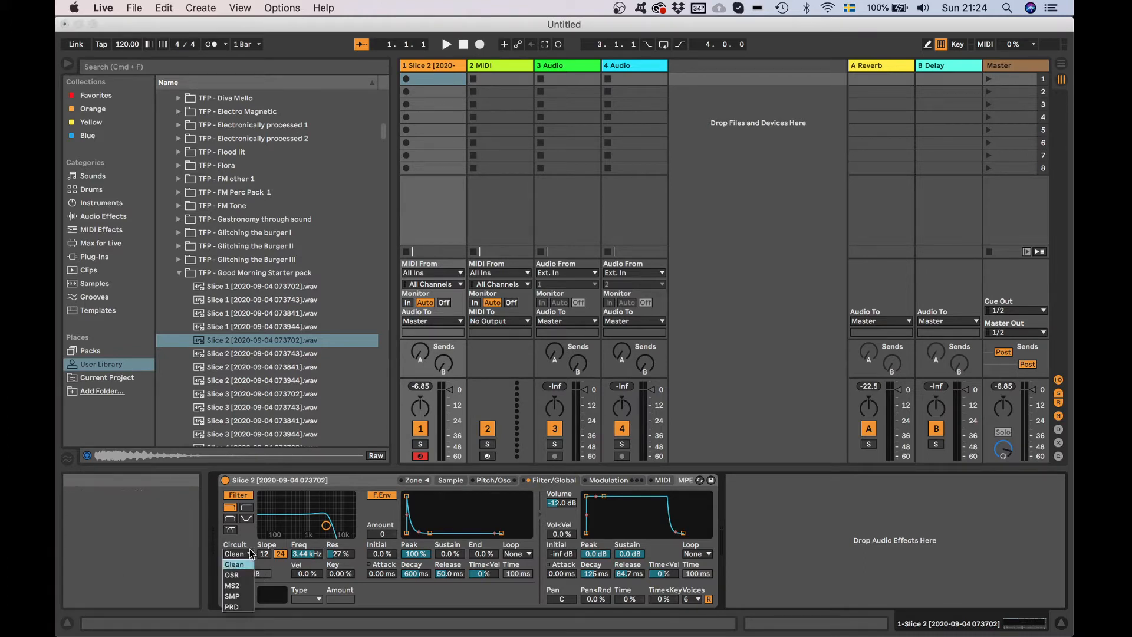
left_click(232, 575)
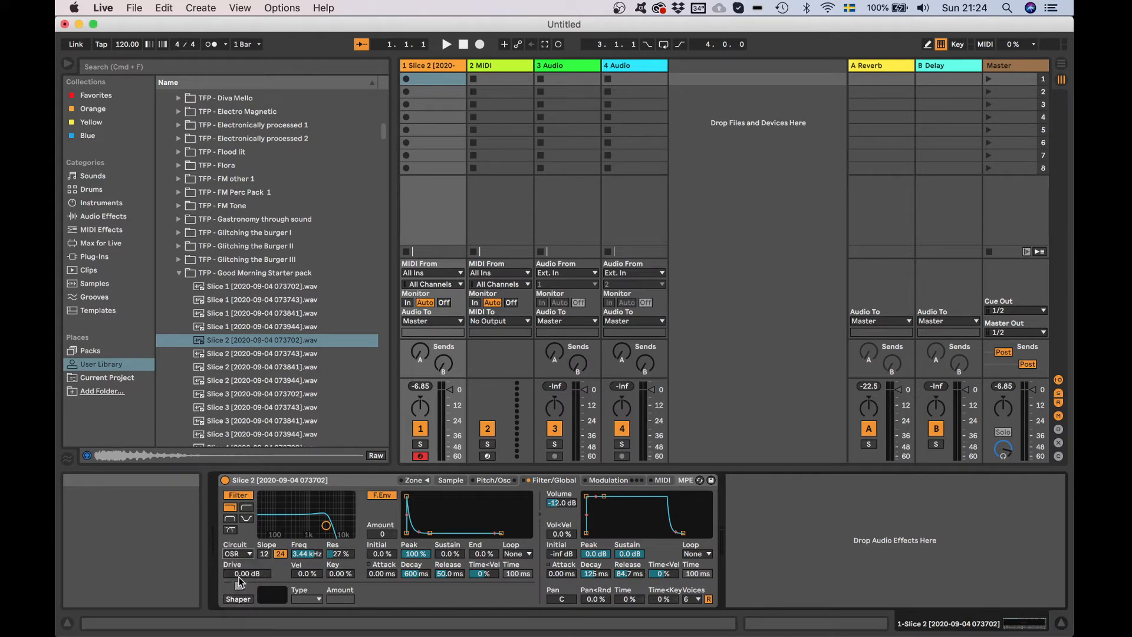
mouse_move(240, 575)
left_mouse_down()
mouse_move(244, 555)
mouse_move(242, 596)
left_mouse_up()
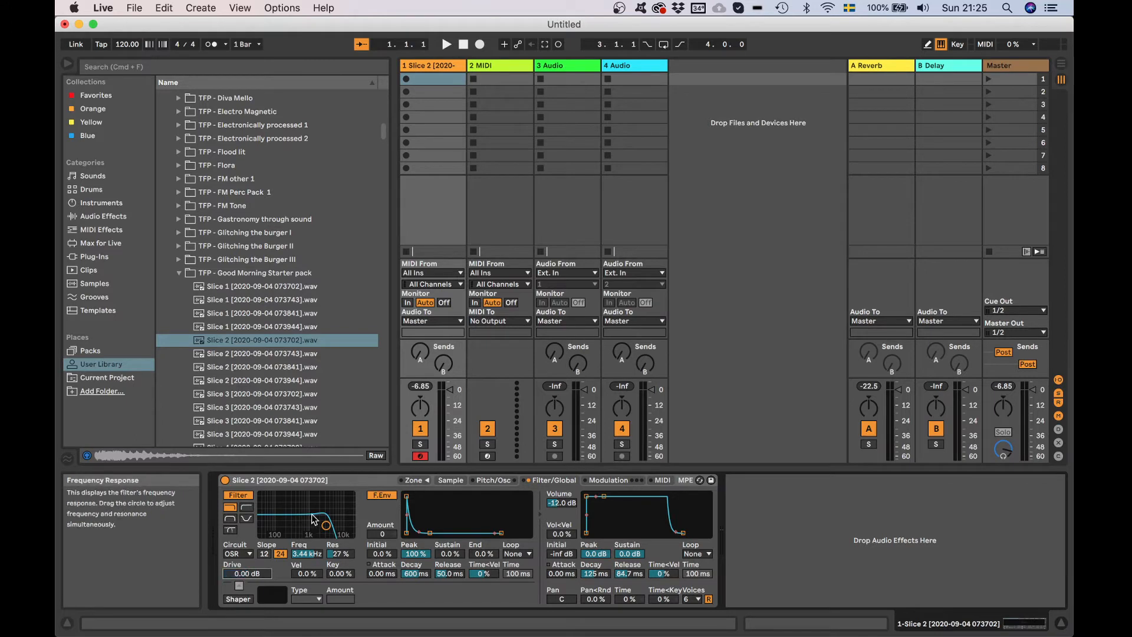
left_click(237, 599)
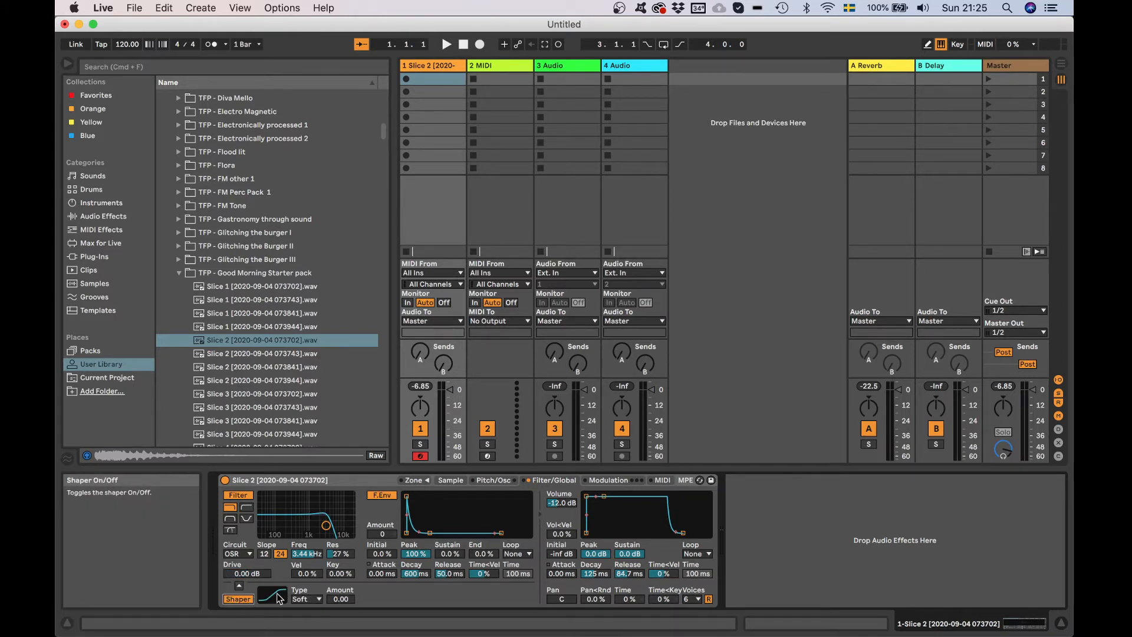
left_click(312, 599)
left_click(314, 576)
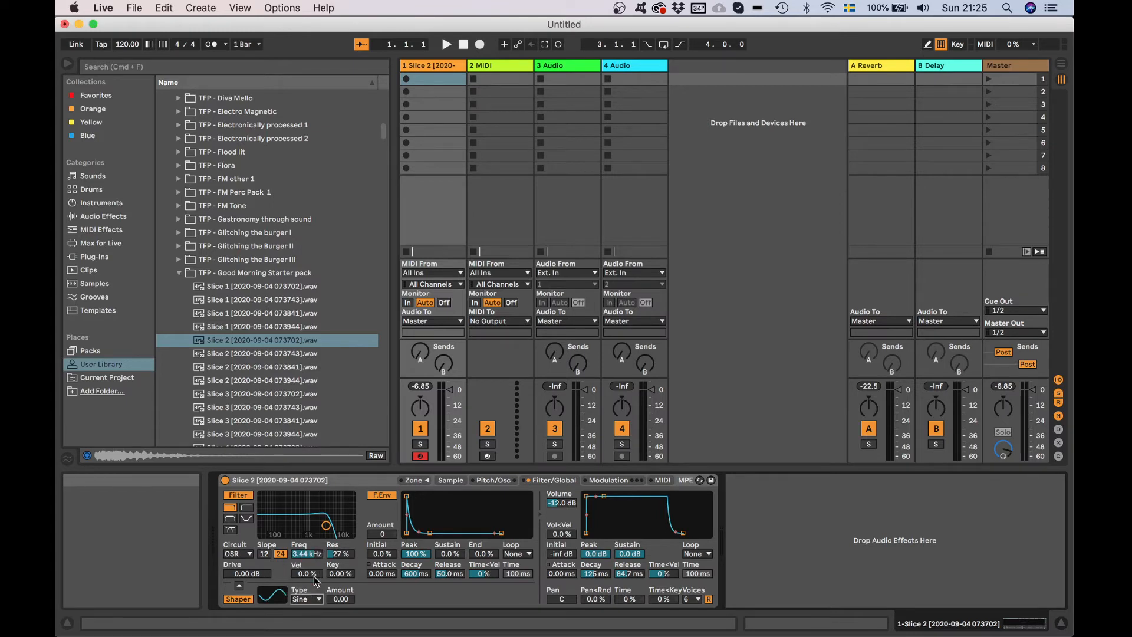
Step: Try a filter drive of 19.9 dB with a shaper amount of 76.0, and reset both to zero
left_click_drag(260, 576, 257, 577)
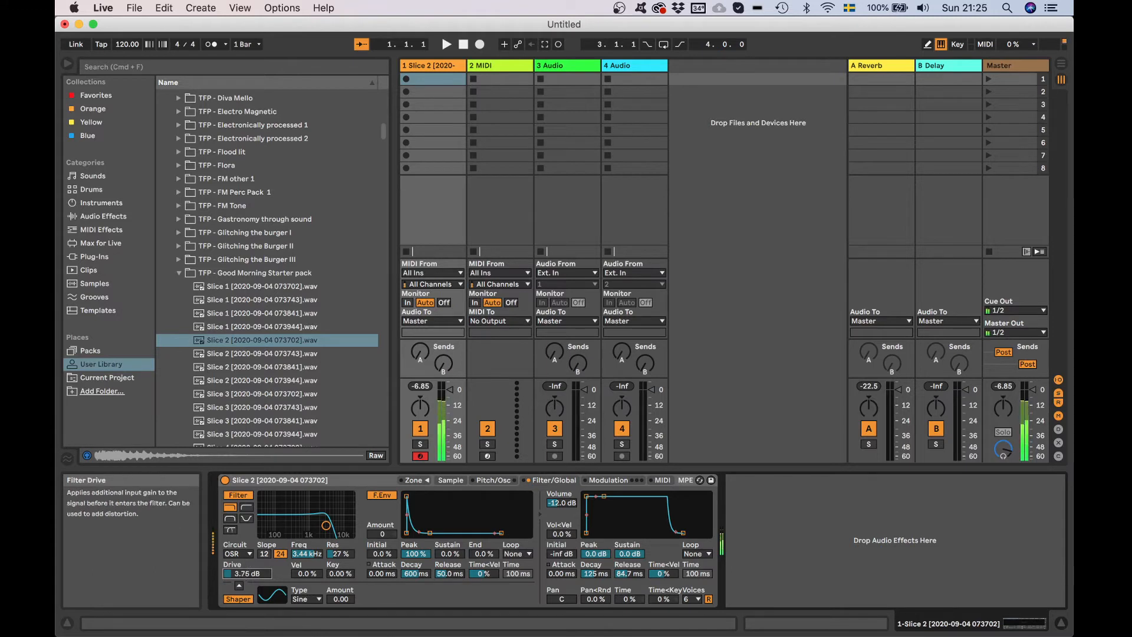
left_click_drag(241, 573, 242, 530)
left_click_drag(335, 599, 335, 560)
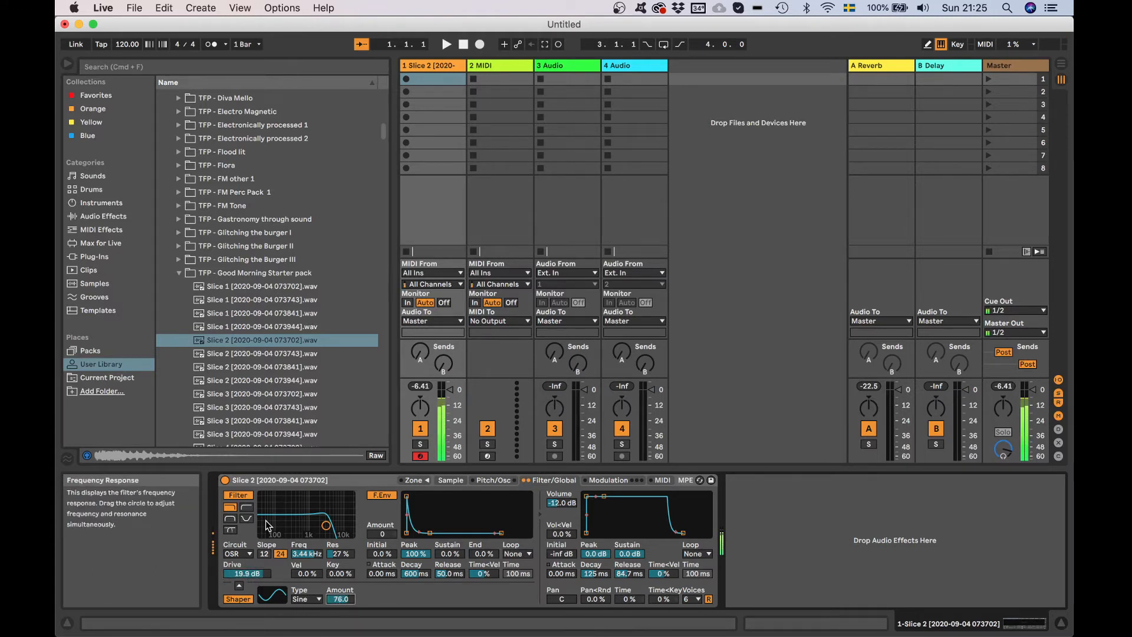
left_click(244, 575)
key("Delete")
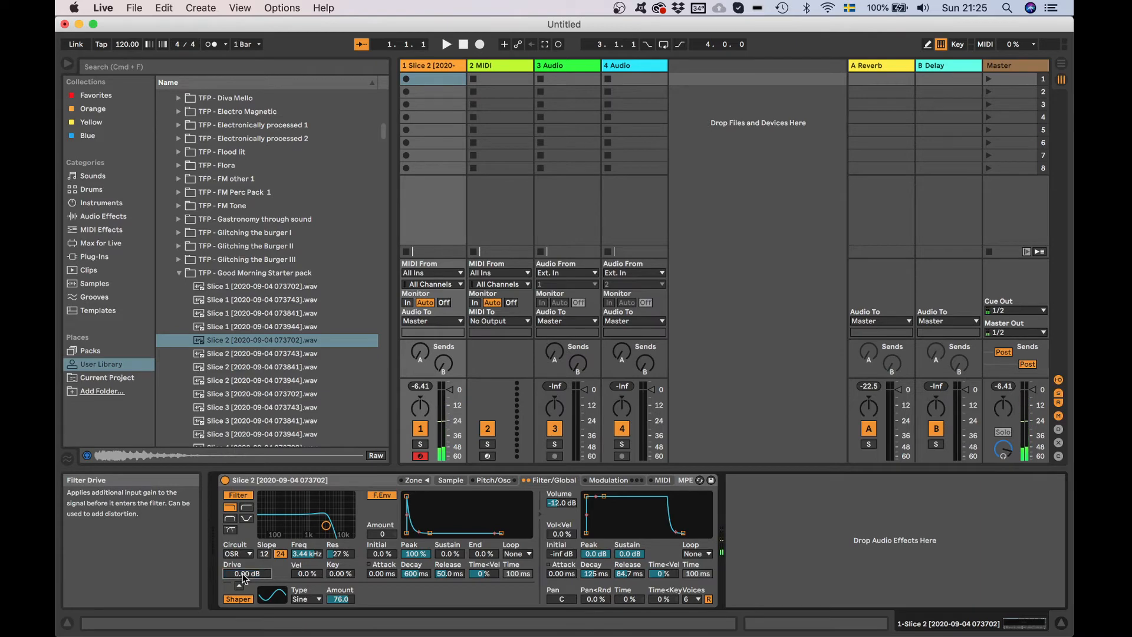
left_click(340, 598)
key("Delete")
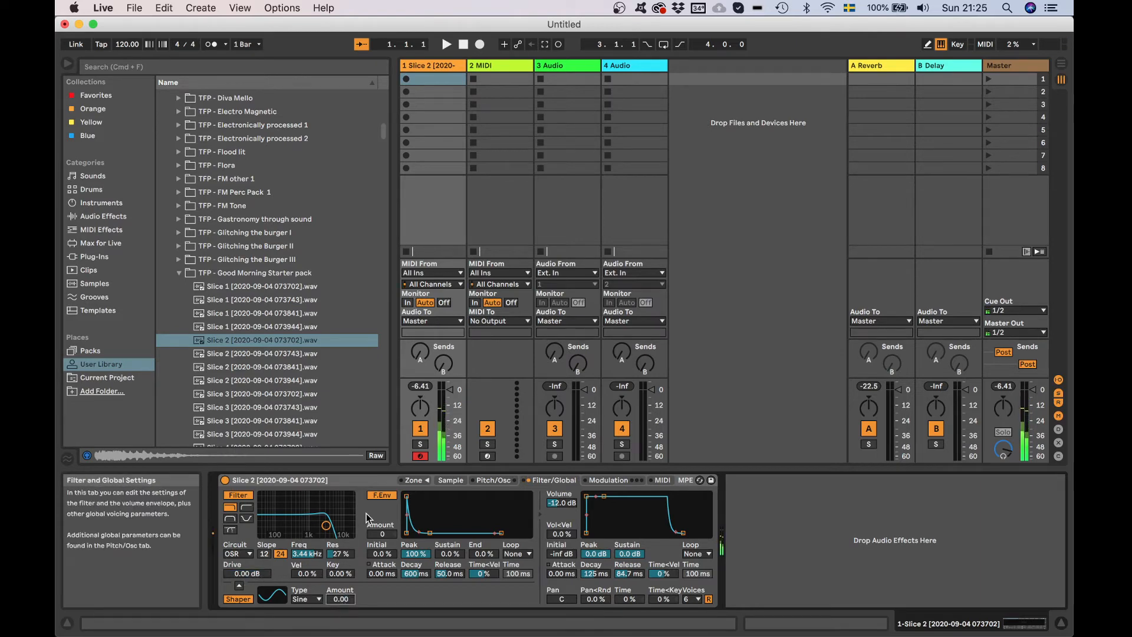
Step: Enable the modulation oscillator in FM mode and audition its volume, returning it to -inf dB
left_click(495, 480)
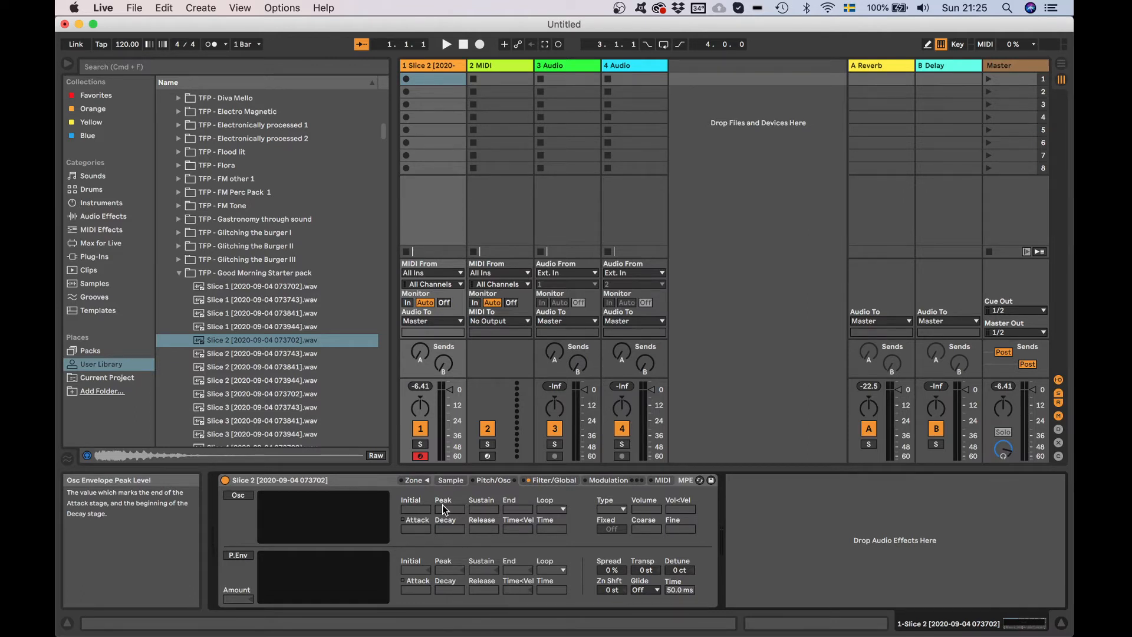
left_click(239, 498)
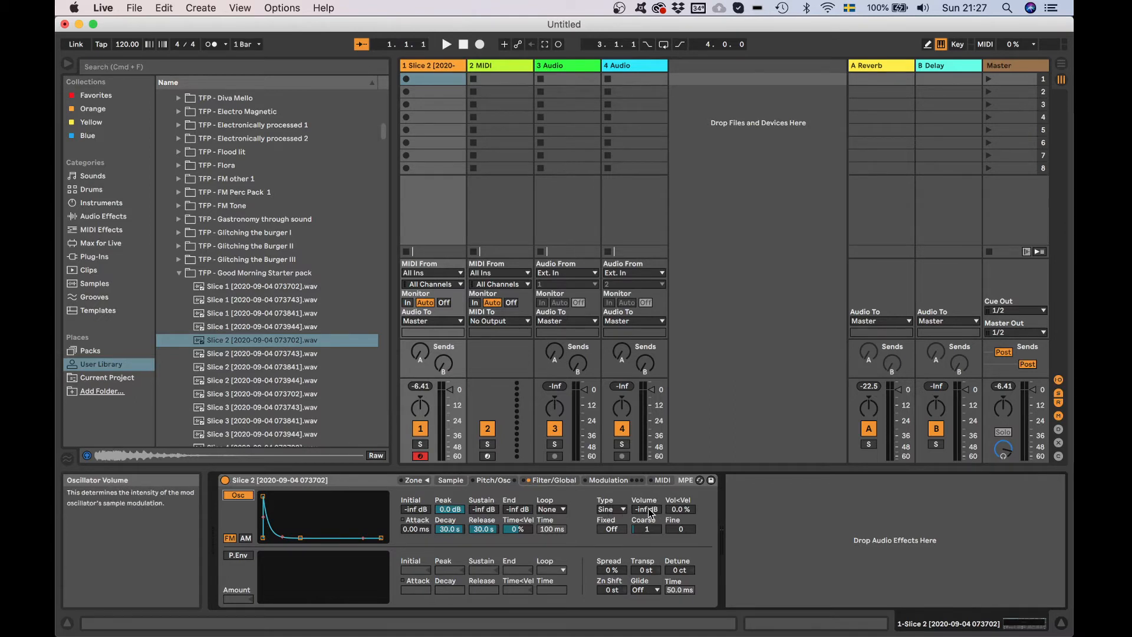
left_click_drag(649, 512, 651, 554)
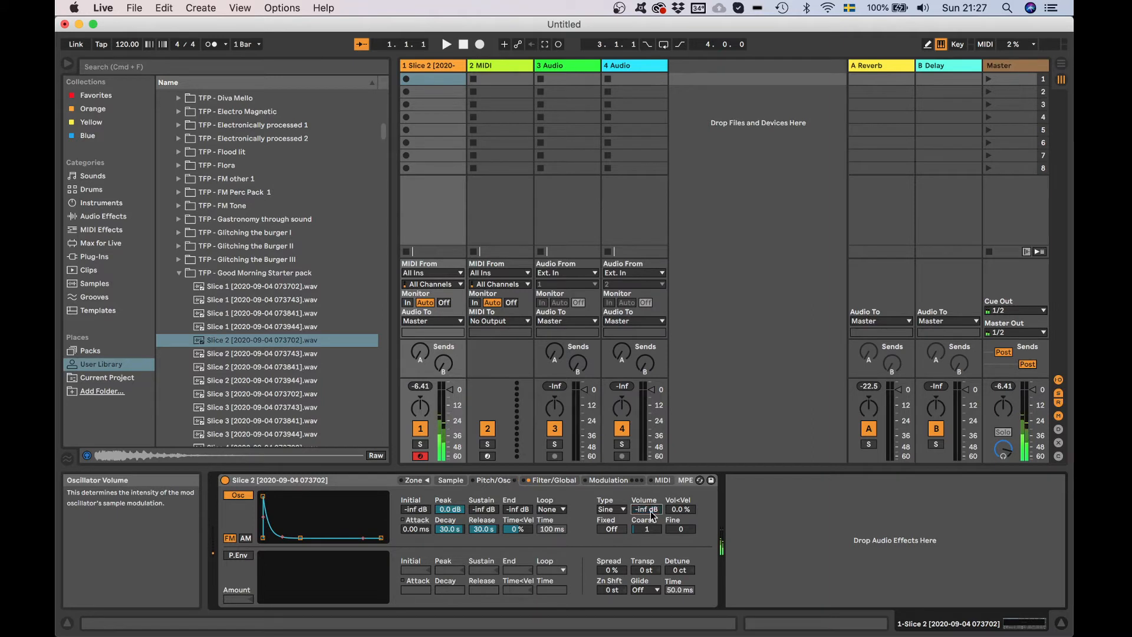
Step: Try the Sq 4 waveform on the modulation oscillator at a volume of -1.9 dB, and return its type to Sine
left_click(603, 511)
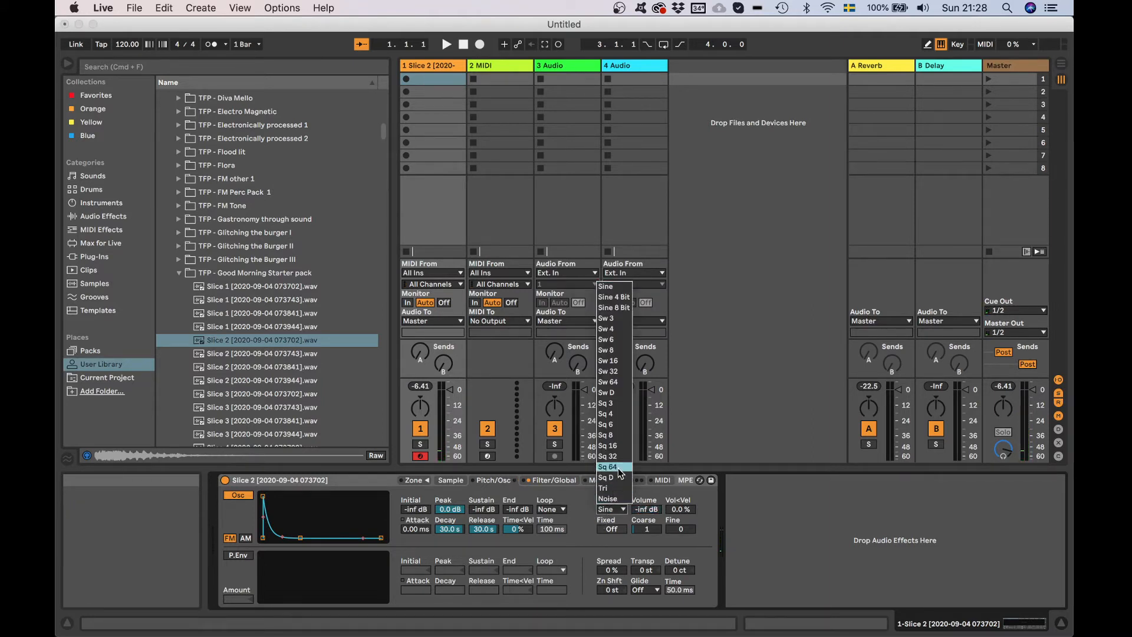
left_click(623, 415)
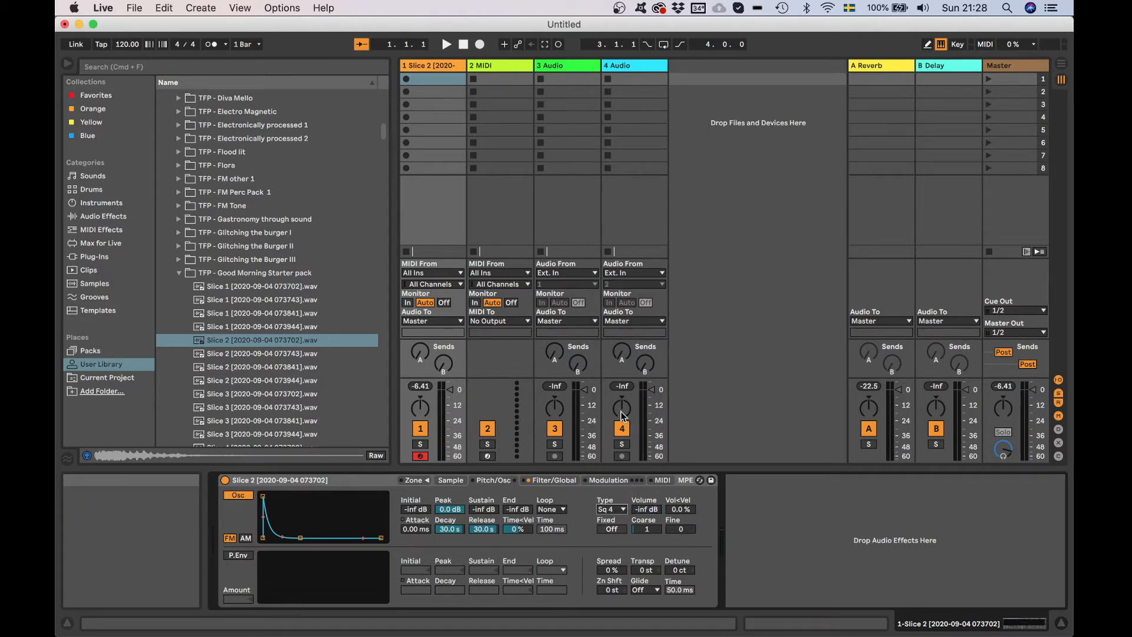
left_click_drag(646, 509, 646, 501)
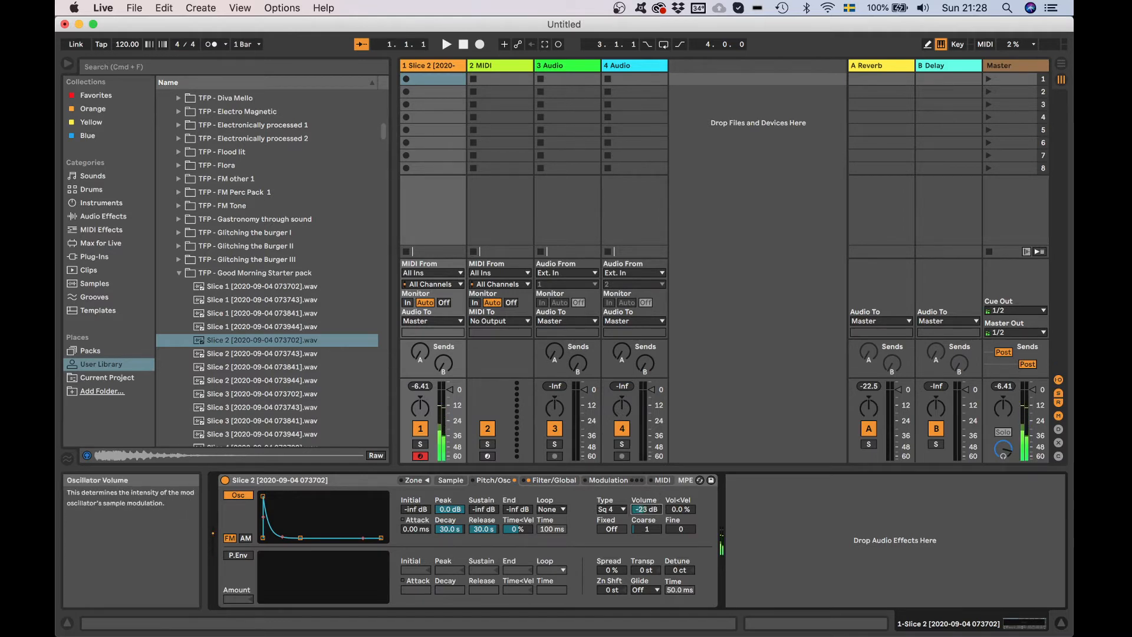
left_click(609, 512)
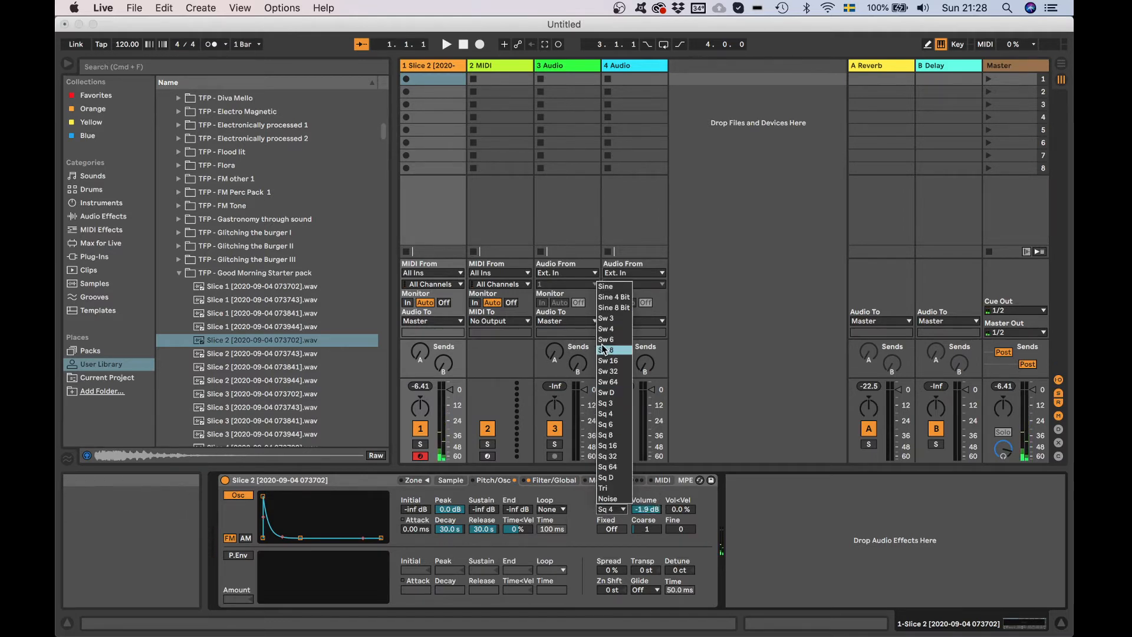
left_click(602, 286)
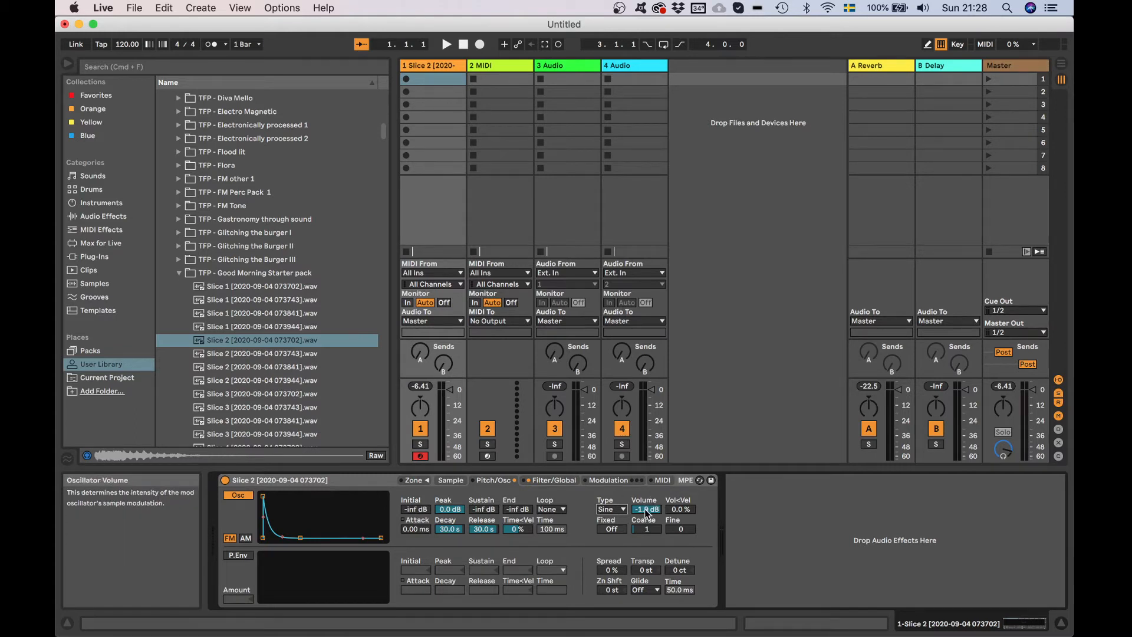
Step: Set the modulation oscillator's volume to 0.0 dB and its coarse tuning to 14 while auditioning different values
left_click_drag(645, 508, 645, 571)
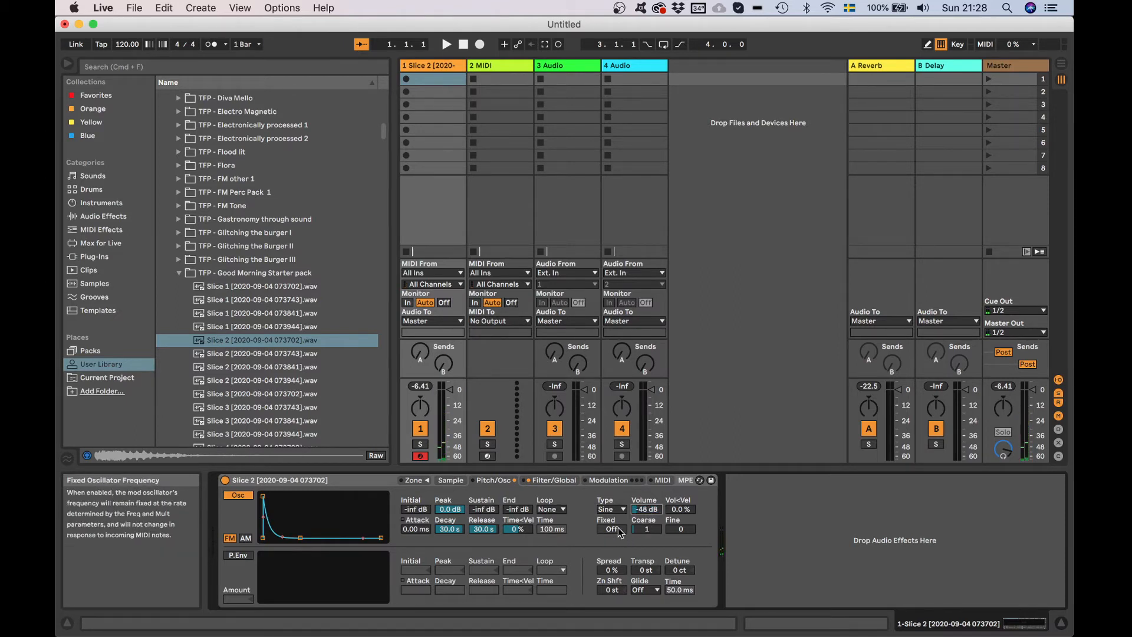
left_click_drag(646, 511, 662, 480)
left_click(651, 536)
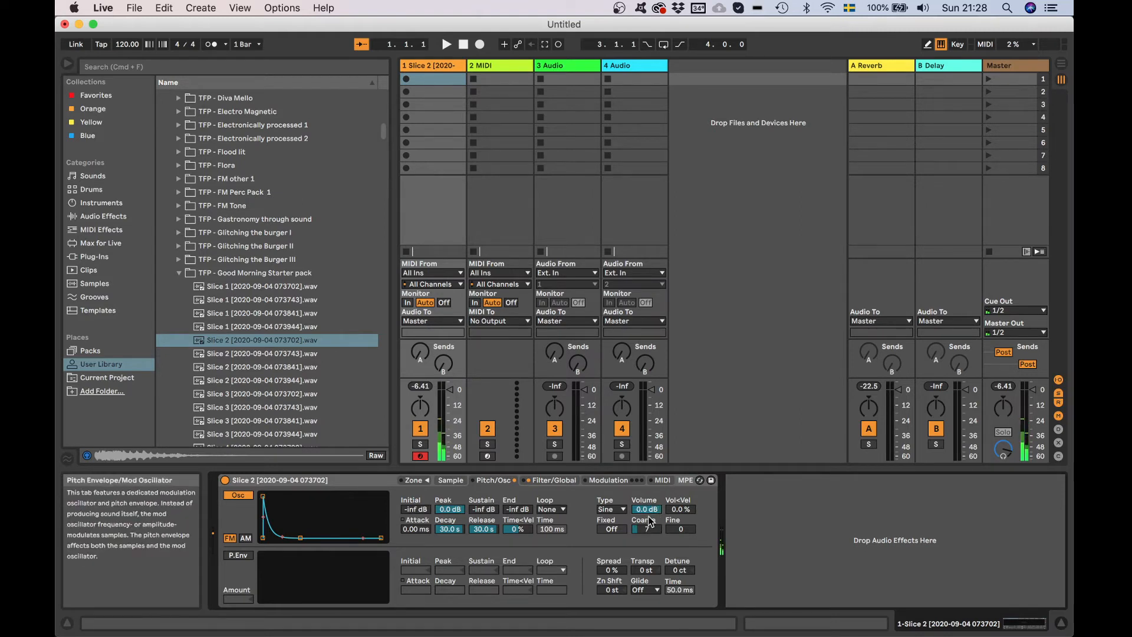
left_click_drag(646, 529, 647, 549)
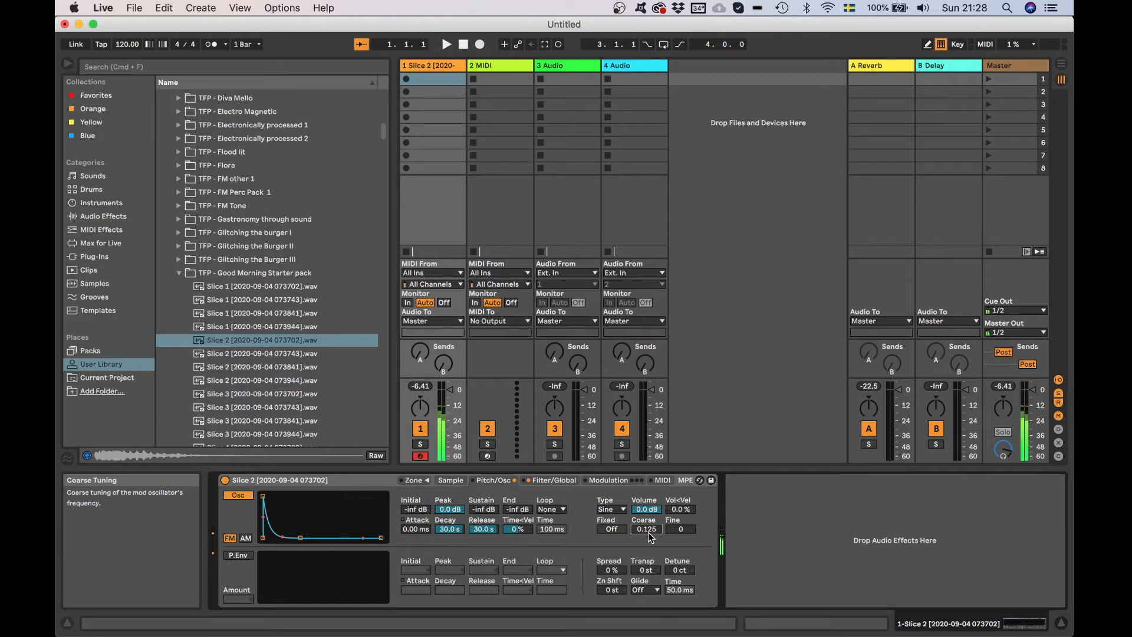
left_click_drag(649, 533, 648, 500)
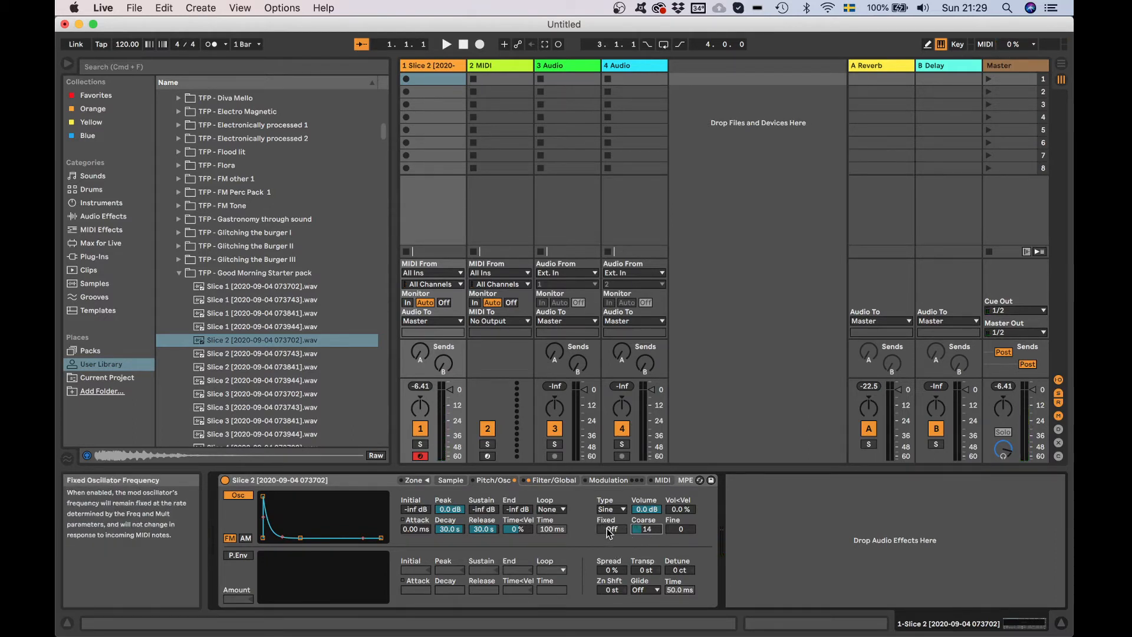
Step: Switch the modulation oscillator to a fixed frequency of 100 Hz with a multiplier of 10
left_click(610, 530)
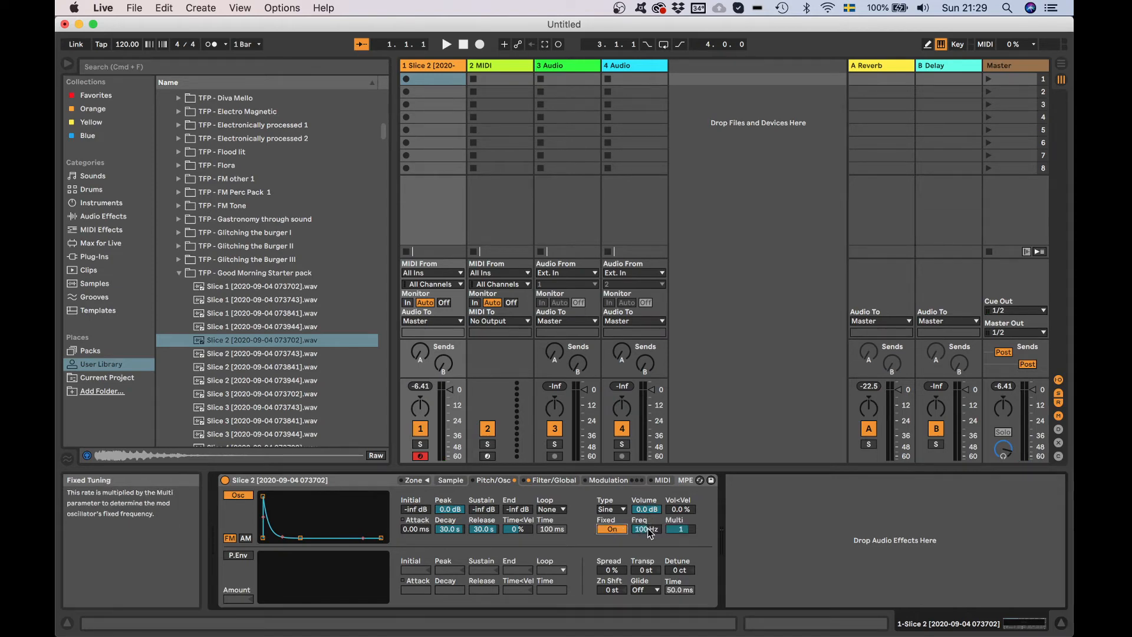
left_click_drag(651, 534, 675, 513)
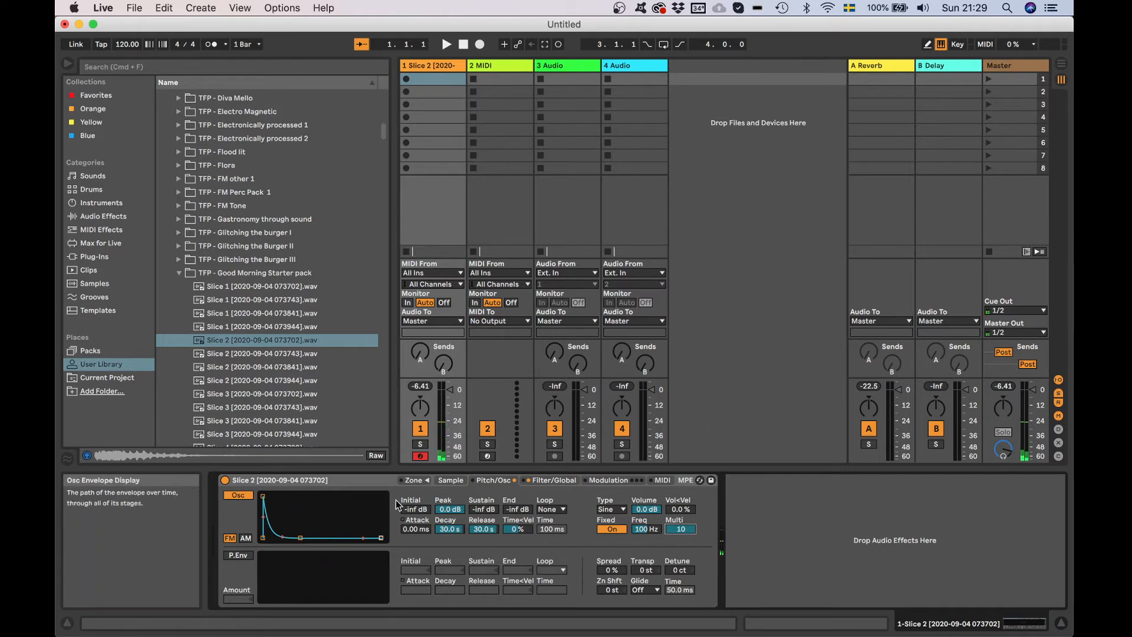
Step: Turn off the modulation oscillator's fixed frequency, set its coarse tuning to 1, and give its envelope a 20.0 s attack with a -2.0 dB peak
left_click(621, 530)
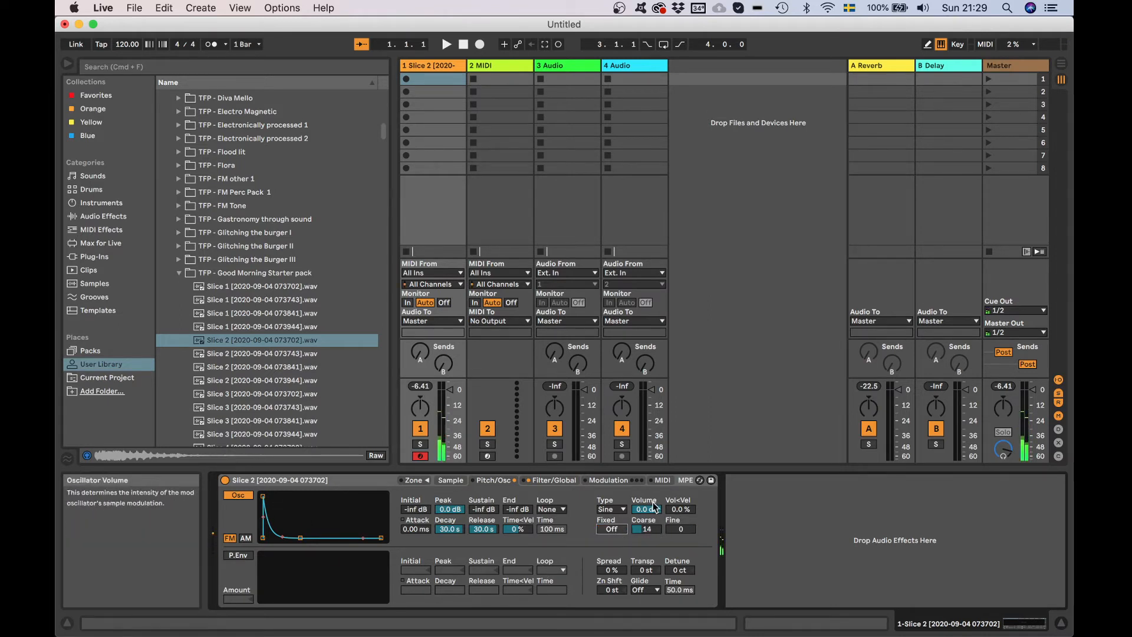
left_click(644, 527)
type("1")
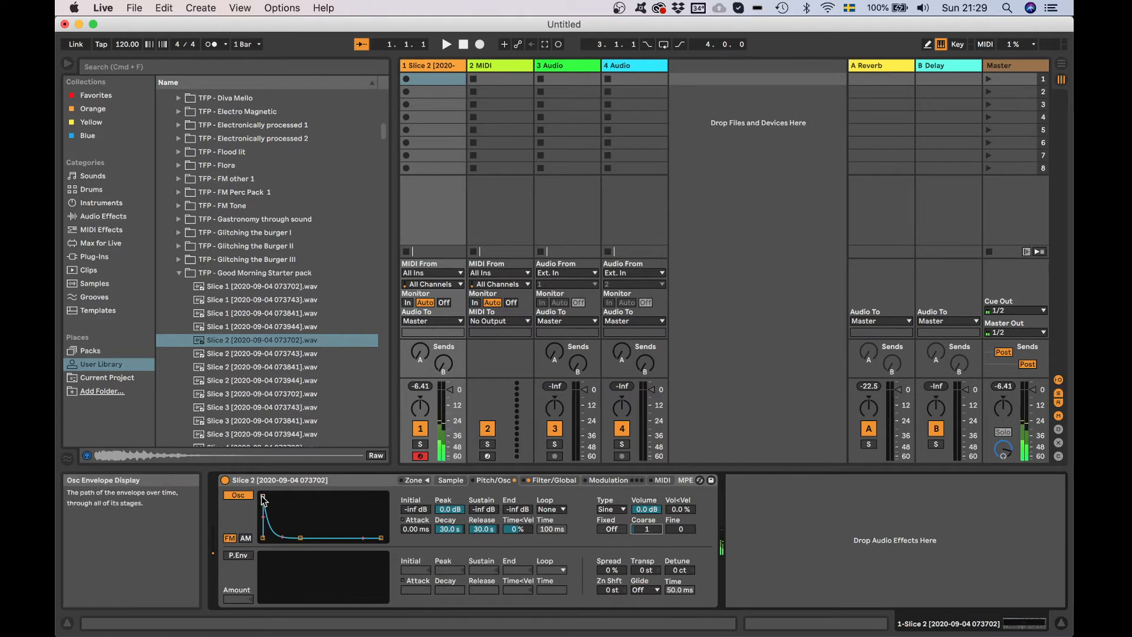
left_click_drag(263, 497, 303, 498)
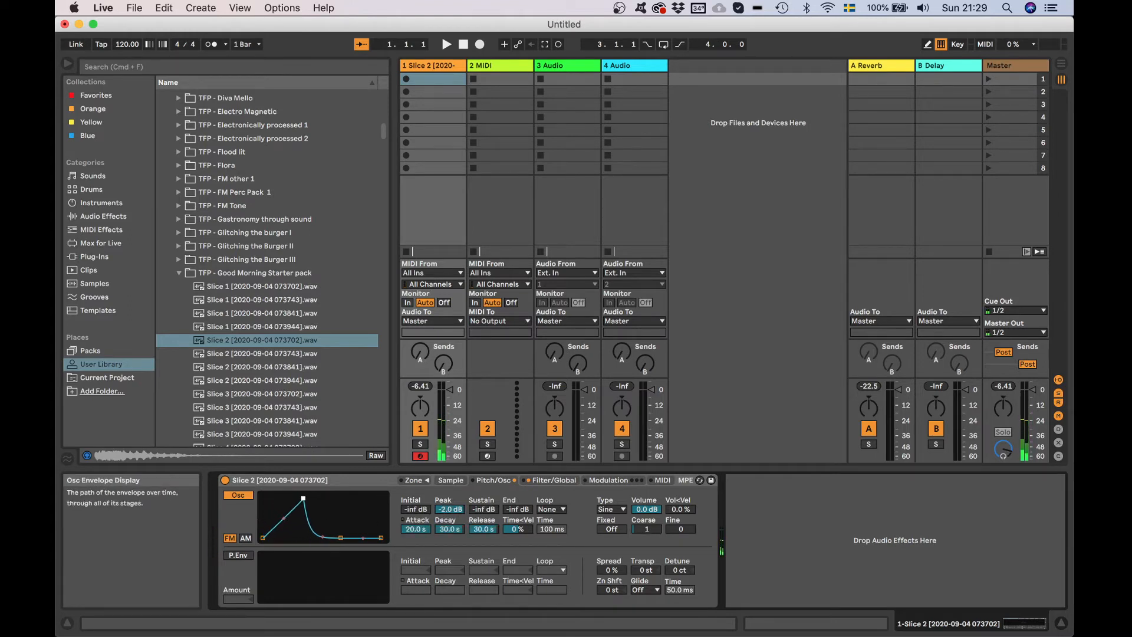
Step: Lengthen the volume envelope's release to about 22.9 s
left_click(598, 481)
left_click(556, 480)
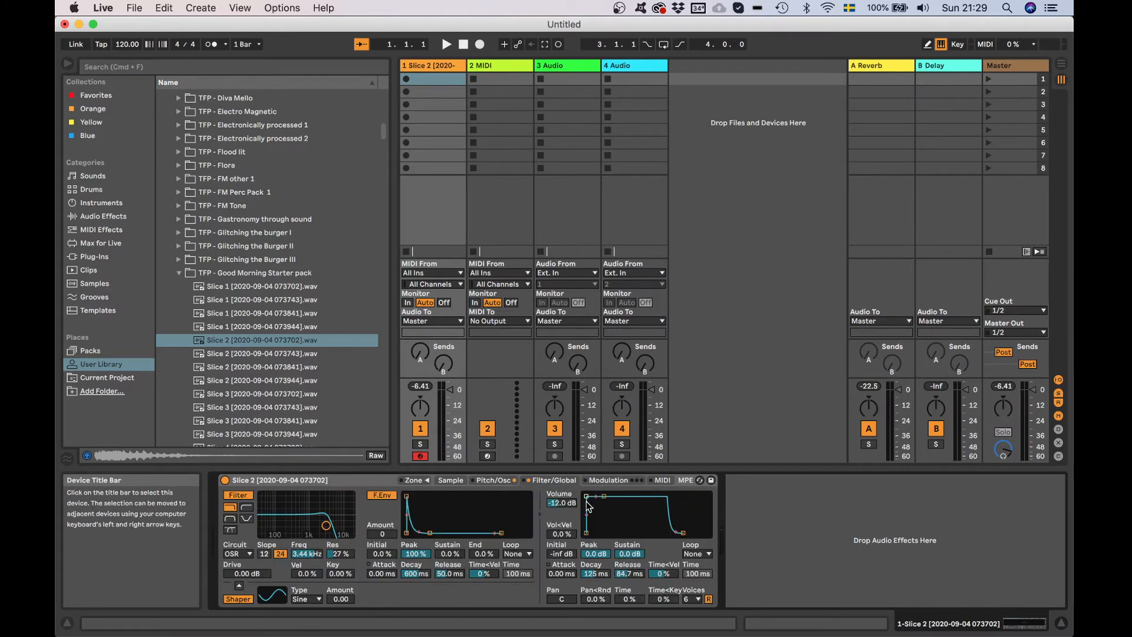
left_click_drag(683, 534, 703, 533)
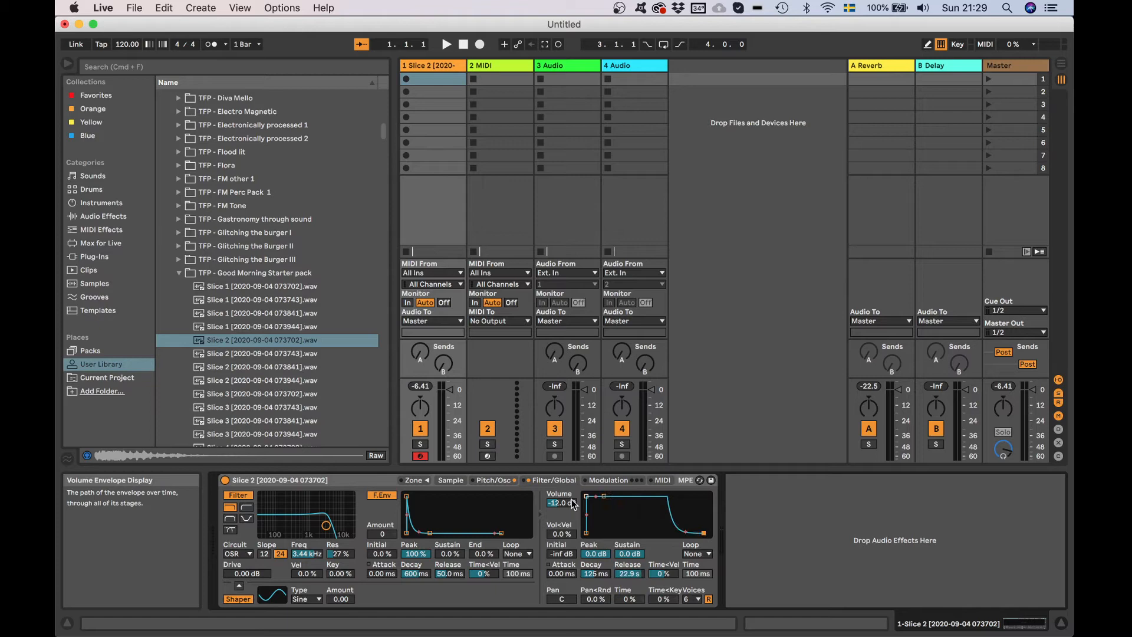
Step: Shift and shorten the sample's sustain loop so it runs from about 9518 to 22210 near the start
left_click(459, 481)
left_click_drag(369, 495, 287, 495)
left_click_drag(469, 494, 332, 494)
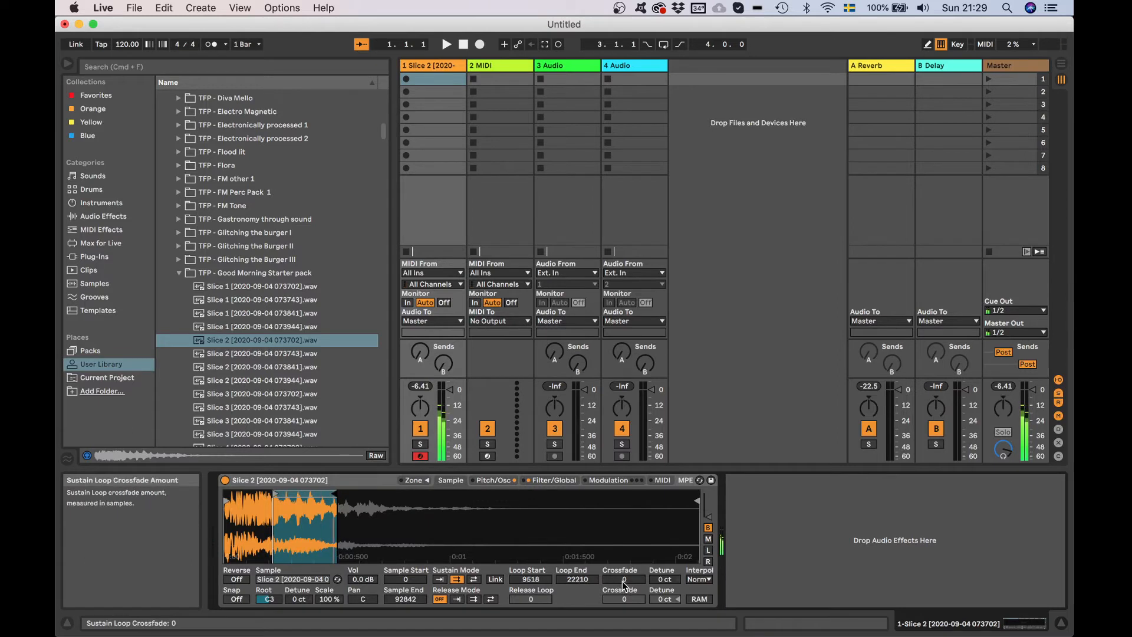
Step: Set the modulation oscillator's coarse tuning to 14 and, after trying a -9.5 dB peak, restore its envelope to 0.00 ms attack and 0.0 dB peak
left_click(556, 481)
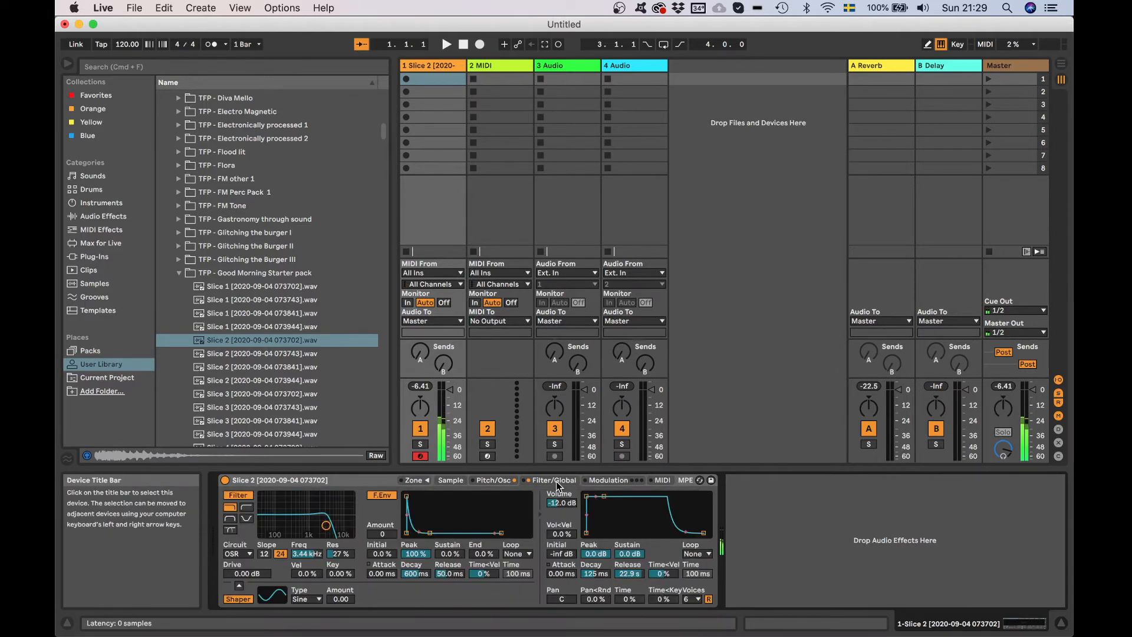
left_click(498, 480)
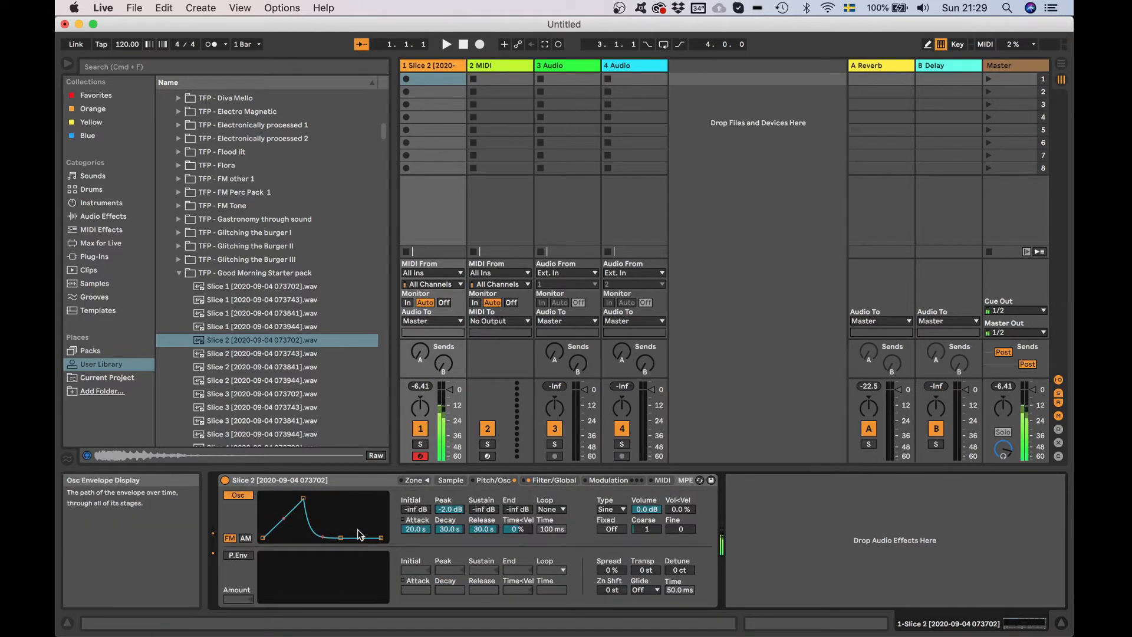
left_click_drag(647, 533, 646, 517)
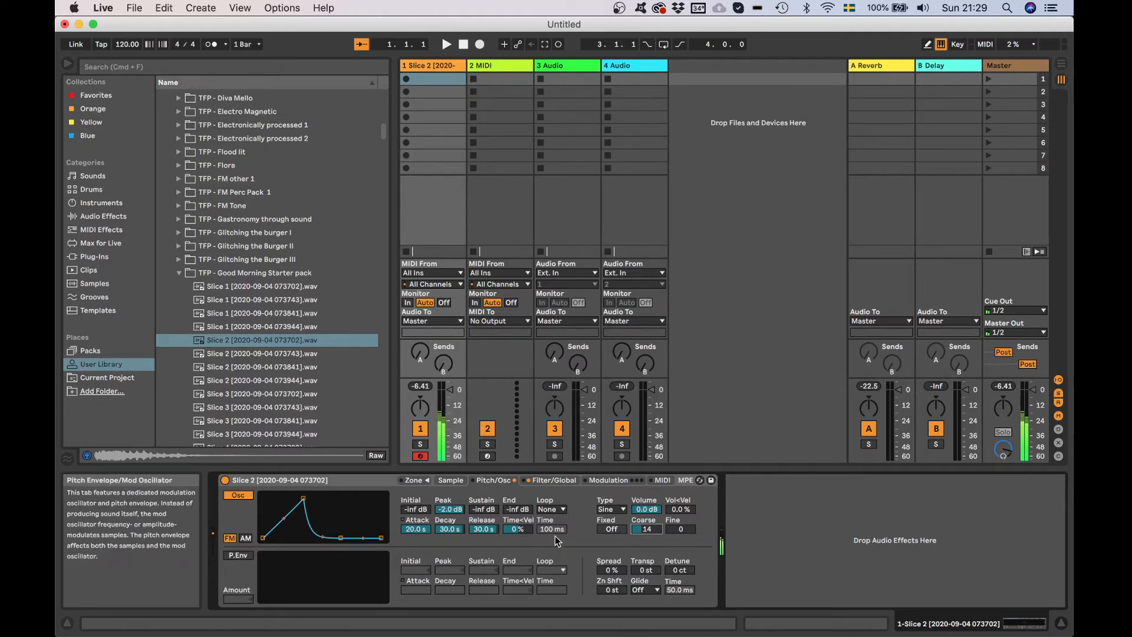
left_click_drag(303, 499, 308, 506)
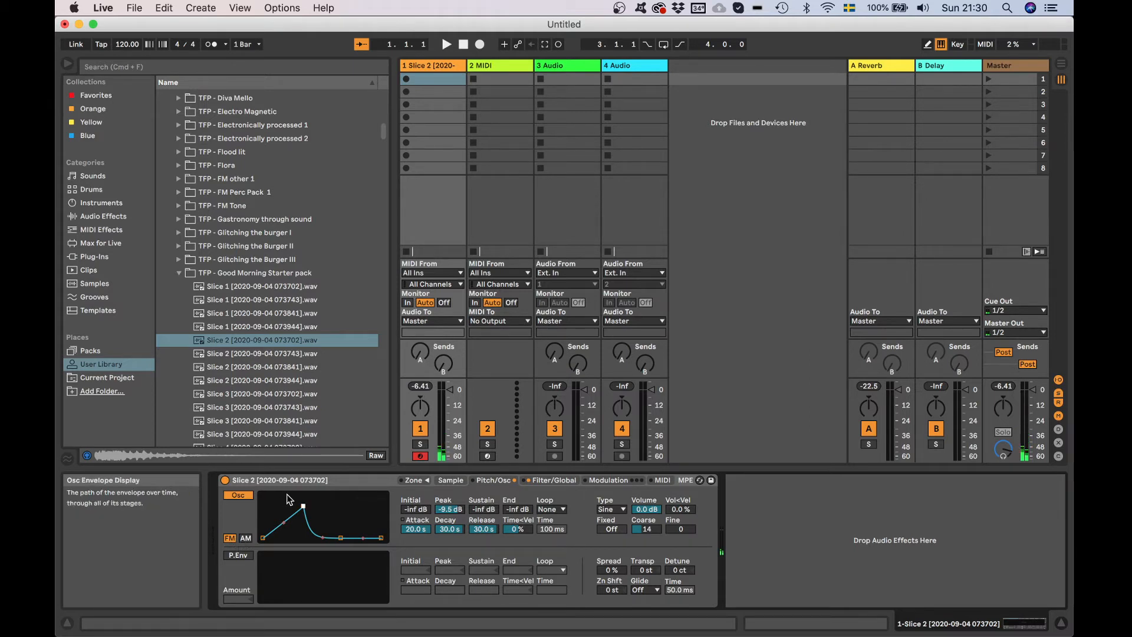
left_click_drag(304, 507, 263, 496)
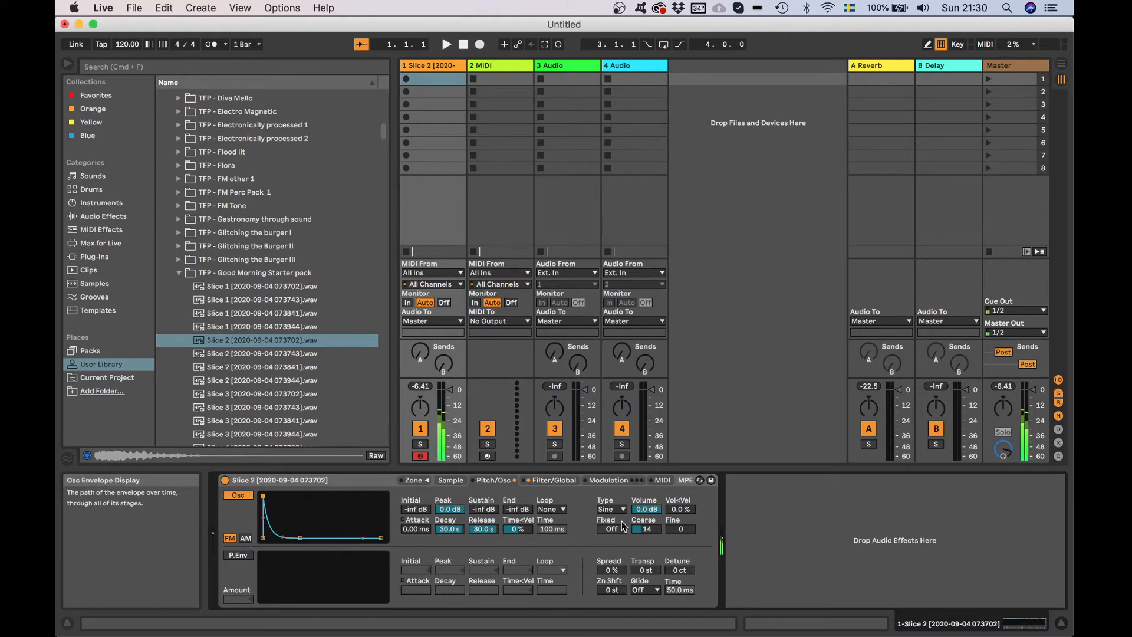
Step: Switch the modulation oscillator to a fixed frequency of 10.0 Hz, auditioning volume and multiplier values and settling on 0.0 dB and 0.1
left_click_drag(646, 509, 647, 560)
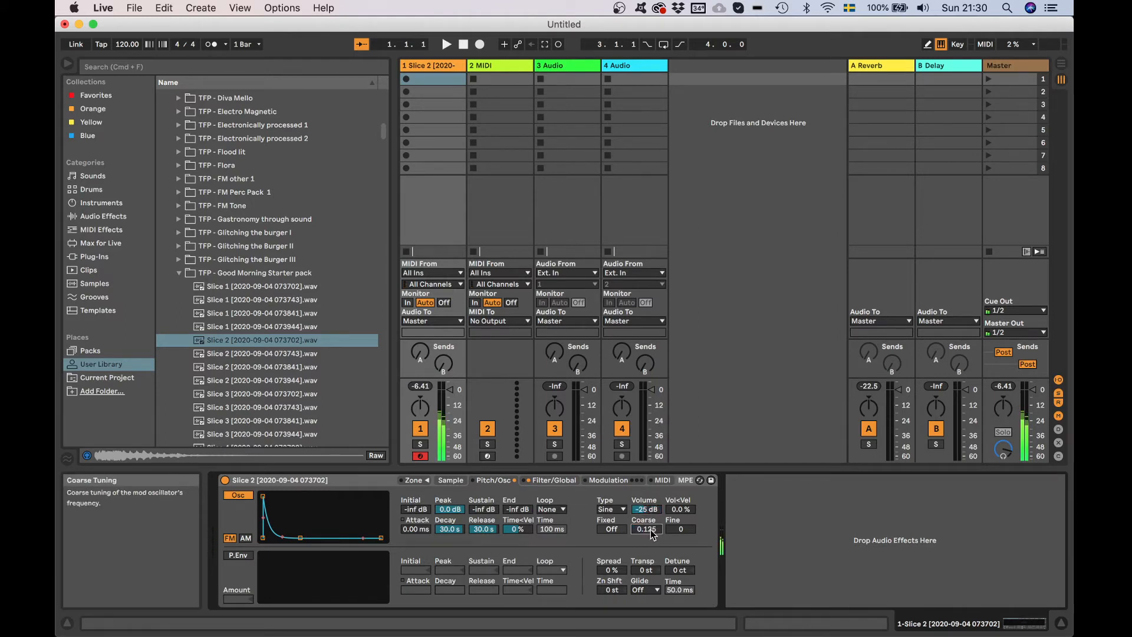
left_click(611, 528)
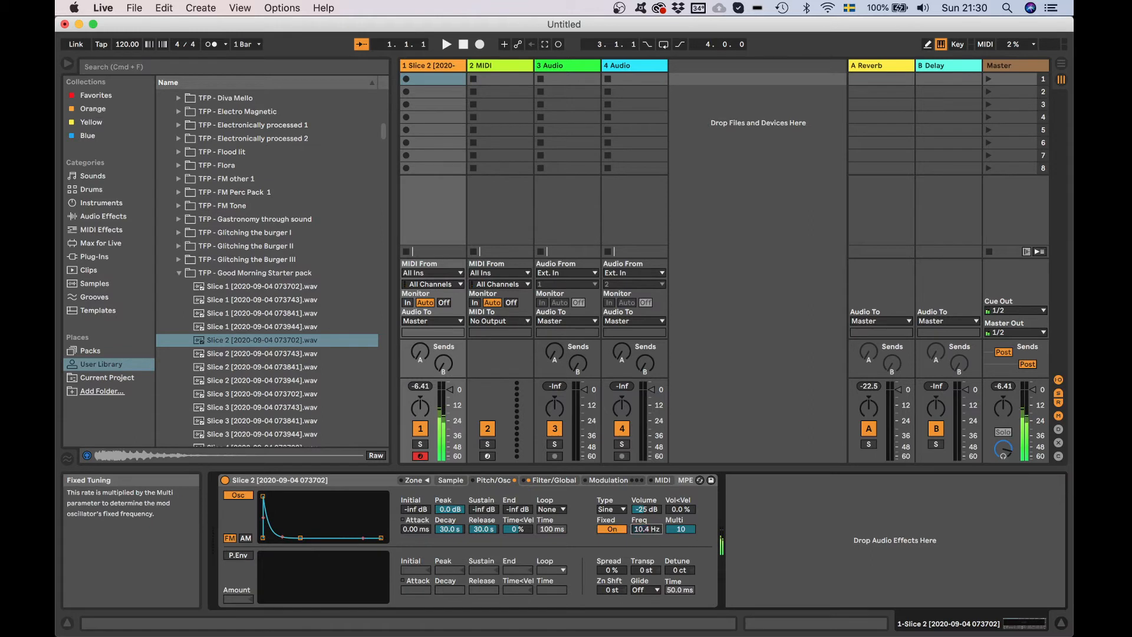
left_click_drag(651, 528, 681, 560)
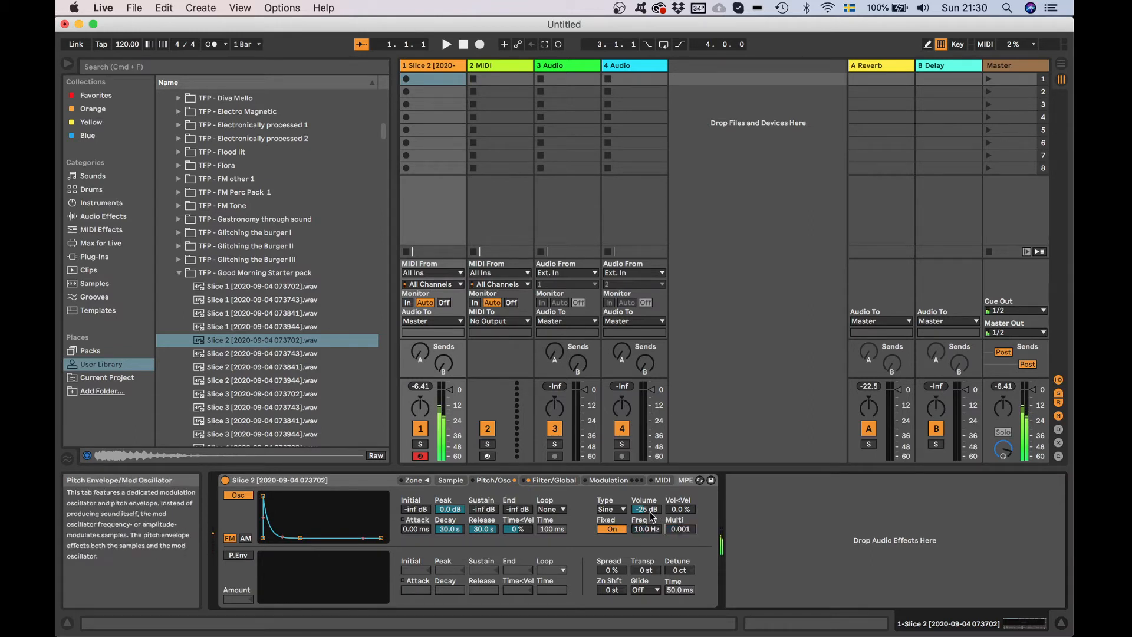
left_click_drag(650, 511, 649, 486)
left_click_drag(676, 529, 676, 502)
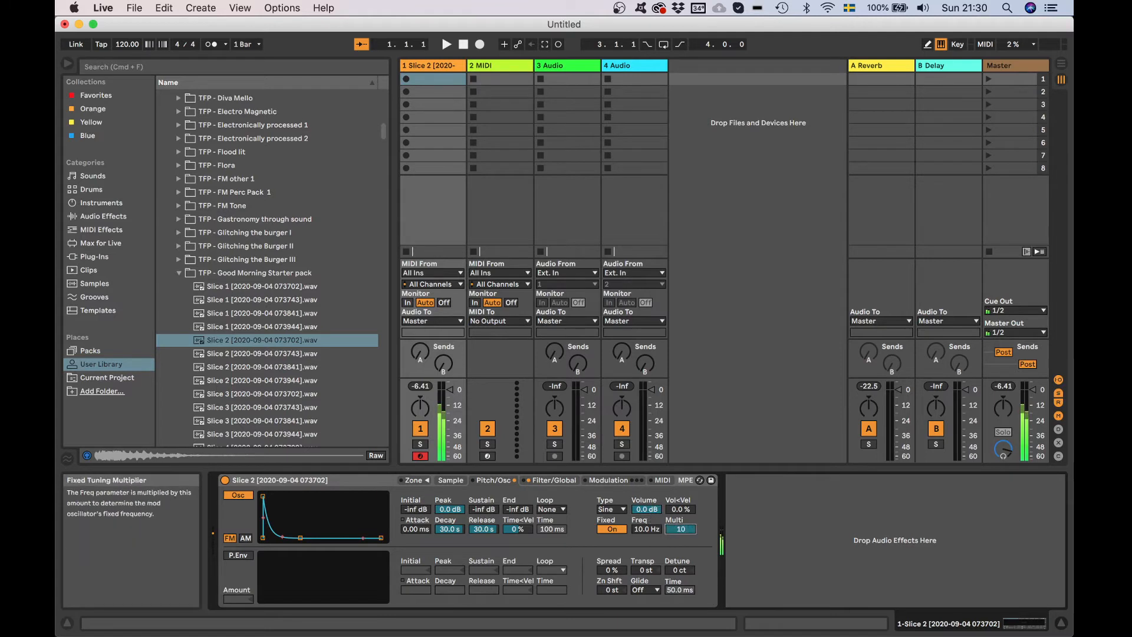
type("0.1")
Step: Try the modulation oscillator in AM mode with its fixed frequency set to about 89.8 Hz
left_click(245, 539)
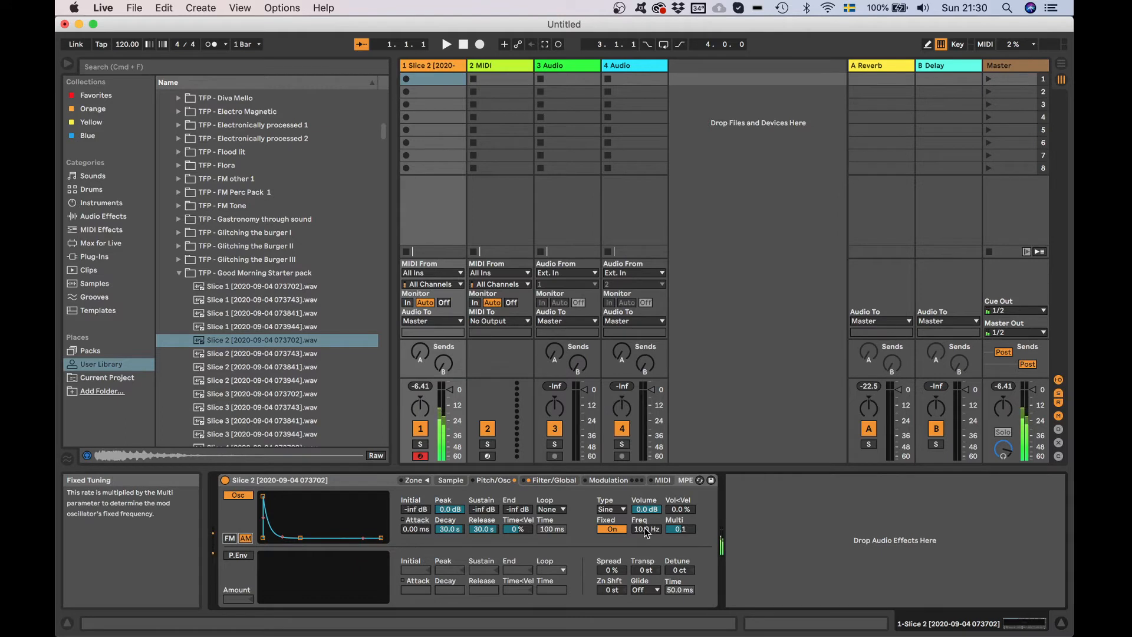
left_click_drag(644, 528, 645, 523)
left_click_drag(646, 528, 647, 537)
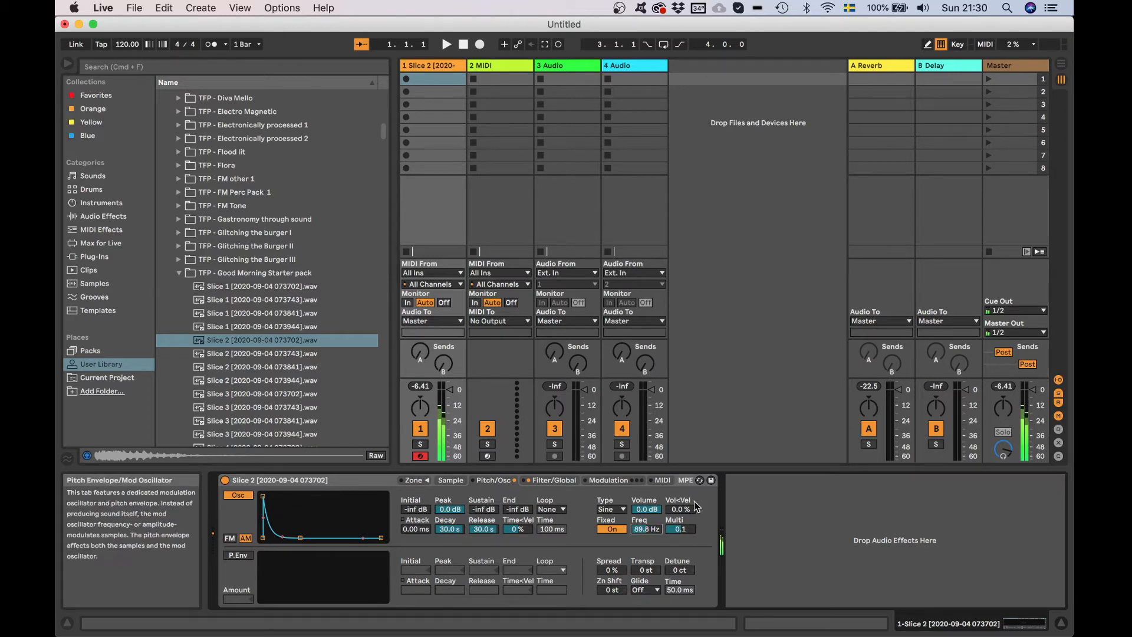
Step: Return the modulation oscillator to FM mode with a fixed frequency of 1.00 kHz and a volume of about -28 dB
left_click(230, 539)
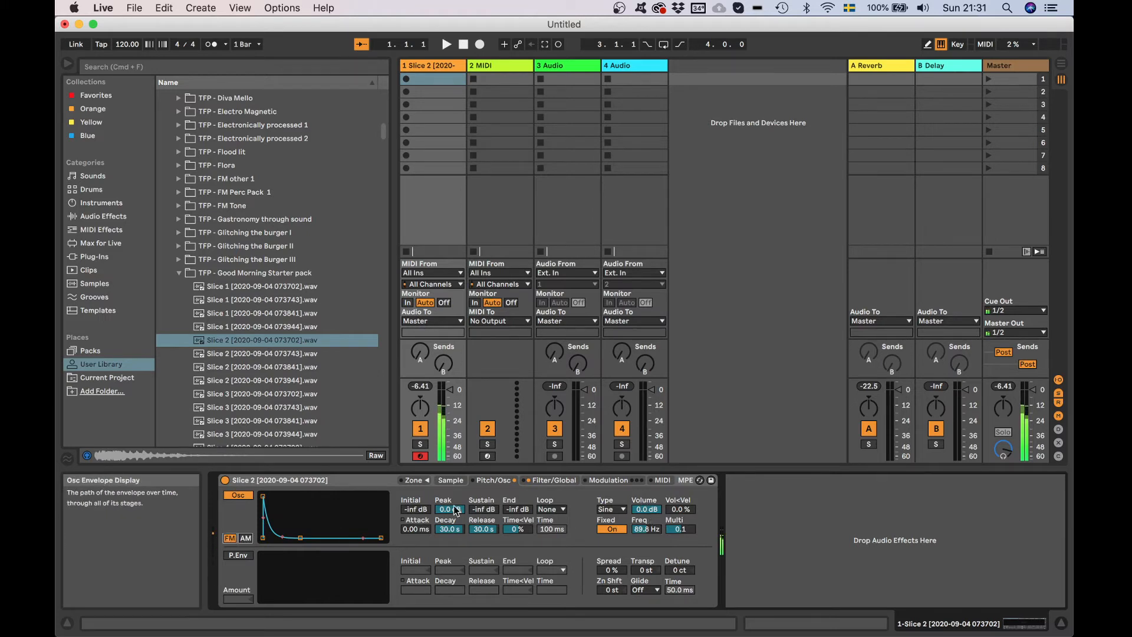
mouse_move(649, 532)
left_mouse_down()
mouse_move(651, 507)
mouse_move(651, 534)
left_mouse_up()
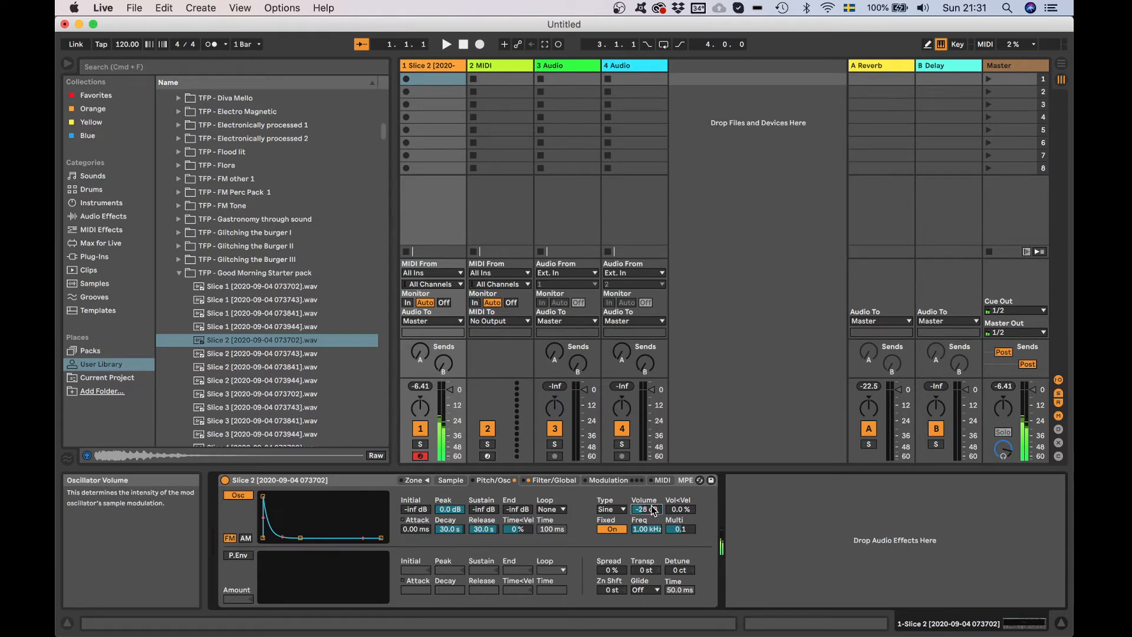
Step: Shorten the volume envelope's release to about 327 ms
left_click(552, 482)
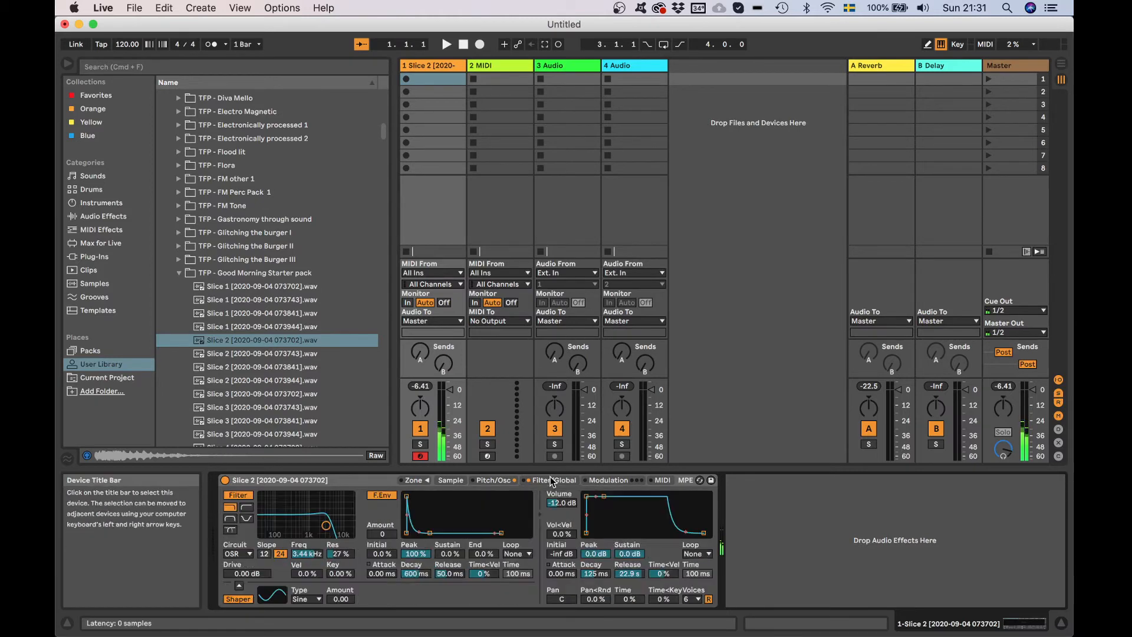
left_click_drag(704, 532, 688, 533)
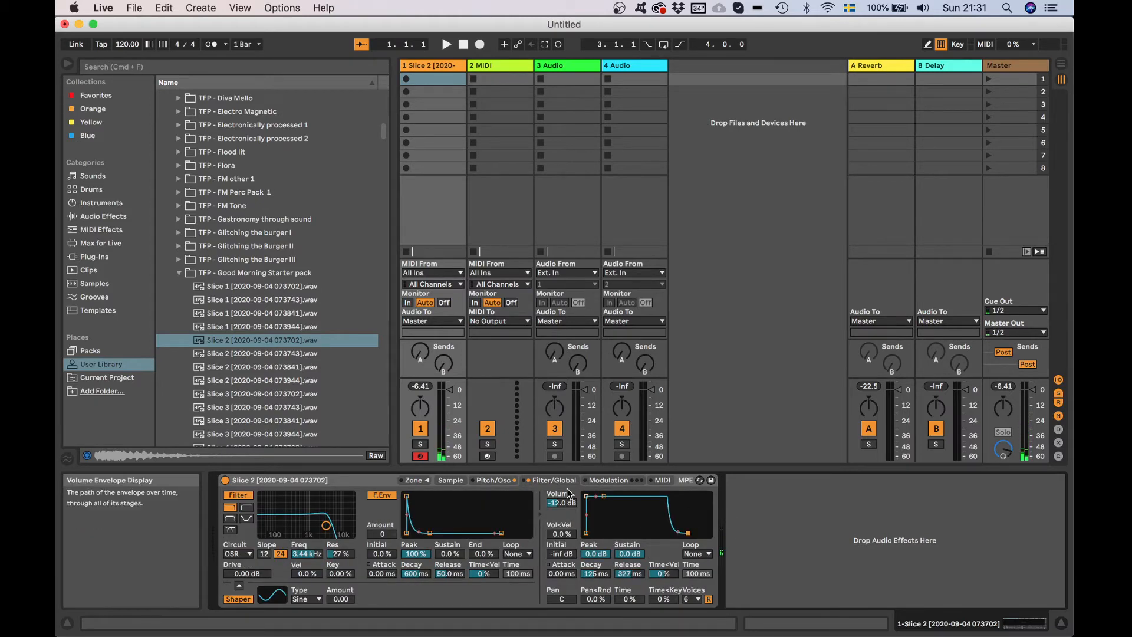
left_click(601, 480)
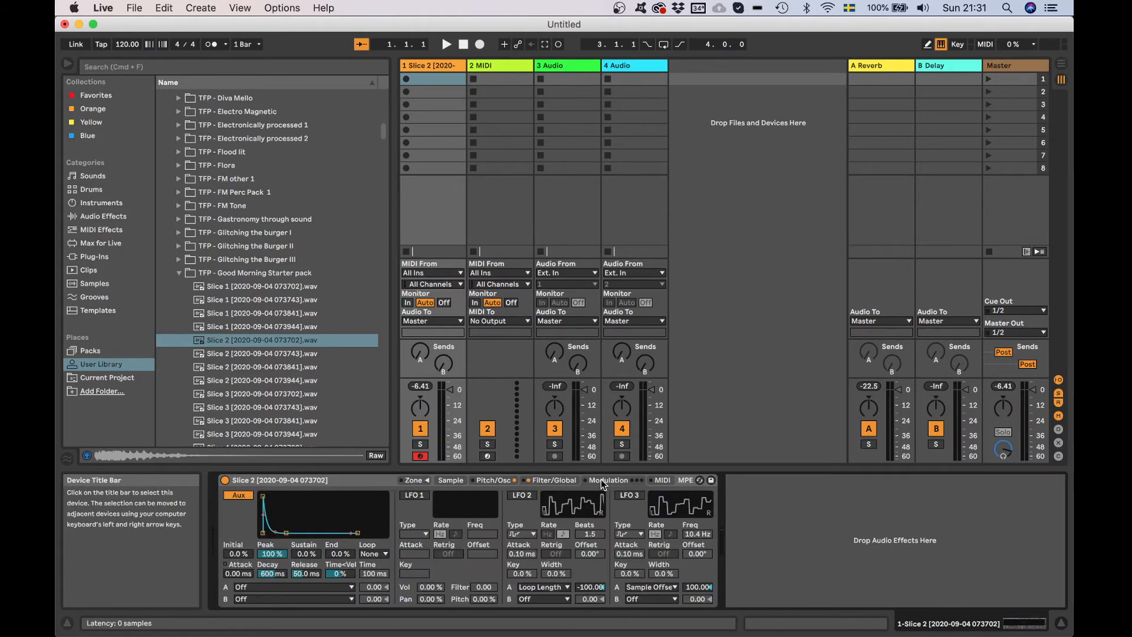
left_click(554, 480)
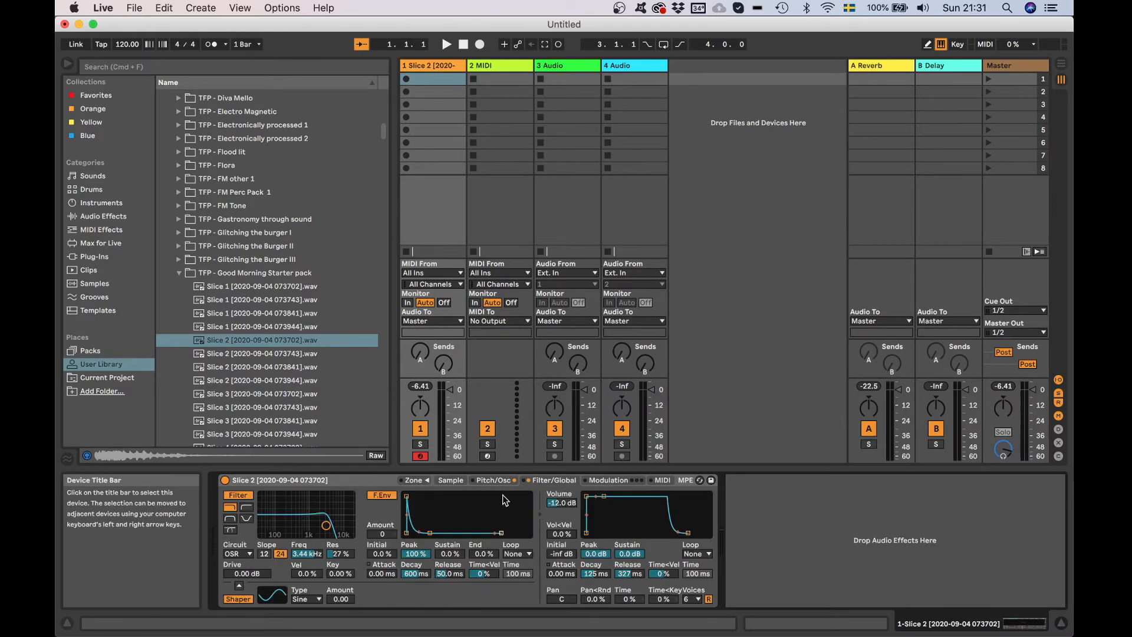
Step: Disable the modulation oscillator and enable the pitch envelope with an amount of +48 st
left_click(493, 480)
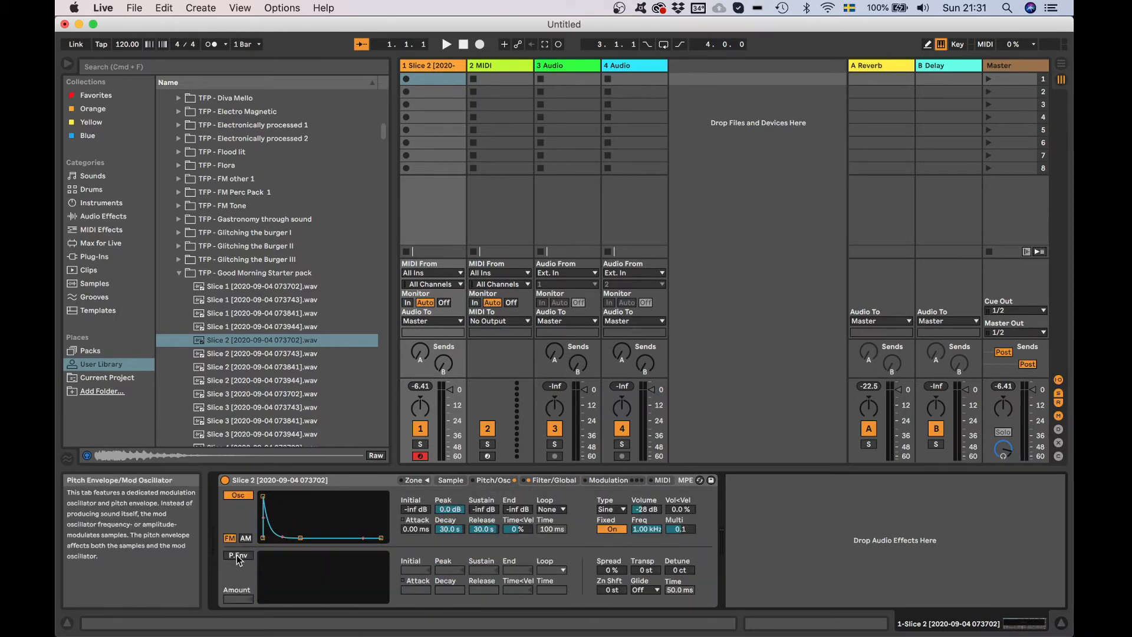
left_click(240, 495)
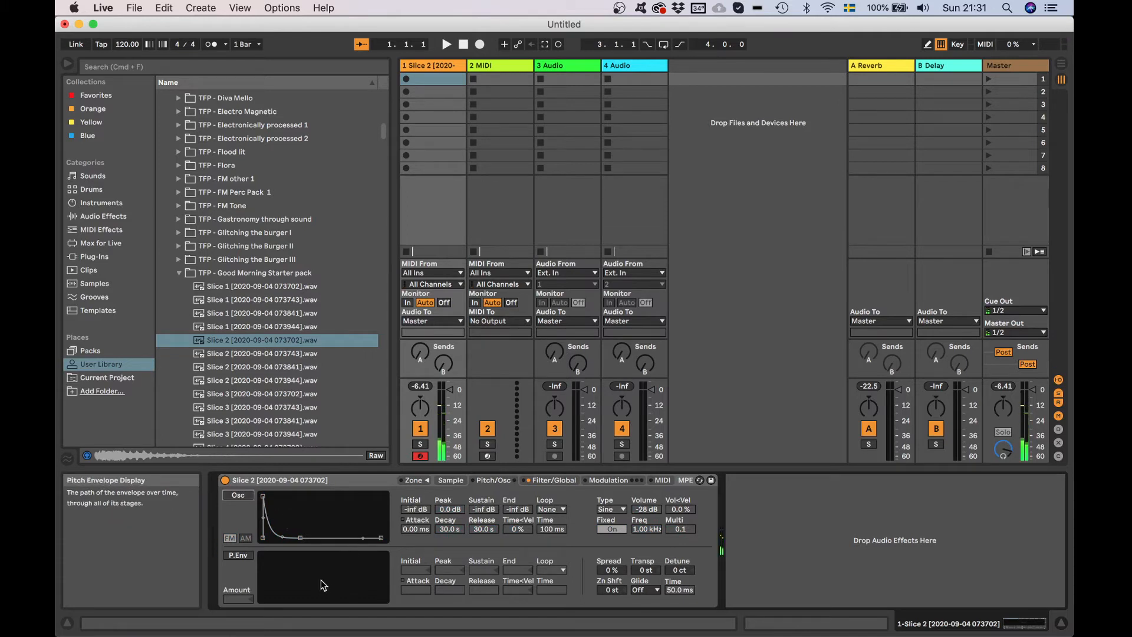
left_click(239, 556)
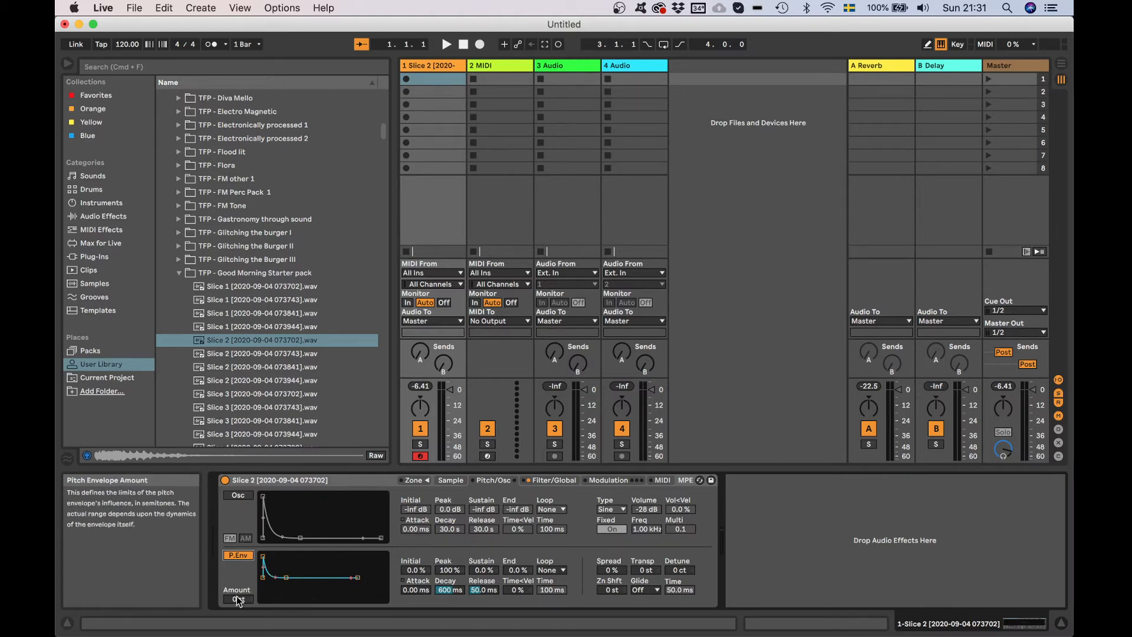
left_click_drag(238, 599, 237, 585)
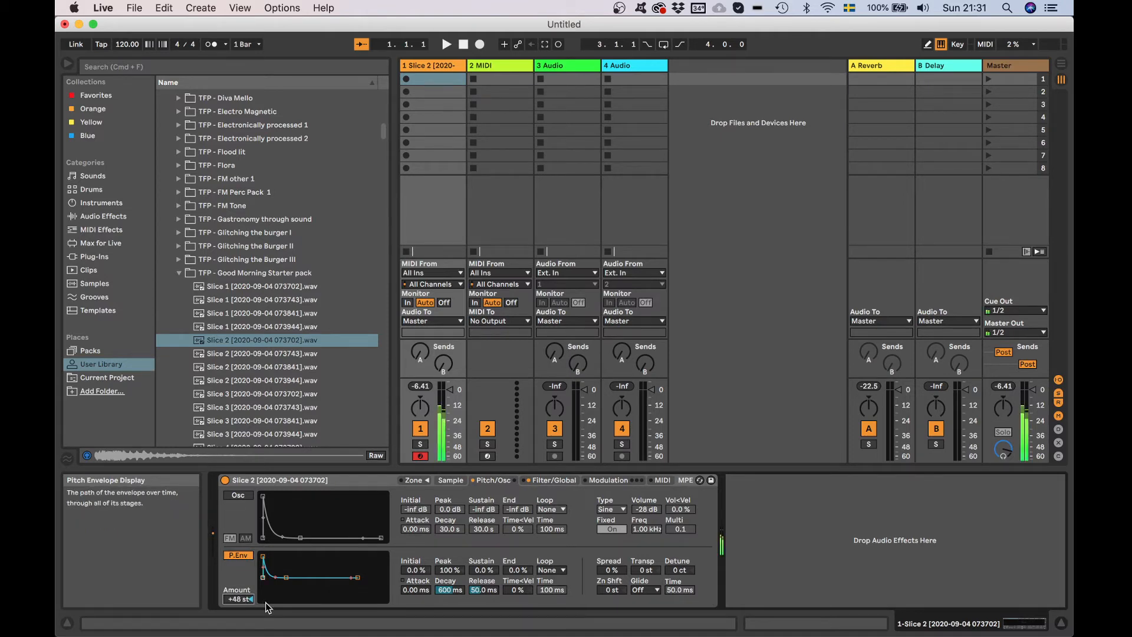
Step: Give the pitch envelope a 60.0 s decay with -100% sustain and end levels, and try amounts of -48 st and +22 st
left_click_drag(286, 577, 362, 598)
left_click_drag(238, 599, 239, 636)
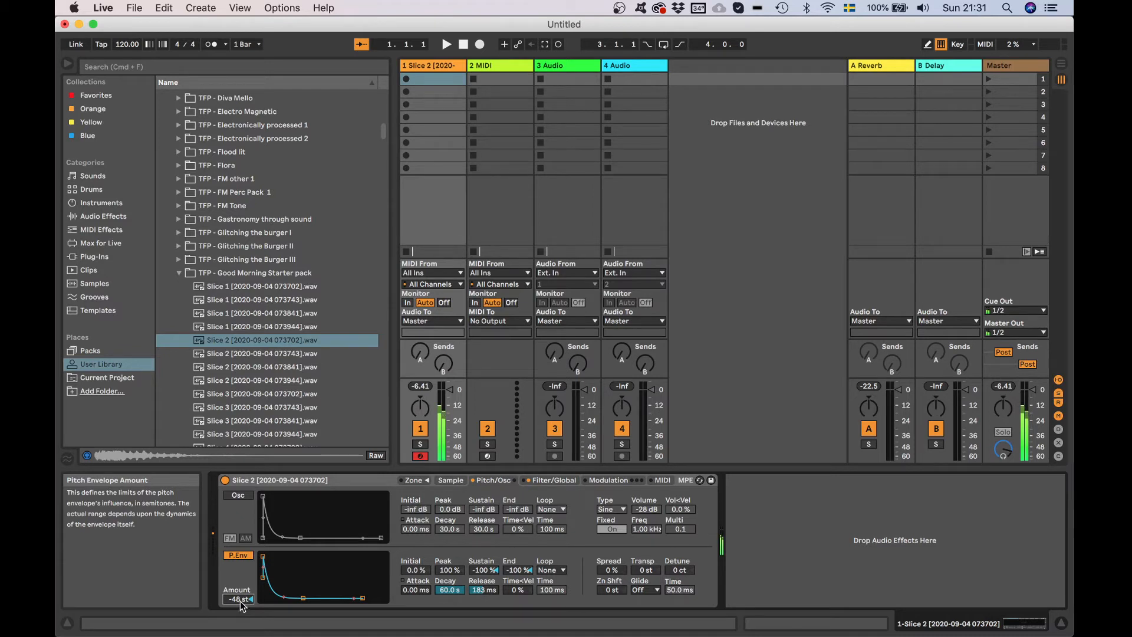
left_click_drag(240, 600, 242, 601)
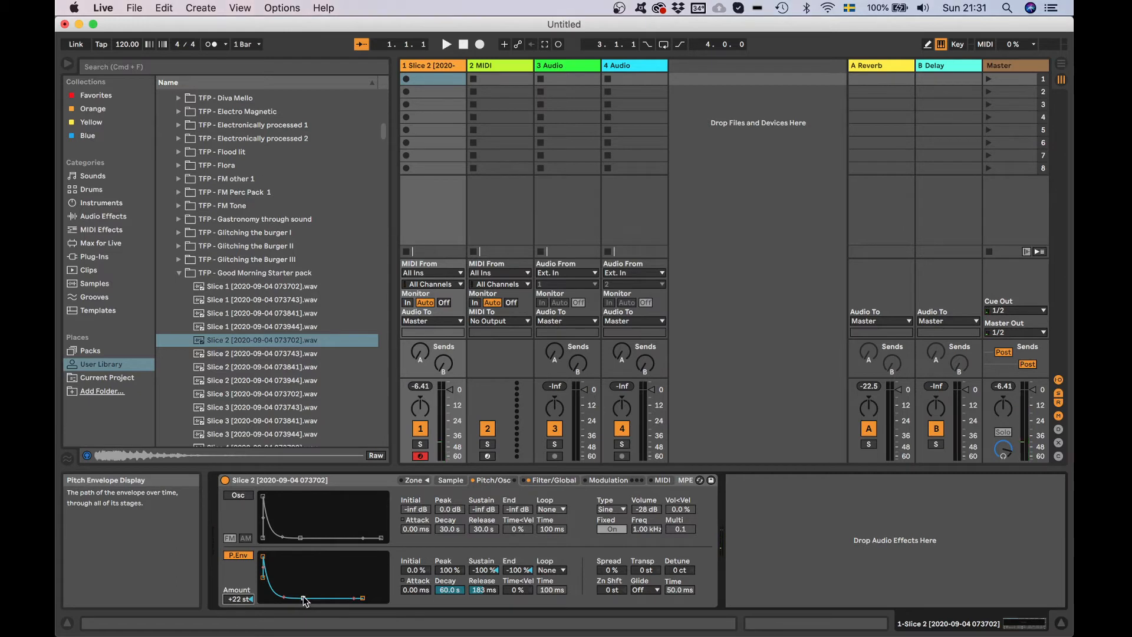
Step: Reshape the pitch envelope to about 39.1 ms decay, -46% sustain, -73% end level and 6.89 ms release
left_click_drag(305, 601, 278, 590)
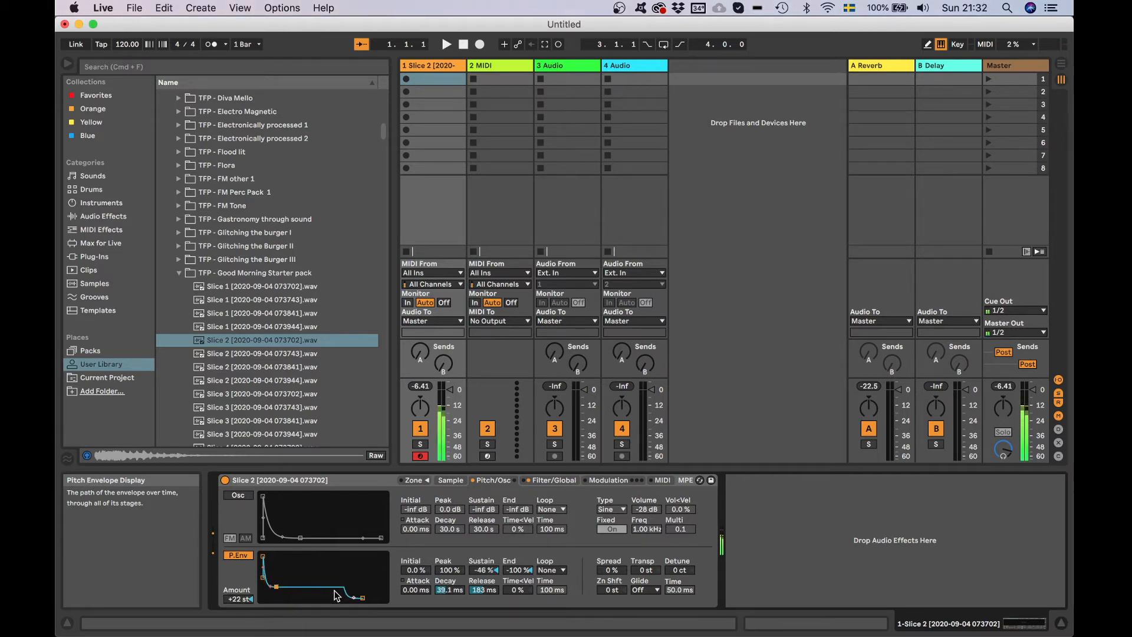
left_click_drag(363, 598, 352, 593)
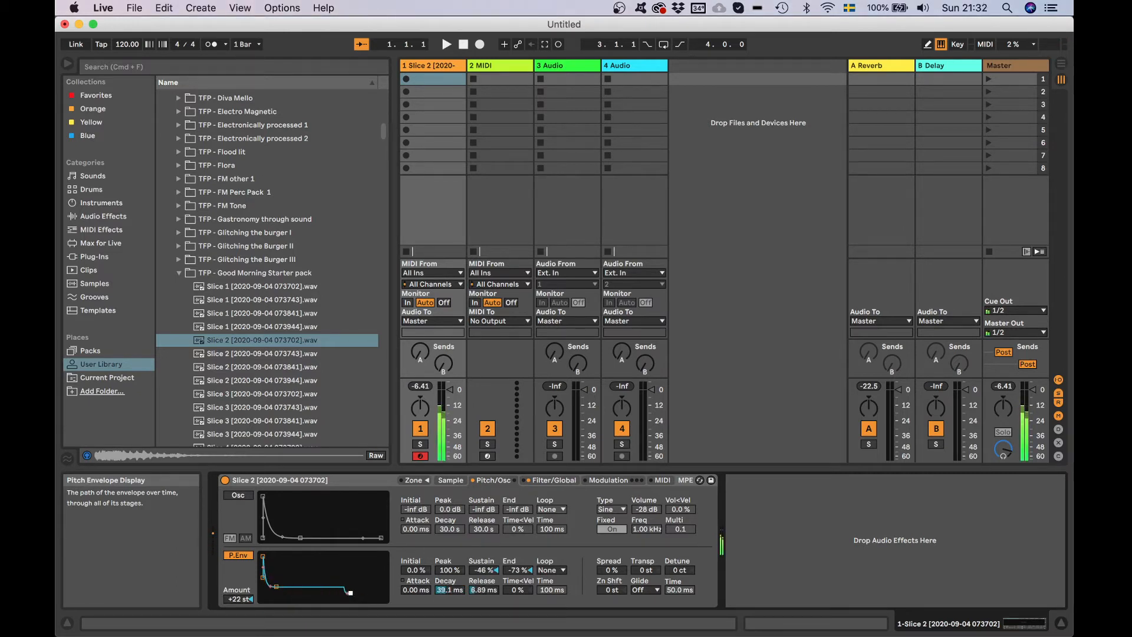
Step: Shape the volume envelope with a decay of about 2.73 s, a sustain of -49 dB and a release of 1.53 s
left_click(553, 480)
left_click_drag(604, 502, 617, 533)
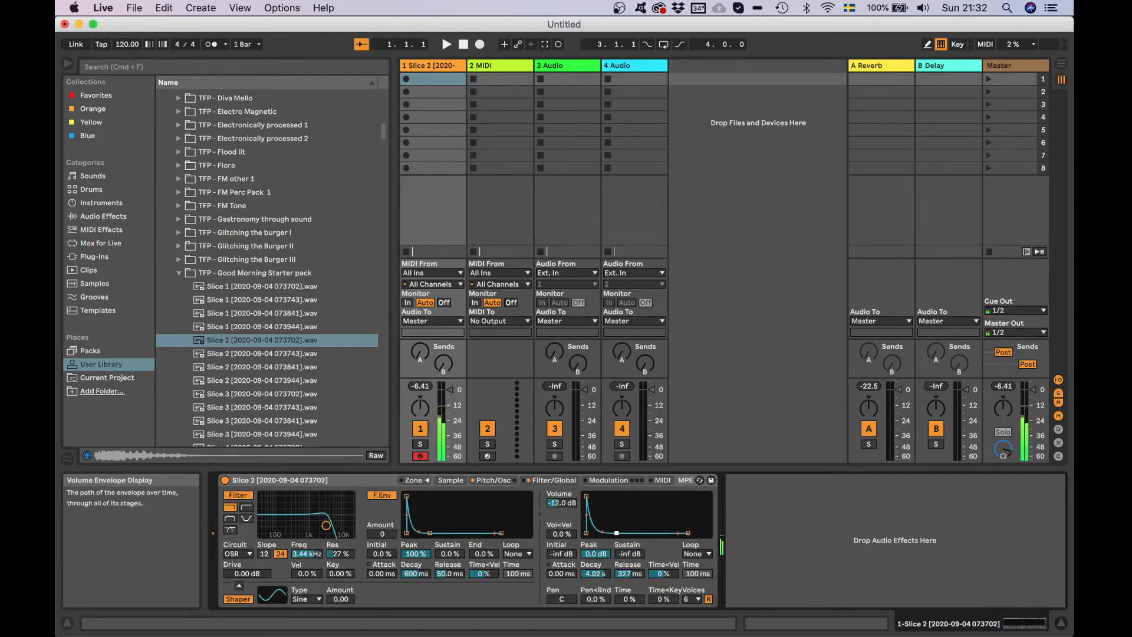
left_click_drag(687, 533, 680, 533)
left_click_drag(680, 533, 687, 533)
left_click_drag(616, 532, 615, 528)
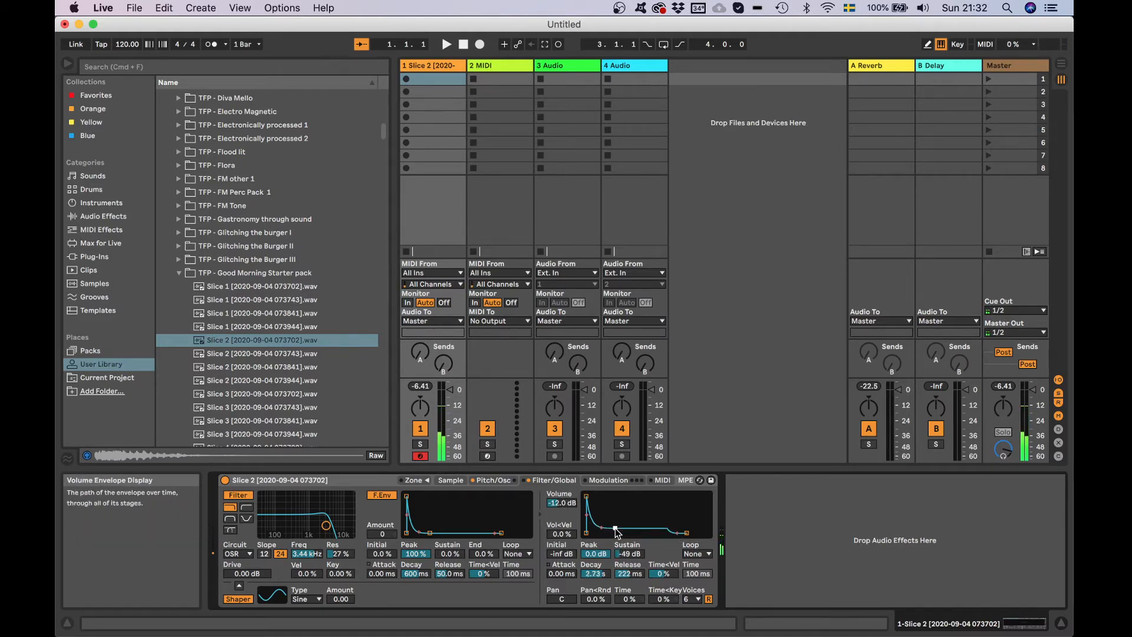
left_click_drag(687, 533, 696, 533)
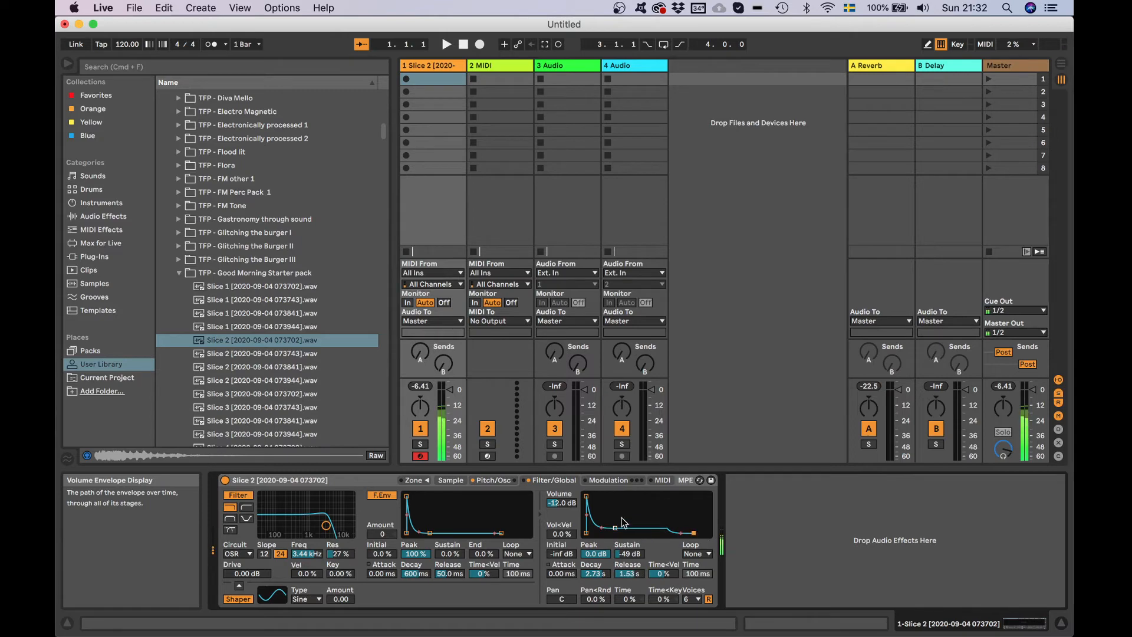
Step: Reshape the pitch envelope to 97% initial, 15% peak, -42% sustain and -100% end, with 4.72 ms attack, 125 ms decay and 1.53 s release
left_click(506, 480)
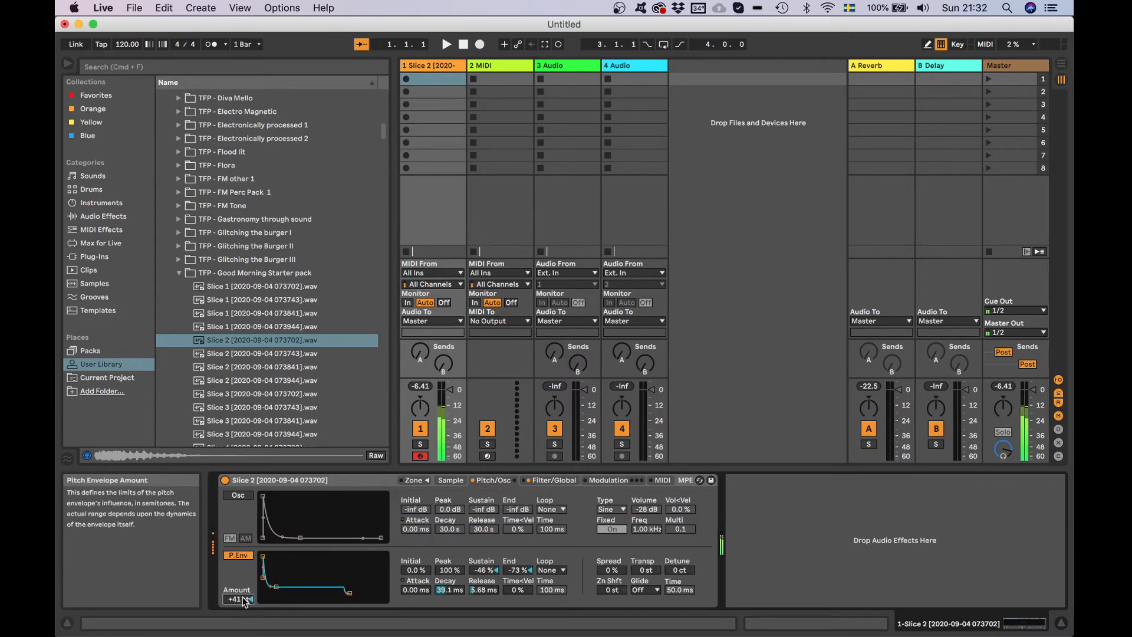
left_click_drag(276, 587, 371, 598)
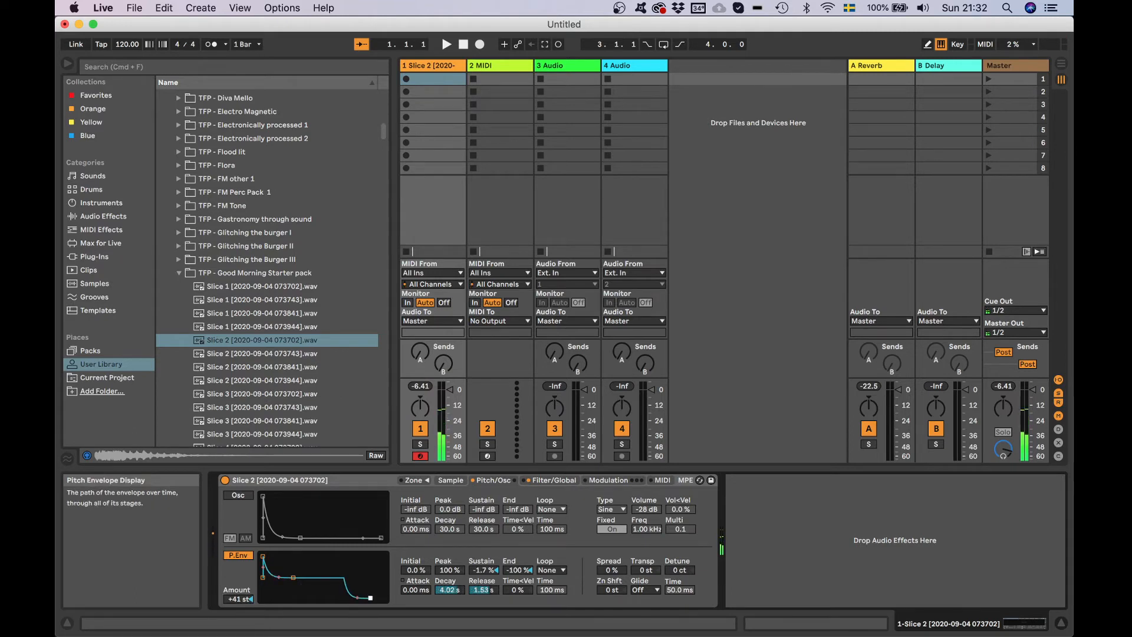
left_click_drag(293, 578, 280, 586)
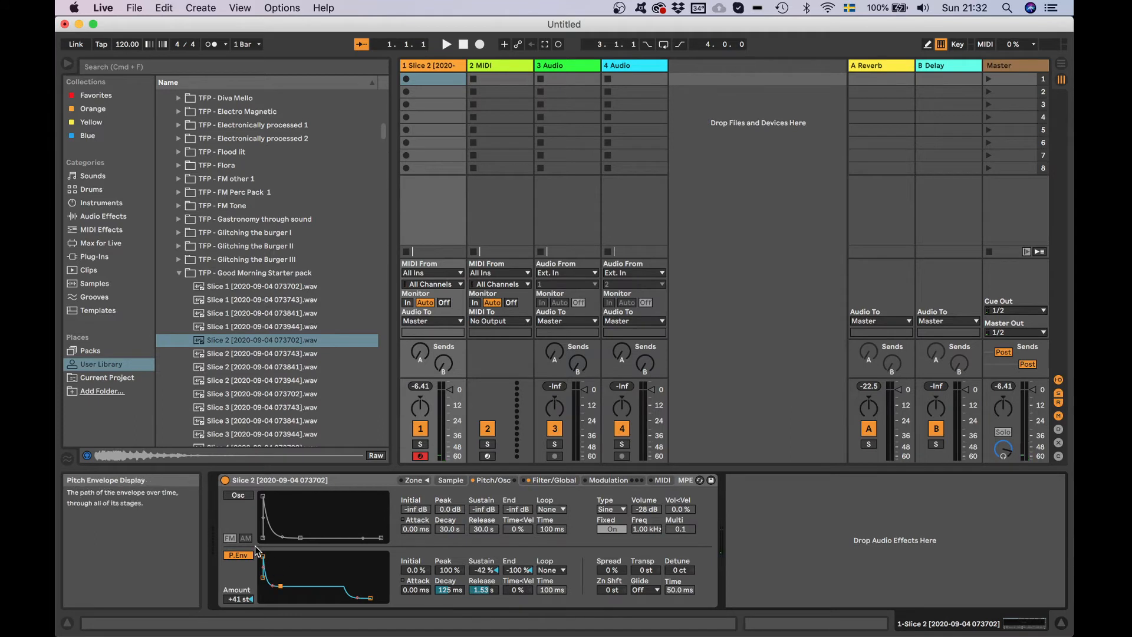
mouse_move(263, 556)
left_mouse_down()
mouse_move(277, 575)
mouse_move(263, 560)
left_mouse_up()
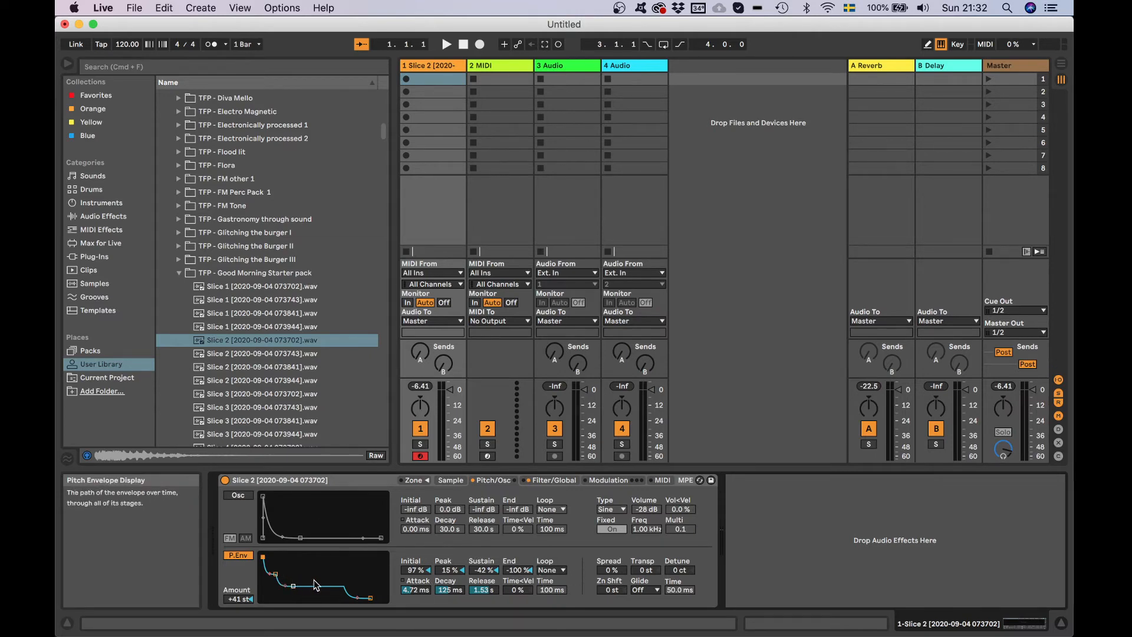
key("a")
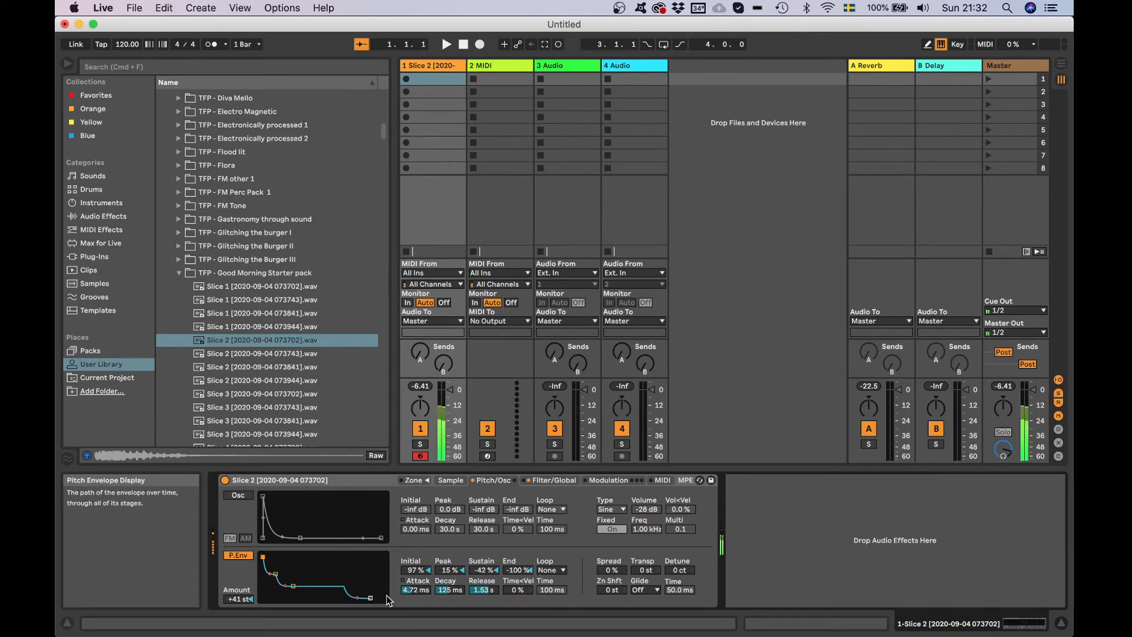
Step: Set the pitch envelope's loop mode to Loop, try a loop time of 2.31 s, and shorten it to 0.64 ms
left_click(557, 570)
left_click(562, 591)
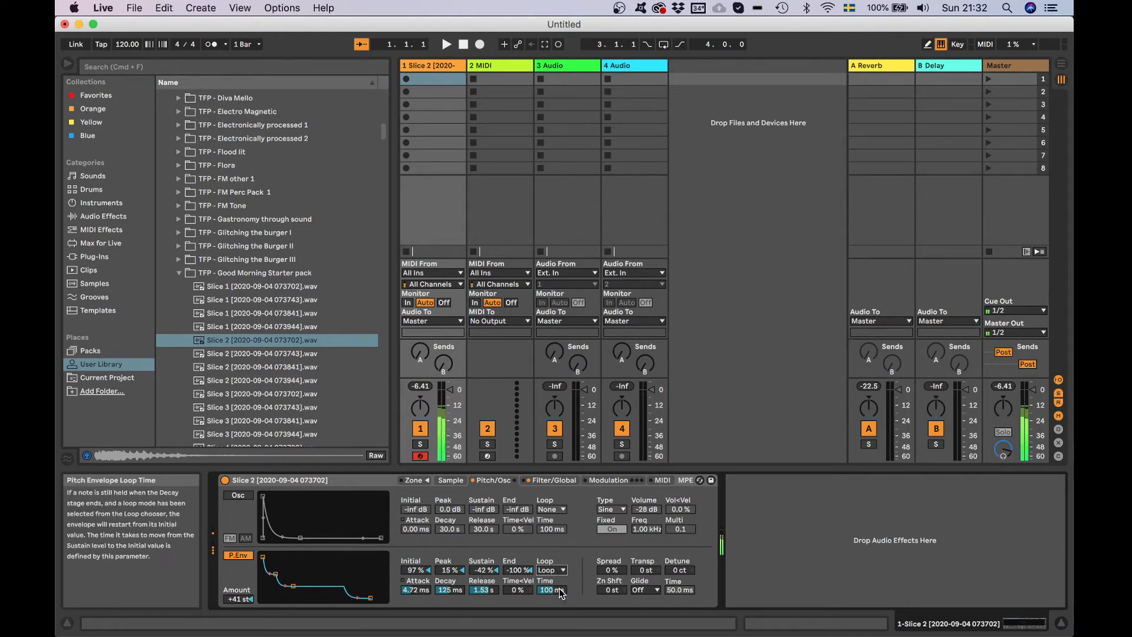
key("a")
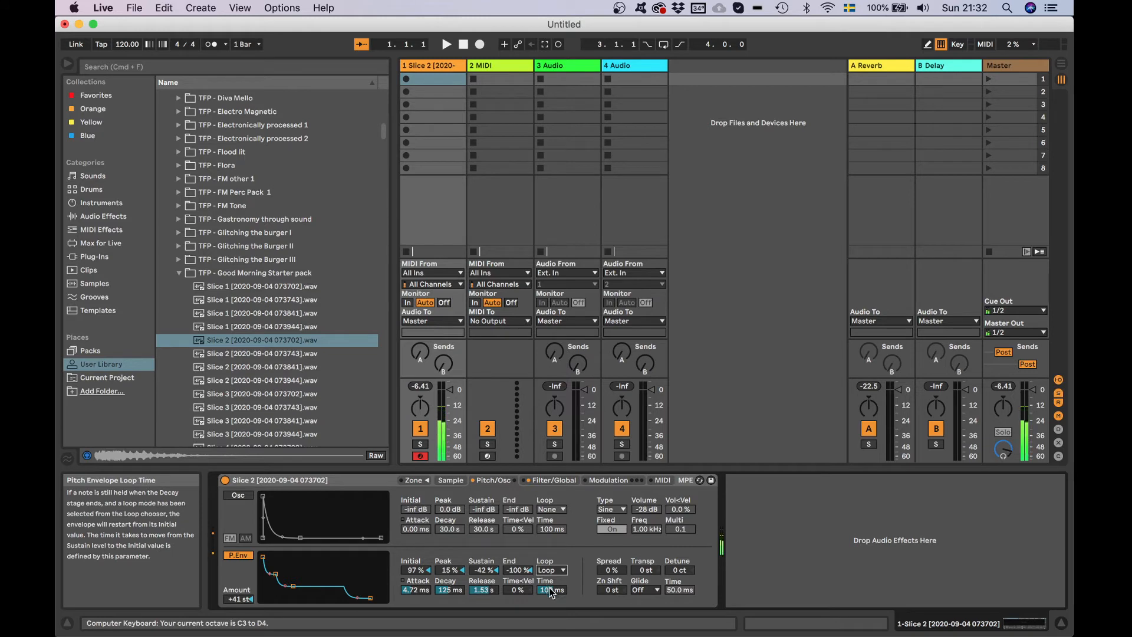
left_click_drag(552, 590, 551, 566)
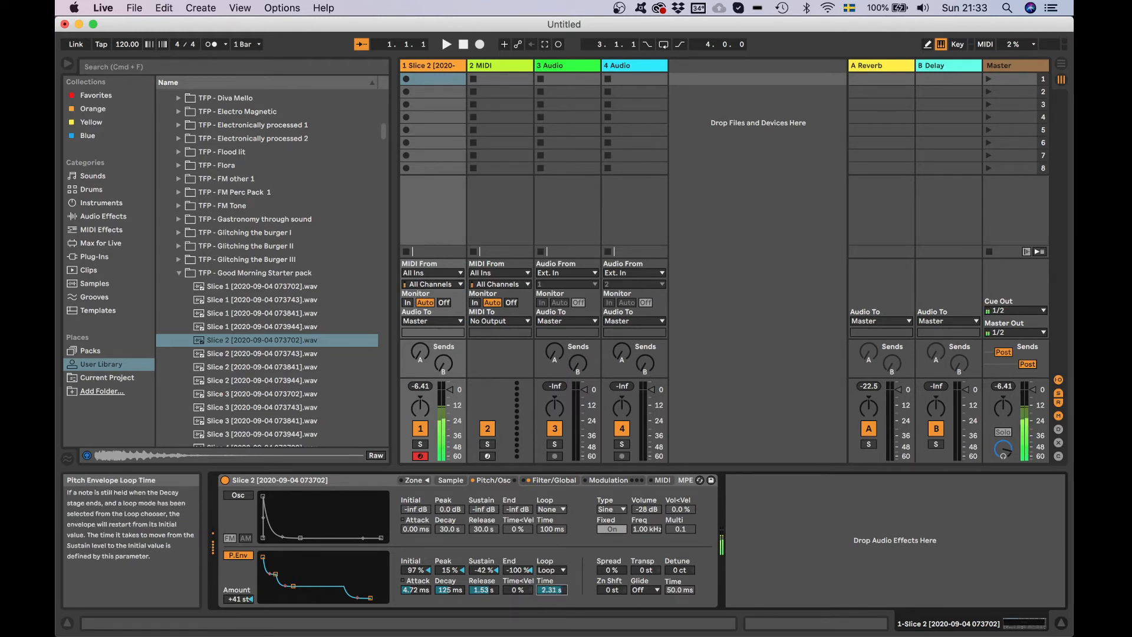
left_click_drag(549, 590, 549, 625)
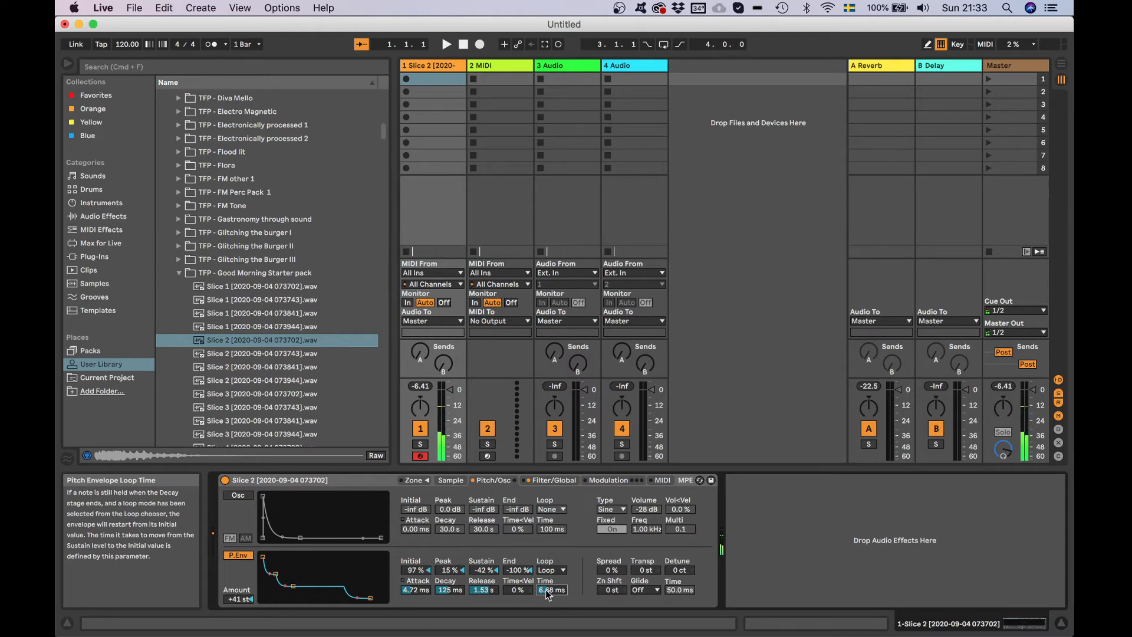
key("x")
Step: Enable the modulation oscillator at 0.0 dB volume and set its envelope to Loop mode with a 20.0 s loop time
left_click(236, 497)
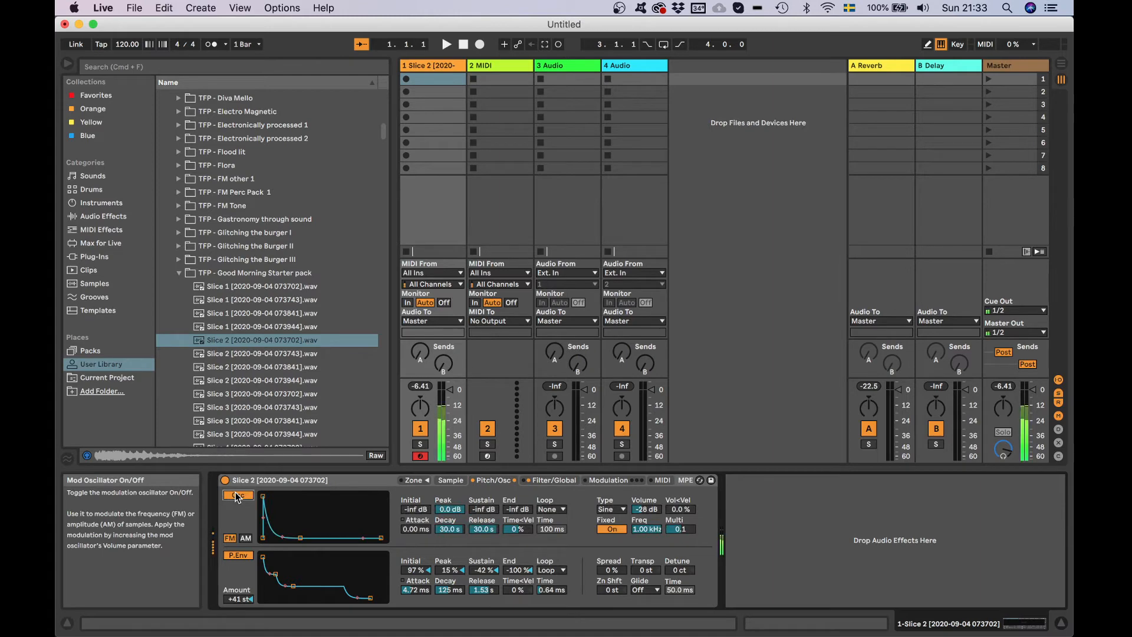
left_click_drag(653, 512, 653, 472)
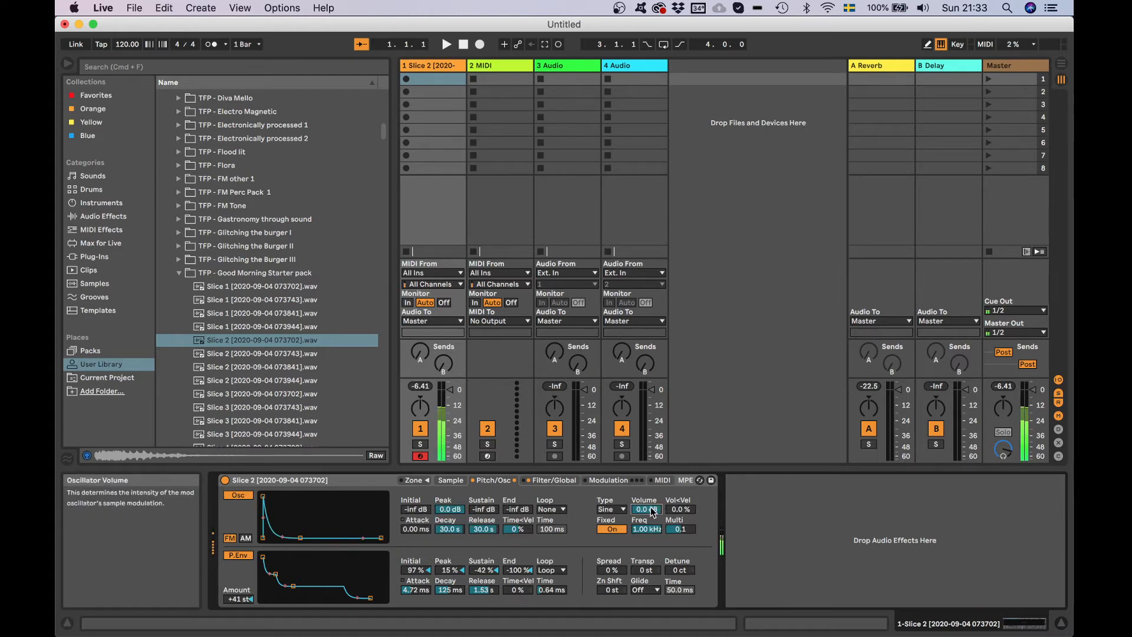
left_click(561, 510)
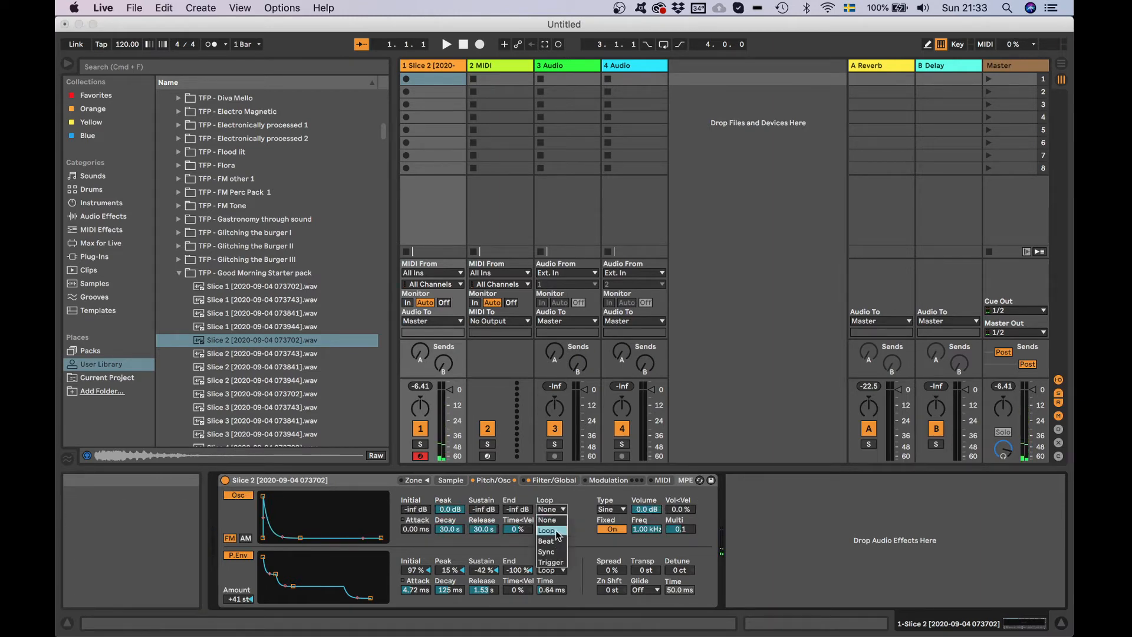
left_click(557, 530)
left_click_drag(557, 529, 556, 466)
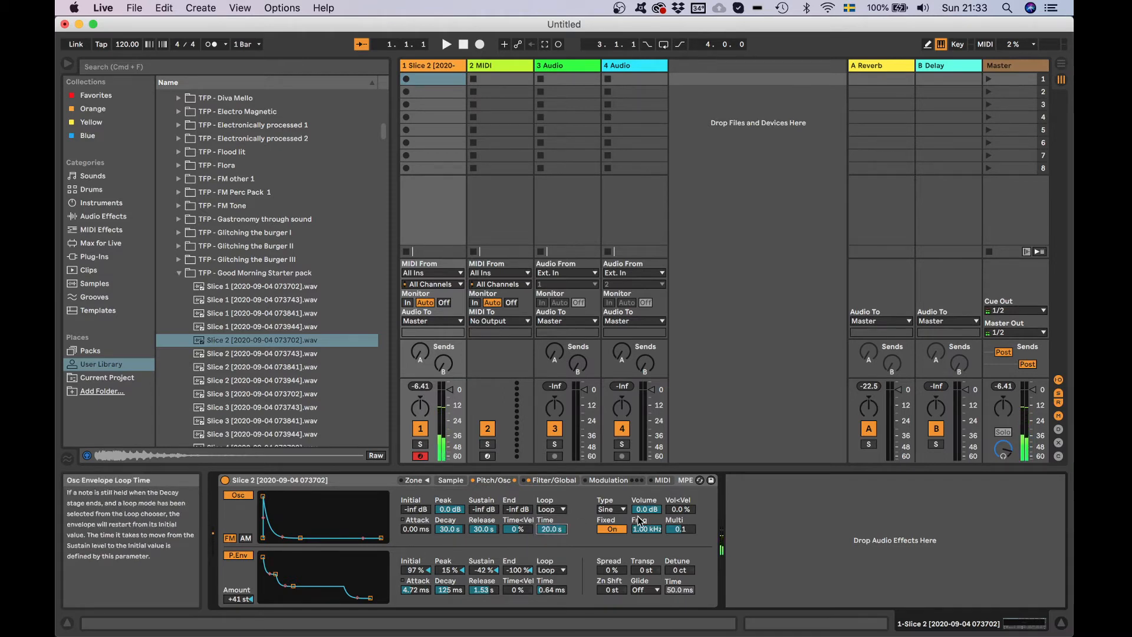
Step: Set the modulation oscillator to 124 Hz, raise its envelope sustain to -14 dB, and try -12 dB volume before restoring 0.0 dB
left_click_drag(647, 509, 644, 560)
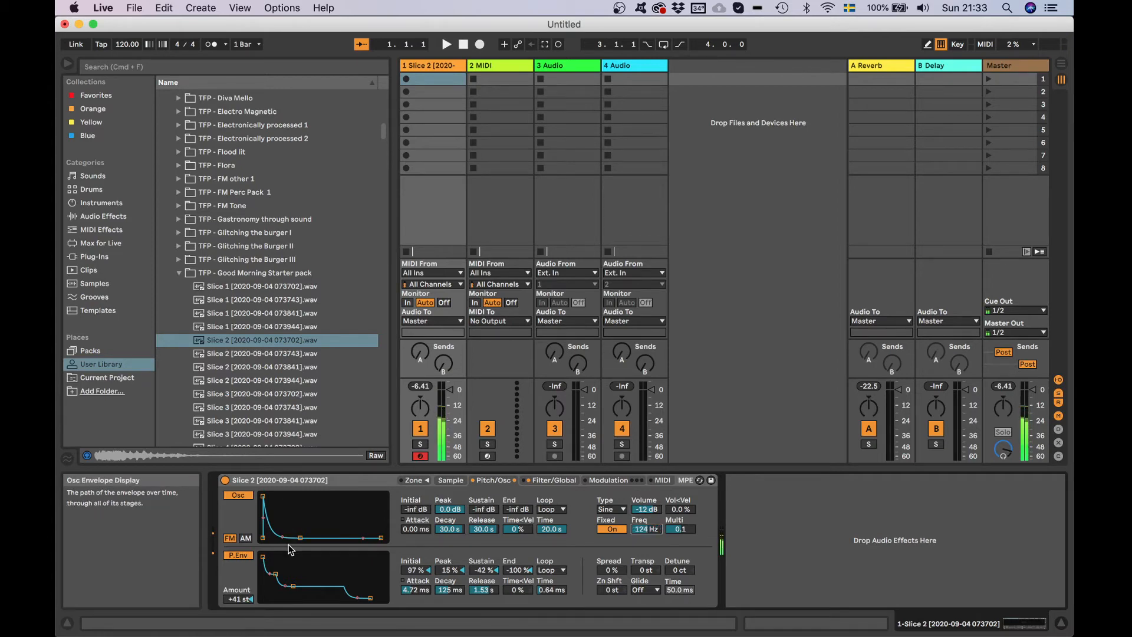
left_click_drag(301, 538, 301, 511)
left_click_drag(634, 513, 634, 495)
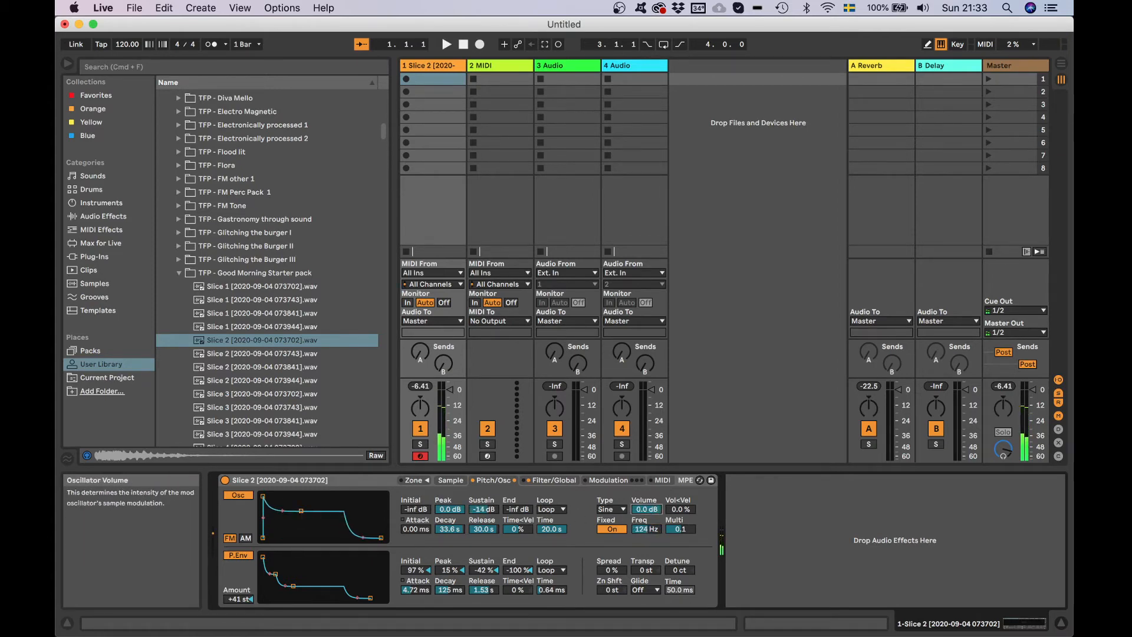
Step: Turn off the oscillator's fixed frequency with coarse at 0.25, and set its envelope to 1.45 ms loop time, about 397 ms decay and -21 dB sustain
left_click_drag(681, 529, 647, 513)
left_click(612, 529)
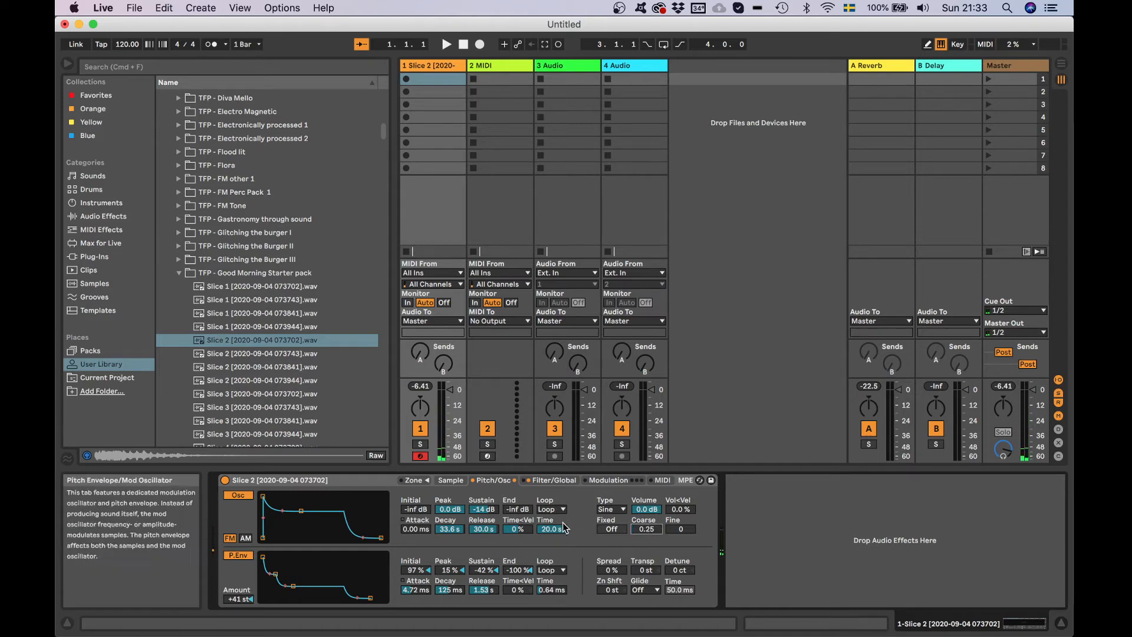
left_click_drag(560, 528, 559, 583)
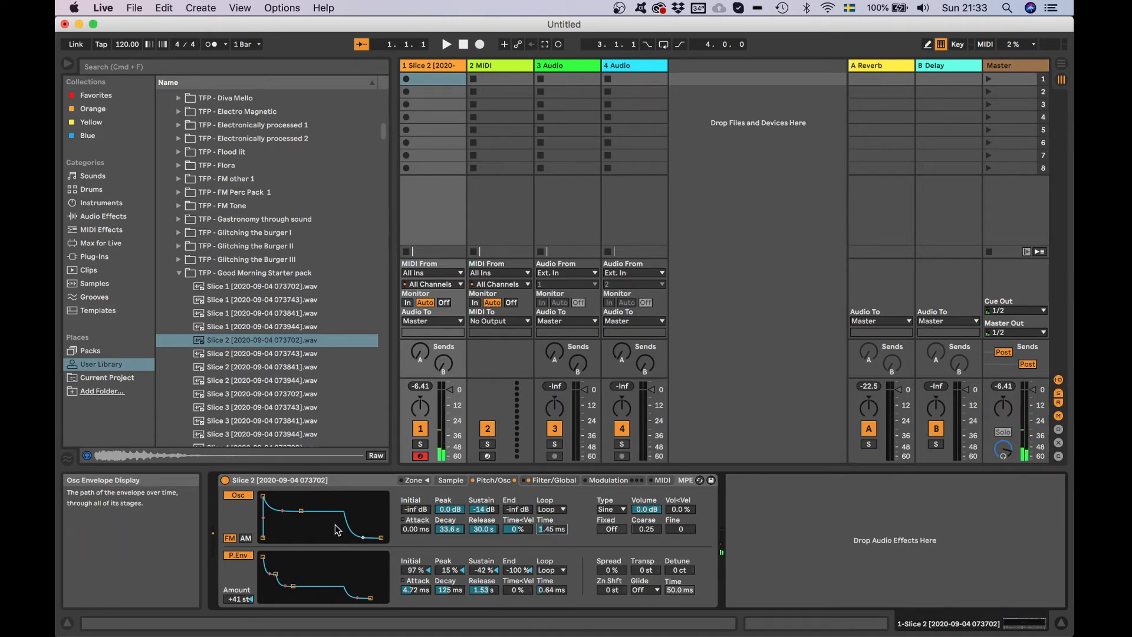
left_click_drag(301, 511, 272, 505)
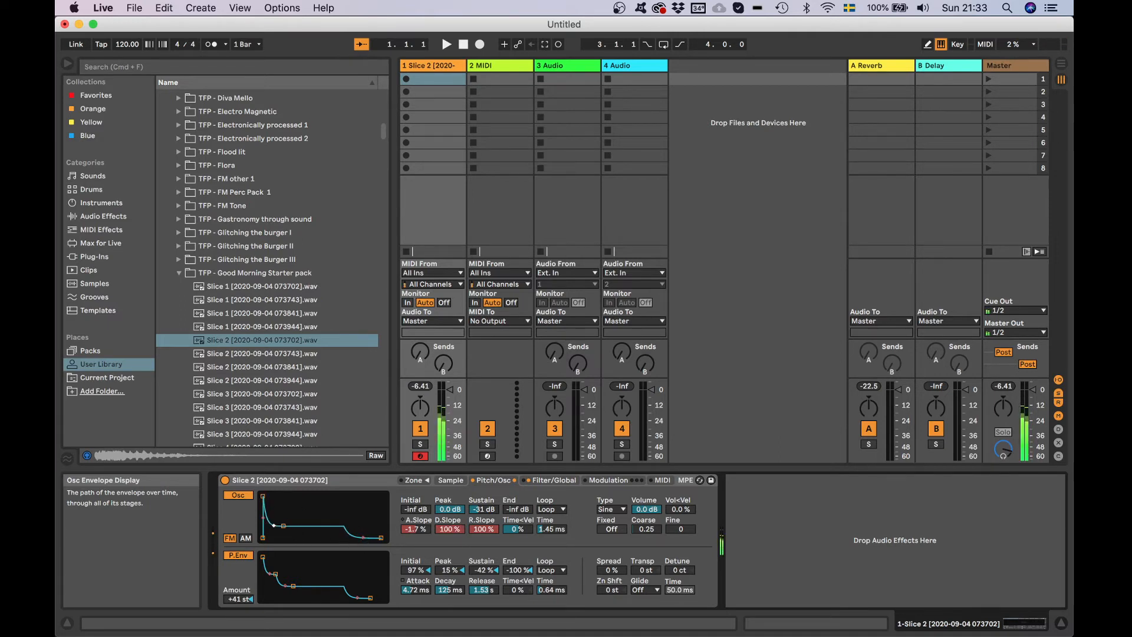
mouse_move(283, 525)
left_mouse_down()
mouse_move(270, 538)
mouse_move(285, 519)
left_mouse_up()
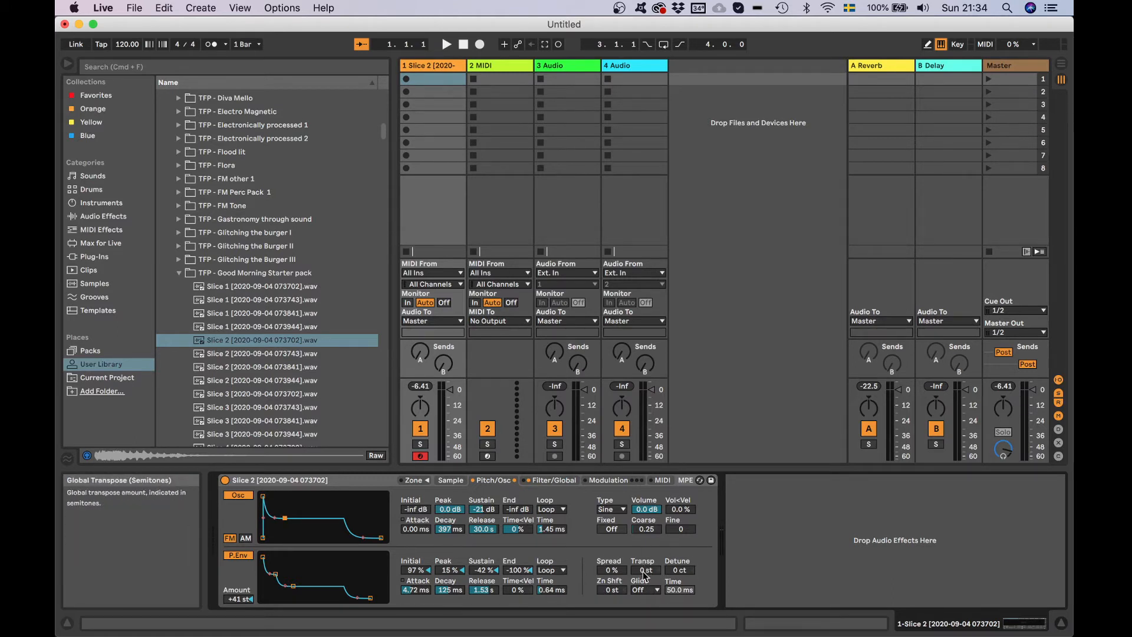
Step: Try raising the global transpose and undo it, and try the Glide mode before setting glide back to Off
left_click_drag(644, 577, 644, 551)
key("super+z")
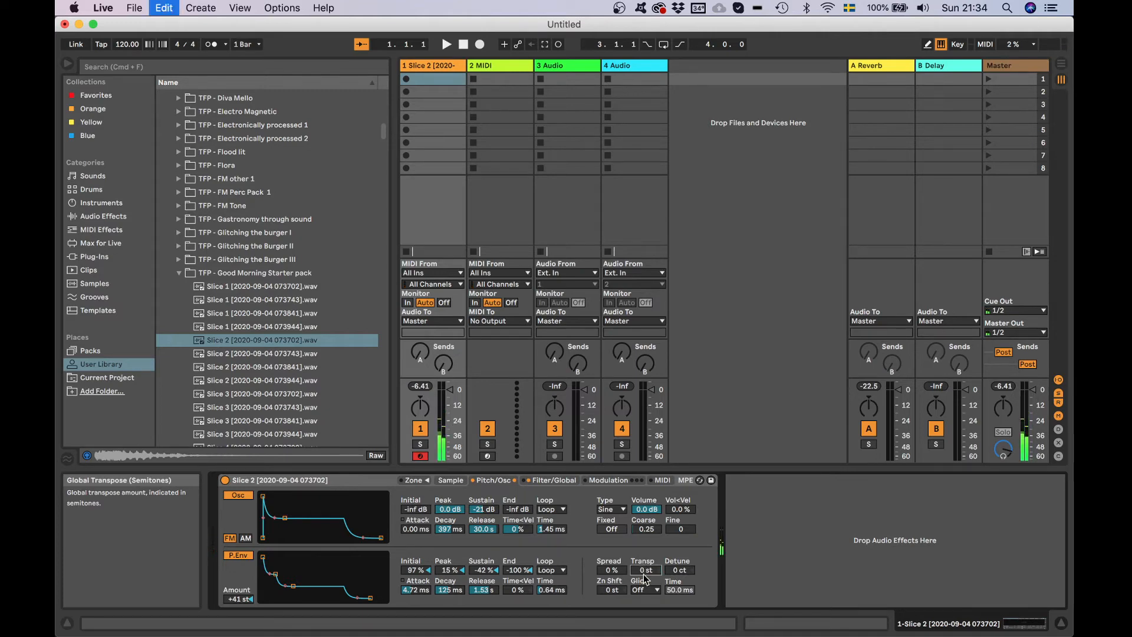
left_click(642, 593)
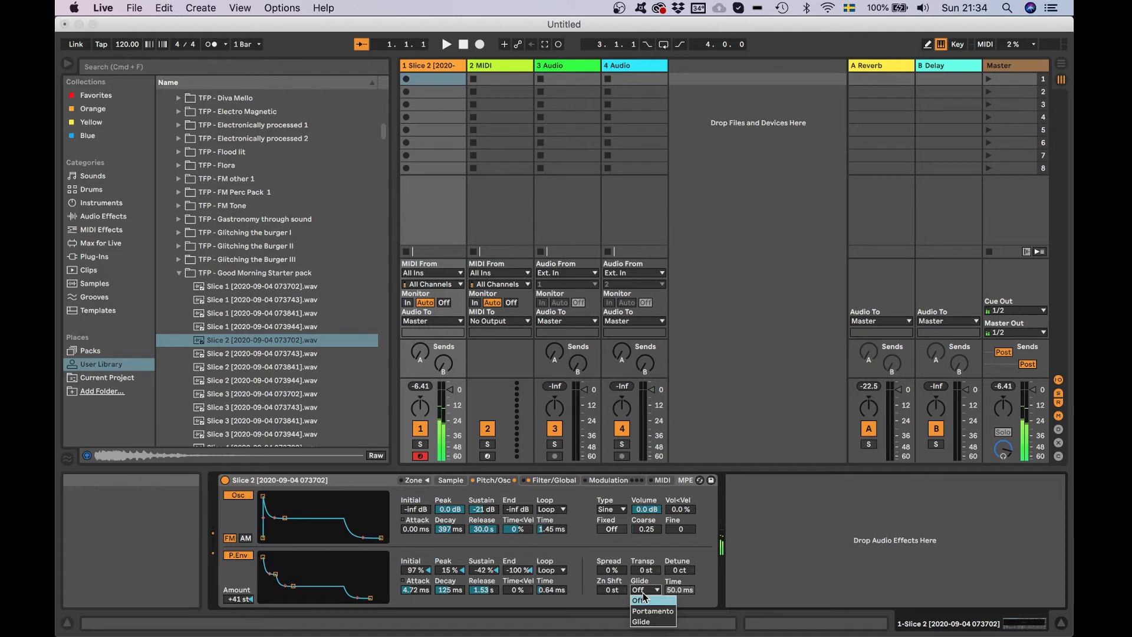
left_click(643, 593)
left_click(643, 593)
left_click(643, 622)
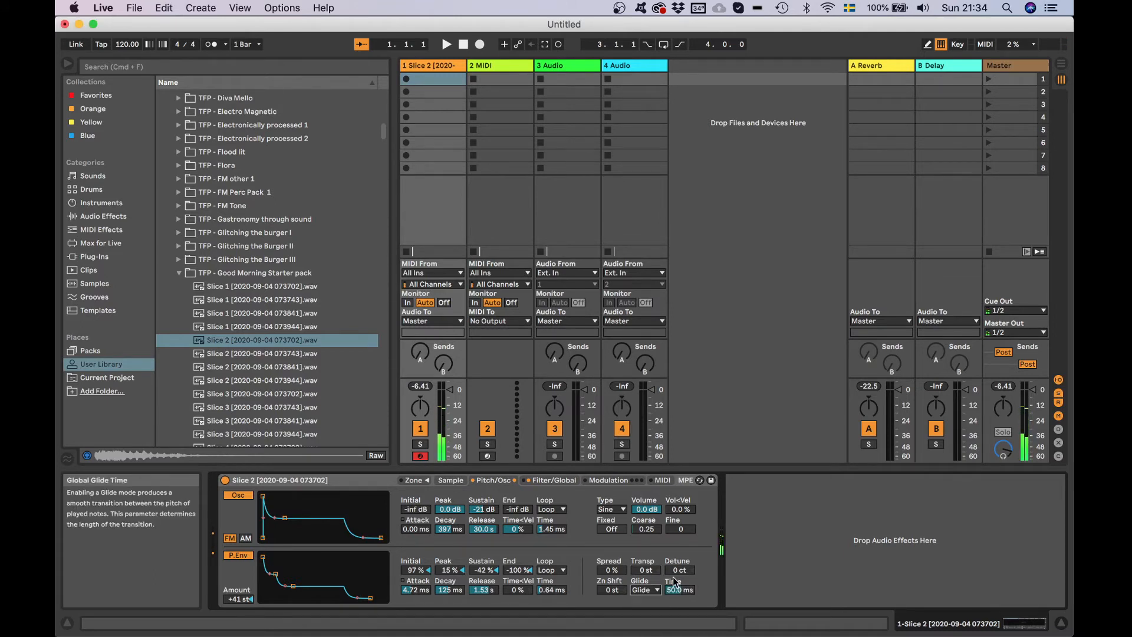
left_click(645, 592)
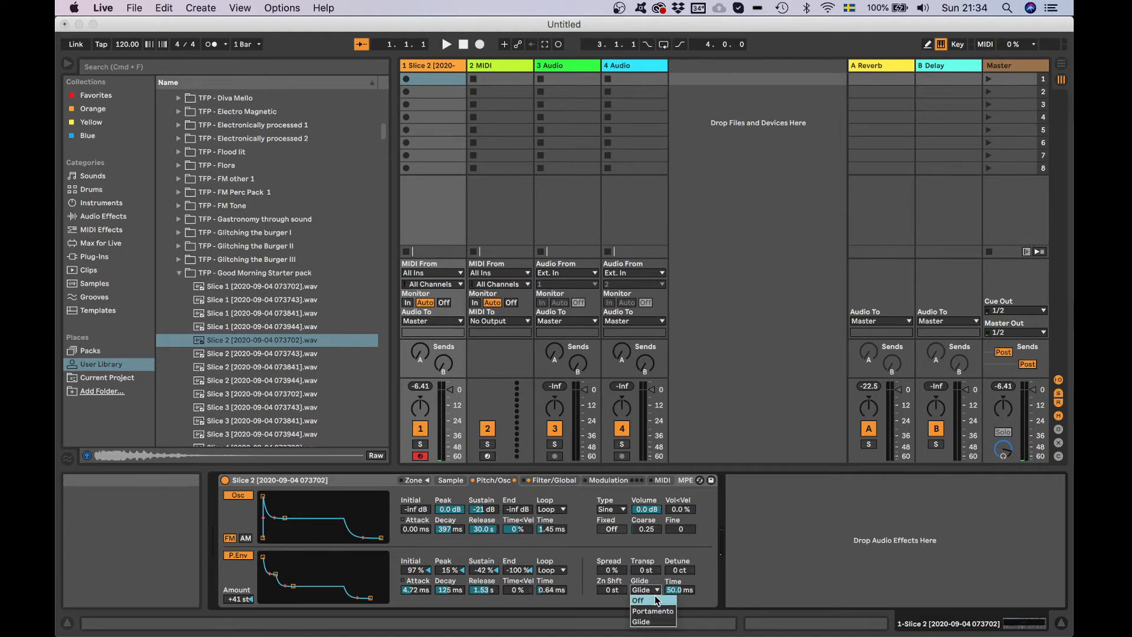
left_click(655, 600)
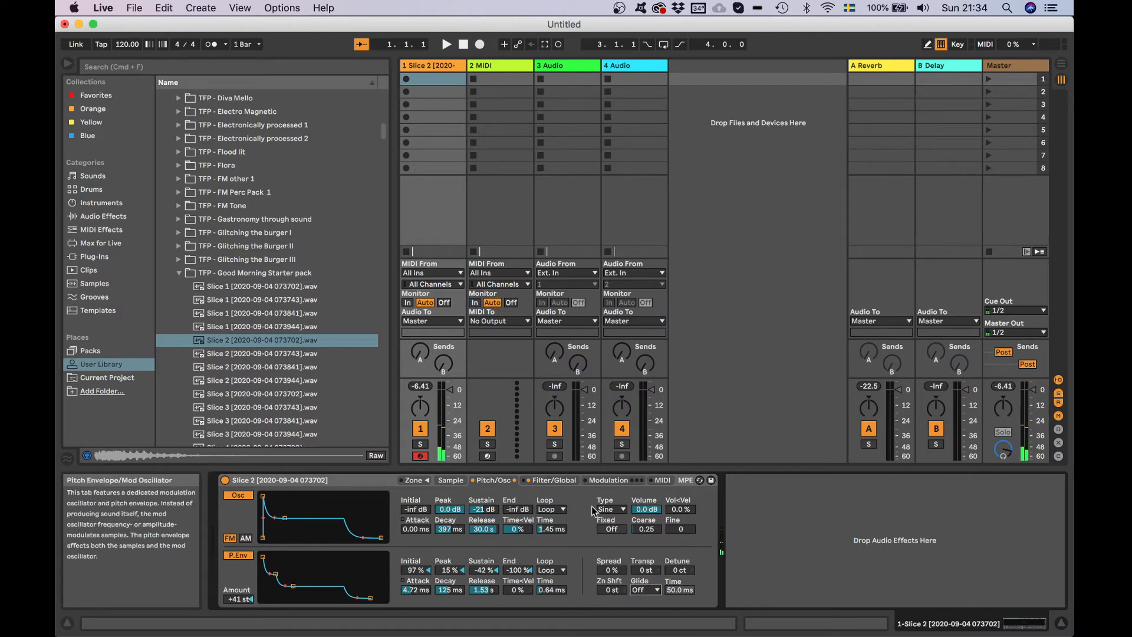
Step: Examine the MIDI modulation routings and the Mod Wheel destinations, the Zone Editor, and the filter and global settings
left_click(661, 481)
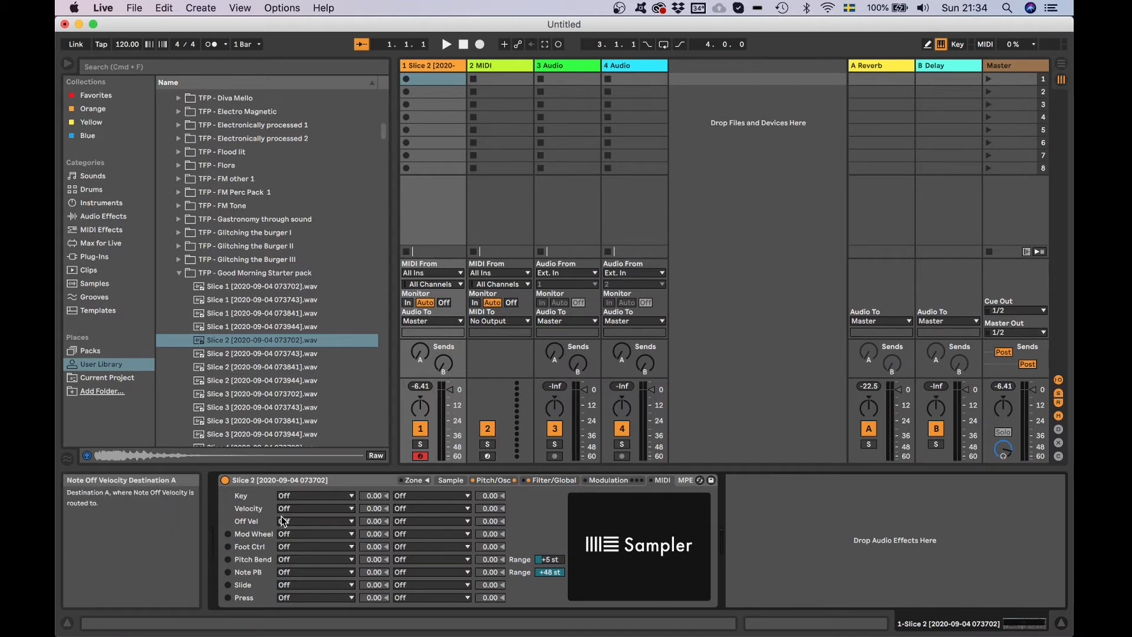
left_click(309, 533)
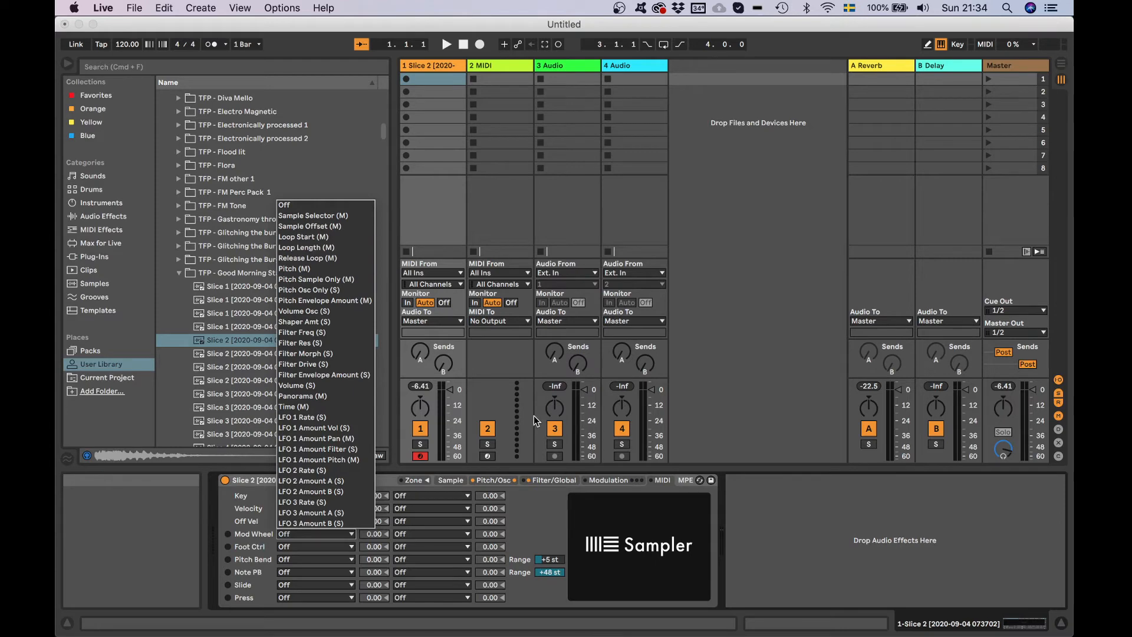
left_click(509, 540)
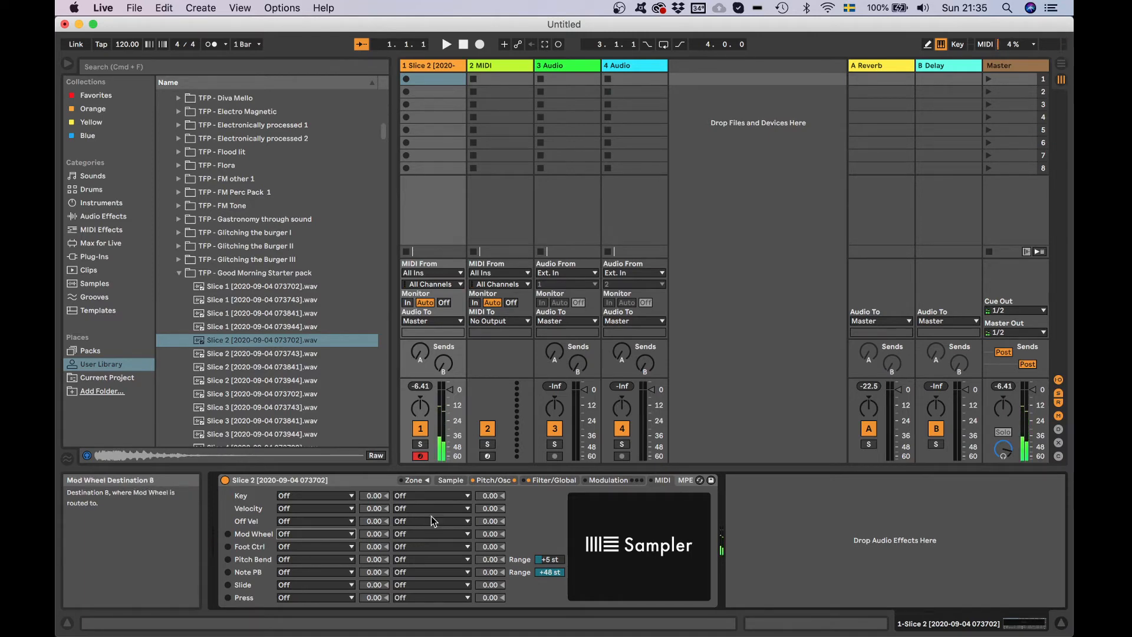
left_click(419, 481)
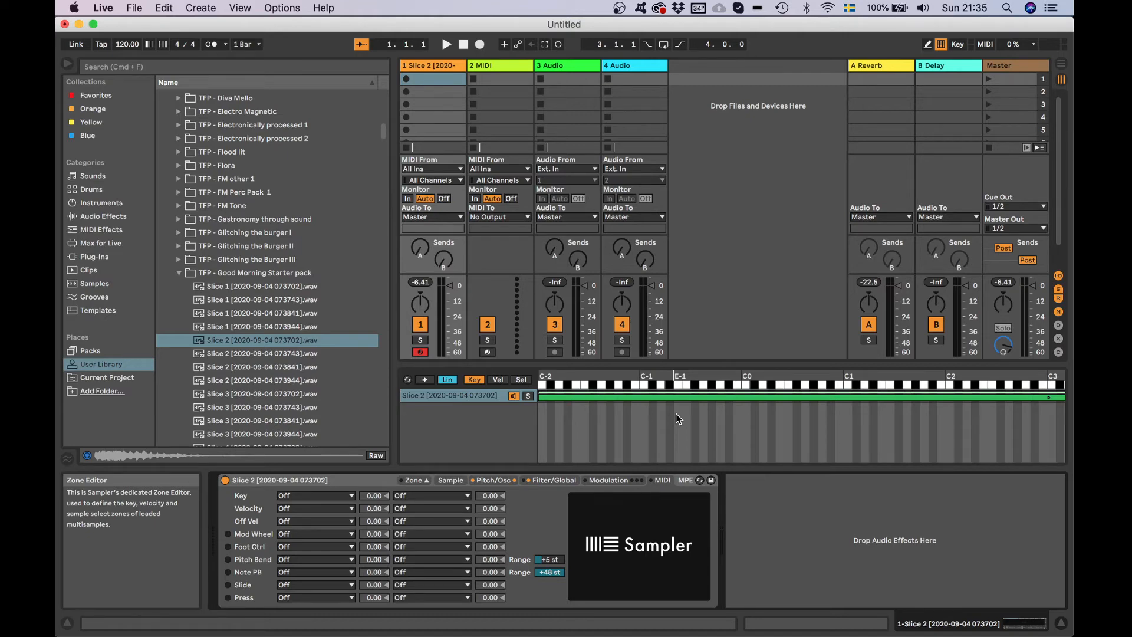
left_click(541, 481)
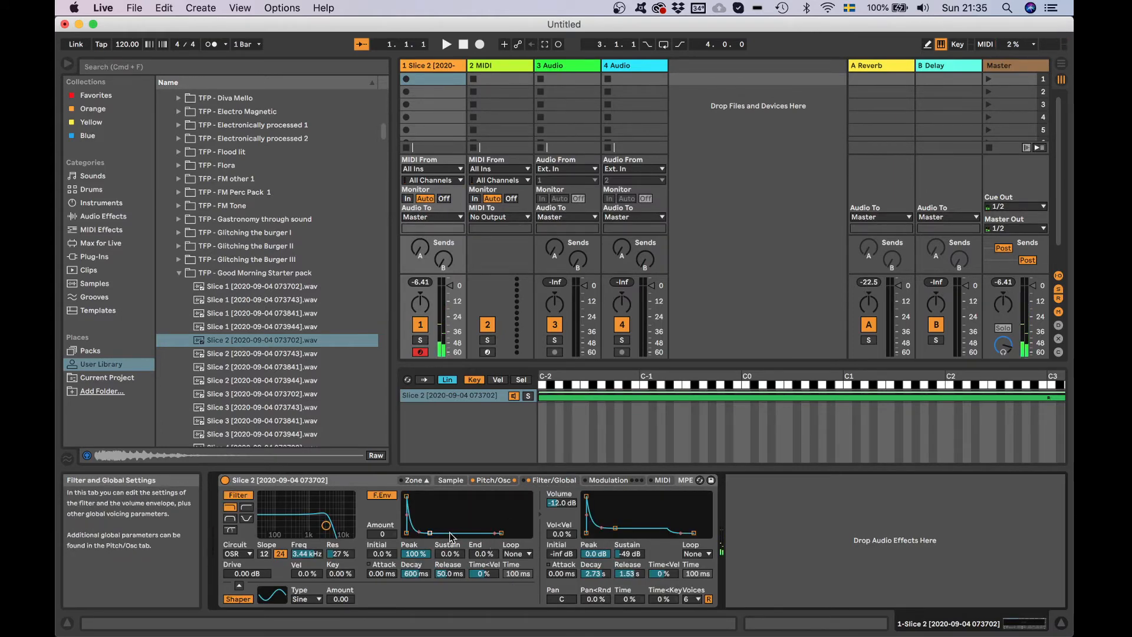
Step: In the Arrangement View, move the four-bar loop to bar 1 and insert an empty MIDI clip over it on the Slice 2 track
left_click(1062, 64)
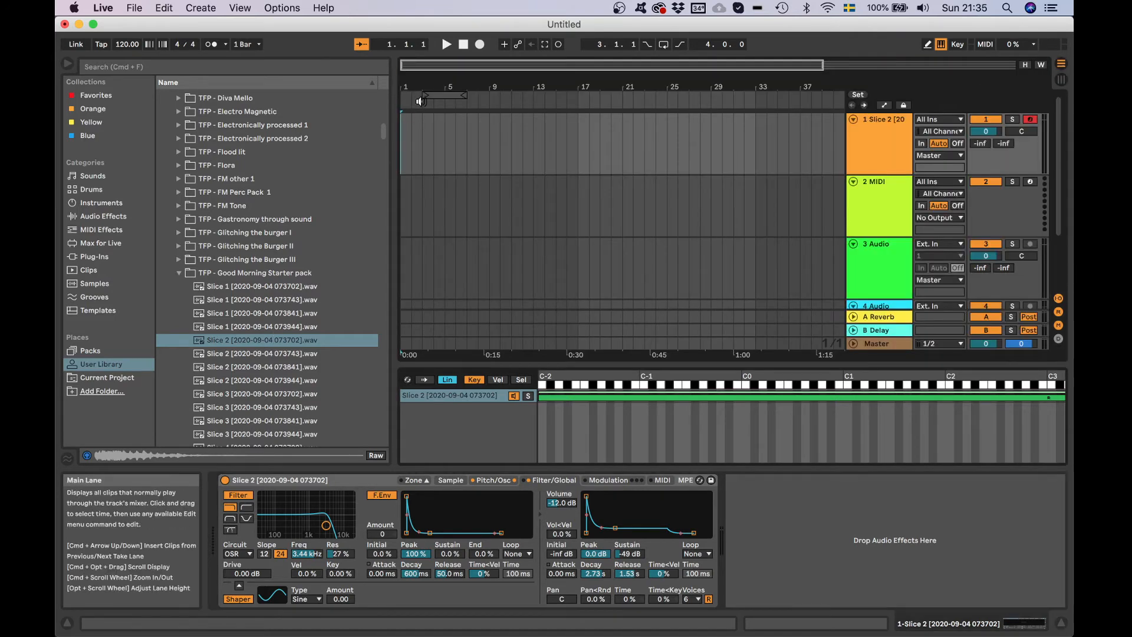
mouse_move(423, 96)
left_mouse_down()
mouse_move(402, 95)
mouse_move(461, 92)
mouse_move(438, 90)
left_mouse_up()
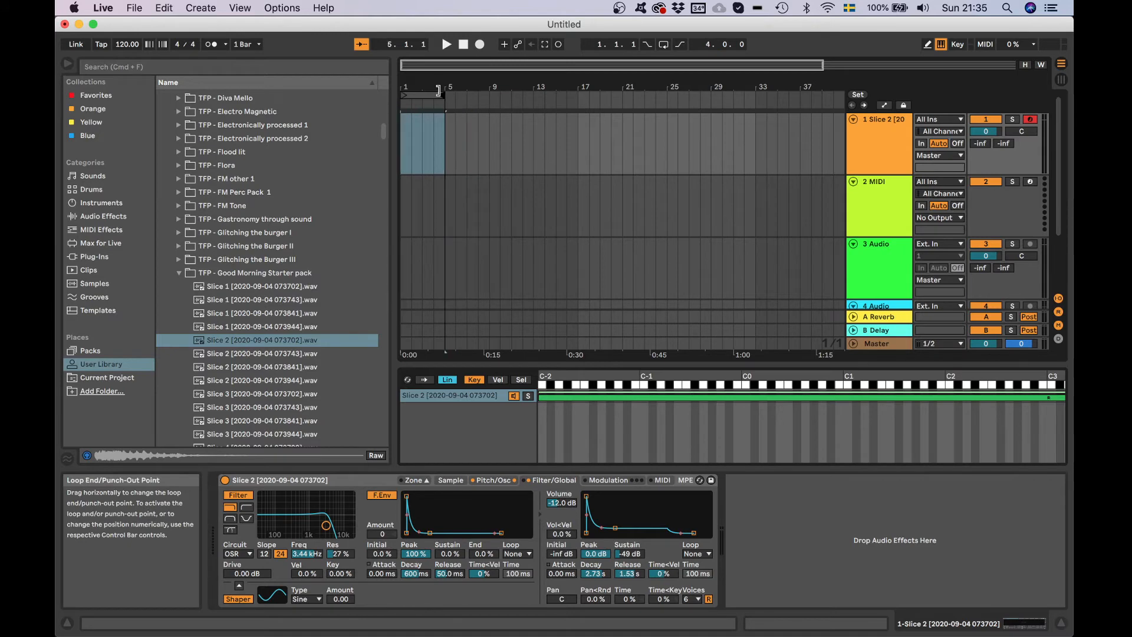
right_click(425, 139)
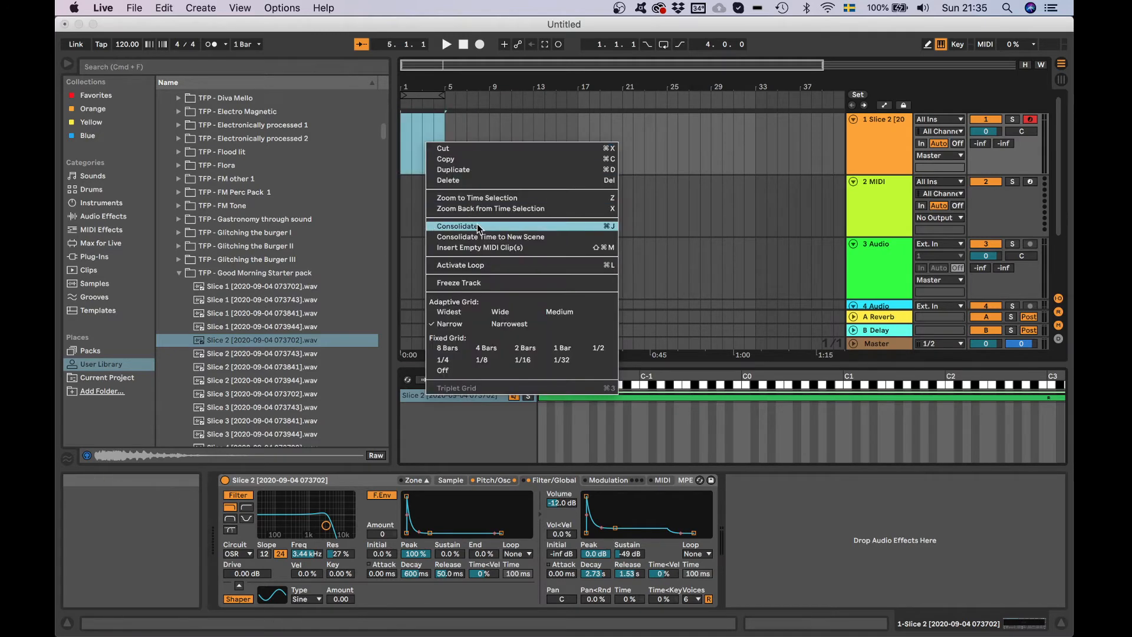
left_click(484, 248)
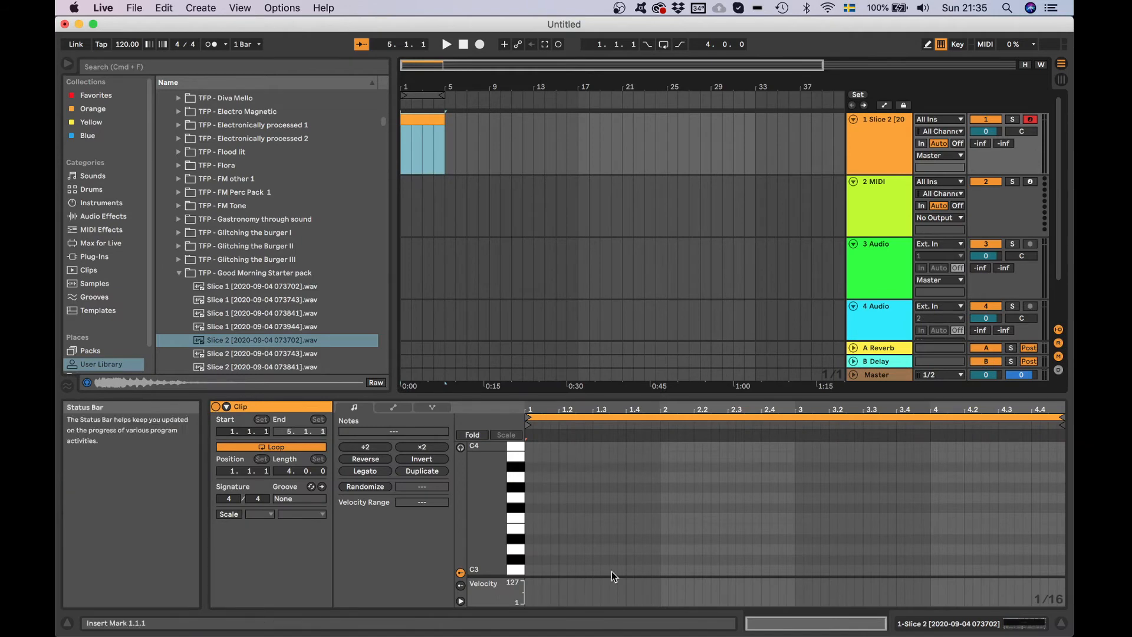
Step: Enable Draw Mode, draw a 1/16 C3 note at the start of the clip, and start playback
left_click(929, 47)
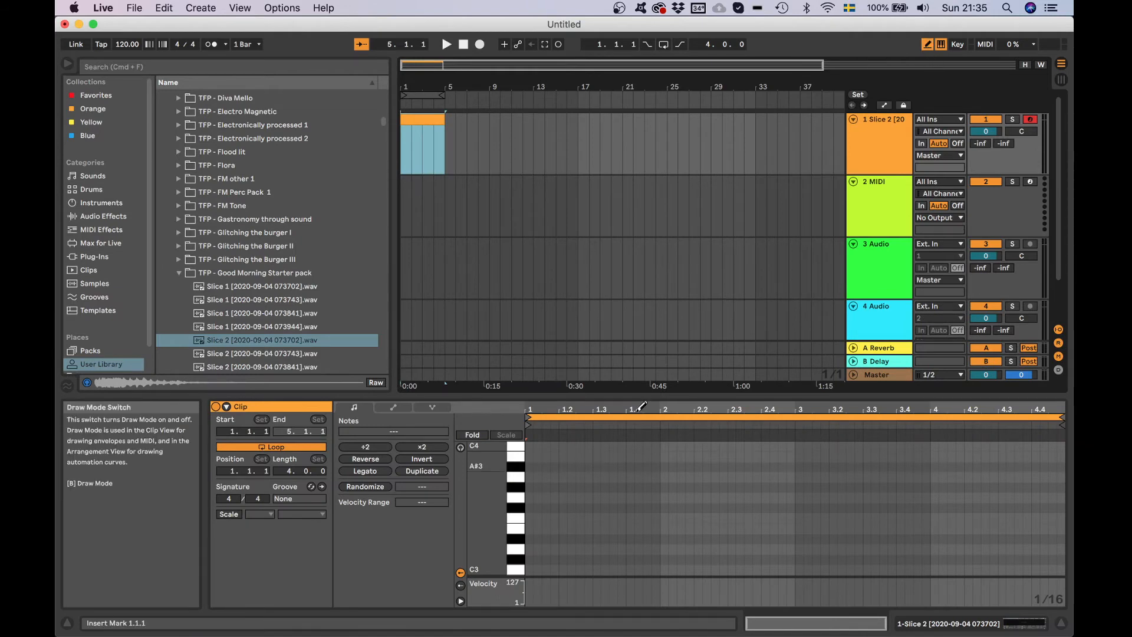
left_click(530, 569)
key("space")
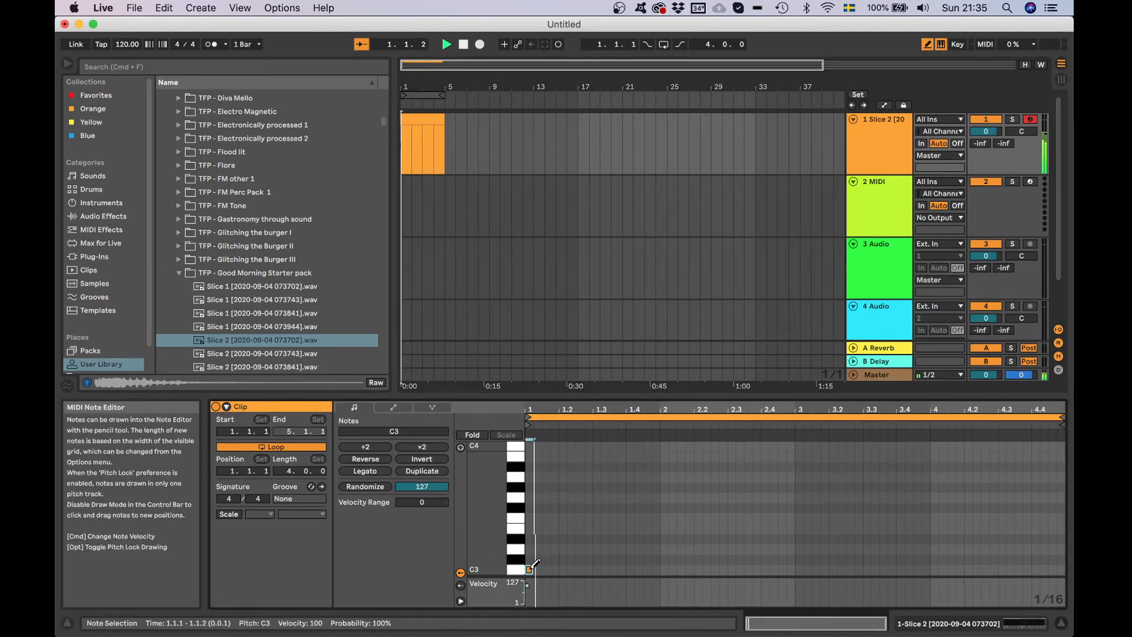
Step: Lengthen the C3 note at bar 1 to half a bar and draw another half-bar C3 note at the start of bar 2
left_click_drag(532, 569, 660, 571)
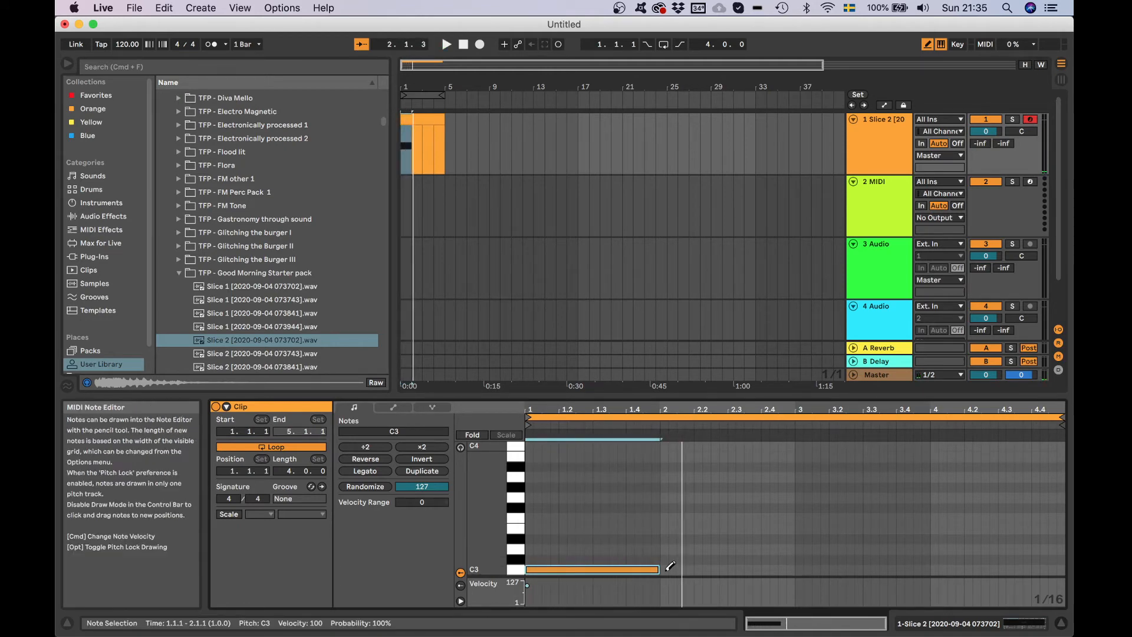
left_click_drag(656, 571, 592, 571)
left_click(662, 571)
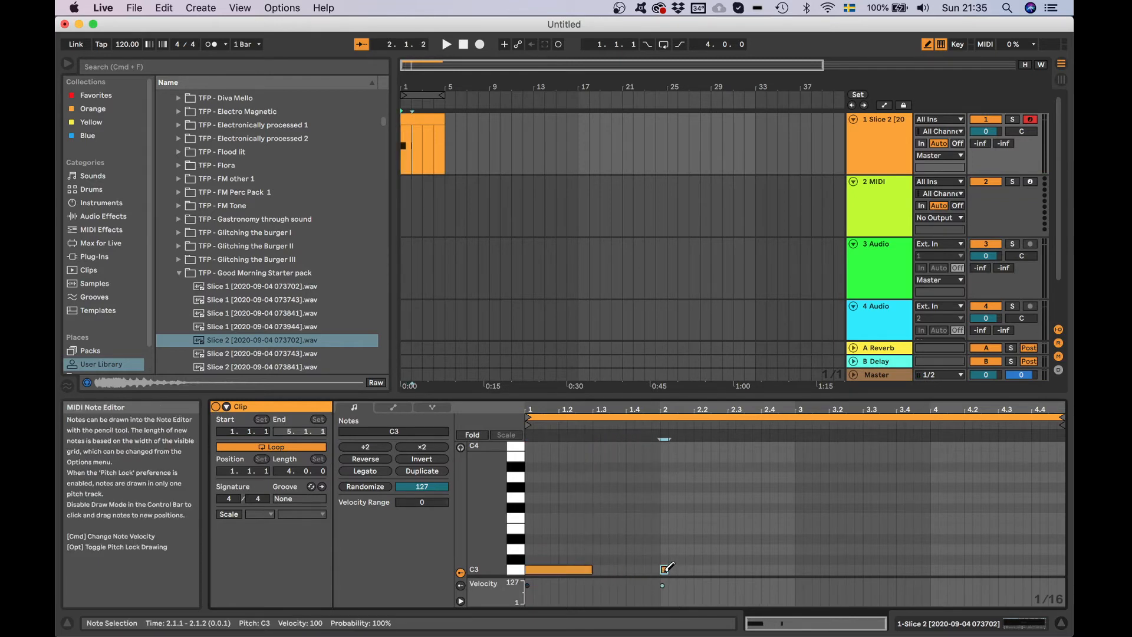
left_click_drag(663, 571, 727, 581)
Step: Draw half-bar C3 notes at the starts of bars 3 and 4, then audition the clip and stop playback
left_click(799, 570)
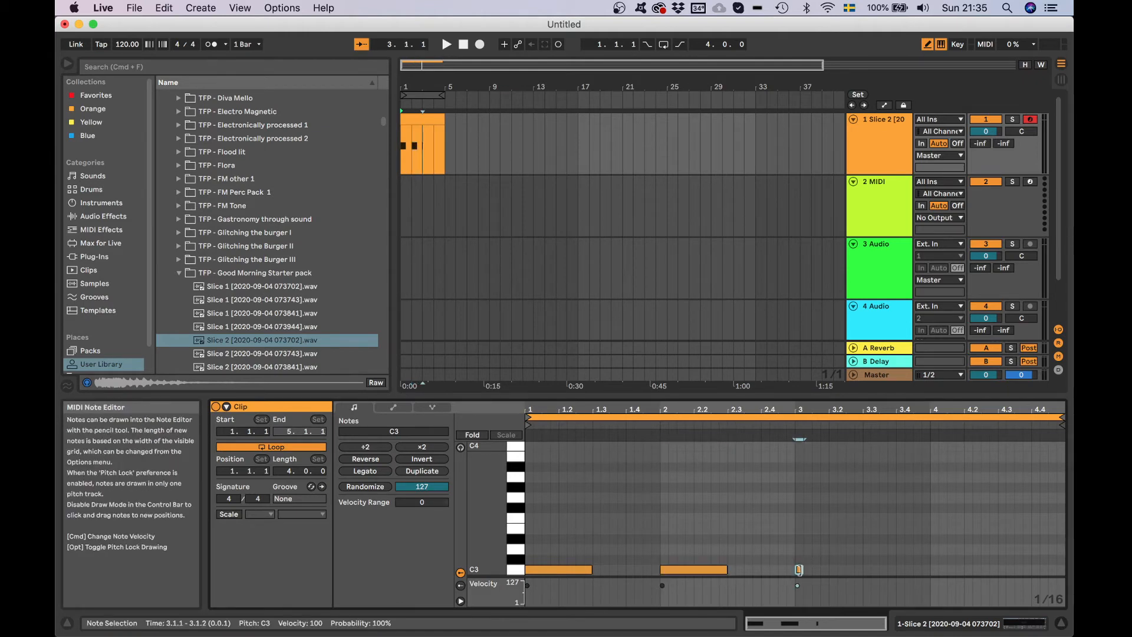
left_click_drag(799, 569, 863, 571)
left_click(932, 569)
left_click_drag(934, 569, 999, 569)
key("space")
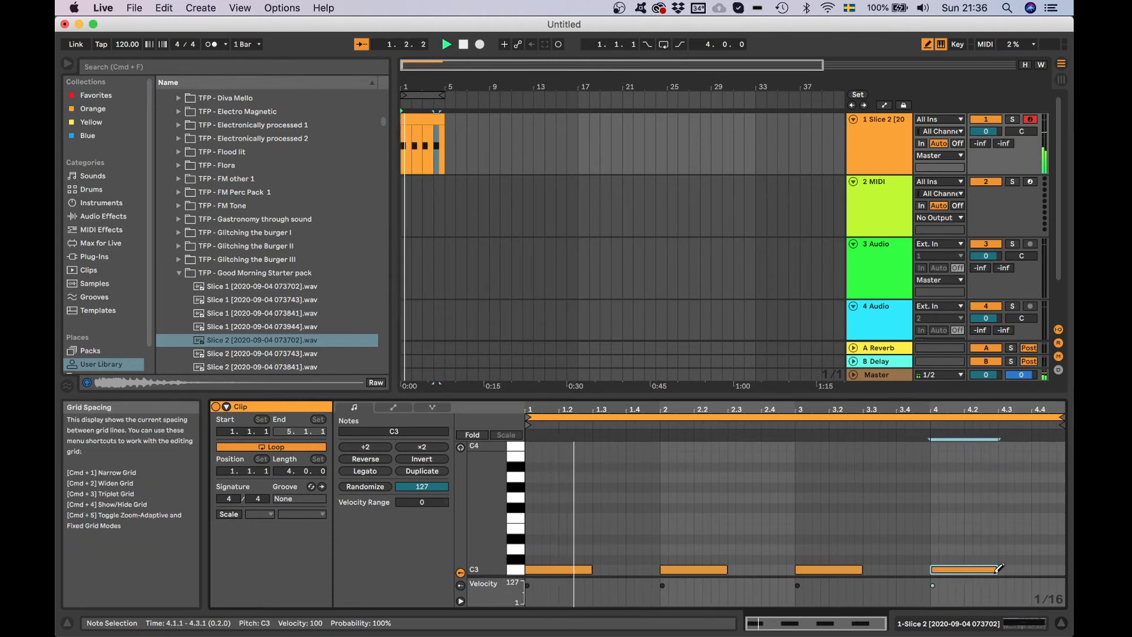
key("space")
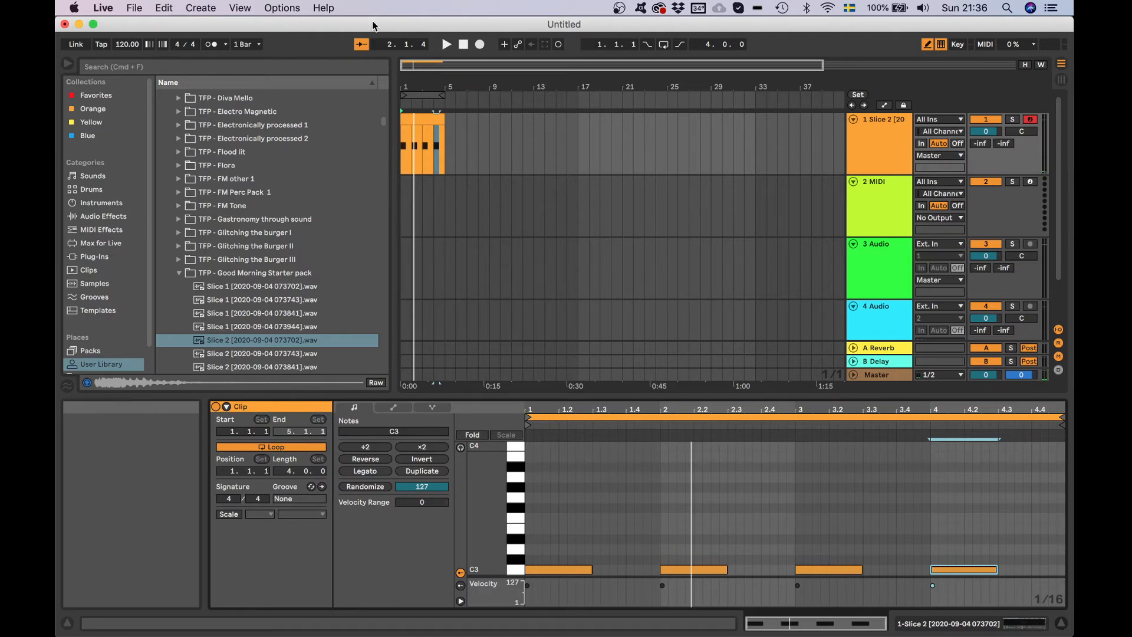
Step: Extend the looped MIDI clip on the Slice 2 track and the arrangement loop to 32 bars each, ending at bar 33
left_click_drag(446, 118, 570, 133)
left_click_drag(445, 94, 646, 118)
left_click(523, 118)
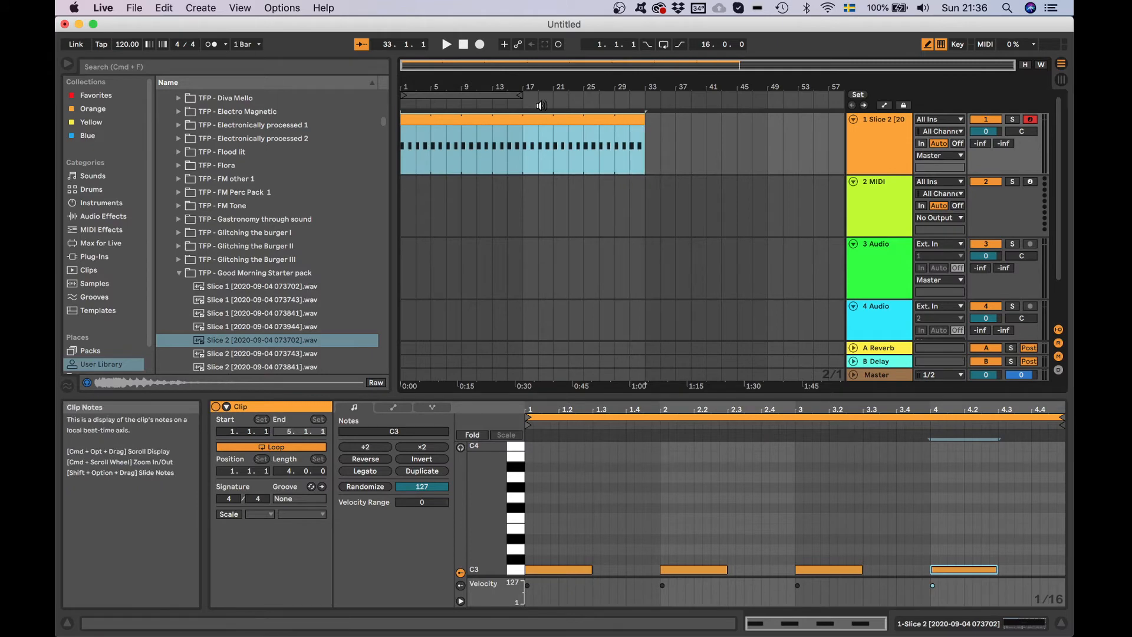
mouse_move(517, 98)
left_mouse_down()
mouse_move(536, 98)
mouse_move(522, 98)
left_mouse_up()
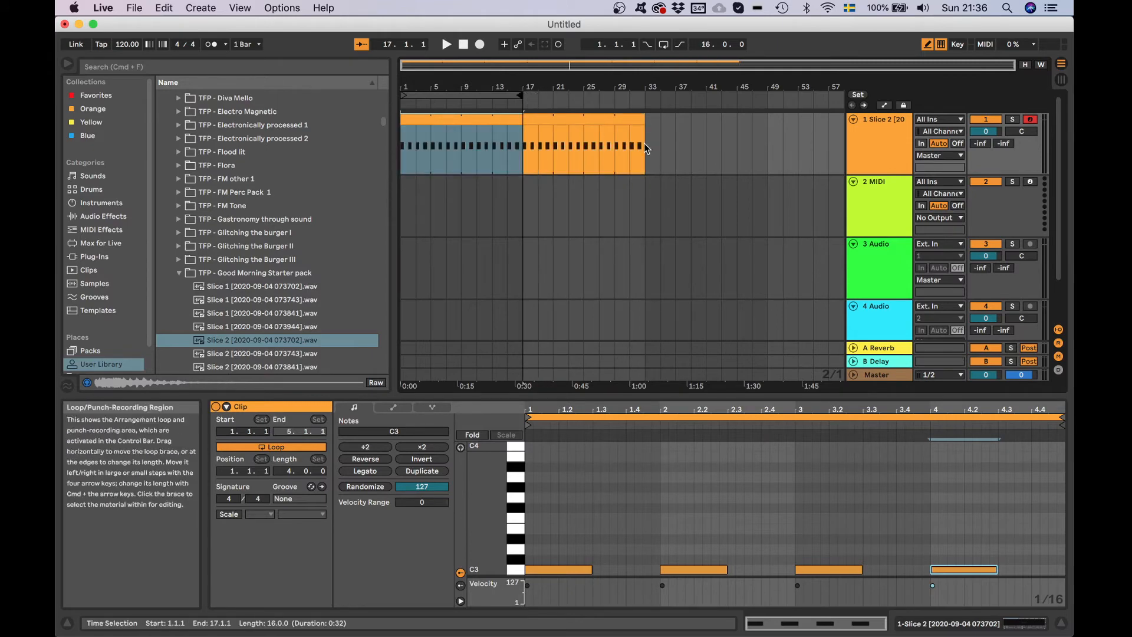
left_click_drag(646, 124, 526, 126)
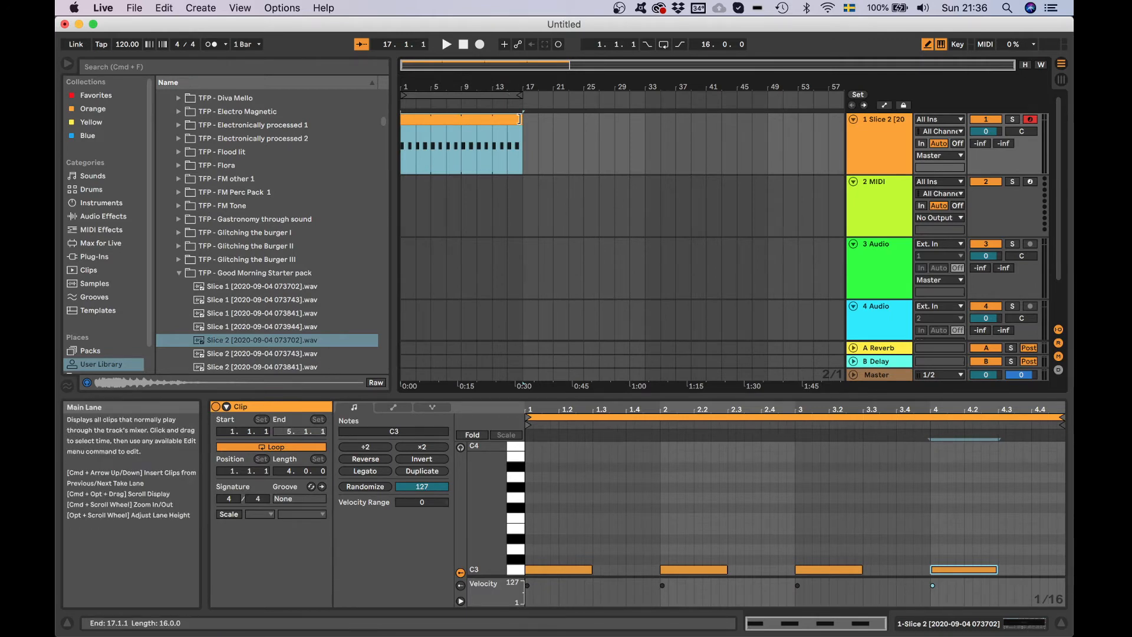
left_click_drag(517, 119, 641, 123)
left_click_drag(519, 96, 641, 97)
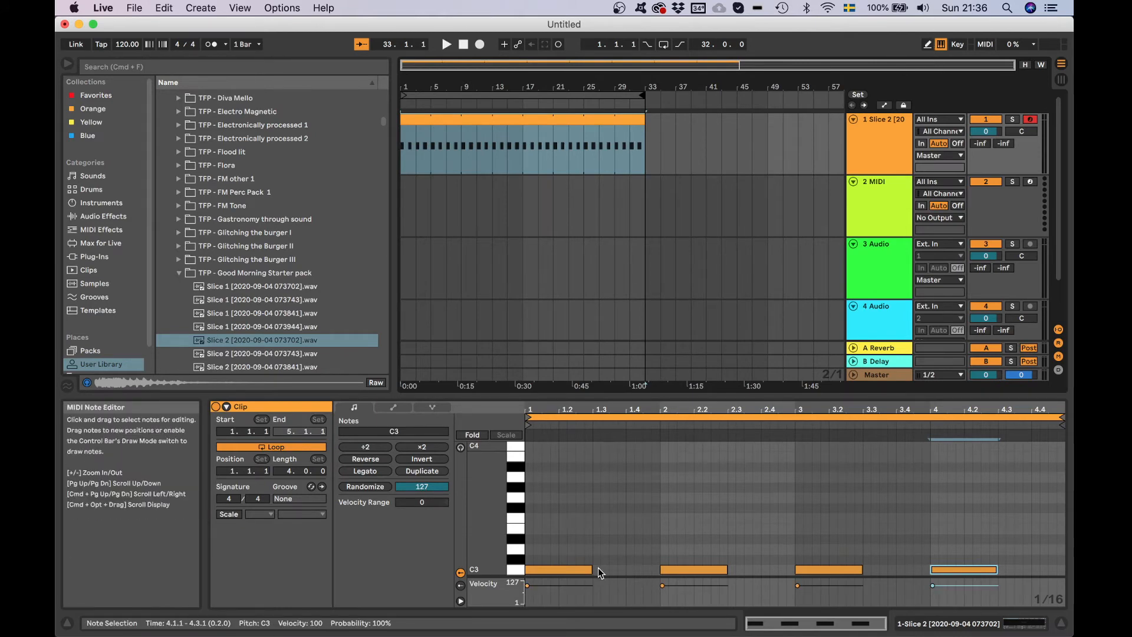
Step: Shorten the first C3 note to one beat, duplicate it until the notes fill all four bars, and start playback
left_click_drag(589, 570, 558, 569)
left_click(569, 566)
key("super+d")
key("super+d")
key("super+d")
key("super+d")
key("super+d")
key("super+d")
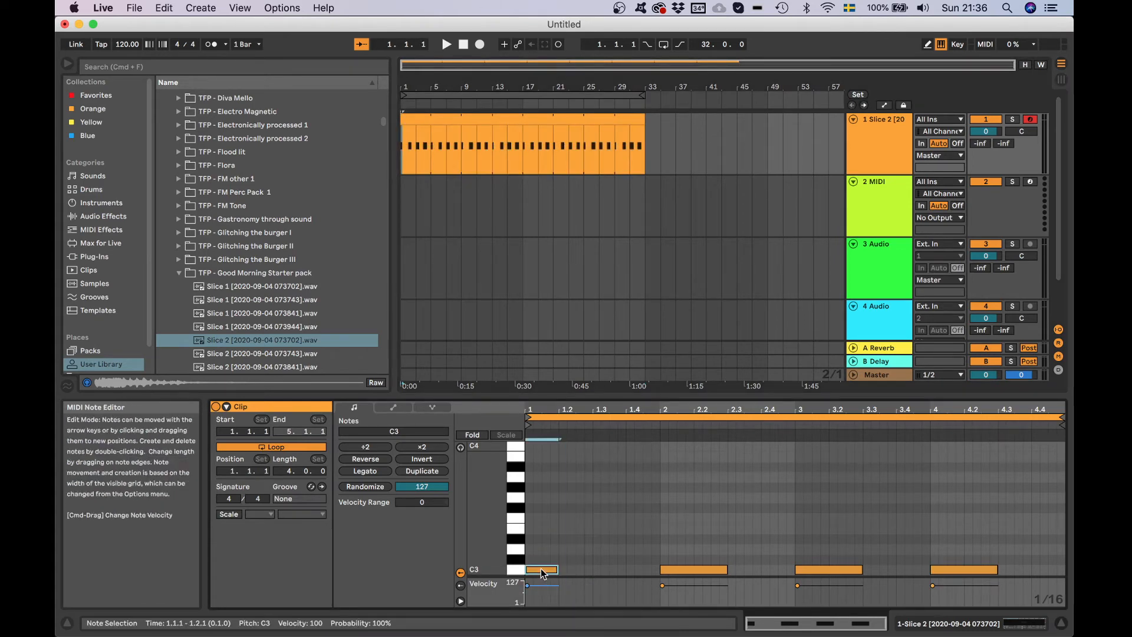
key("super+d")
key("super+d")
key("super+d")
key("super+d")
key("super+d")
key("super+d")
key("super+d")
key("super+d")
key("super+d")
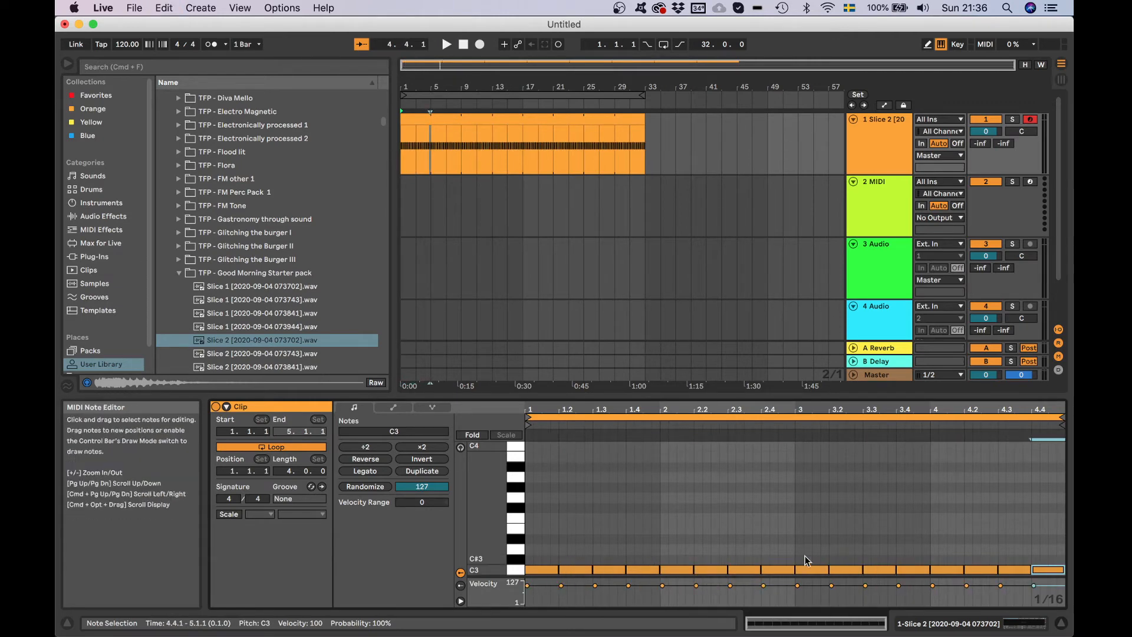
key("space")
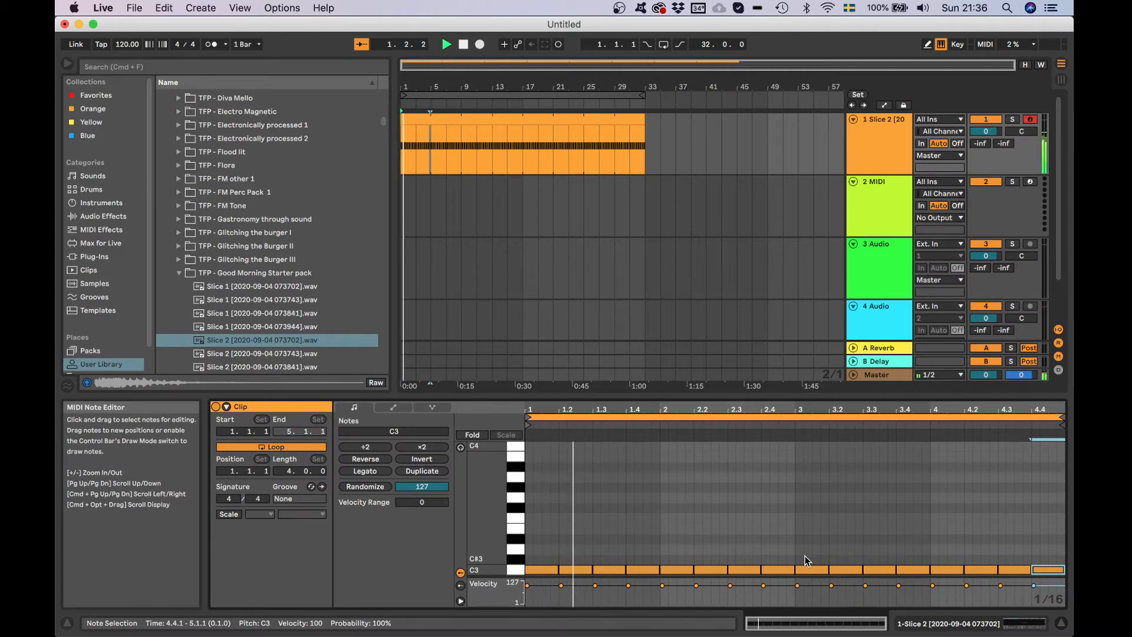
Step: Show the Slice 2 track's devices and insert the Expression Control MIDI effect in front of Sampler
left_click(1022, 624)
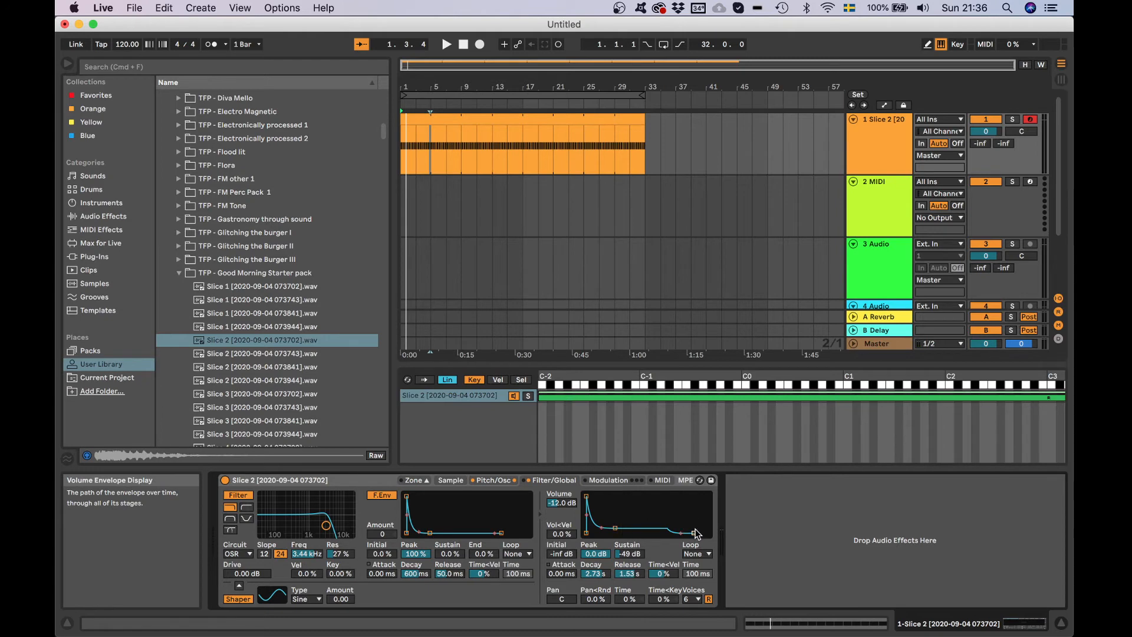
left_click(111, 216)
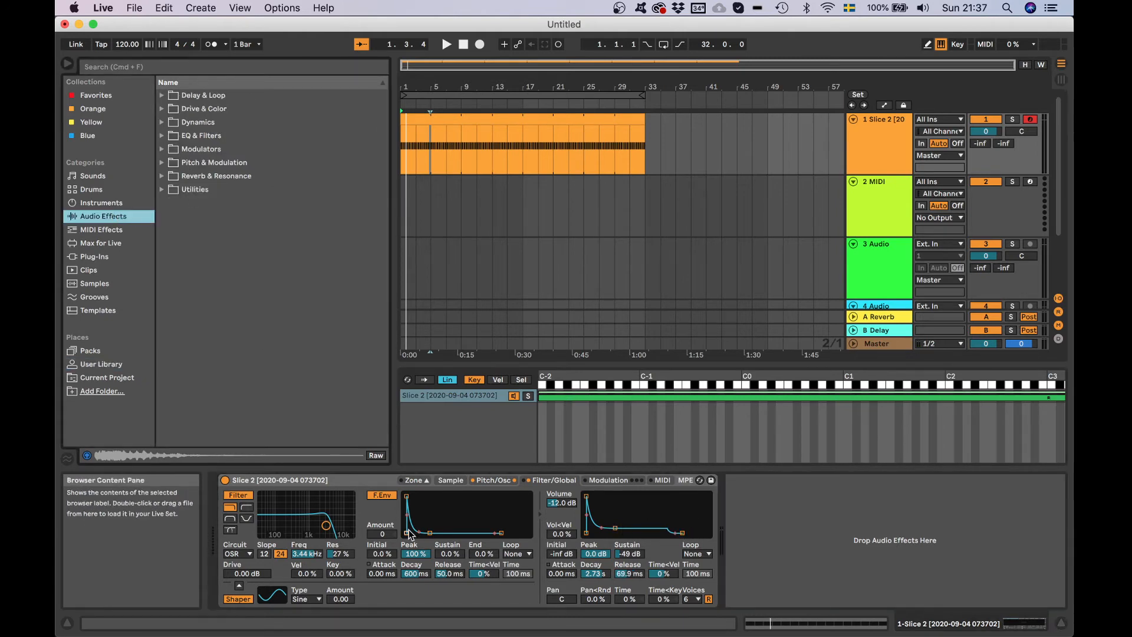
left_click(103, 235)
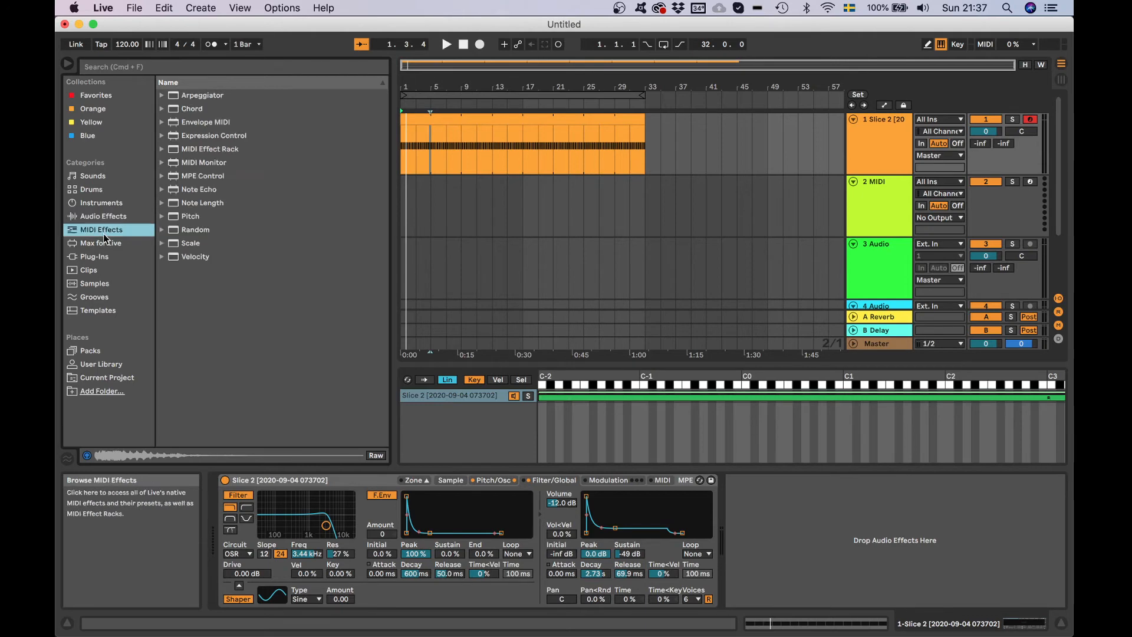
left_click(200, 137)
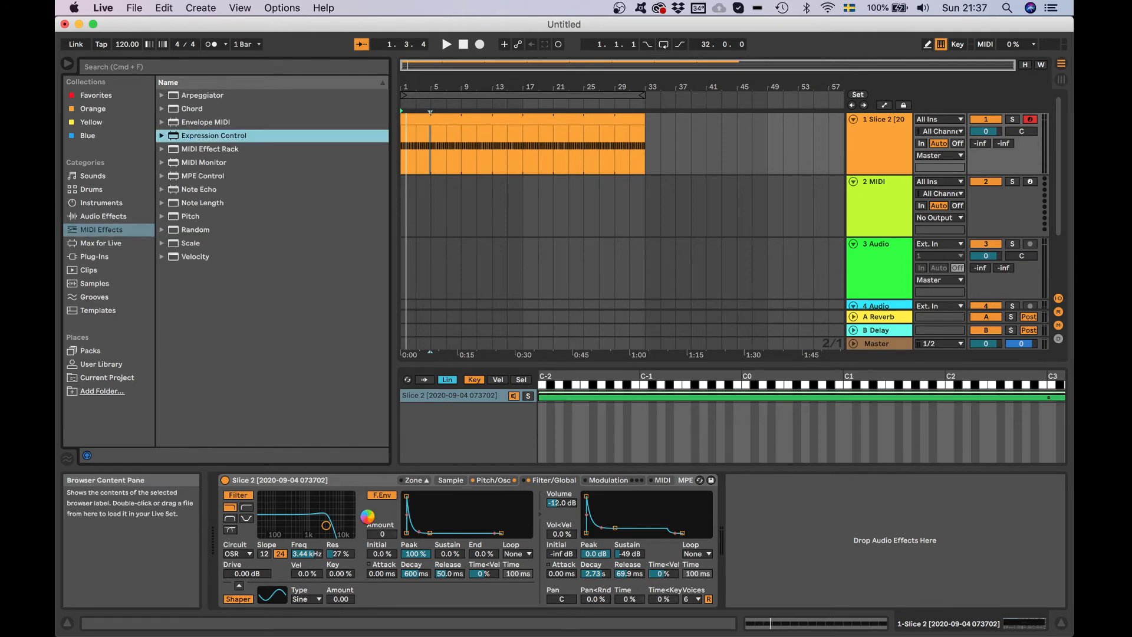
left_click_drag(367, 517, 367, 516)
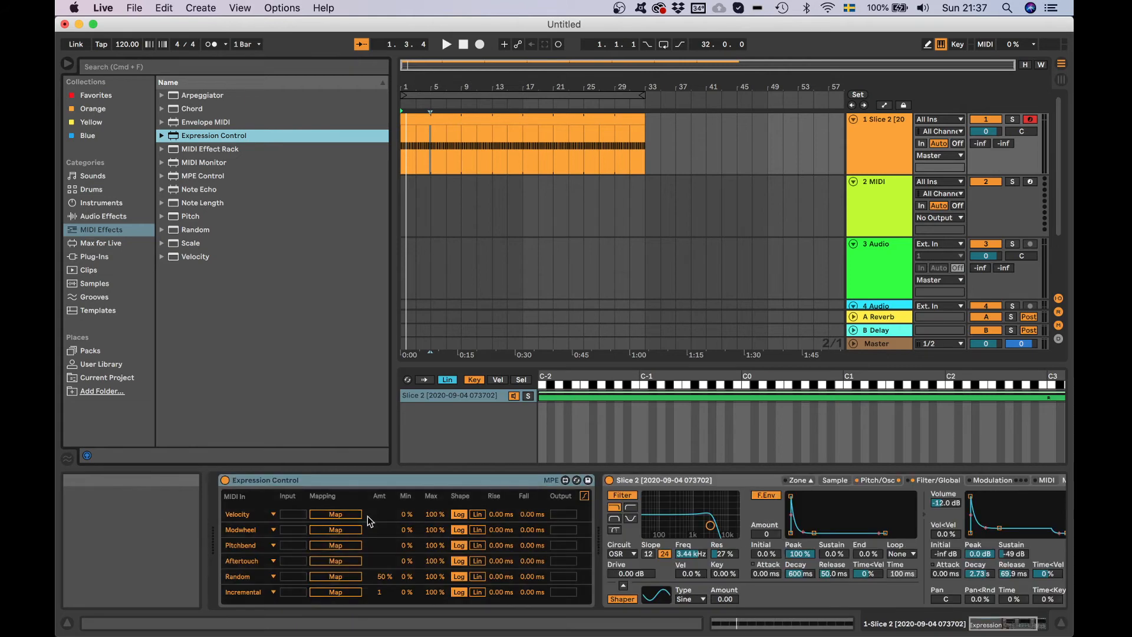
Step: Map Expression Control's Random source to the pitch envelope amount in Sampler's Pitch/Osc settings
left_click(335, 577)
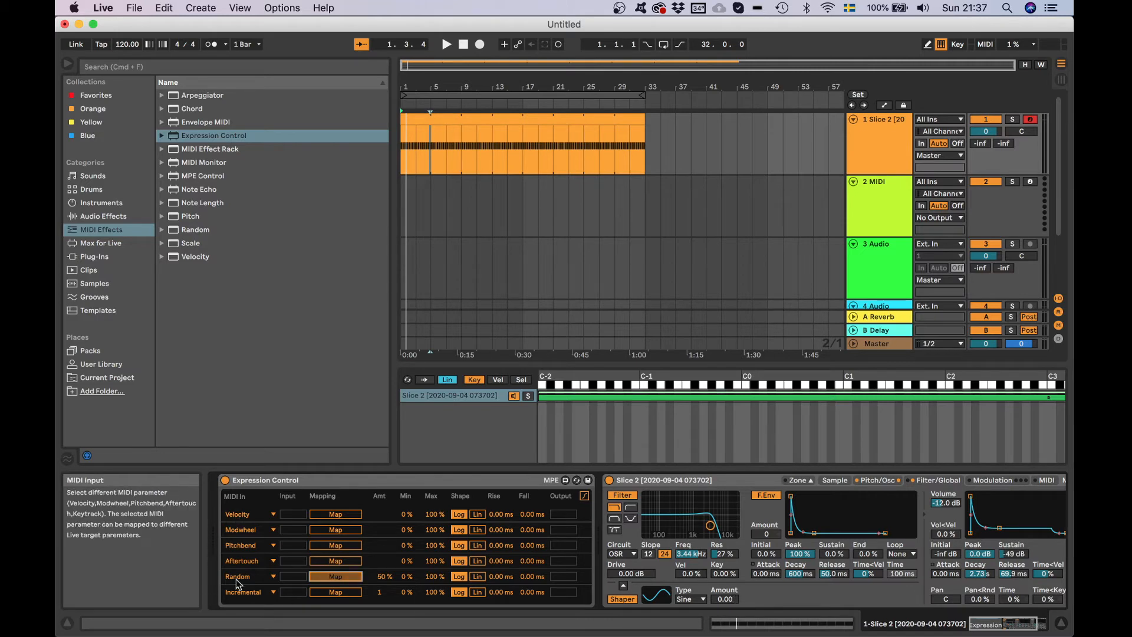
scroll(899, 572, "right", 5)
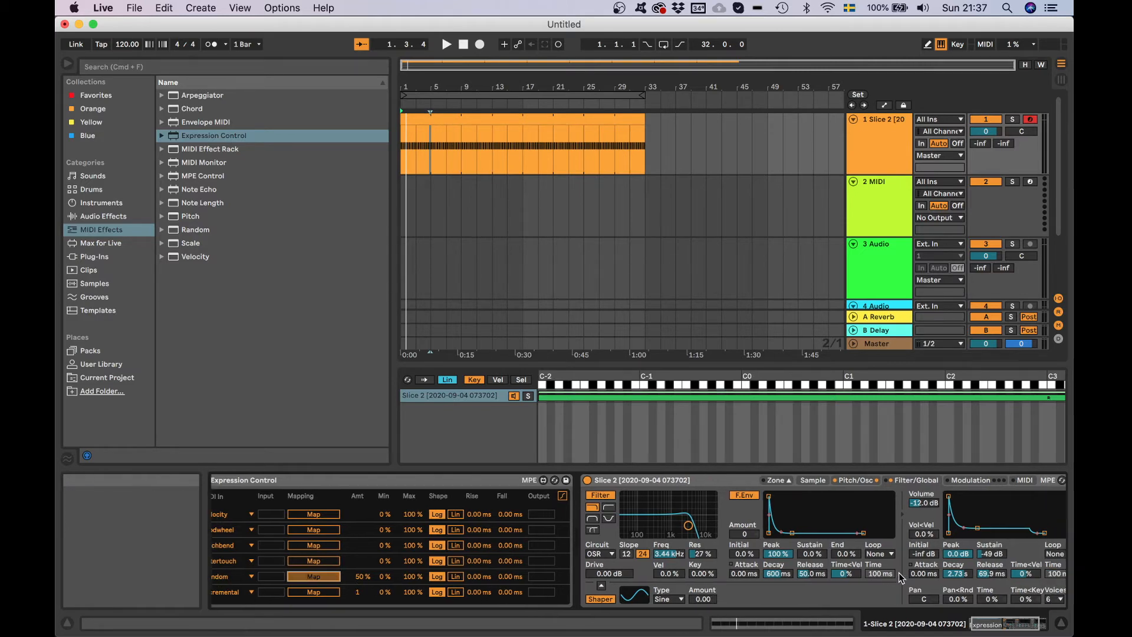
scroll(899, 572, "left", 5)
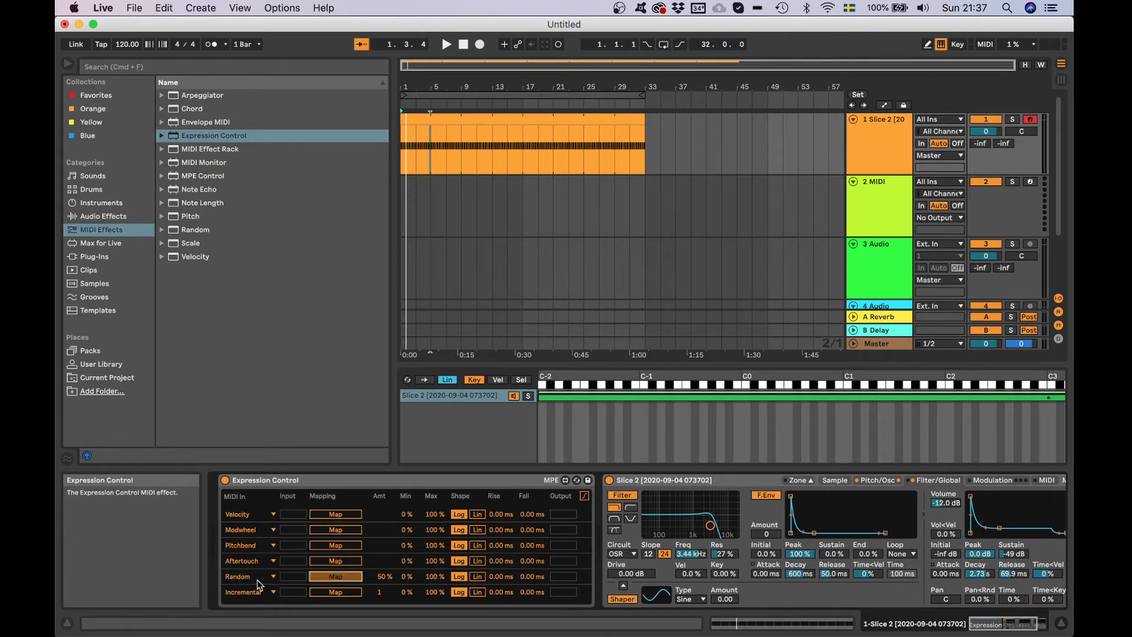
left_click(877, 481)
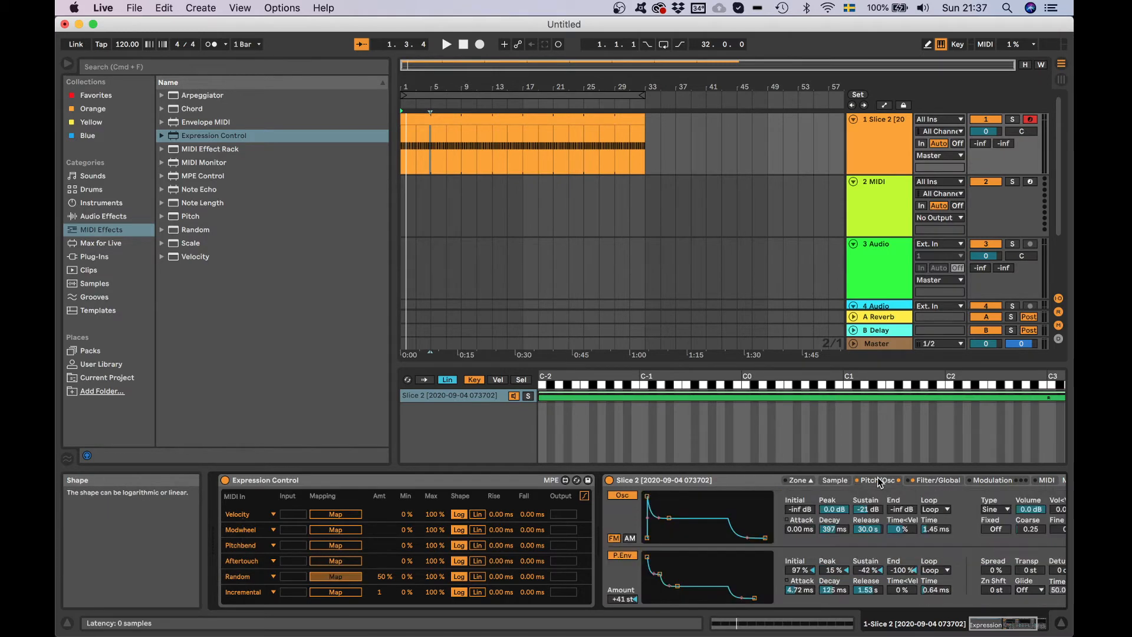
left_click(623, 599)
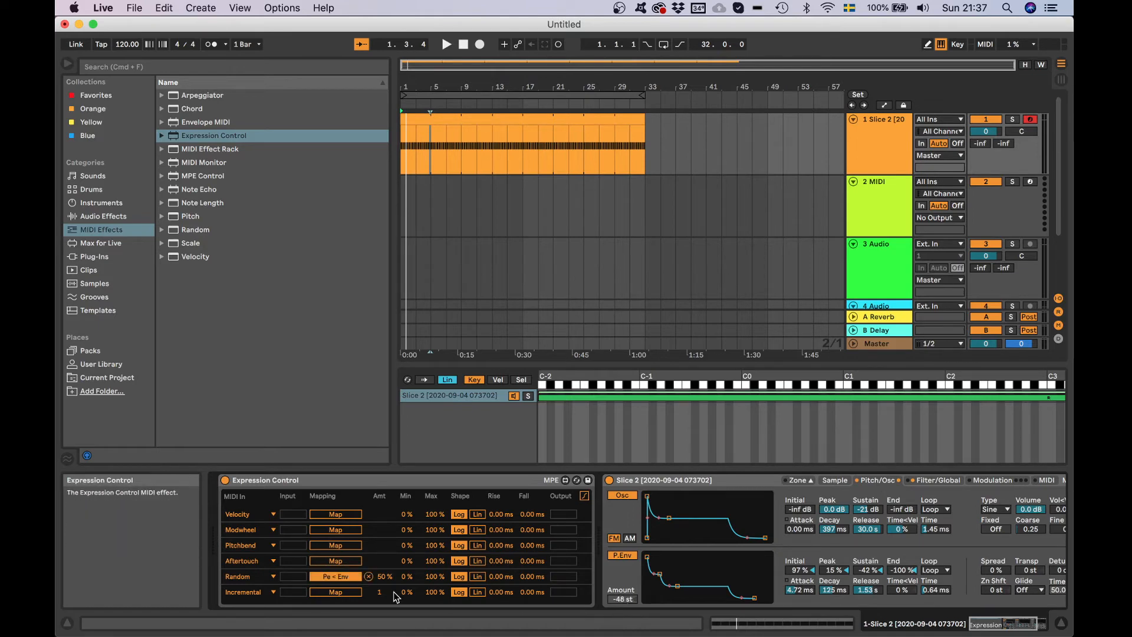
Step: Change the Velocity, Modwheel, Pitchbend, Aftertouch and Incremental sources in Expression Control to Random
left_click(274, 513)
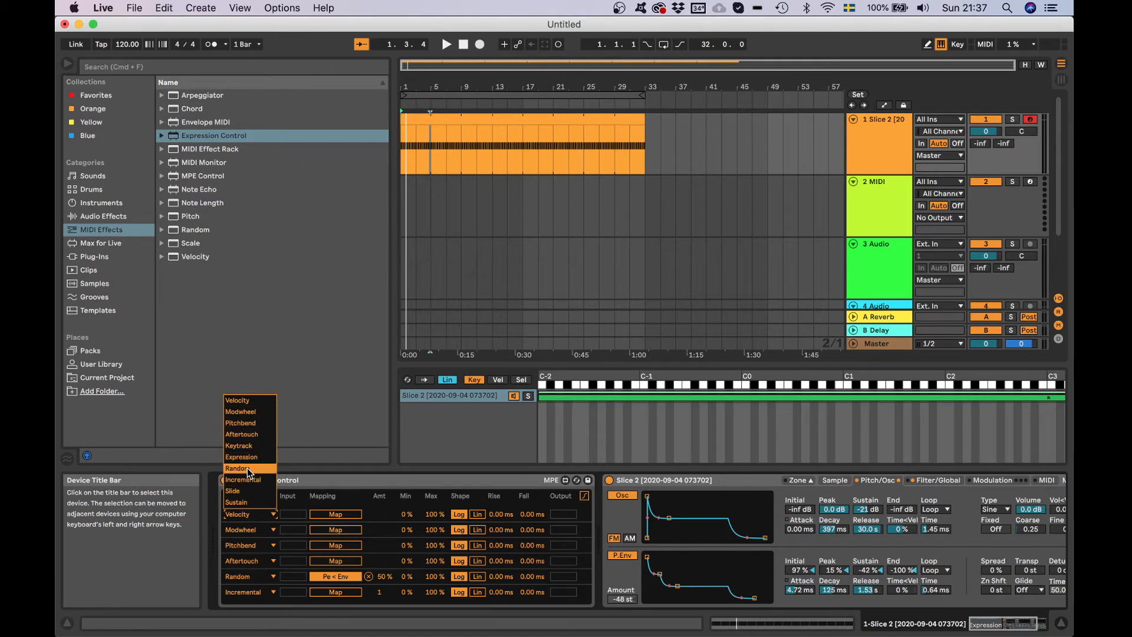
left_click(247, 468)
left_click(246, 529)
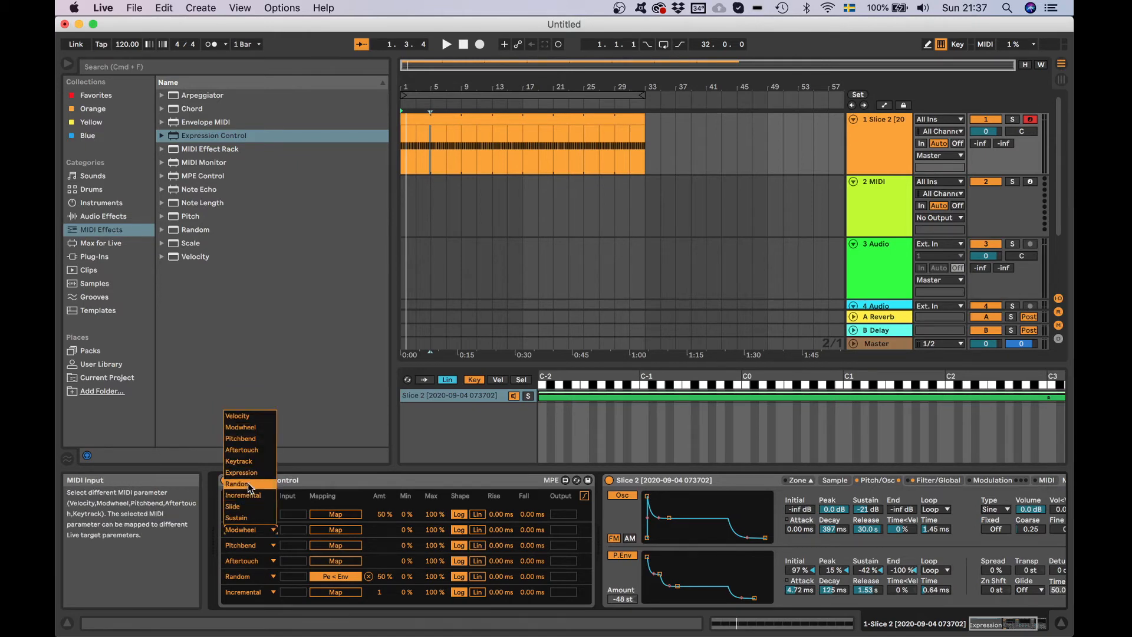
left_click(248, 483)
left_click(250, 546)
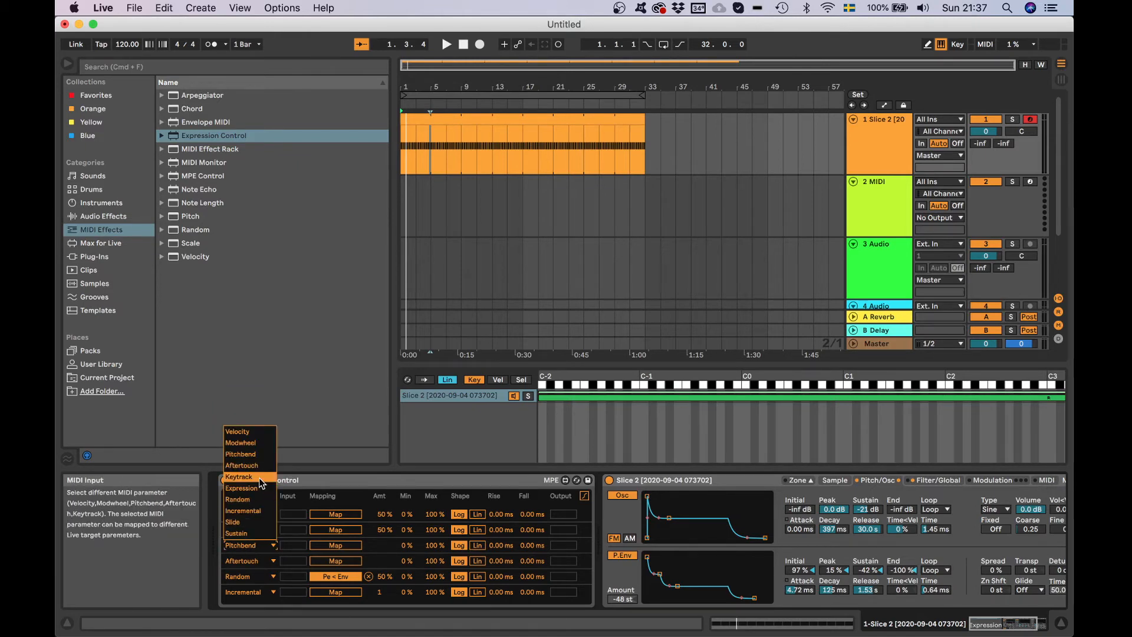
left_click(253, 500)
left_click(249, 562)
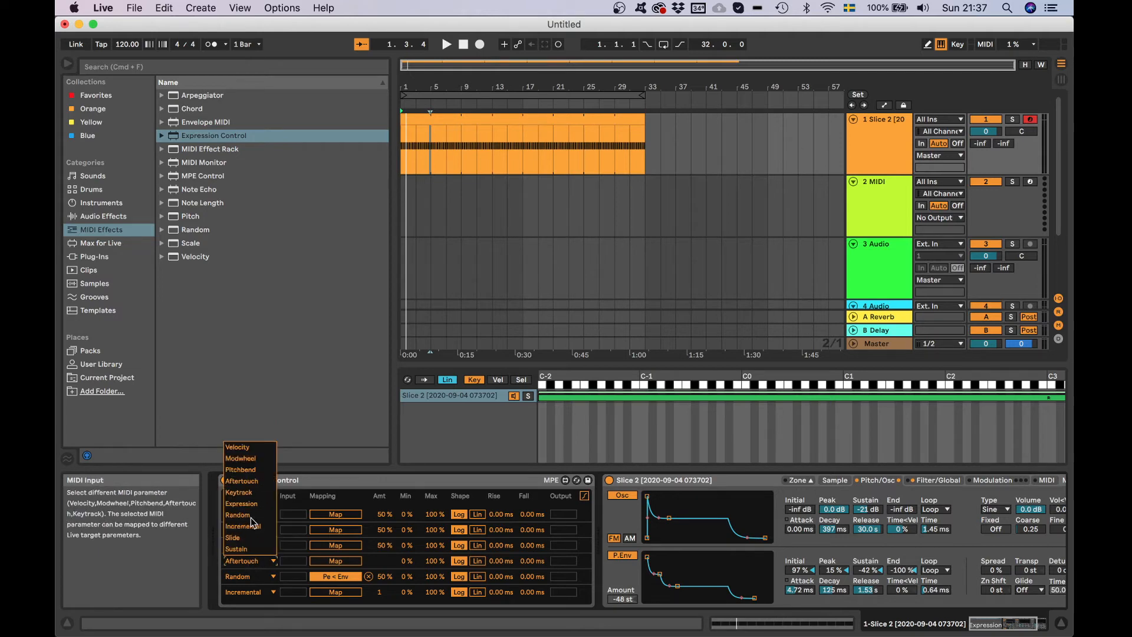
left_click(257, 511)
left_click(262, 592)
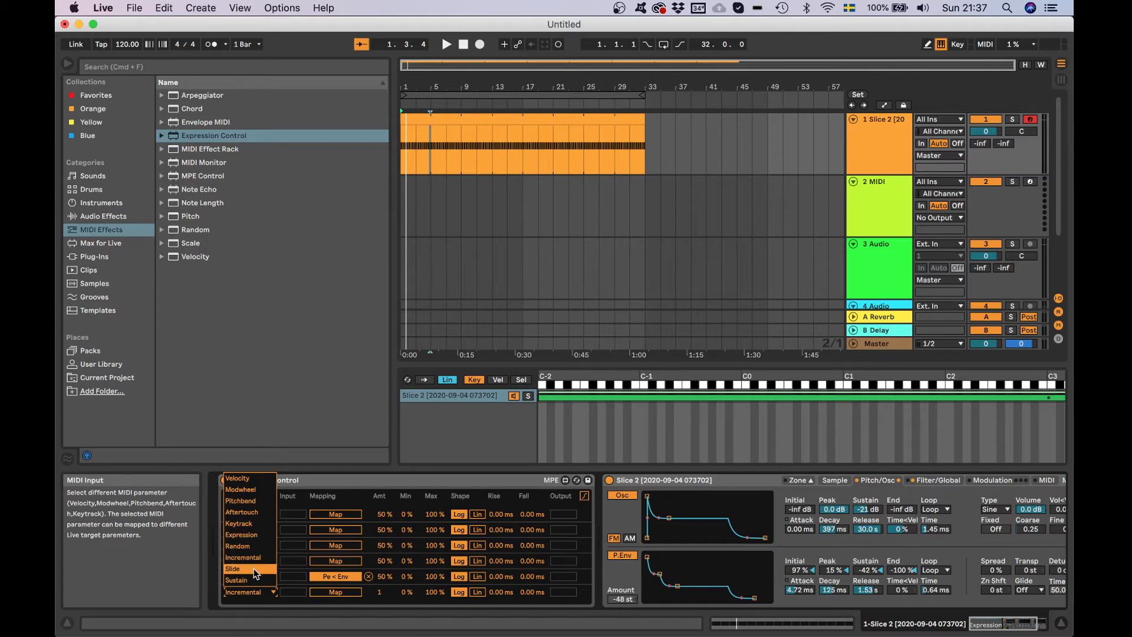
left_click(239, 546)
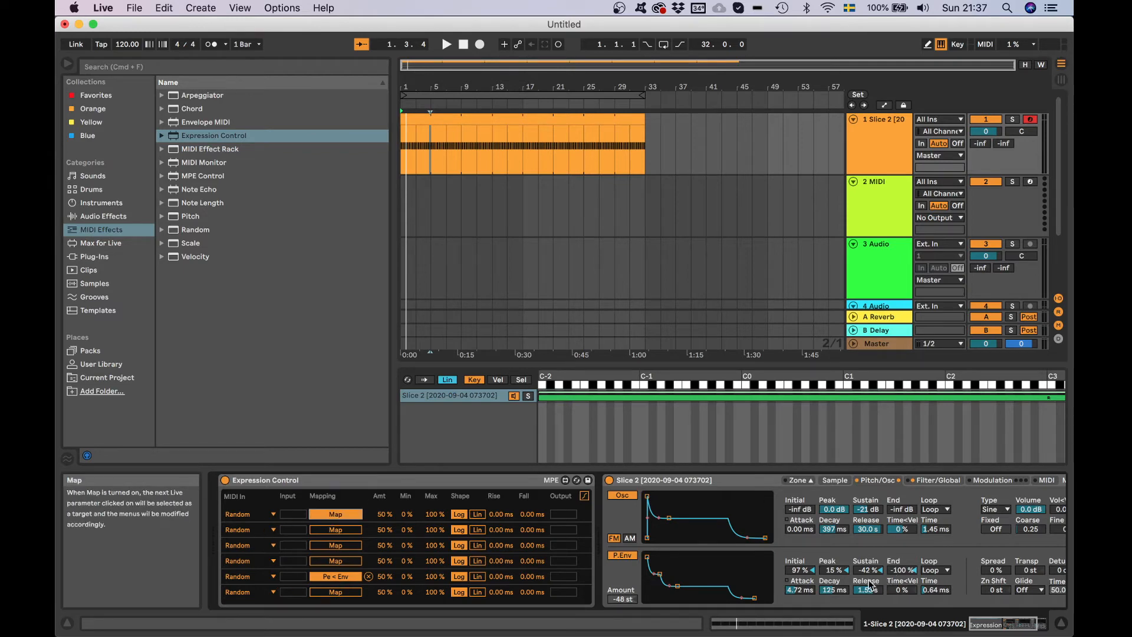
Step: Map the first Random source to the pitch envelope's initial level and the second to the oscillator envelope's initial level
left_click(802, 571)
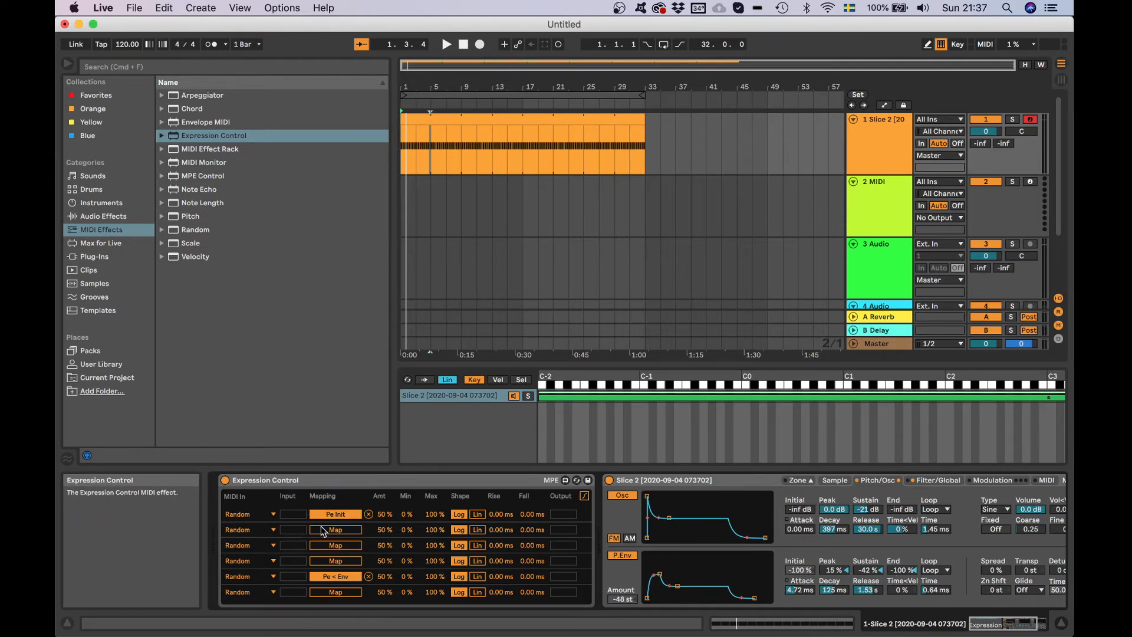
left_click(321, 529)
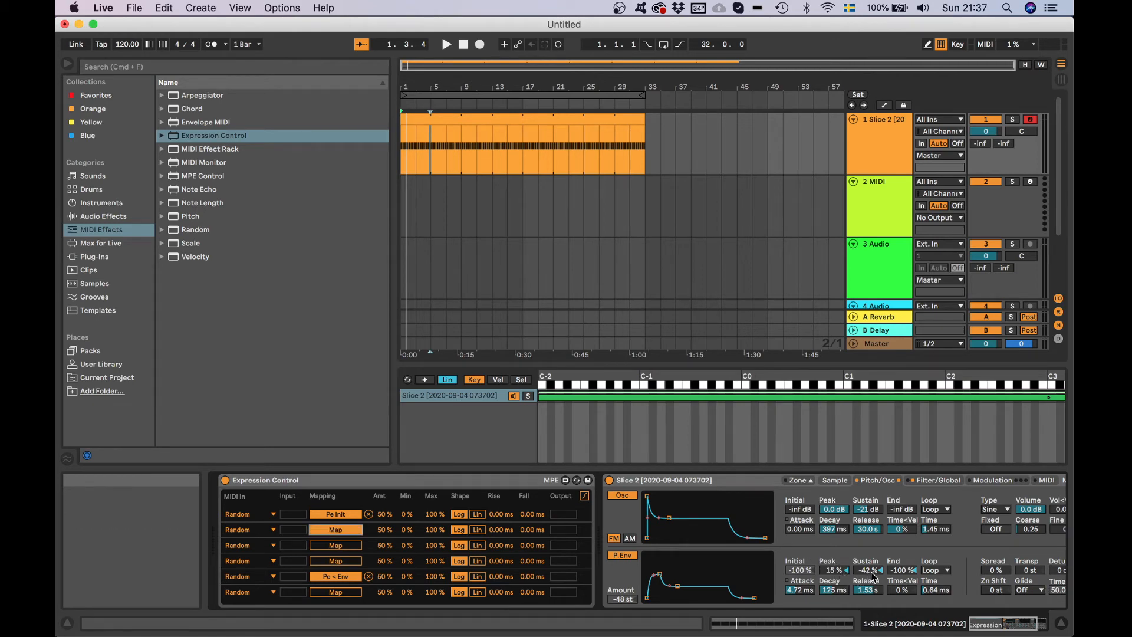
left_click(804, 509)
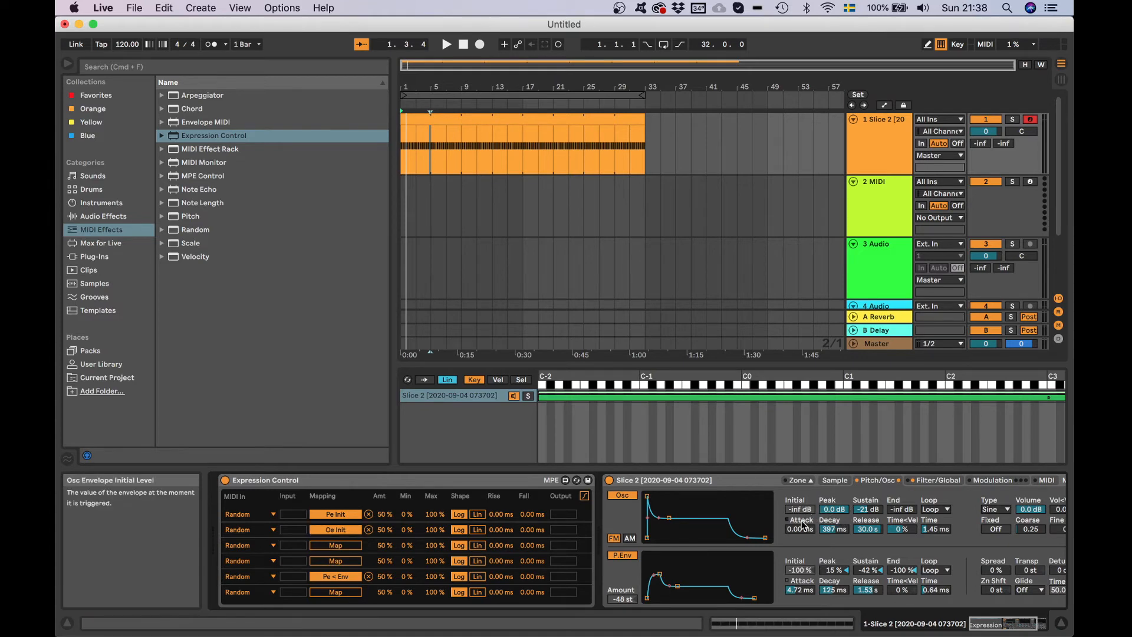
Step: Map the third Random source to the oscillator envelope's decay and the fourth to the modulation oscillator's volume
left_click(329, 544)
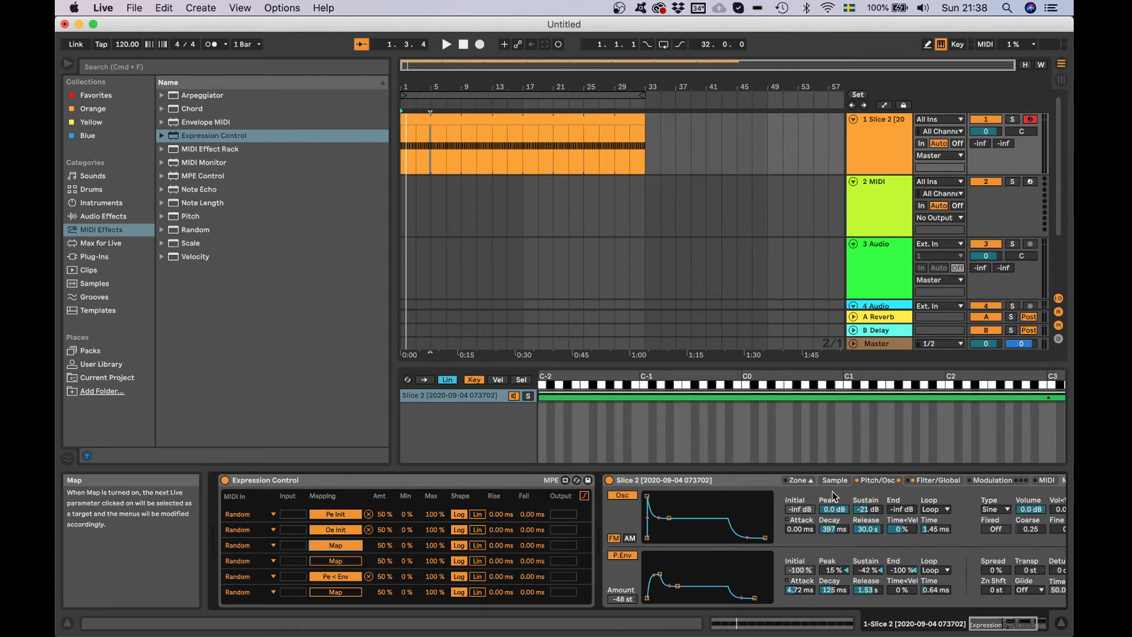
left_click(824, 531)
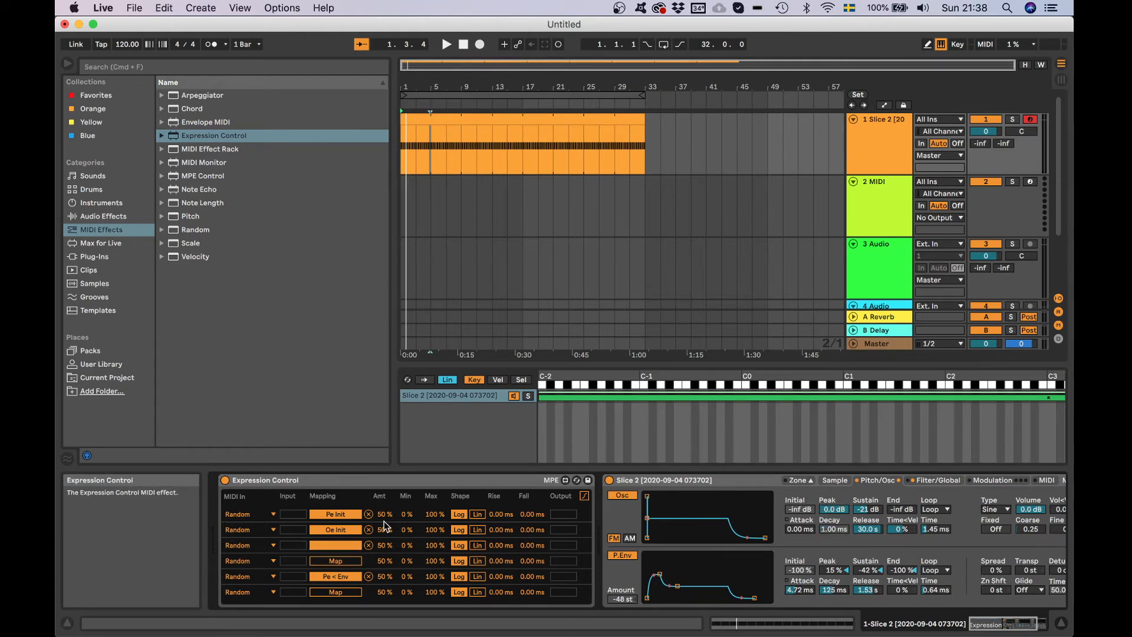
left_click(336, 561)
scroll(885, 555, "right", 3)
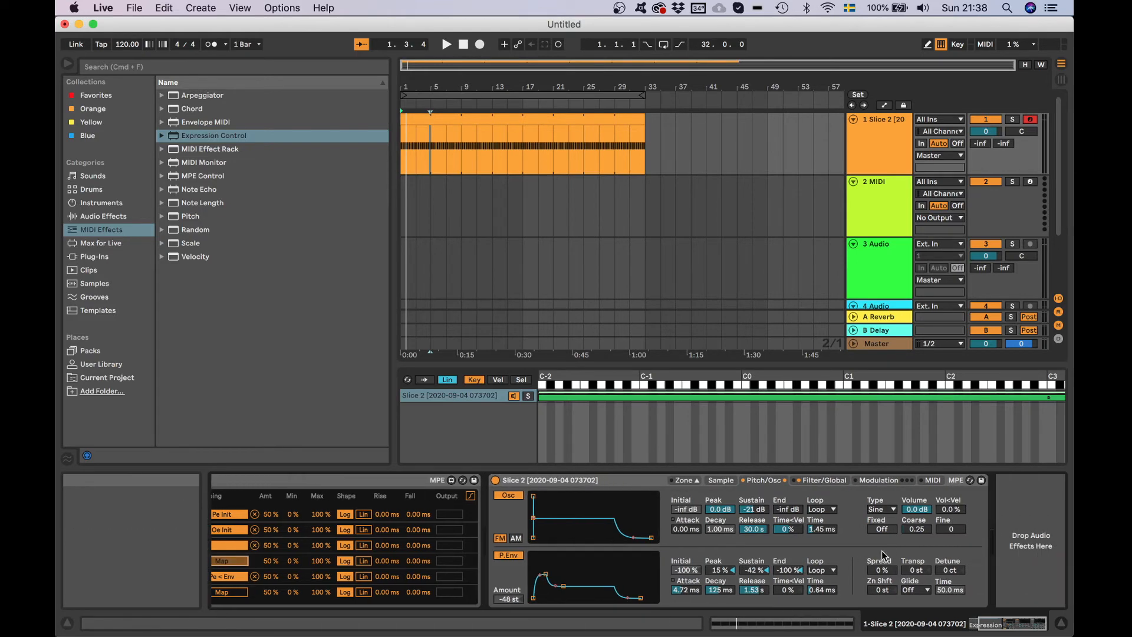
left_click(915, 510)
scroll(413, 584, "left", 3)
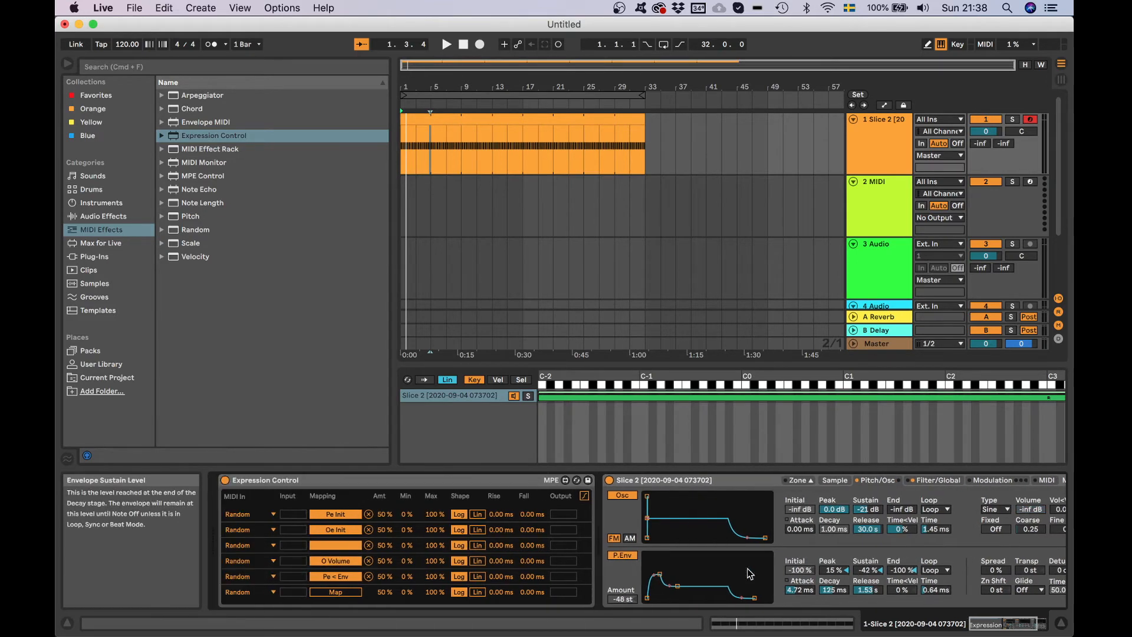
Step: Map the sixth Random source to the modulation oscillator's coarse tuning and play the clip to hear the randomization
left_click(359, 594)
scroll(840, 537, "right", 3)
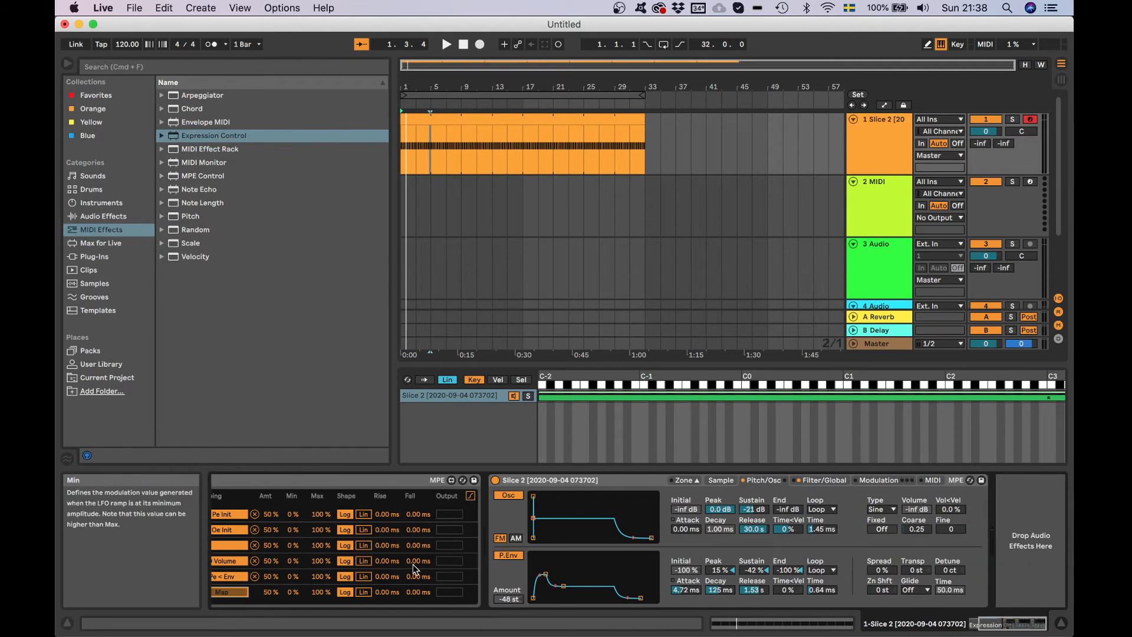
left_click(917, 530)
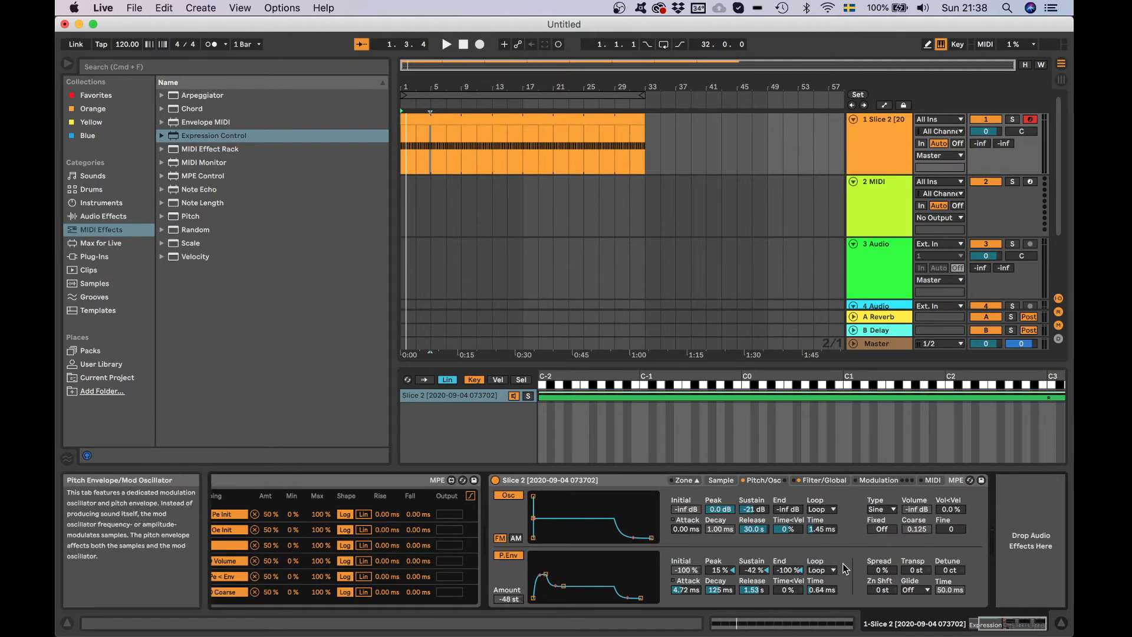
key("space")
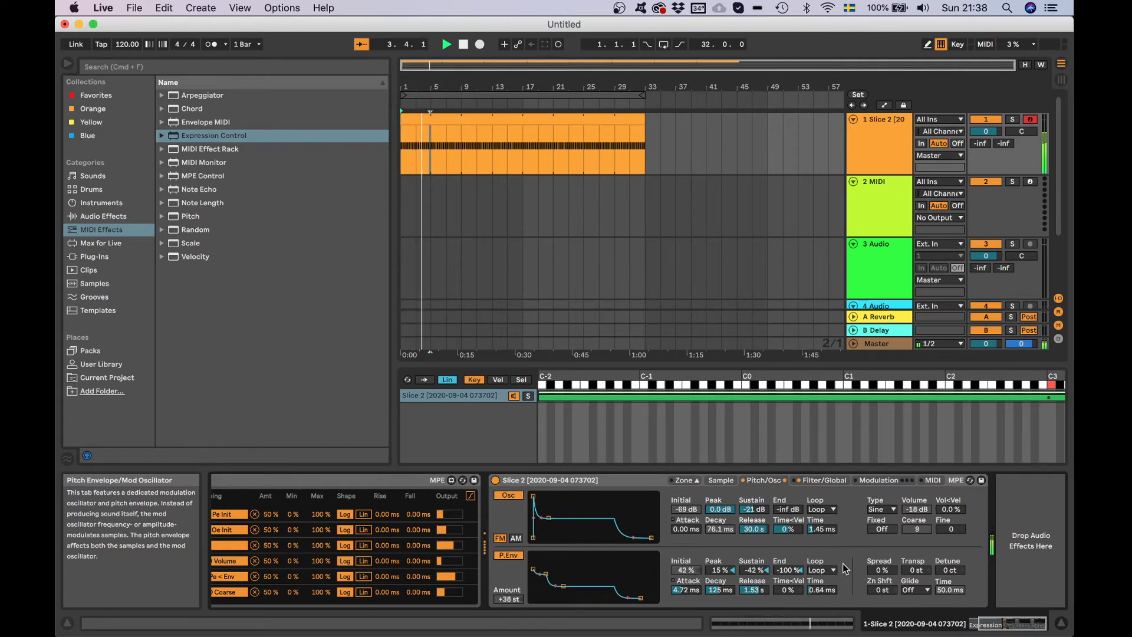
Step: Add a second Expression Control between the existing one and Sampler
scroll(767, 572, "left", 3)
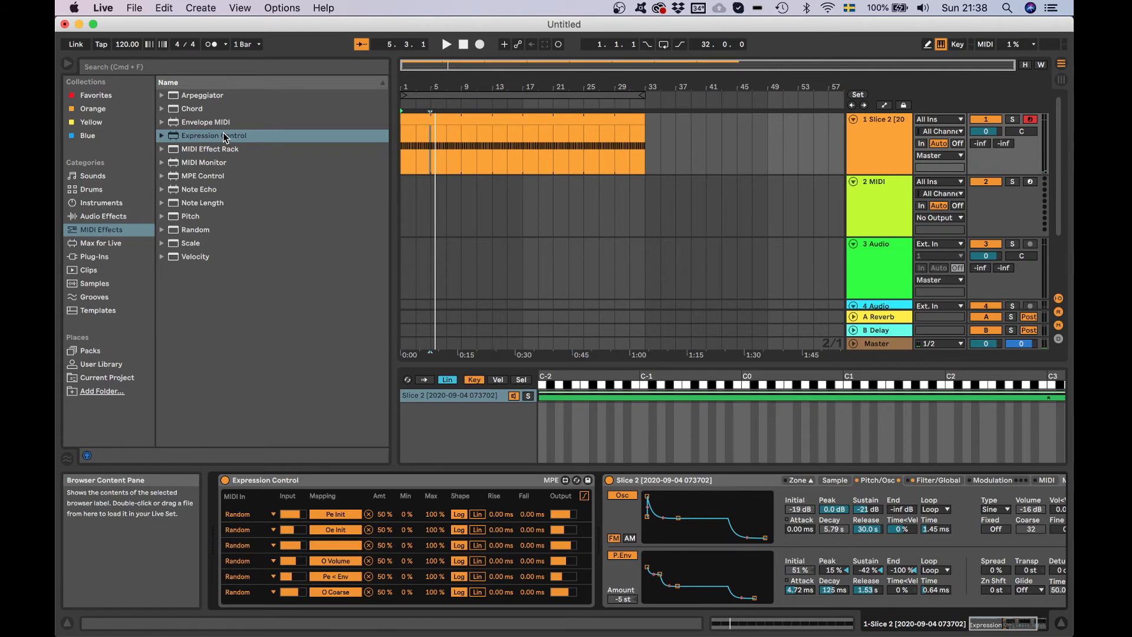
left_click(210, 139)
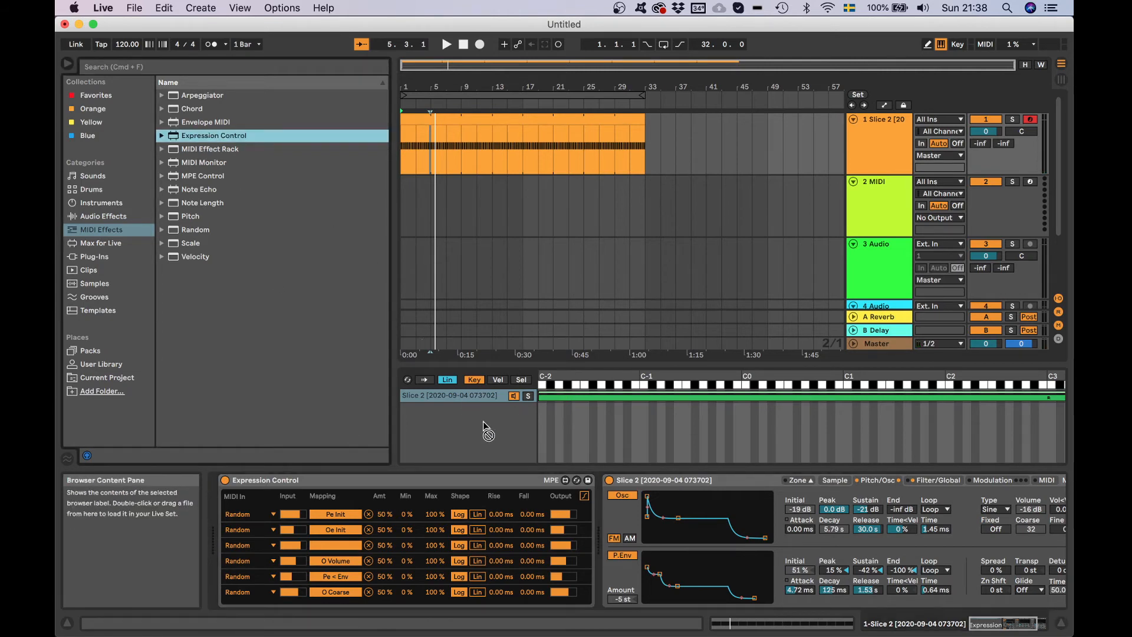
left_click_drag(483, 421, 595, 507)
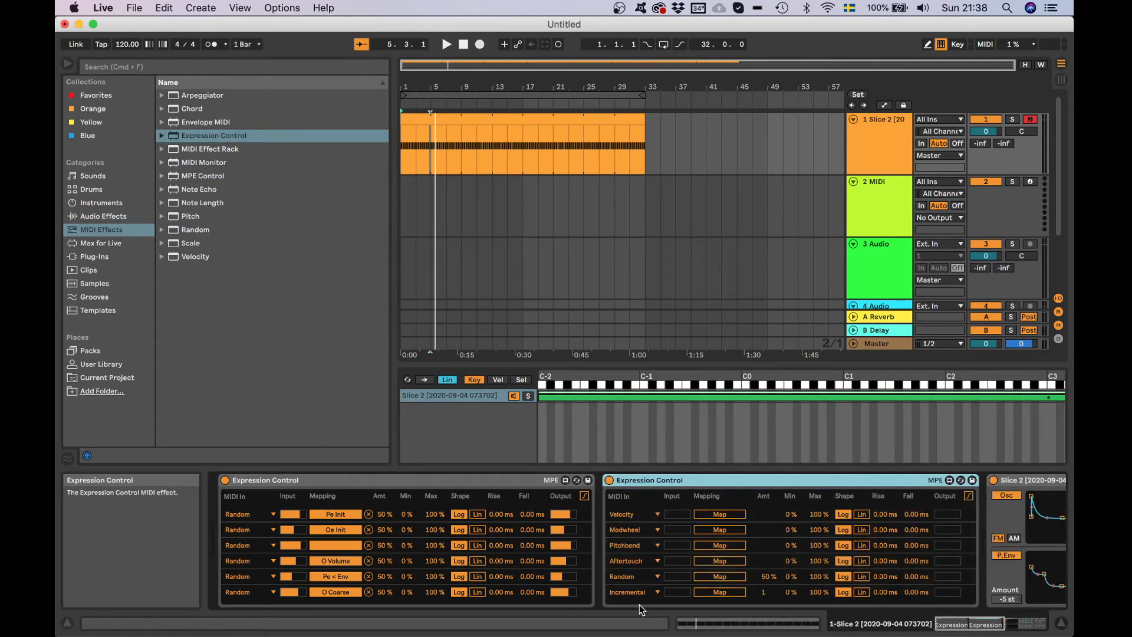
Step: Change the Velocity, Modwheel, Pitchbend and Incremental sources in the second Expression Control to Random
left_click(622, 514)
left_click(624, 469)
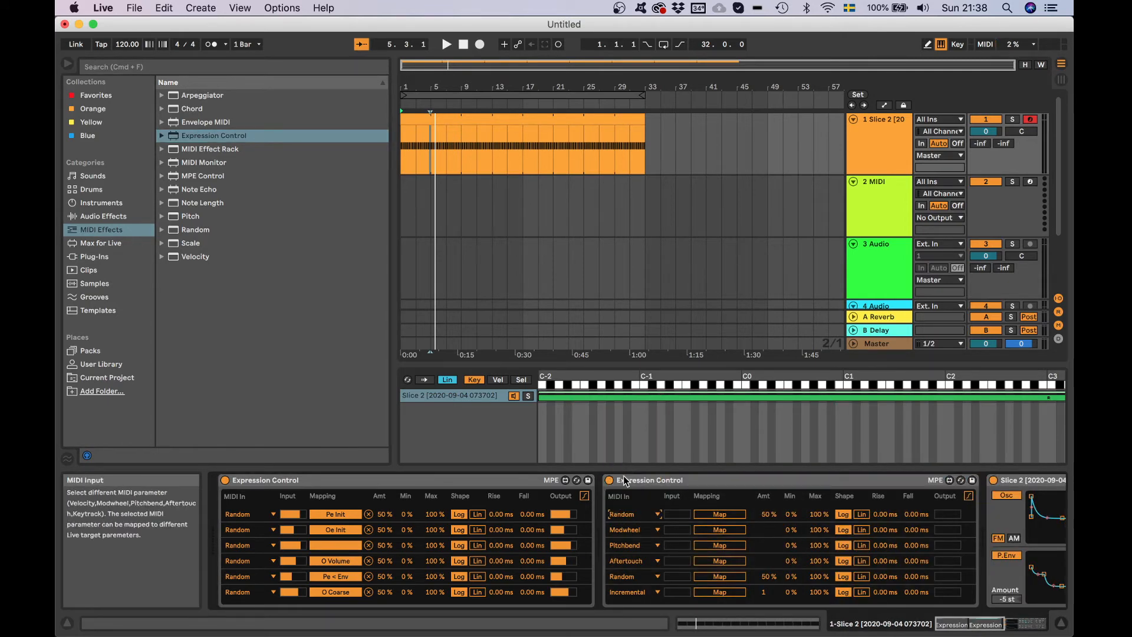
left_click(619, 530)
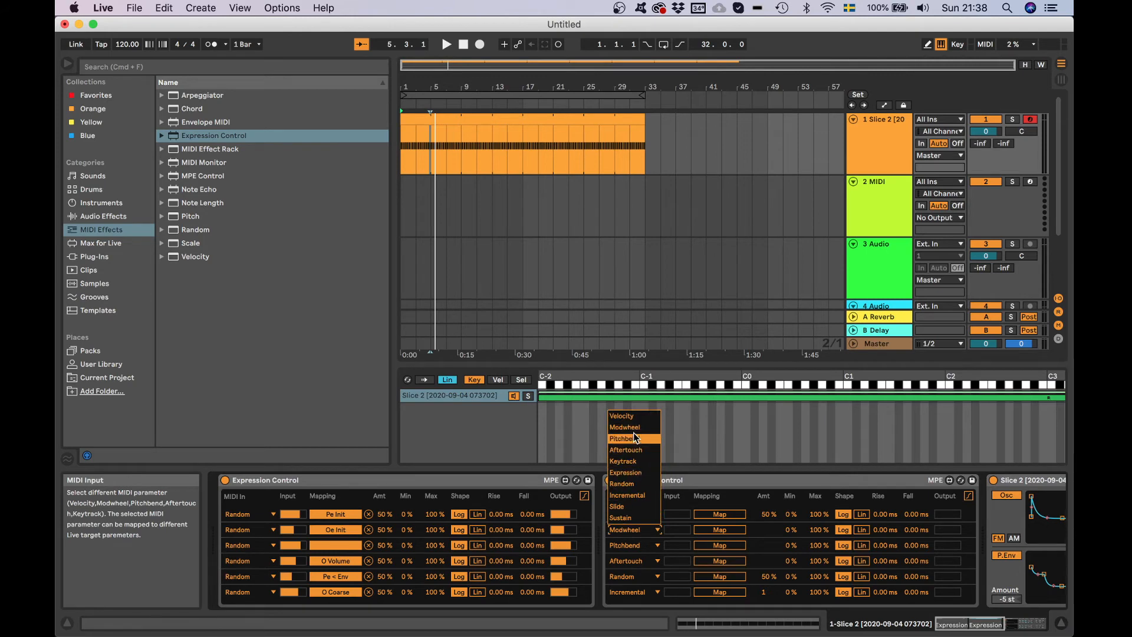
left_click(628, 486)
left_click(628, 545)
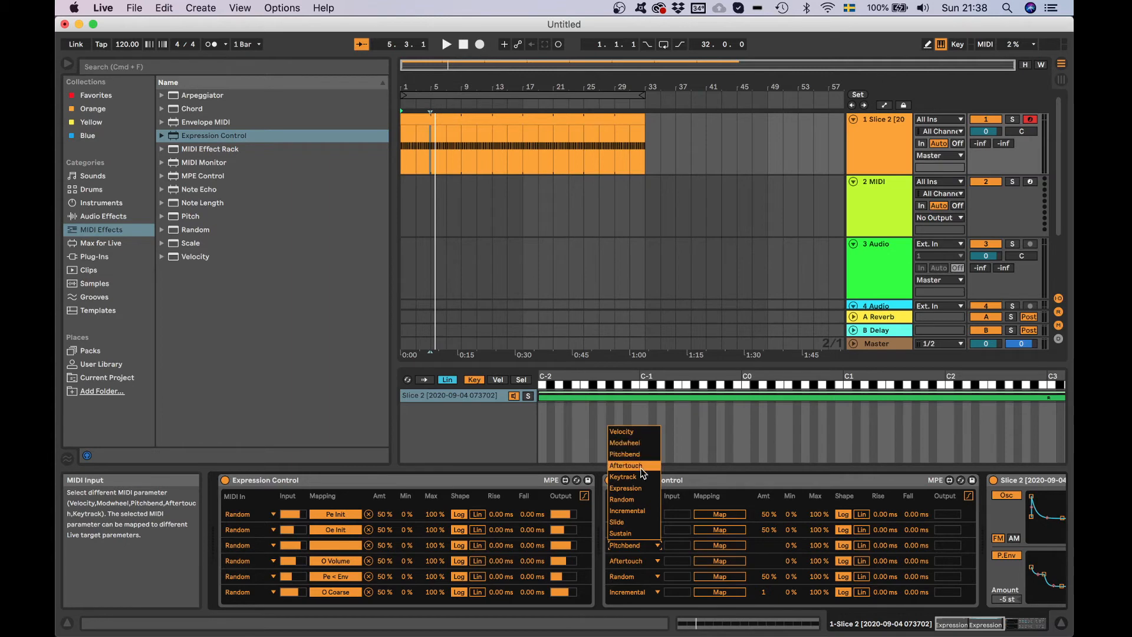
left_click(635, 499)
left_click(626, 576)
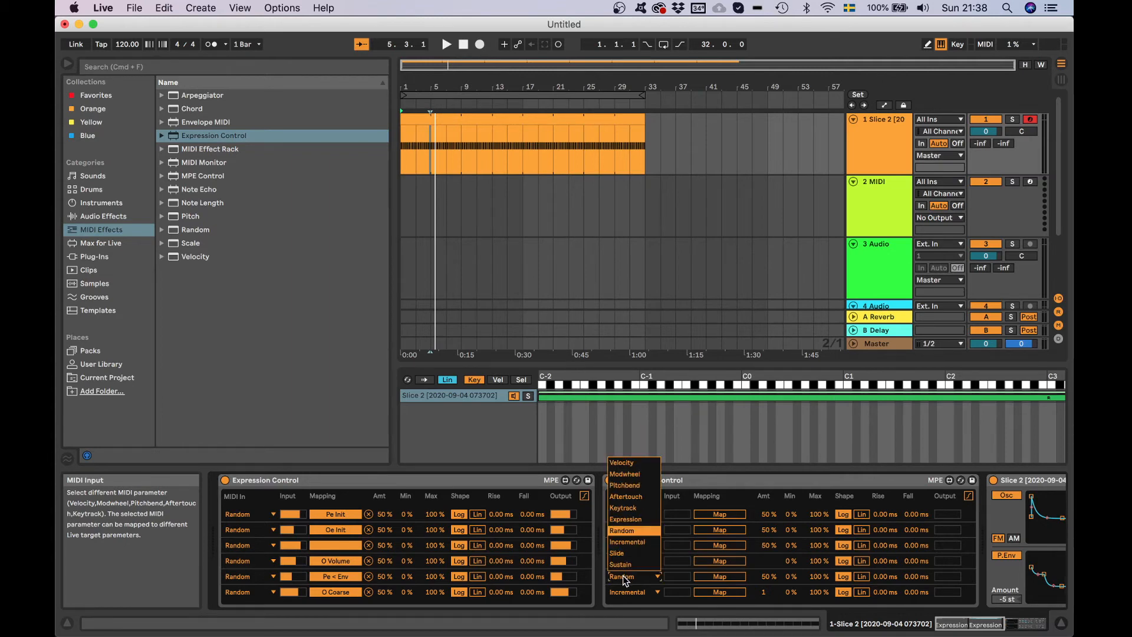
left_click(637, 532)
left_click(629, 590)
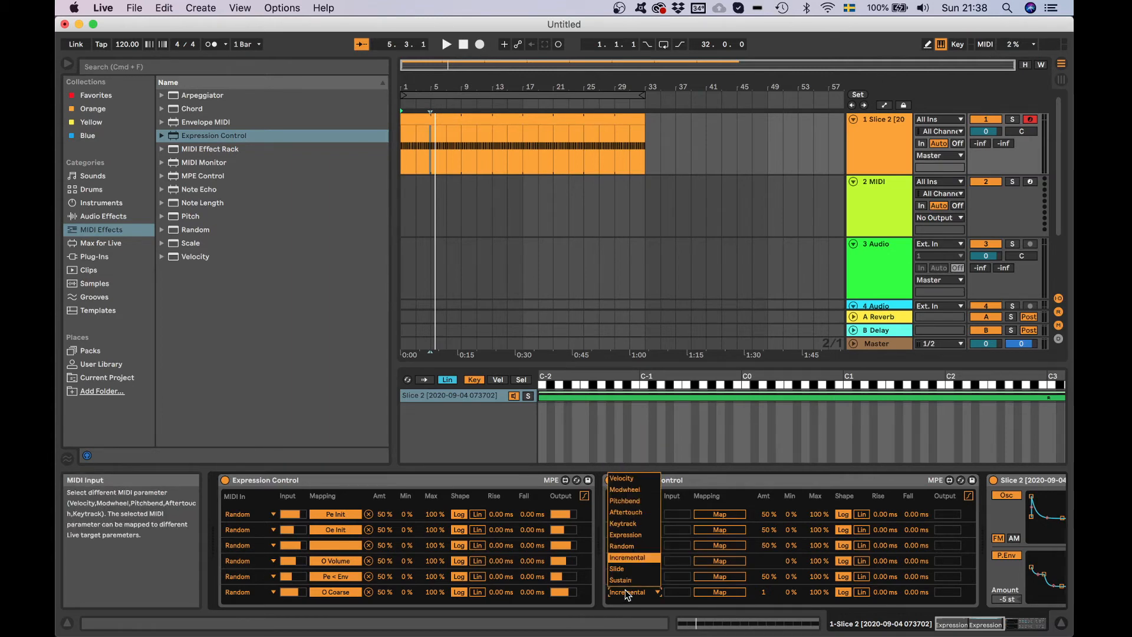
left_click(633, 551)
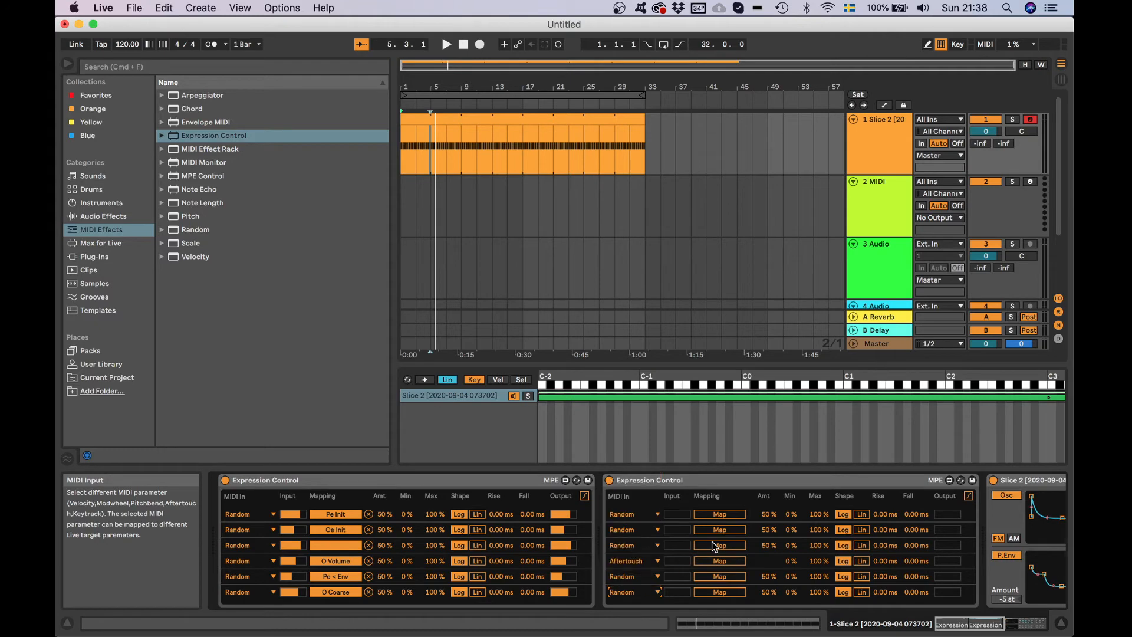
Step: Map the second Expression Control's first Random source to Sampler's transposition
left_click(721, 516)
scroll(720, 517, "right", 10)
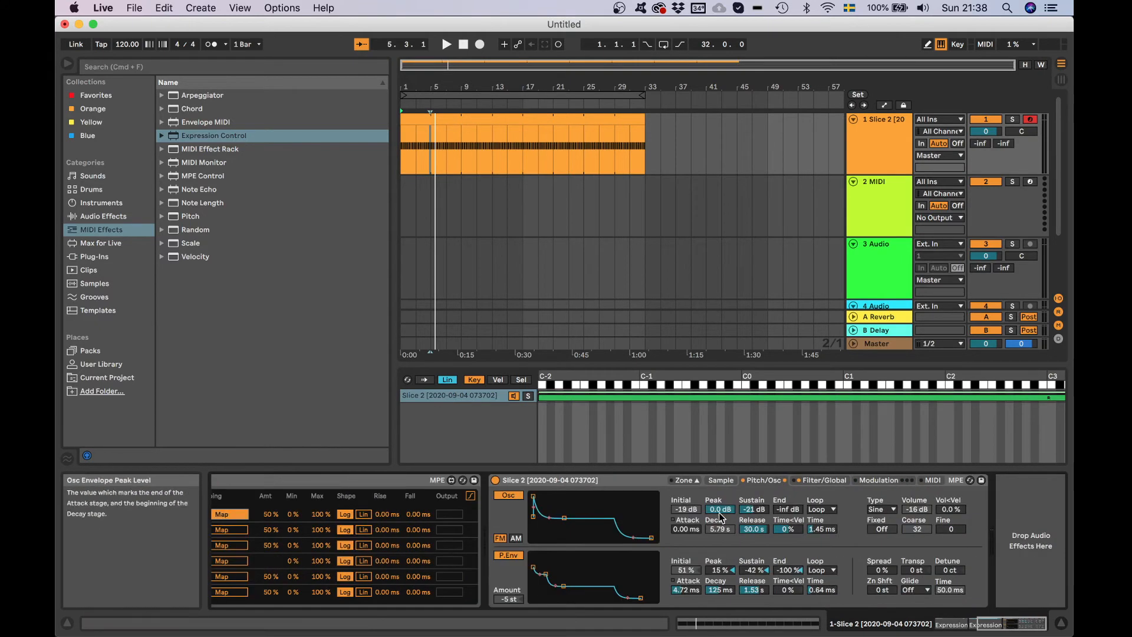
left_click(914, 571)
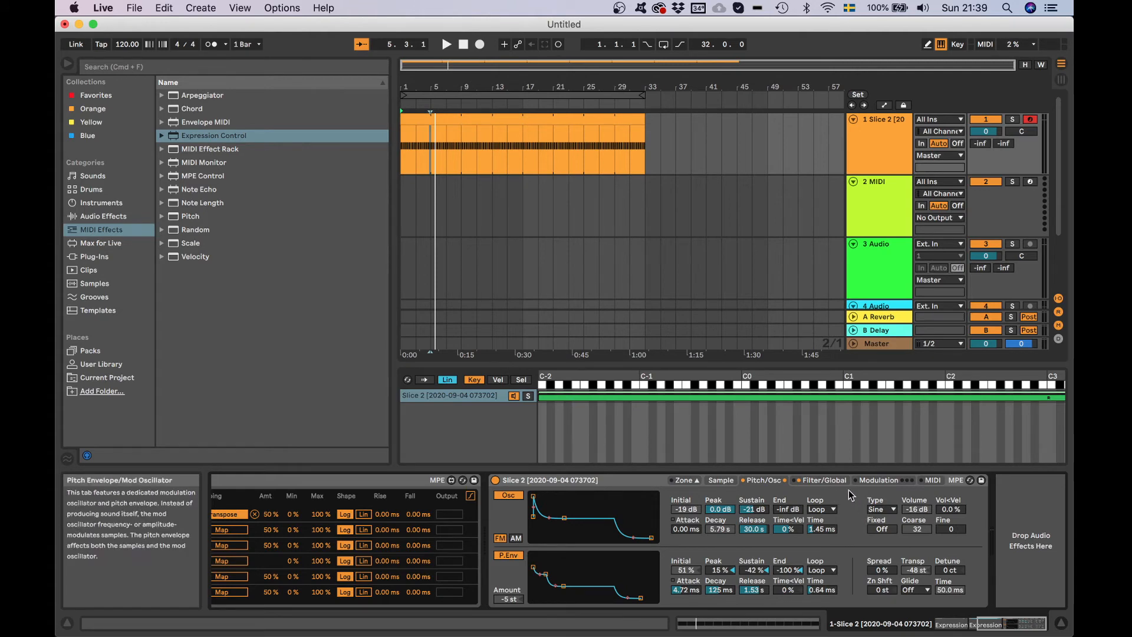
Step: Enable Sampler's LFO 2 and LFO 3, and map the second Random source to LFO 2's synced rate
left_click(878, 480)
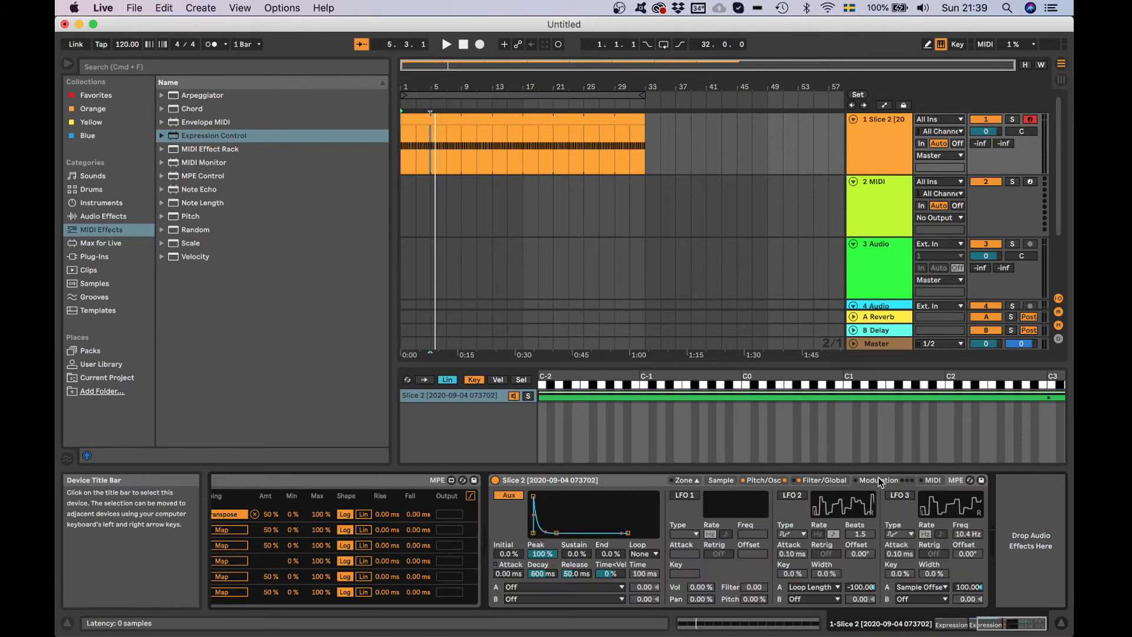
left_click(788, 497)
scroll(807, 555, "left", 8)
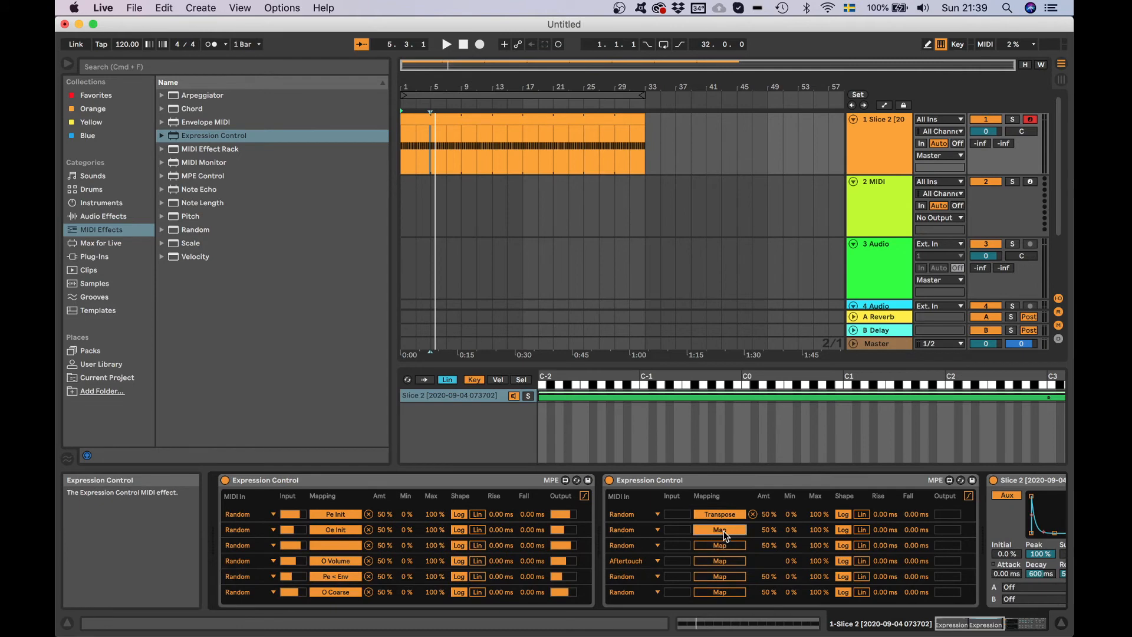
scroll(723, 531, "right", 10)
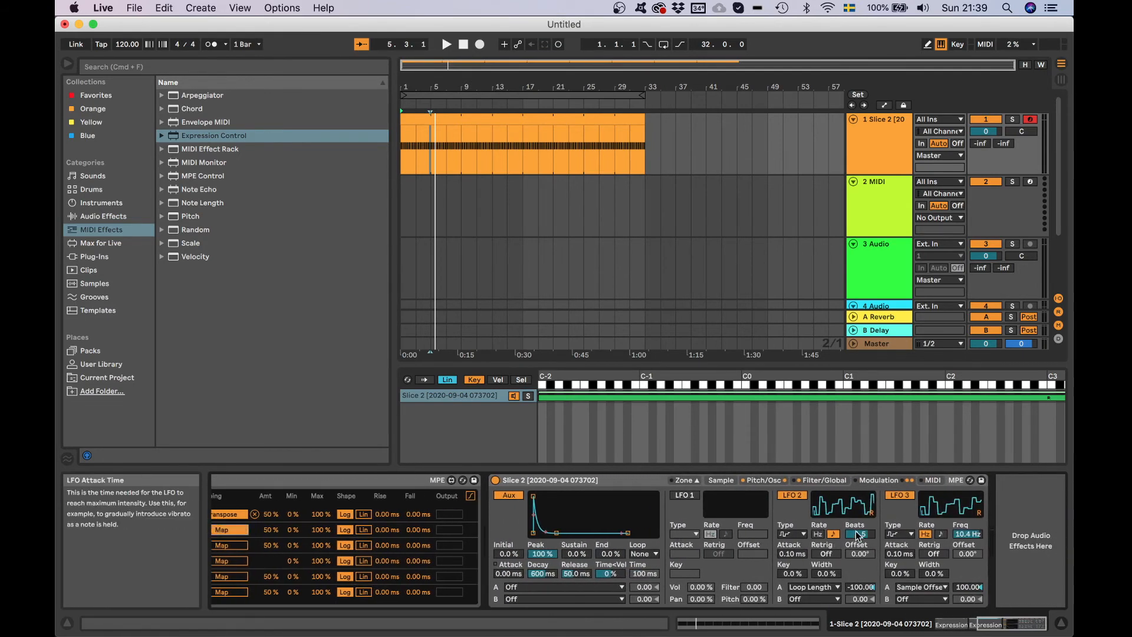
Step: Map the second Expression Control's third Random source to the LFO 3 frequency
scroll(577, 555, "left", 6)
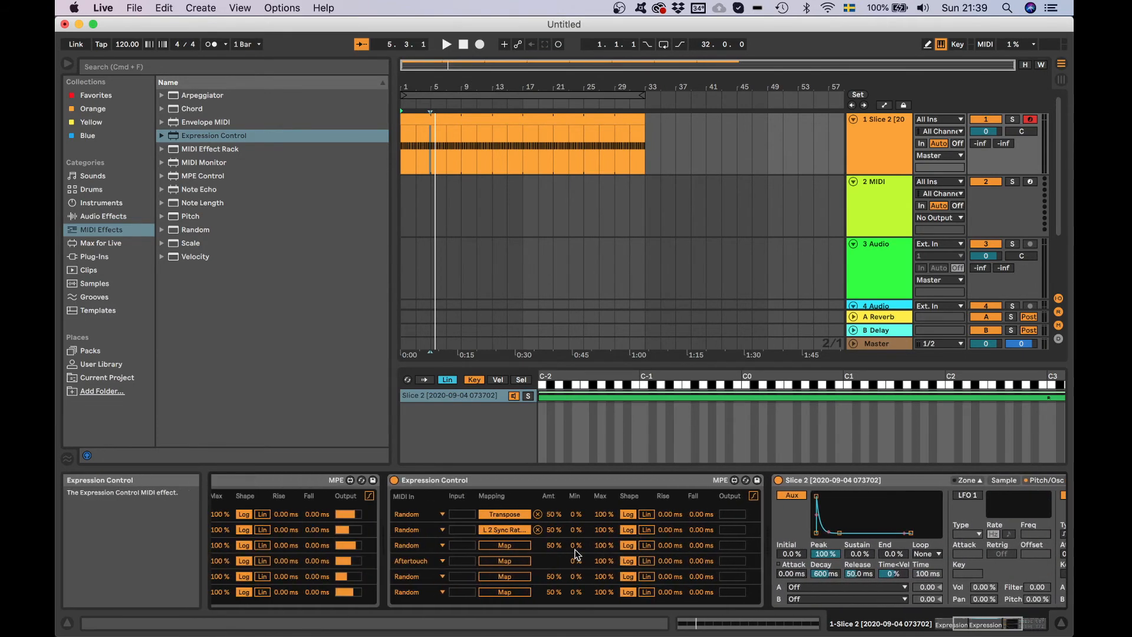
scroll(506, 540, "right", 8)
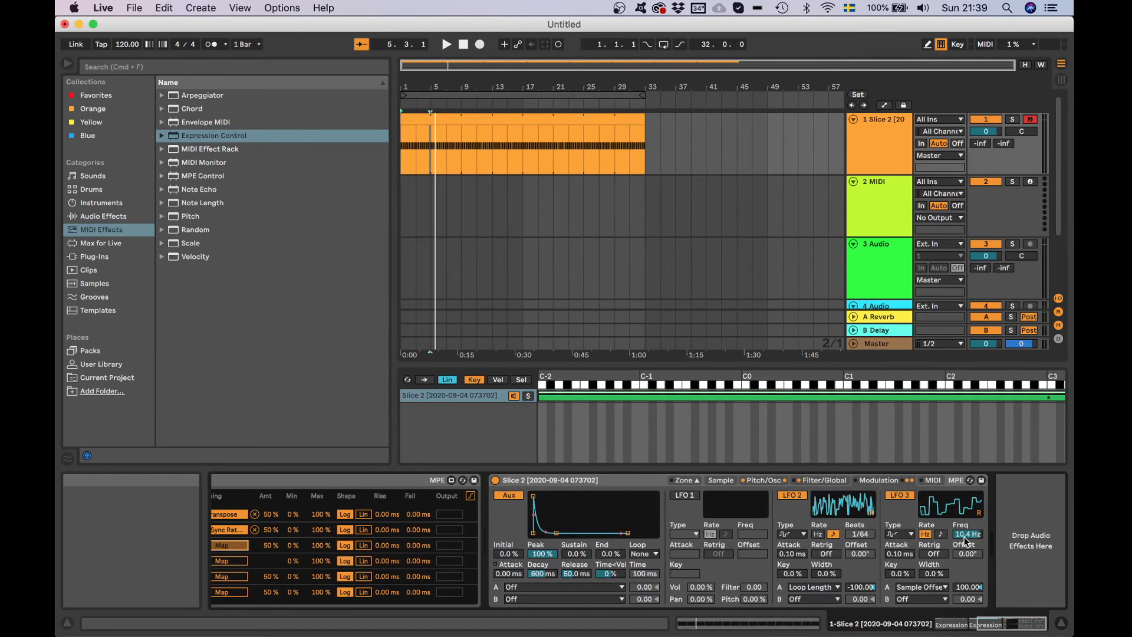
left_click(967, 536)
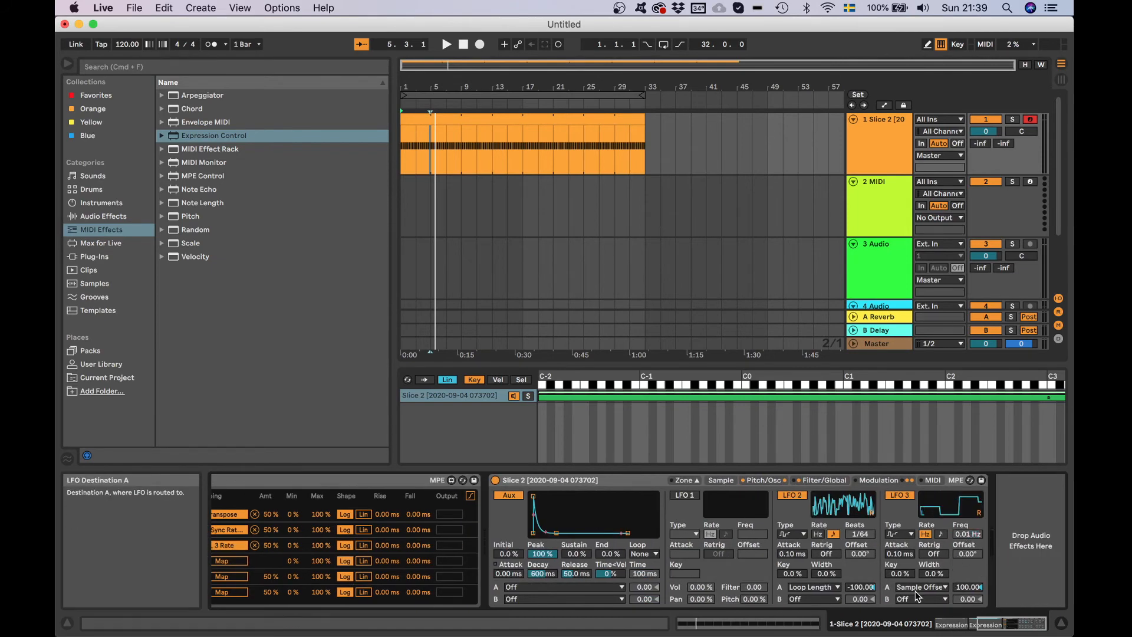
Step: Map the Aftertouch source in the second Expression Control to Sampler's filter frequency
scroll(398, 559, "left", 4)
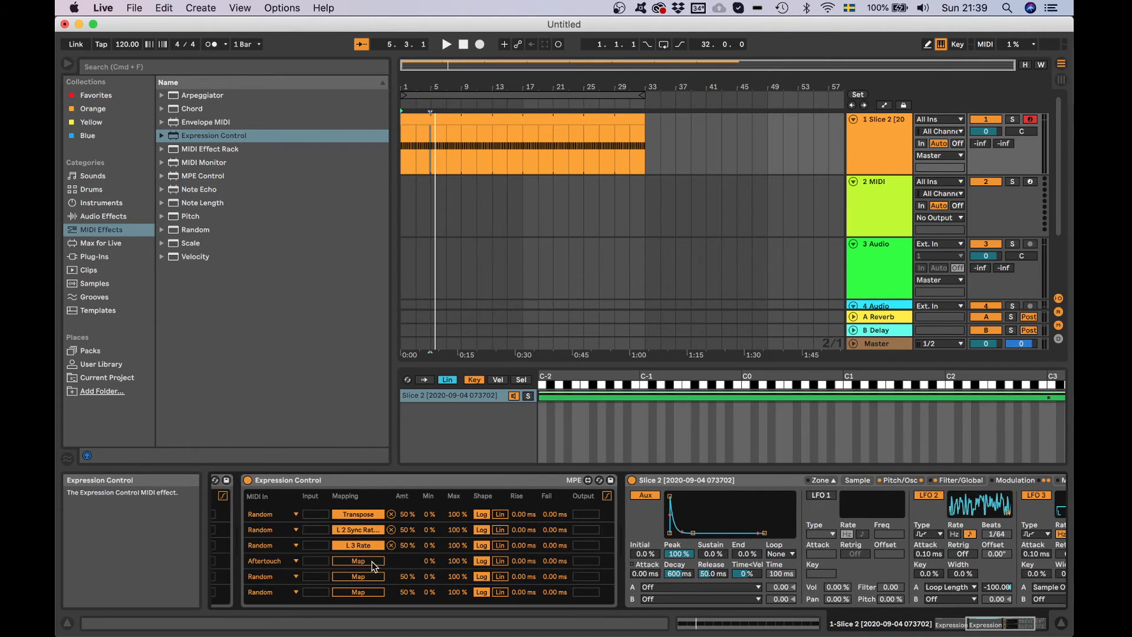
left_click(373, 561)
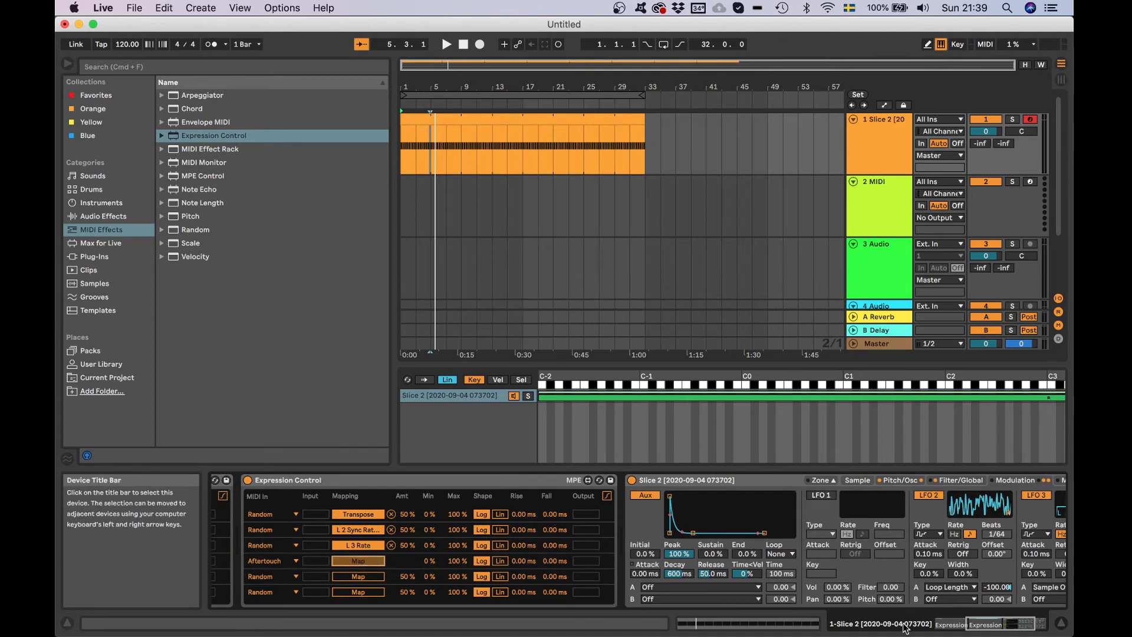
right_click(992, 587)
left_click(1000, 571)
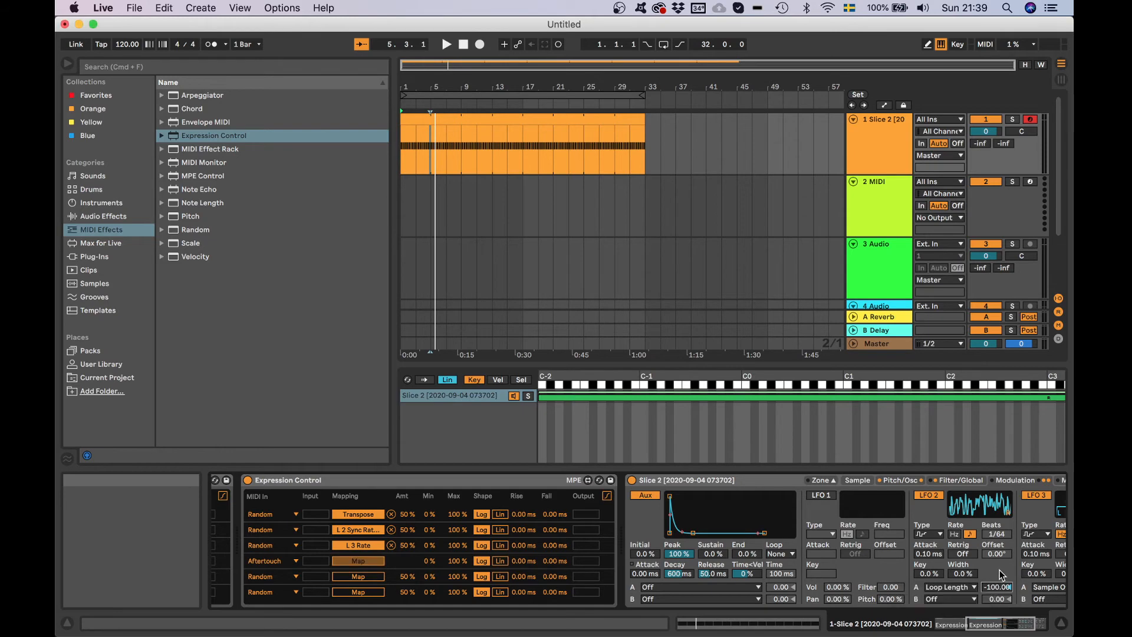
scroll(1000, 570, "right", 5)
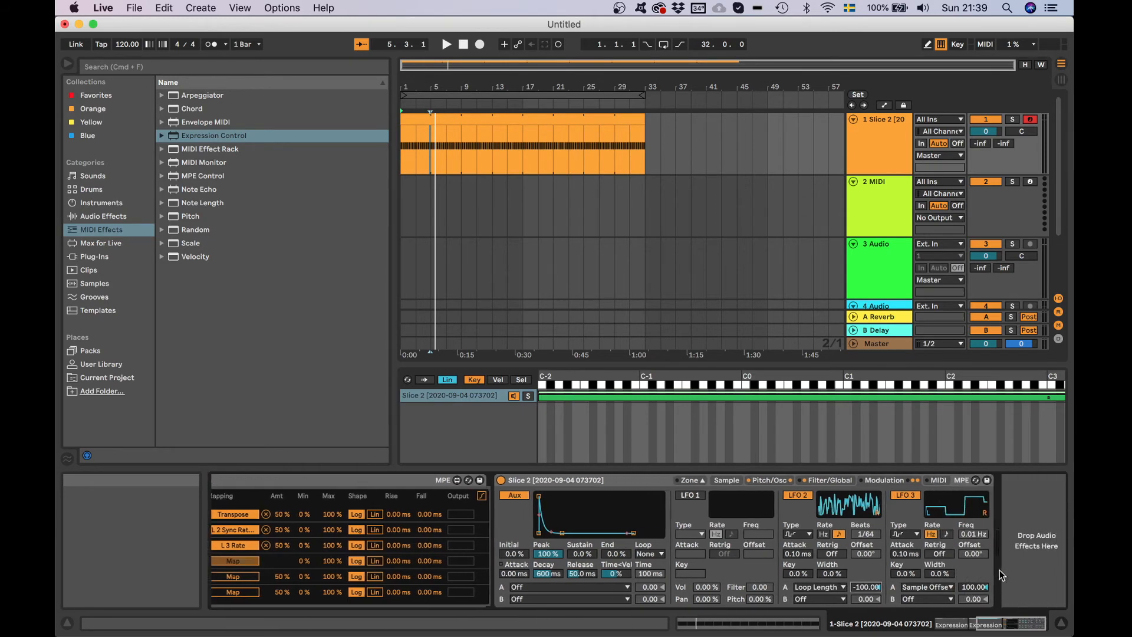
left_click(829, 480)
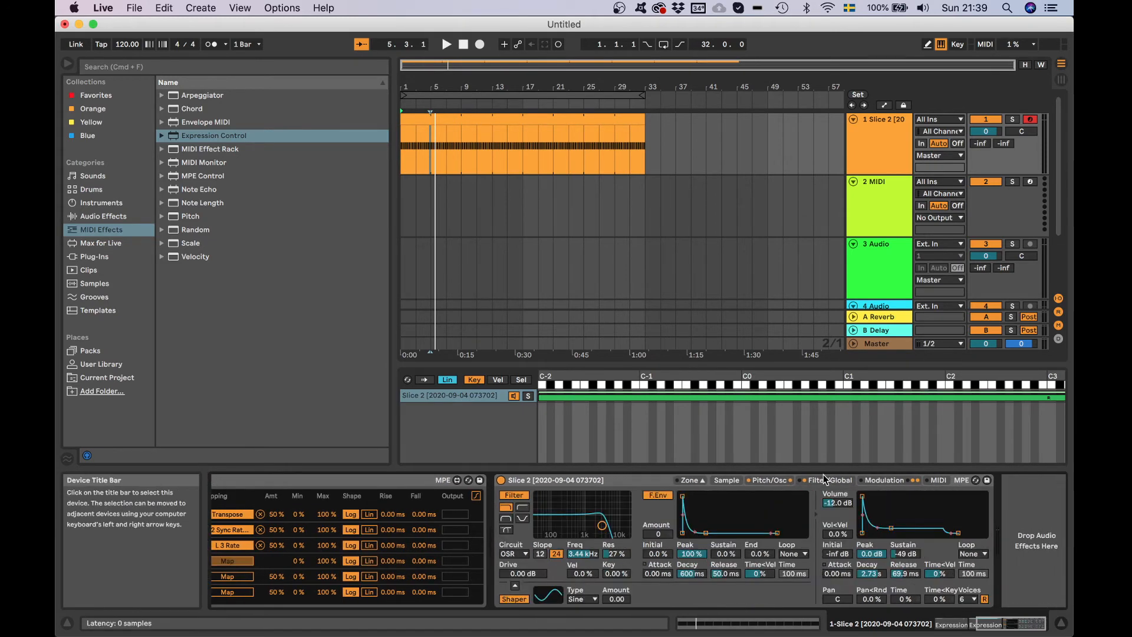
left_click(586, 556)
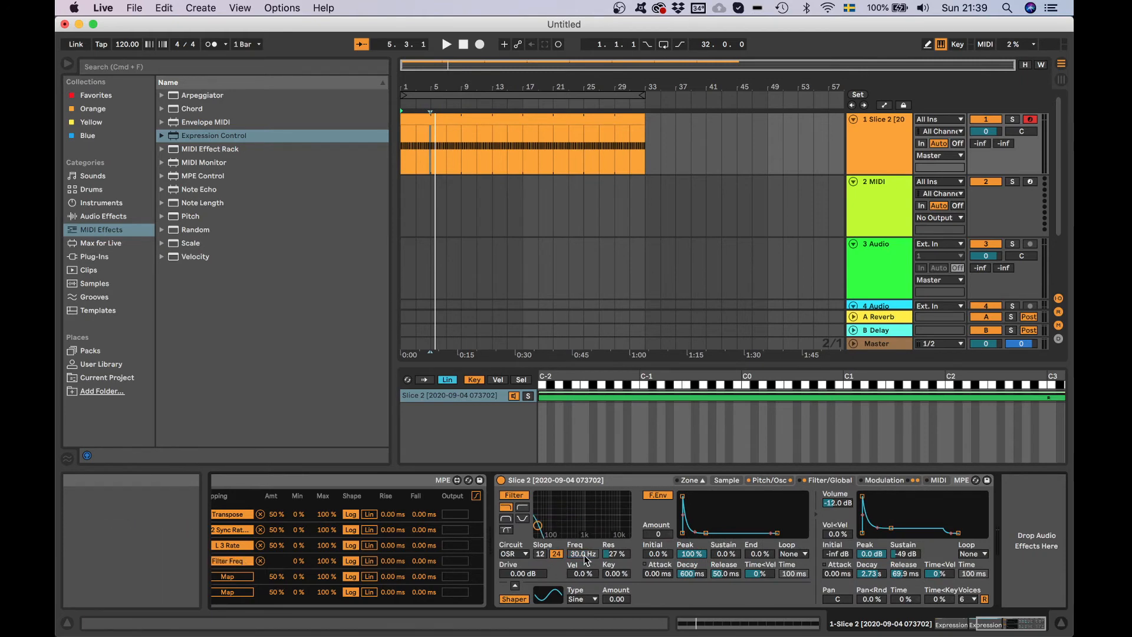
Step: Play the clip briefly, and raise the filter frequency mapping's minimum to 52%
key("space")
scroll(501, 604, "left", 3)
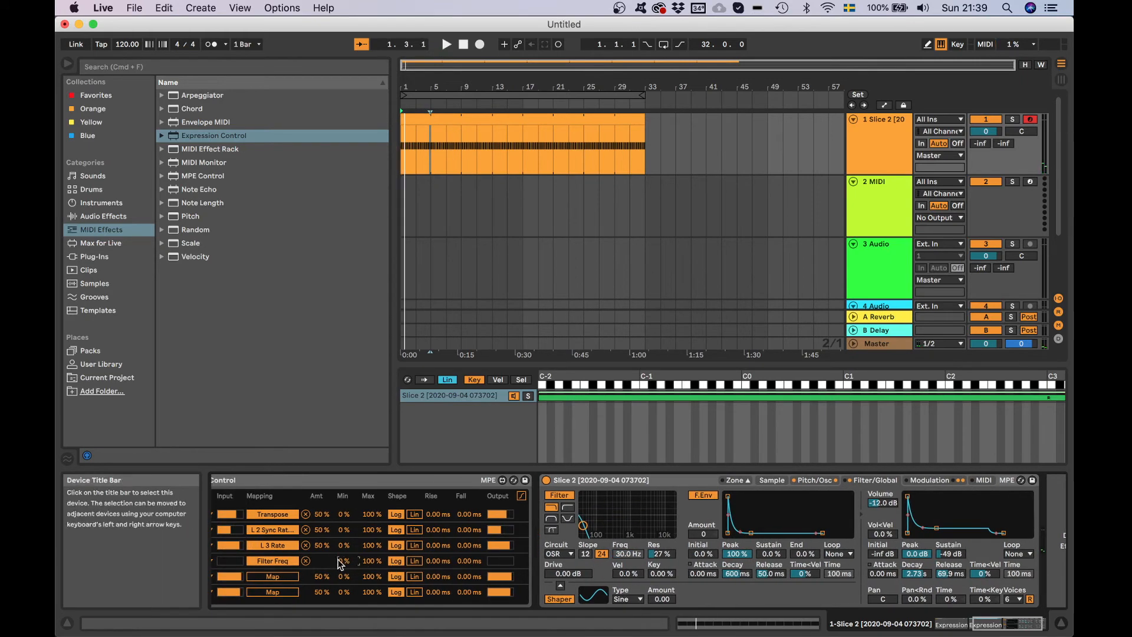
left_click_drag(345, 561, 345, 566)
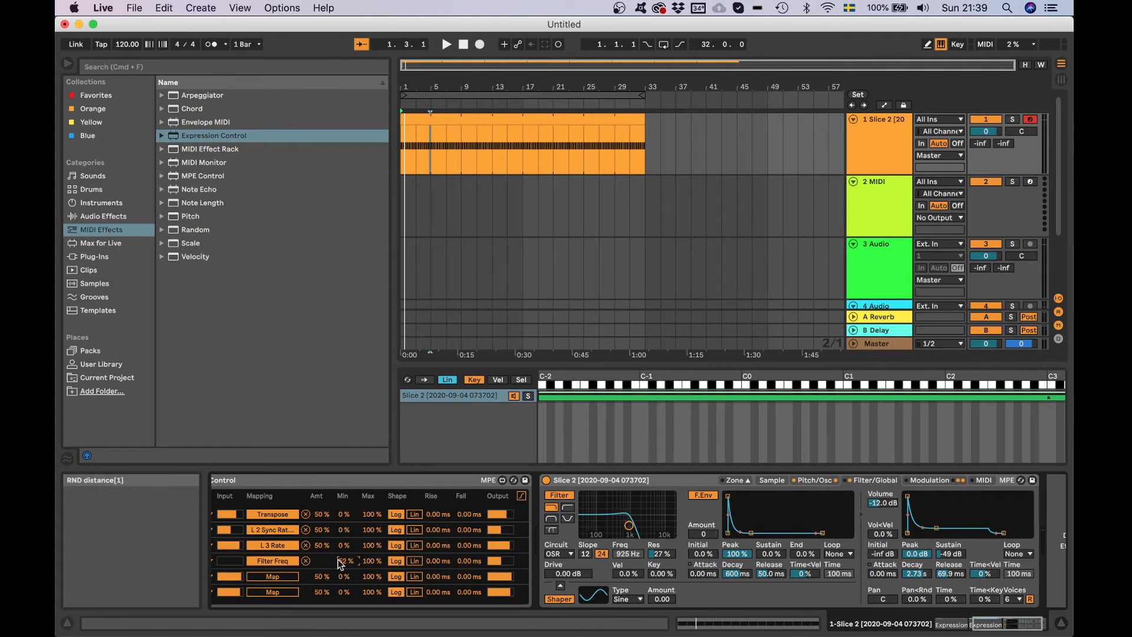
Step: Change the filter frequency mapping's source from Aftertouch to Random while the clip plays
key("space")
scroll(360, 574, "left", 3)
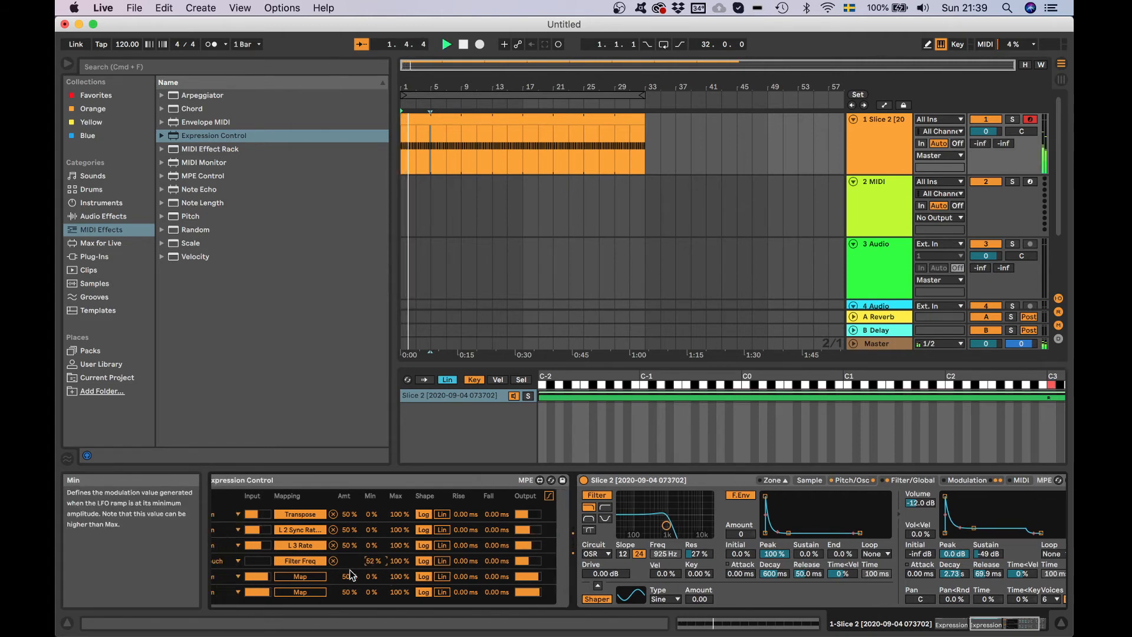
left_click(284, 560)
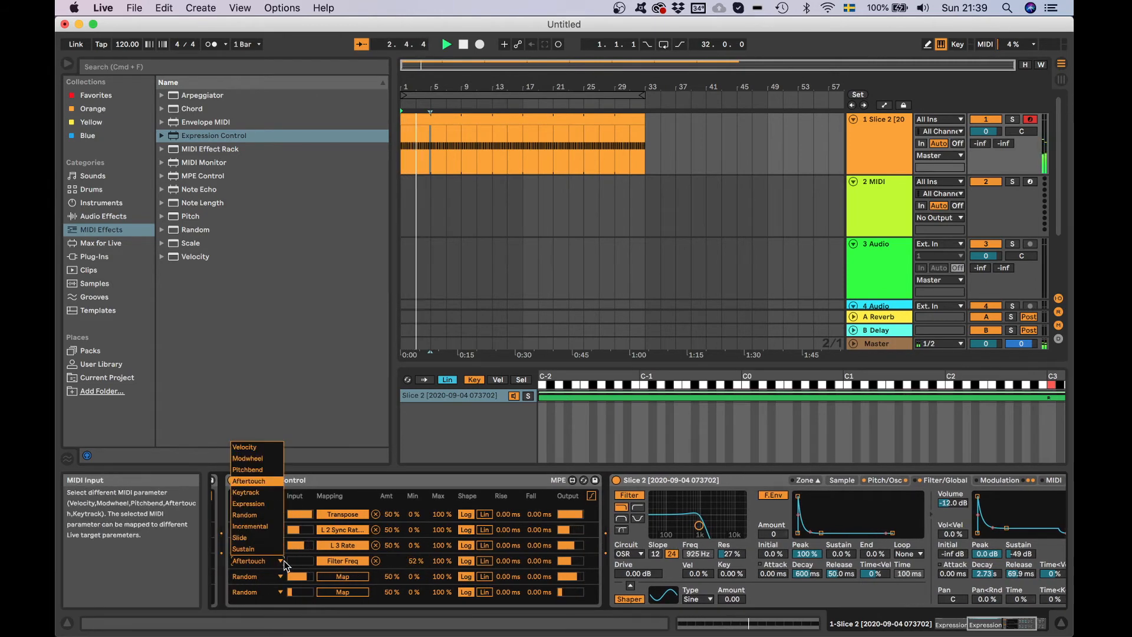
left_click(254, 517)
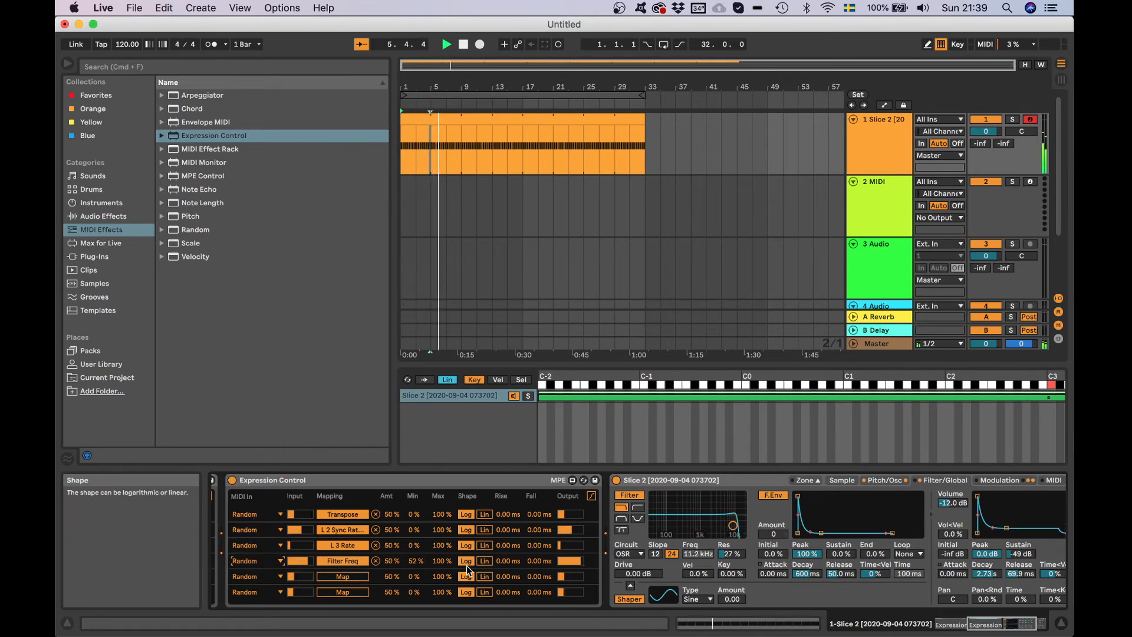
Step: Map the second Expression Control's fifth and sixth Random sources to Sampler's oscillator envelope loop time and pitch envelope loop time
left_click(985, 480)
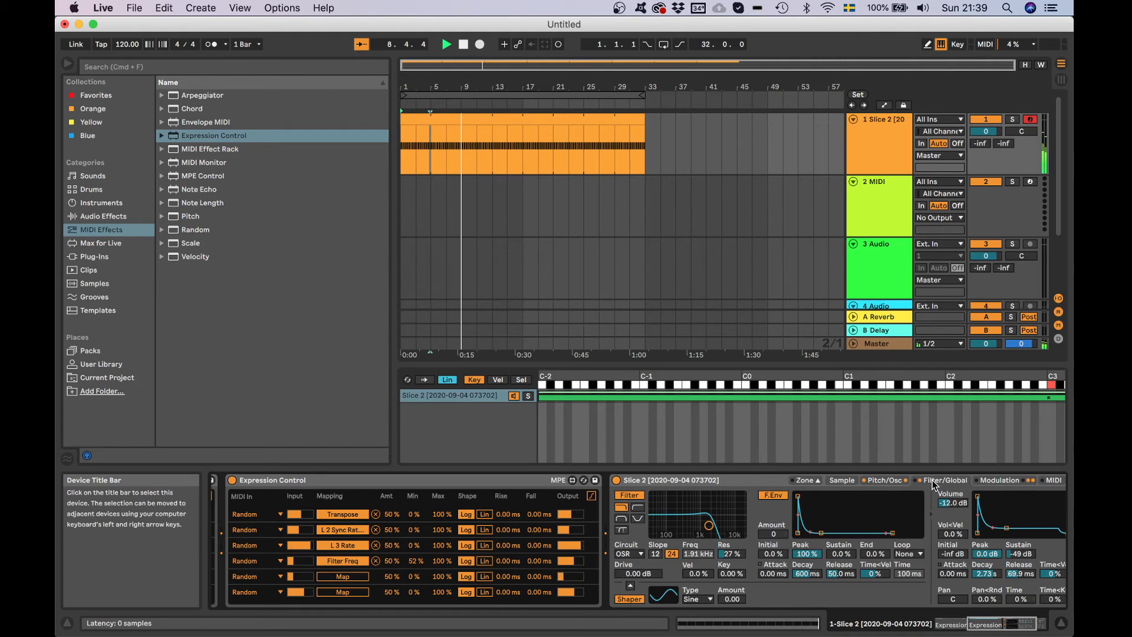
left_click(936, 480)
left_click(957, 480)
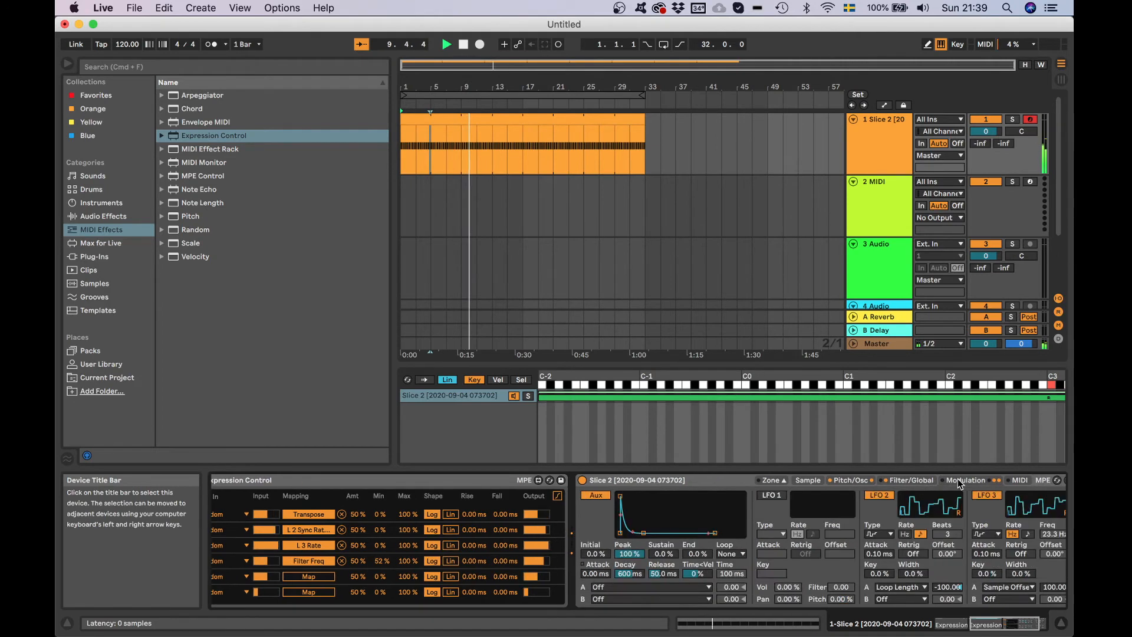
left_click(313, 576)
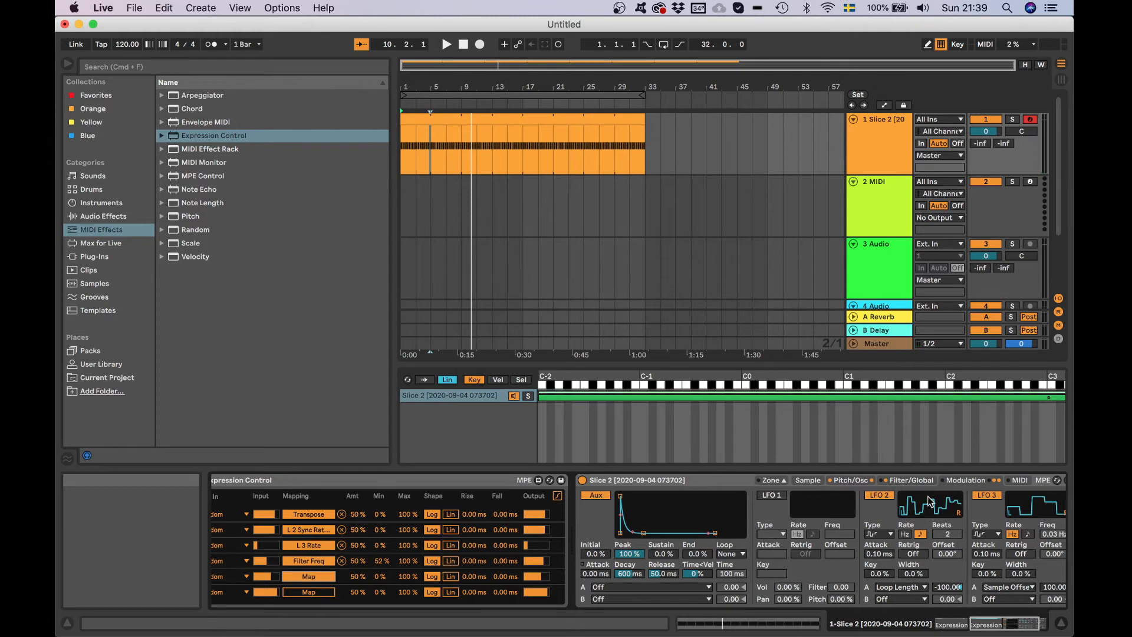
scroll(890, 484, "right", 3)
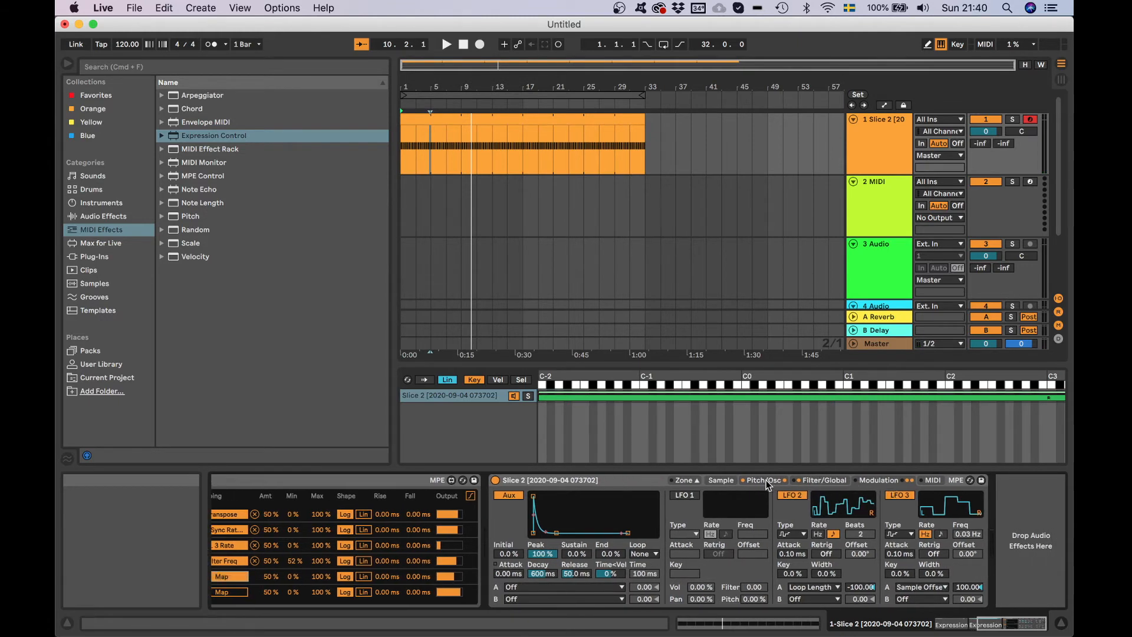
left_click(765, 480)
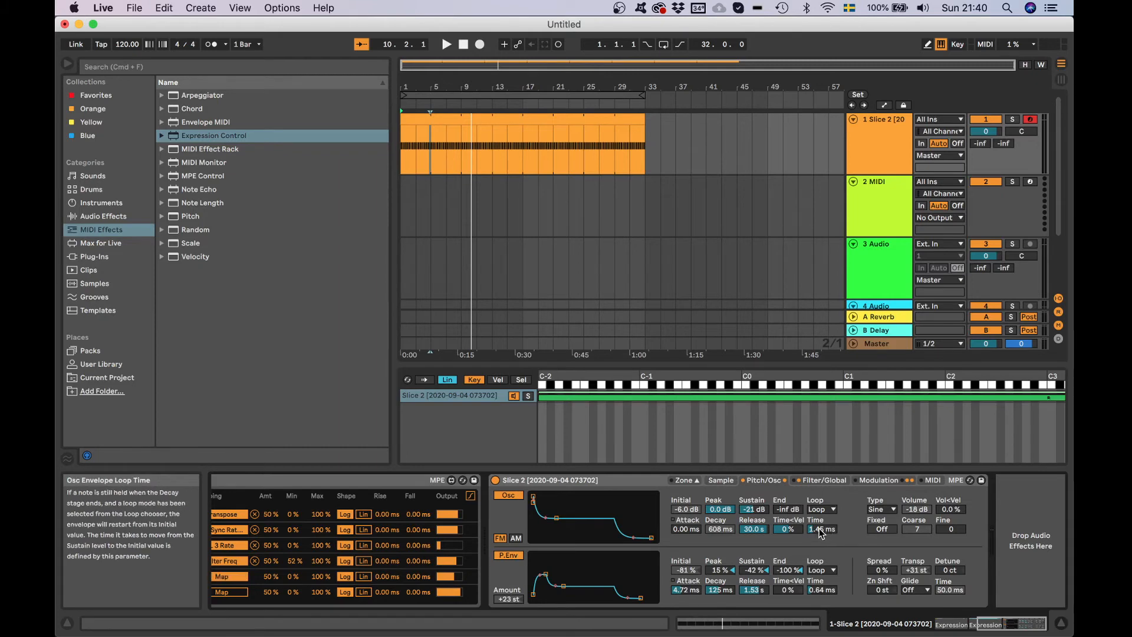
scroll(759, 549, "left", 3)
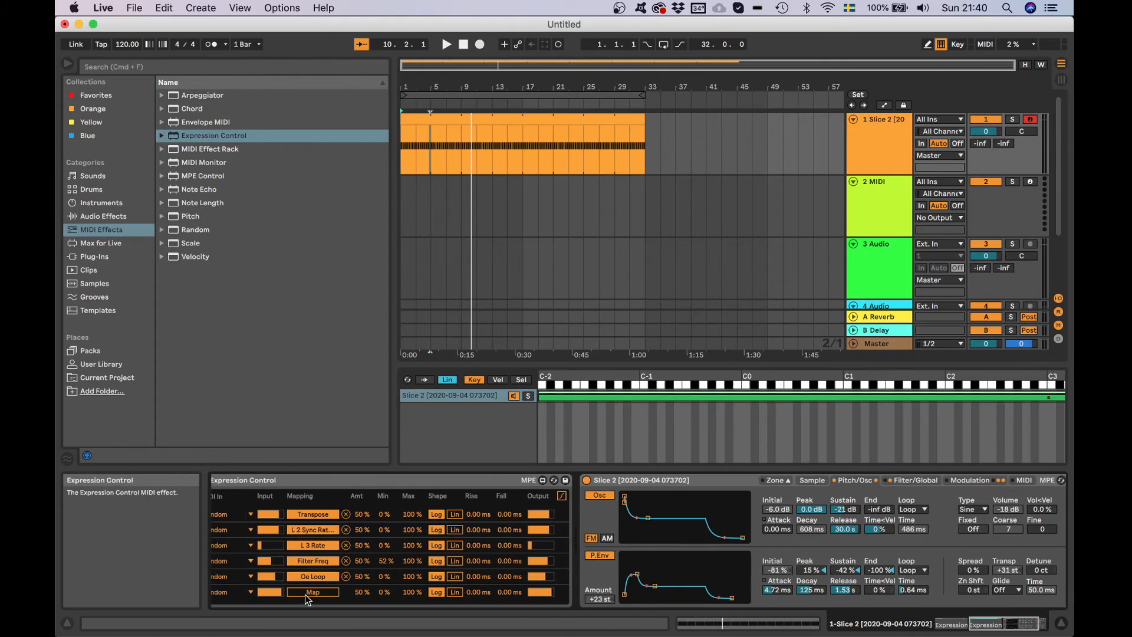
left_click(305, 592)
left_click(913, 590)
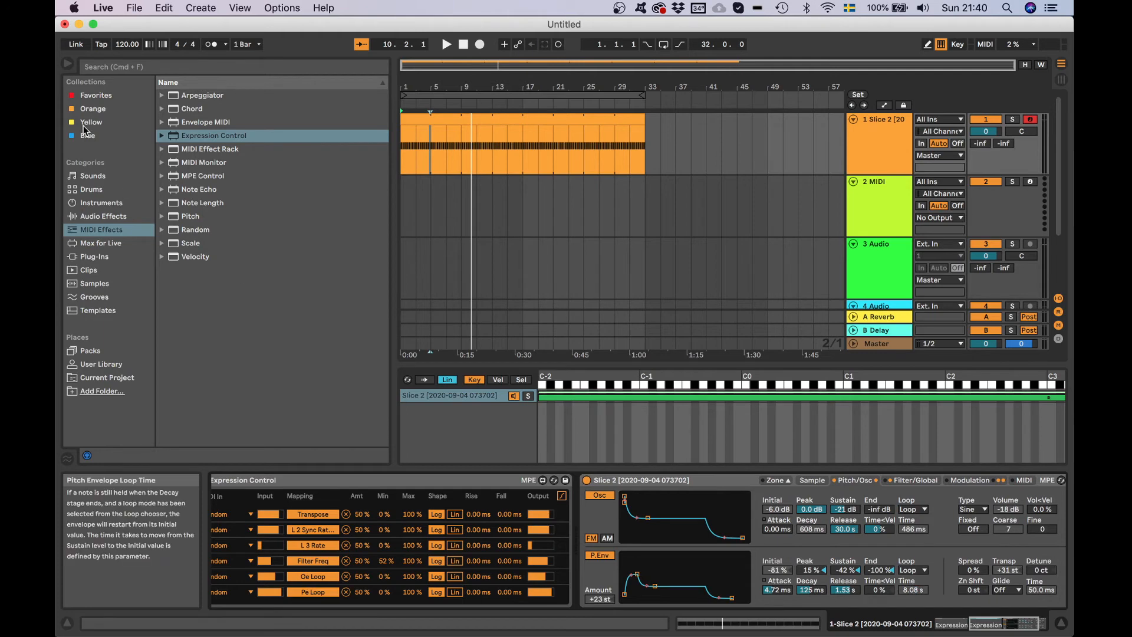
Step: Add a third Expression Control before Sampler and map its Random source to the pitch envelope's loop mode
left_click(198, 141)
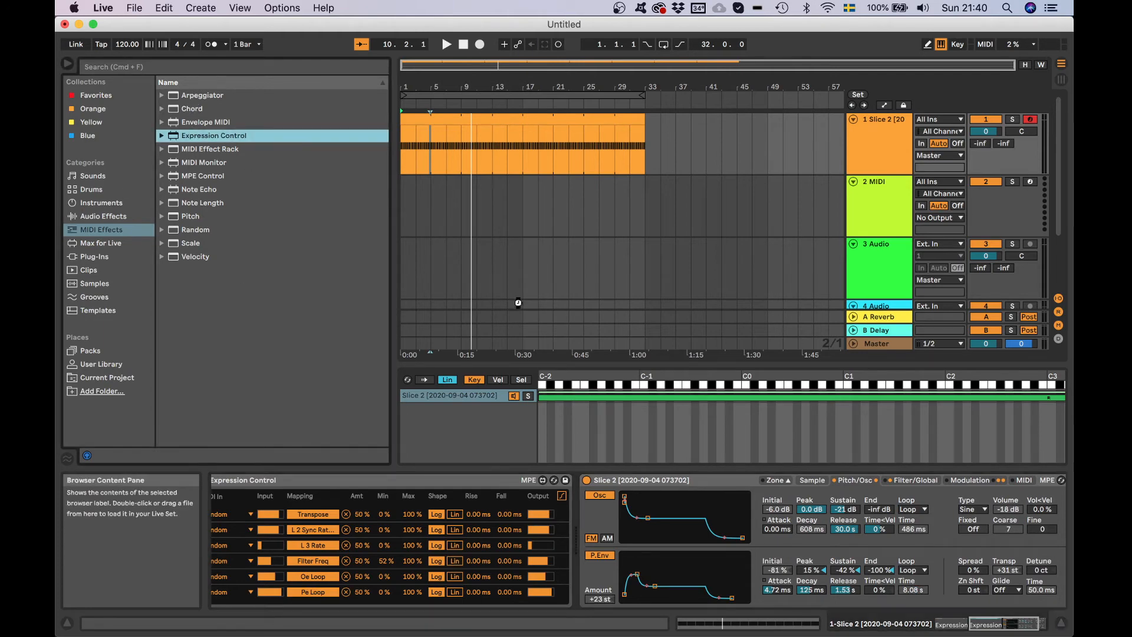
key("Return")
left_click(701, 578)
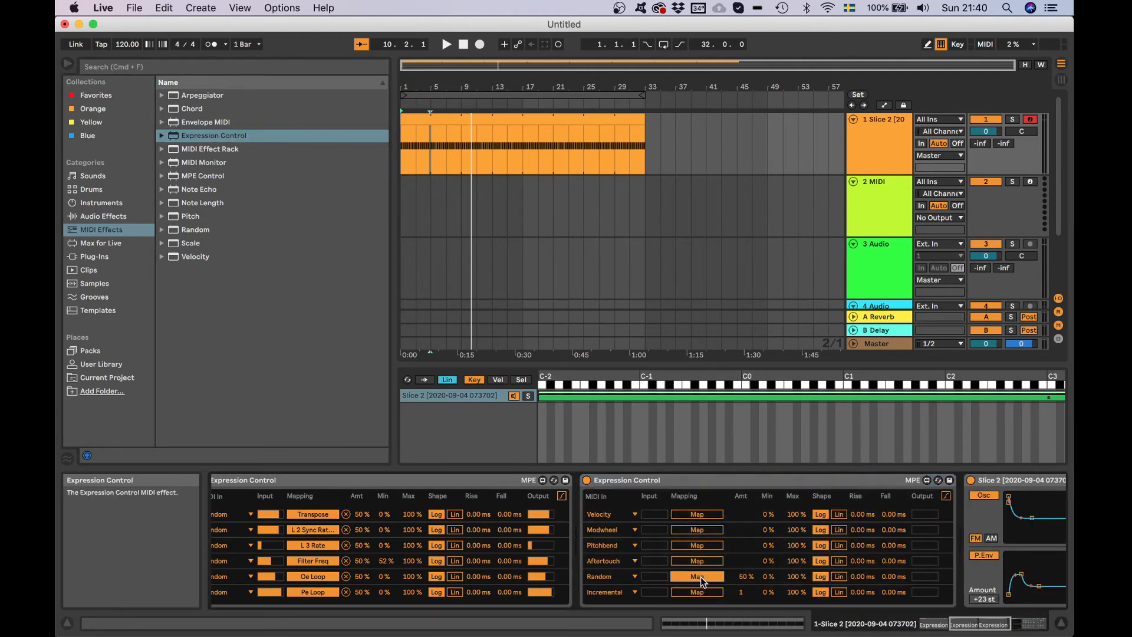
scroll(701, 577, "right", 10)
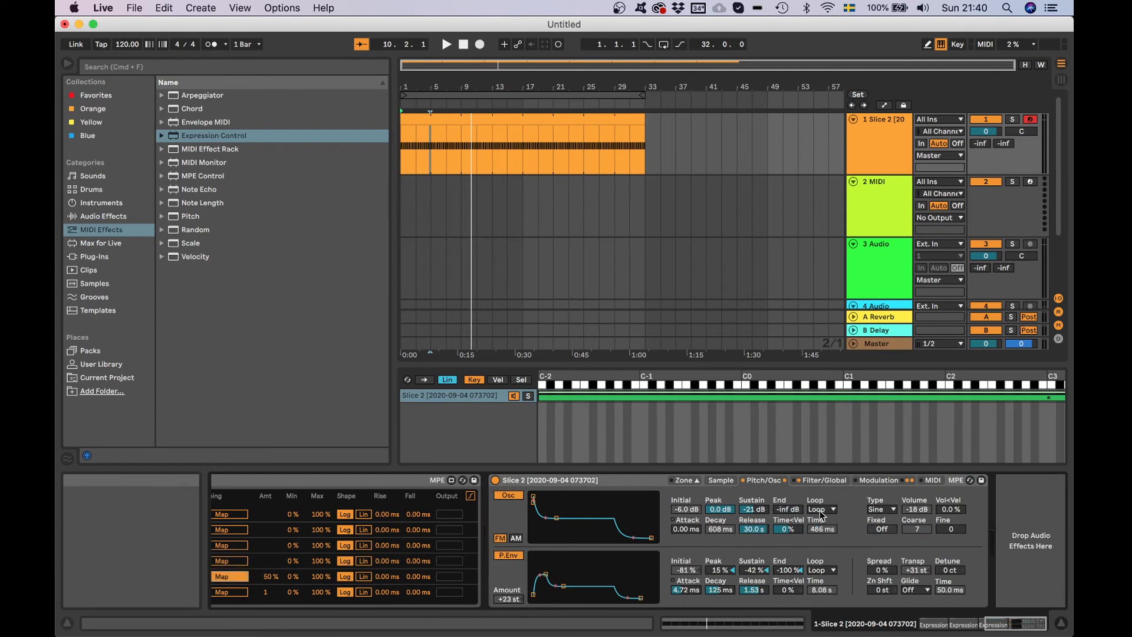
left_click(824, 570)
Step: Change the third Expression Control's Velocity source to Random, map it to the oscillator envelope's loop mode, and play the clip
scroll(331, 552, "left", 5)
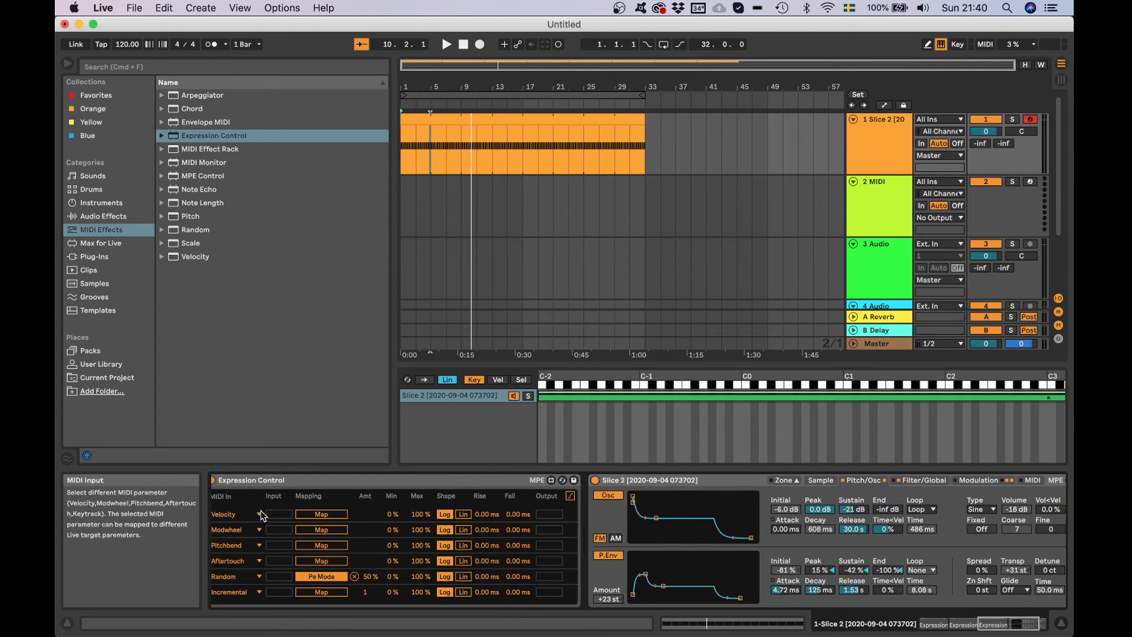
left_click(224, 515)
left_click(226, 470)
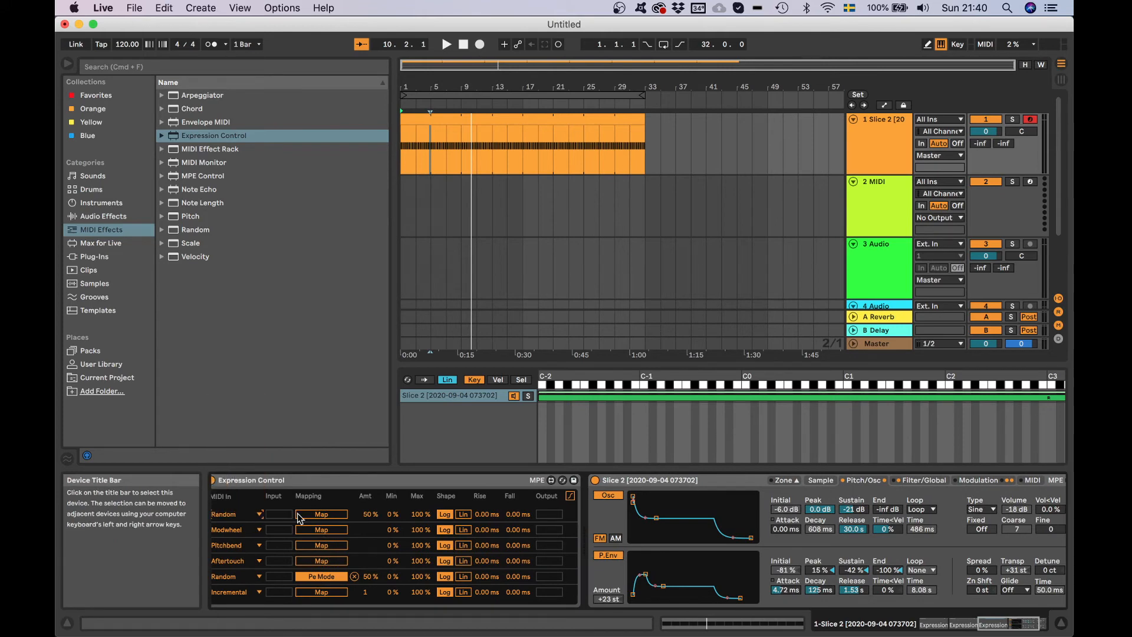
left_click(924, 509)
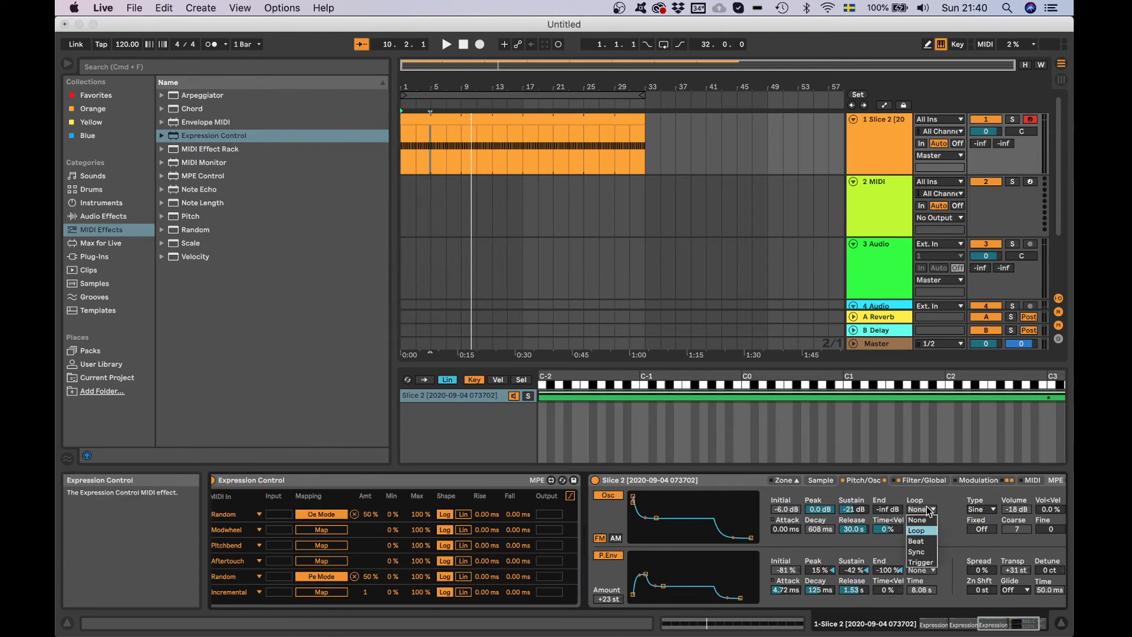
left_click(915, 549)
key("space")
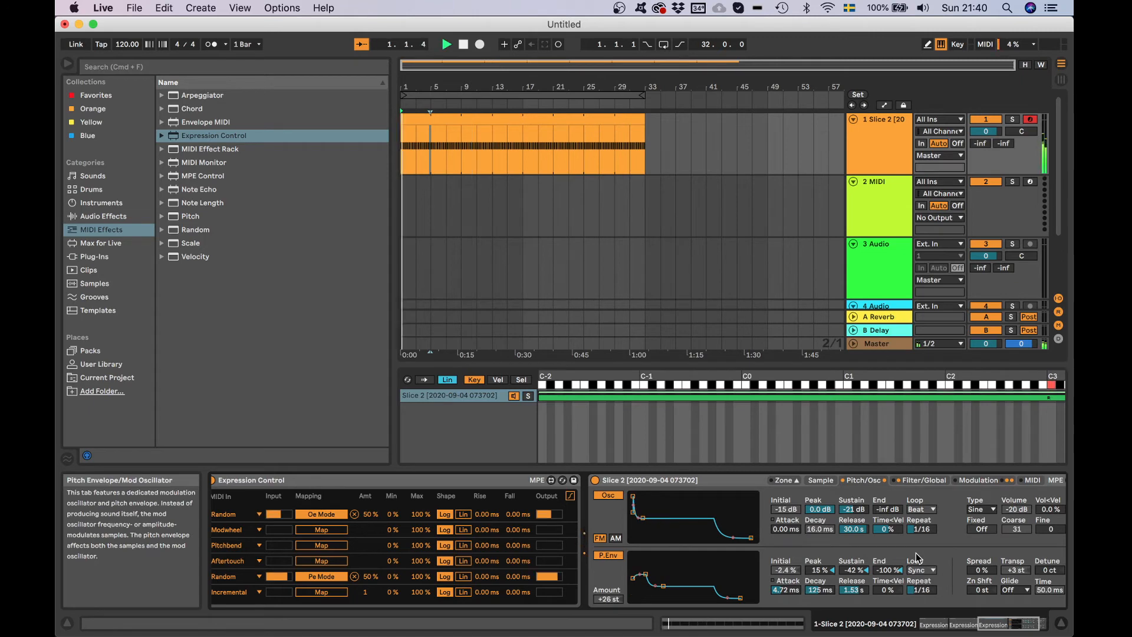
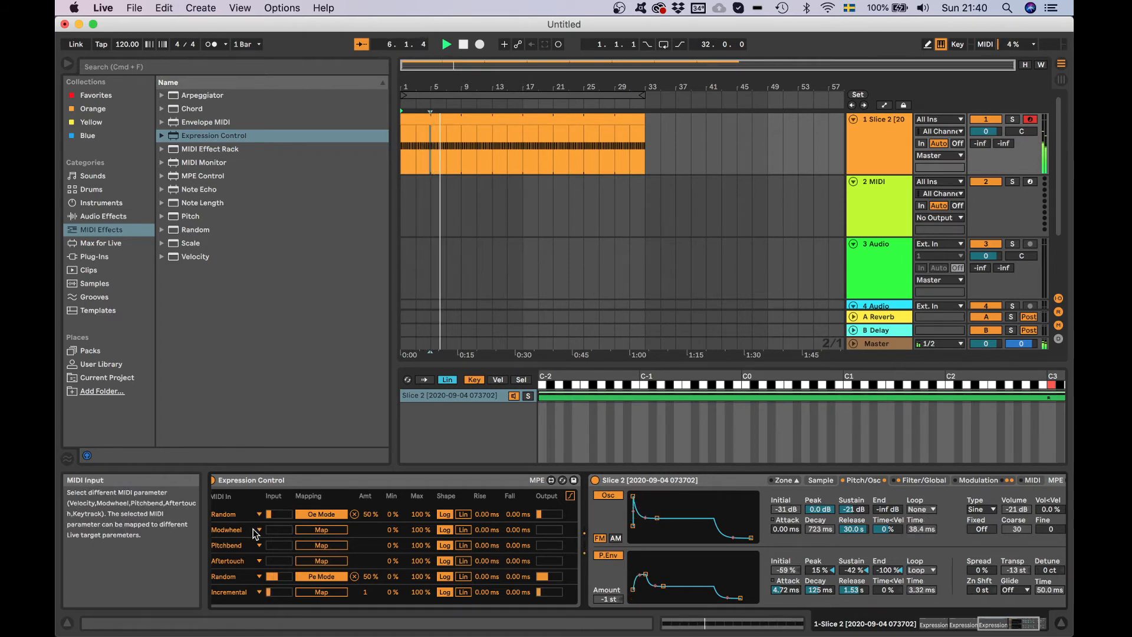
Step: Change the third Expression Control's Modwheel source to Random and map it to the volume envelope decay with a 14% minimum
scroll(957, 528, "right", 3)
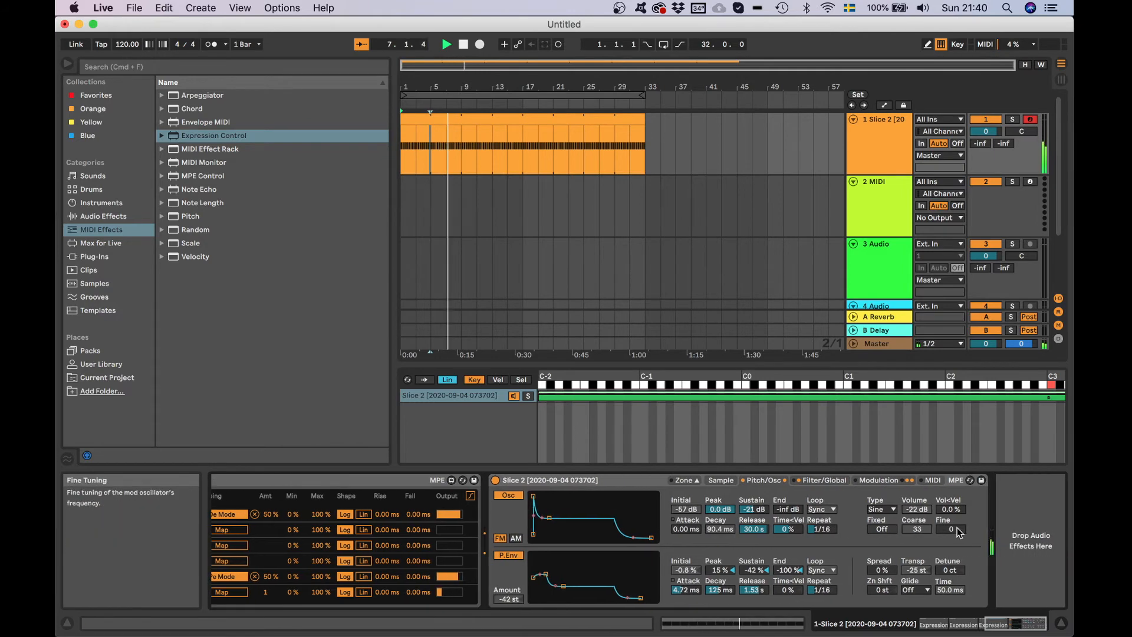
left_click(822, 480)
scroll(515, 553, "left", 3)
scroll(516, 553, "left", 4)
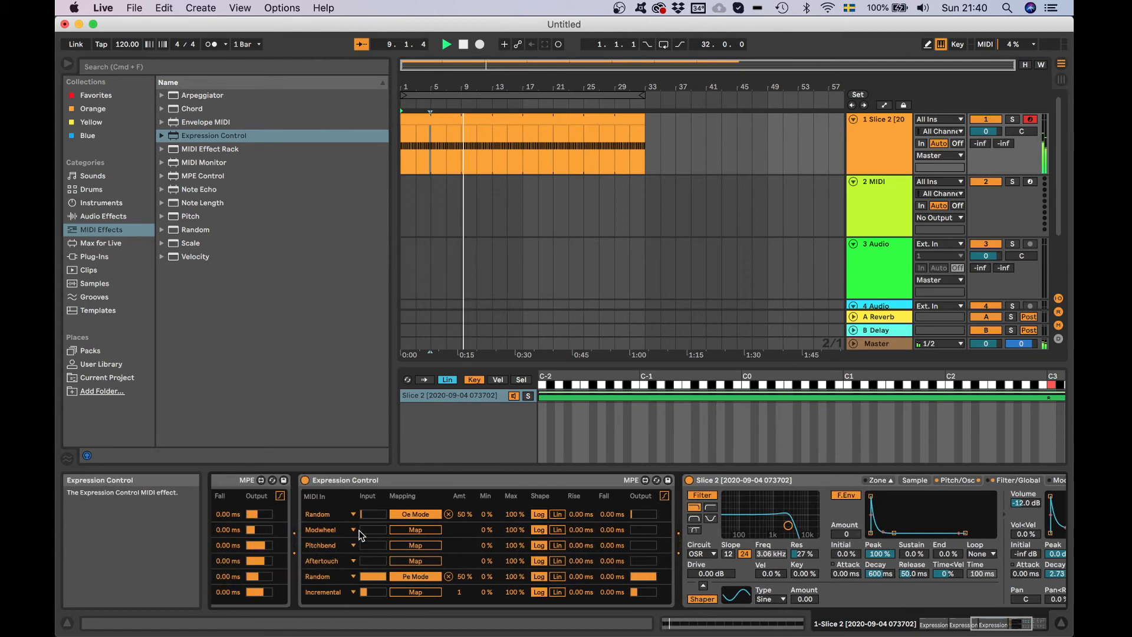
left_click(354, 530)
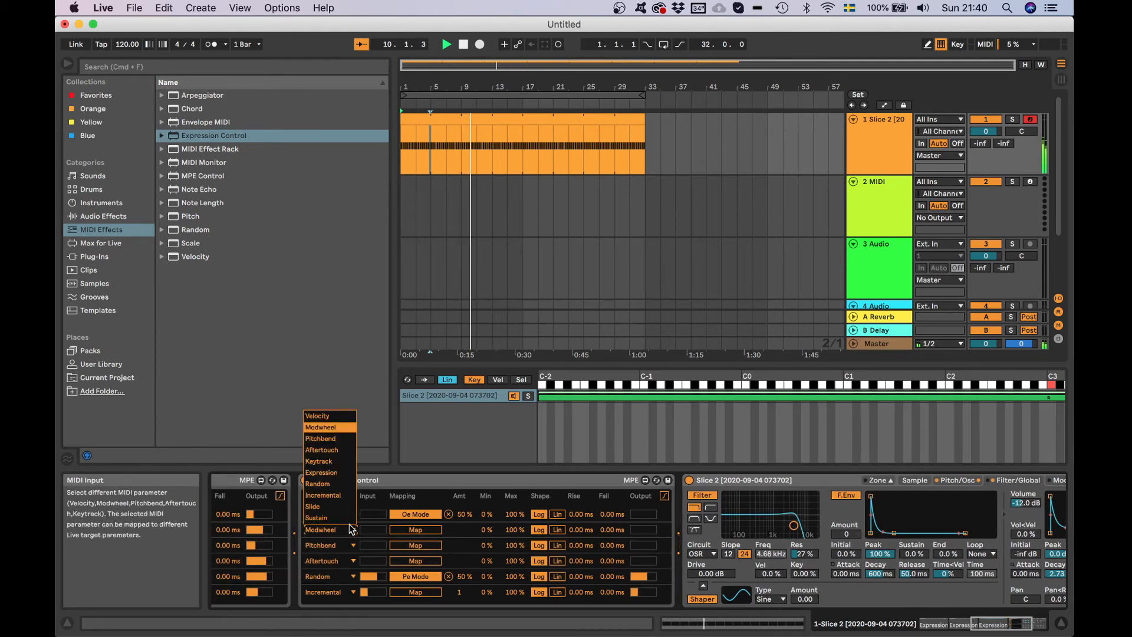
left_click(337, 482)
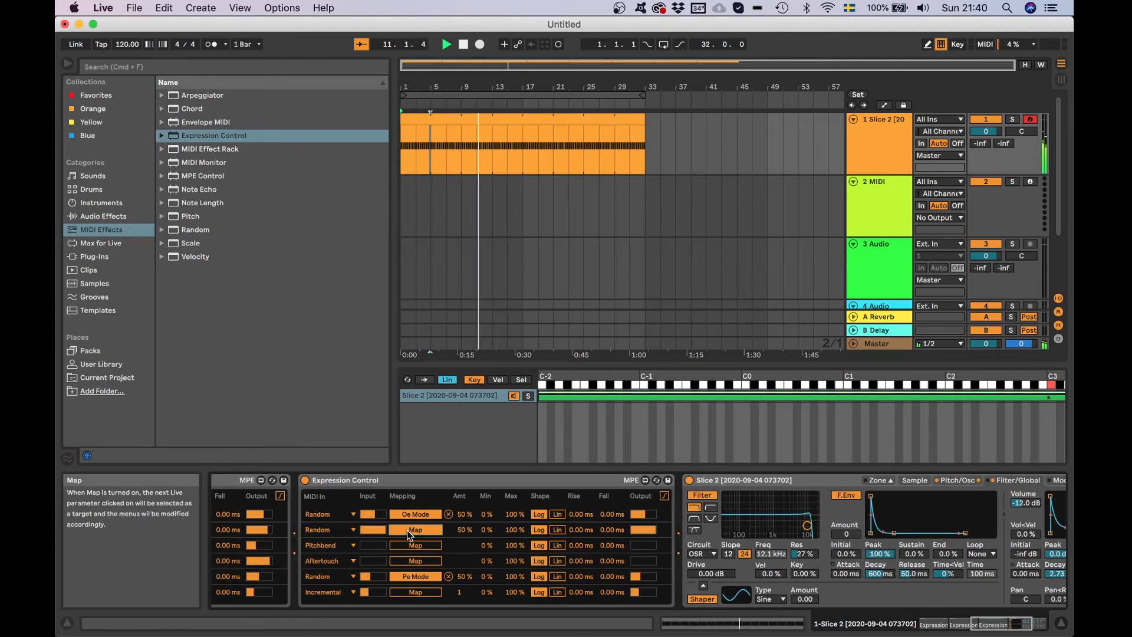
scroll(407, 530, "right", 5)
left_click(872, 574)
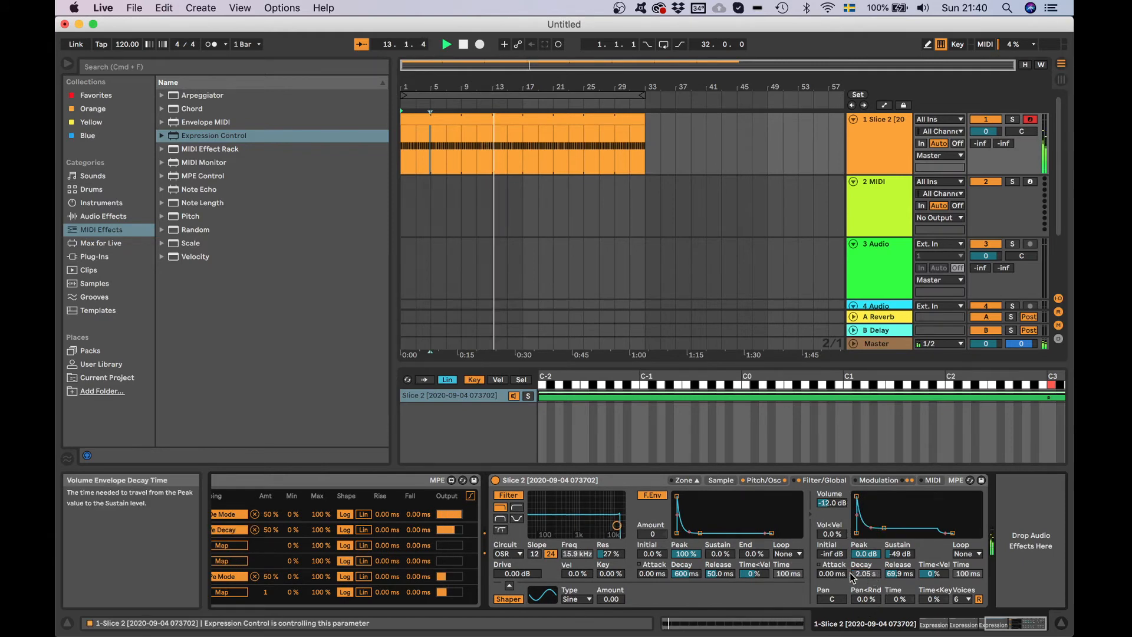
scroll(795, 572, "left", 8)
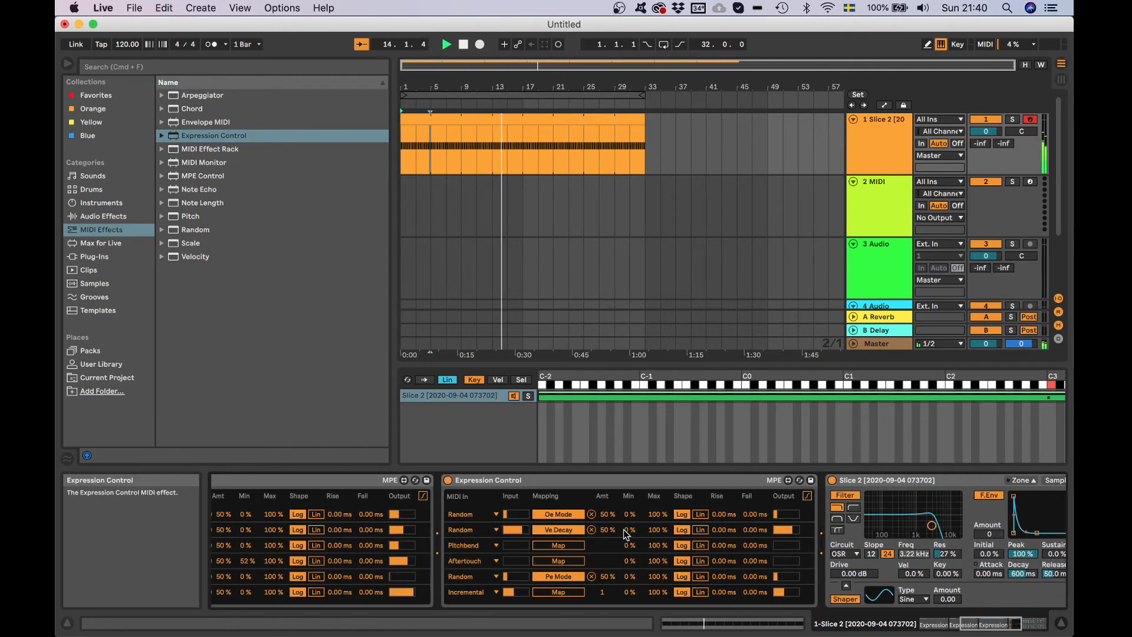
left_click_drag(628, 529, 629, 515)
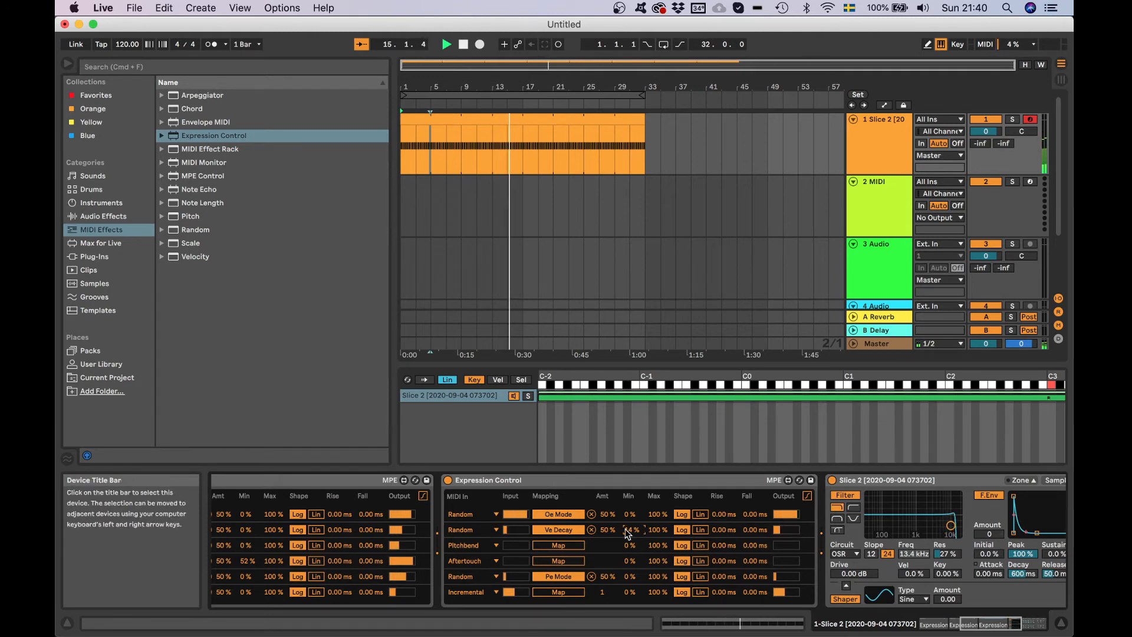
Step: Set Sampler's filter type to Morph, and map the Pitchbend slot, switched to Random, to the filter's morph amount
scroll(627, 534, "right", 7)
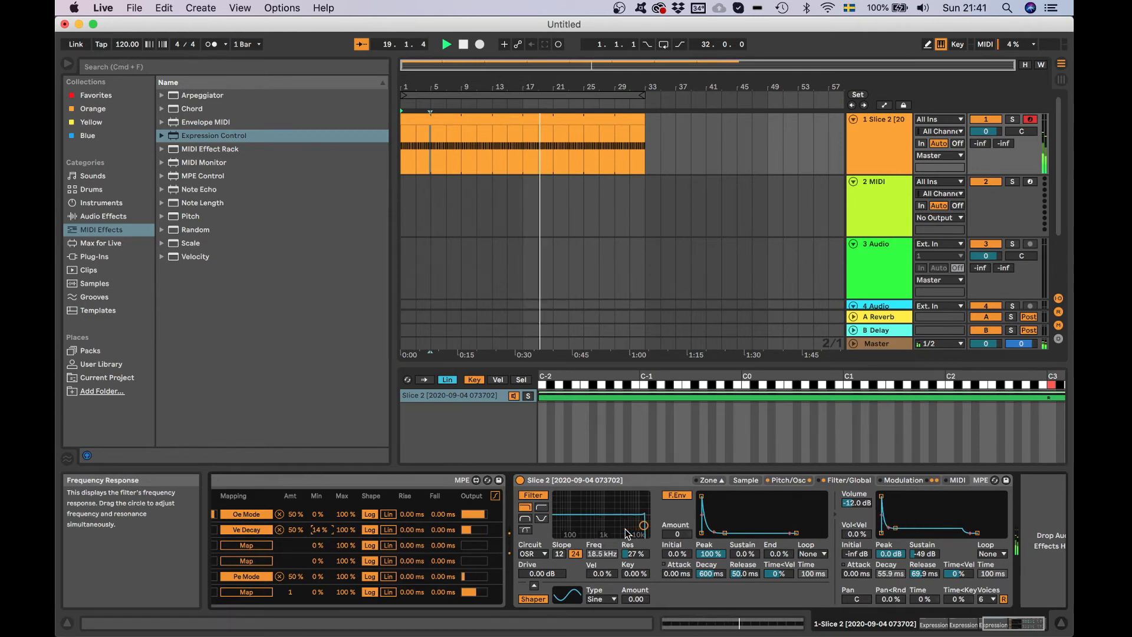
left_click(525, 531)
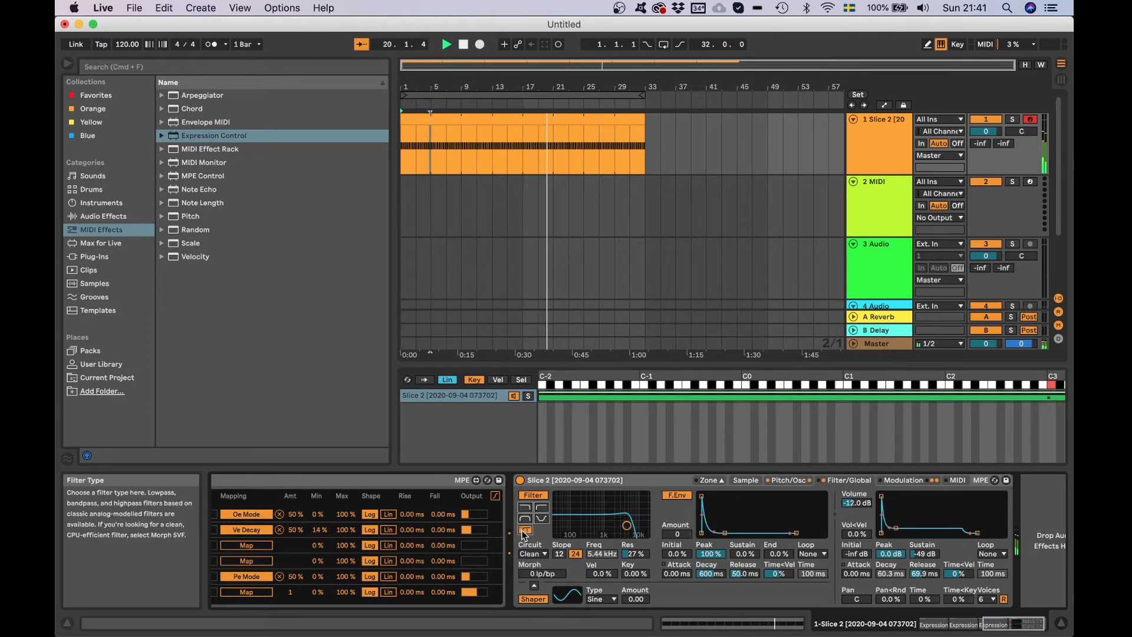
scroll(543, 556, "left", 5)
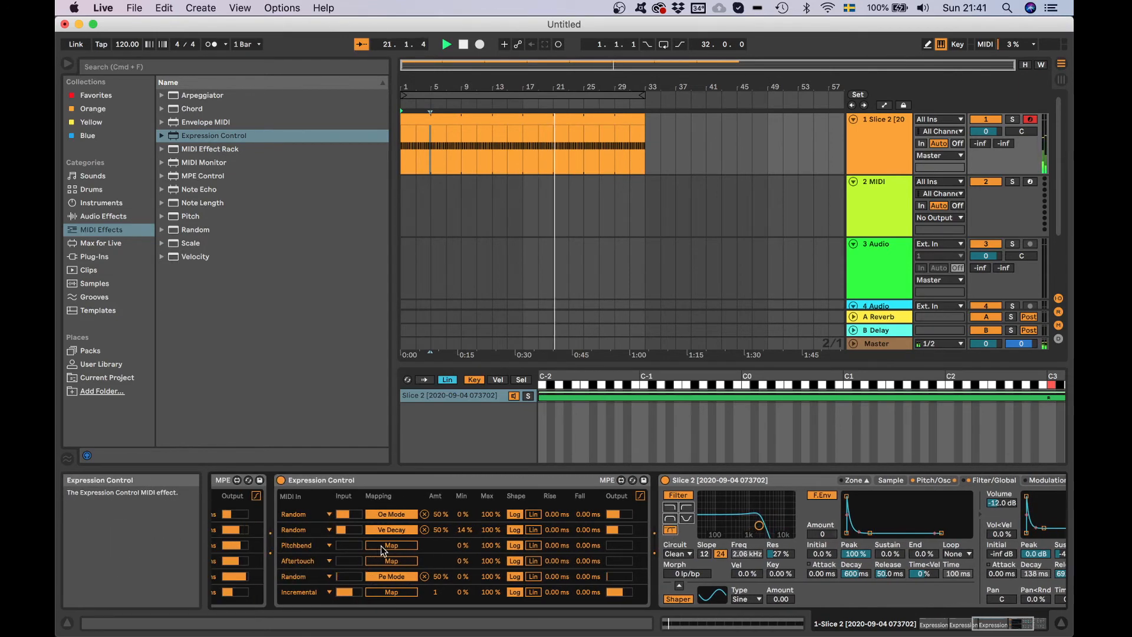
left_click(329, 545)
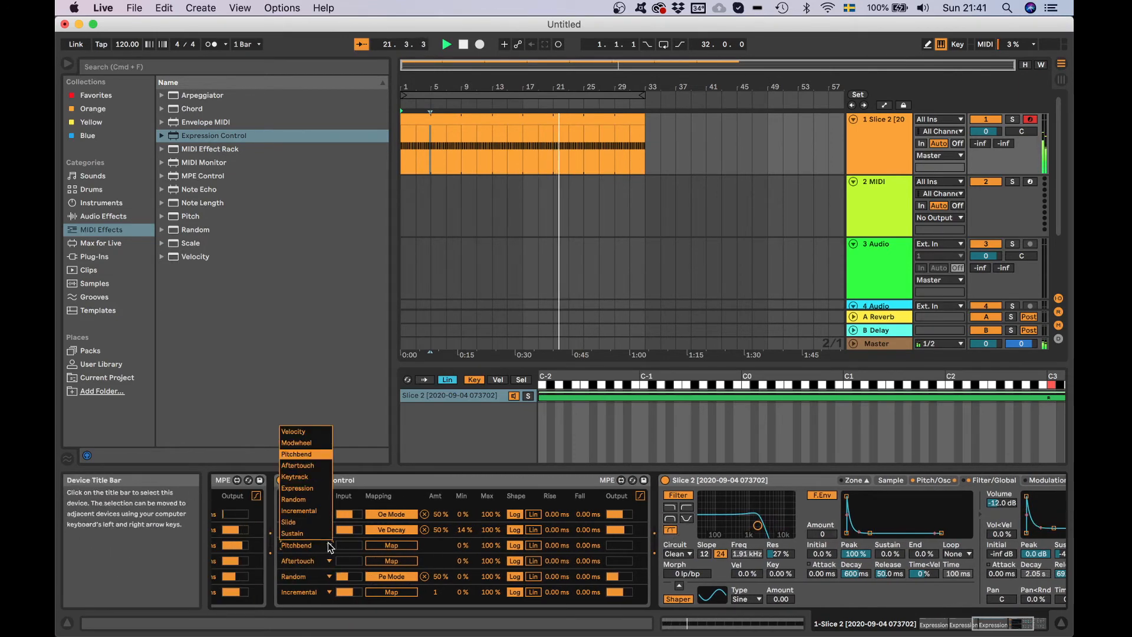
left_click(306, 499)
left_click(385, 546)
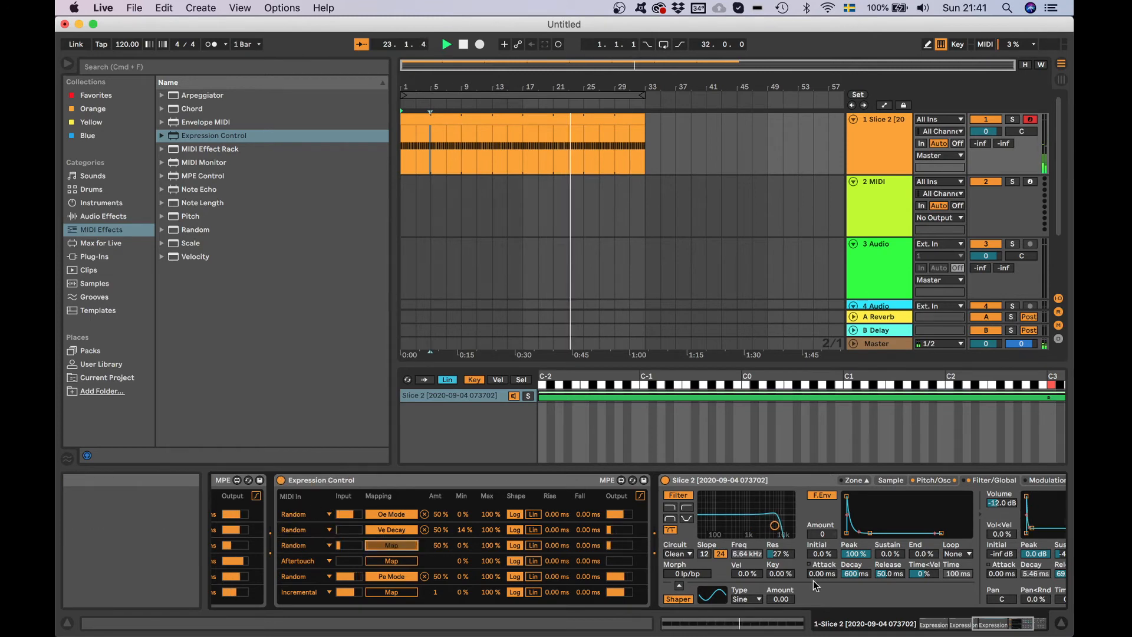
left_click(697, 578)
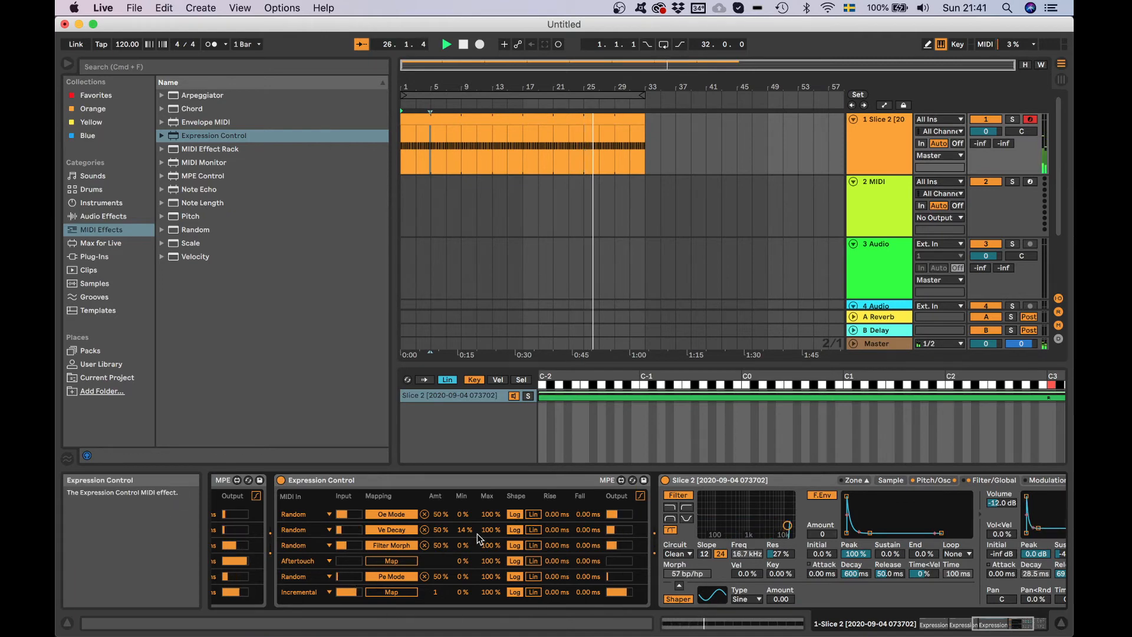
Step: Change the Aftertouch source to Random, map it to the pitch envelope's decay with playback stopped, and play the clip briefly
left_click(322, 561)
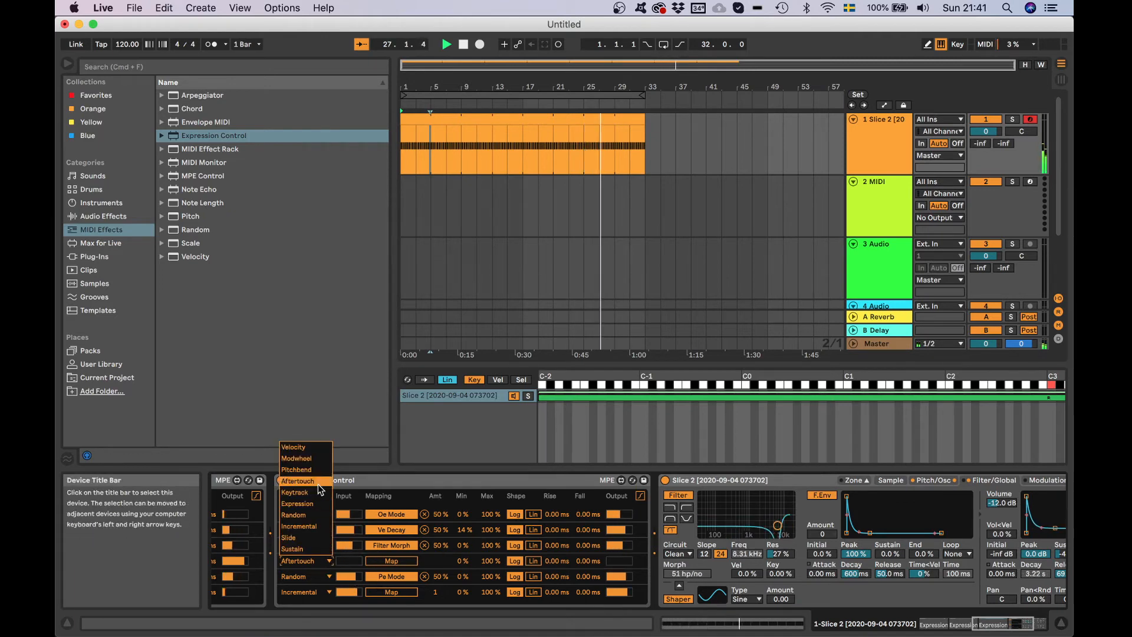
left_click(313, 514)
left_click(391, 561)
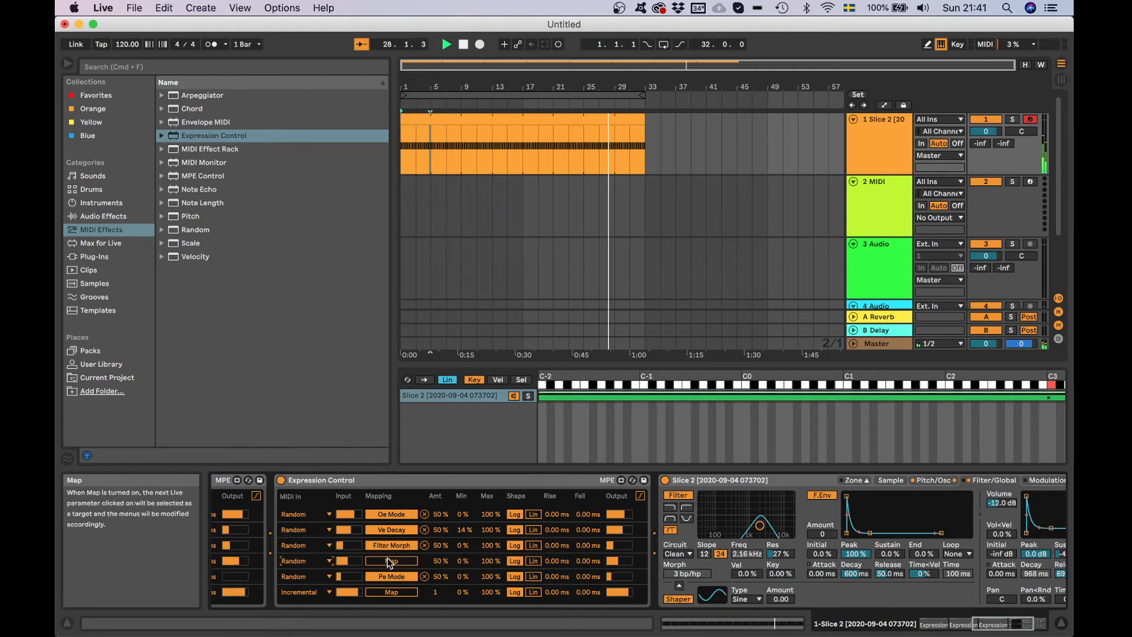
scroll(628, 546, "right", 4)
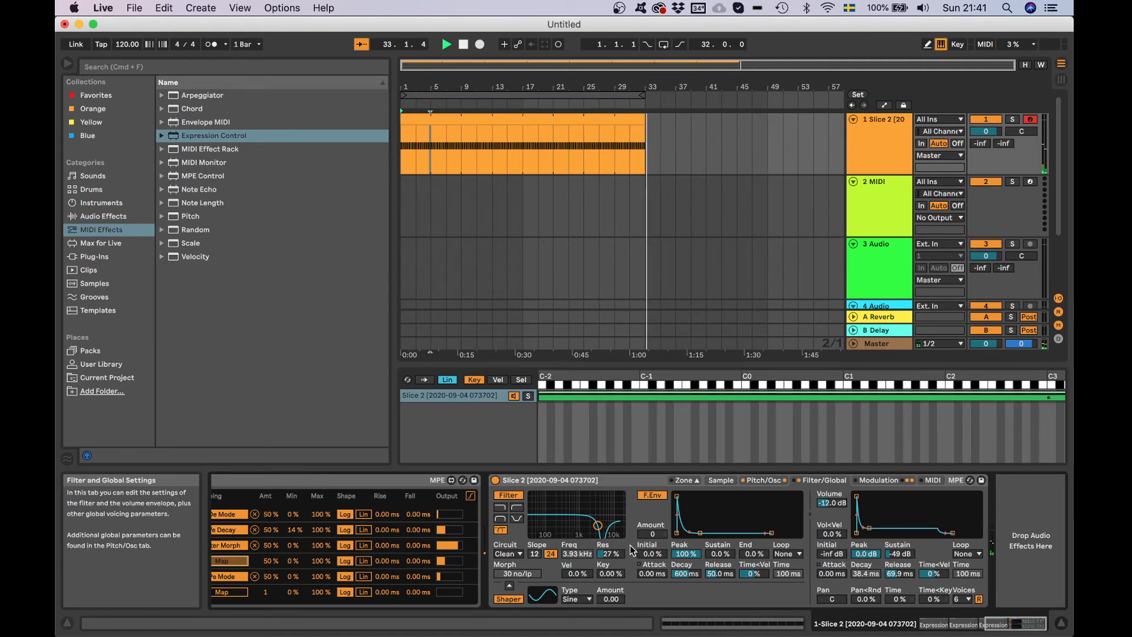
key("space")
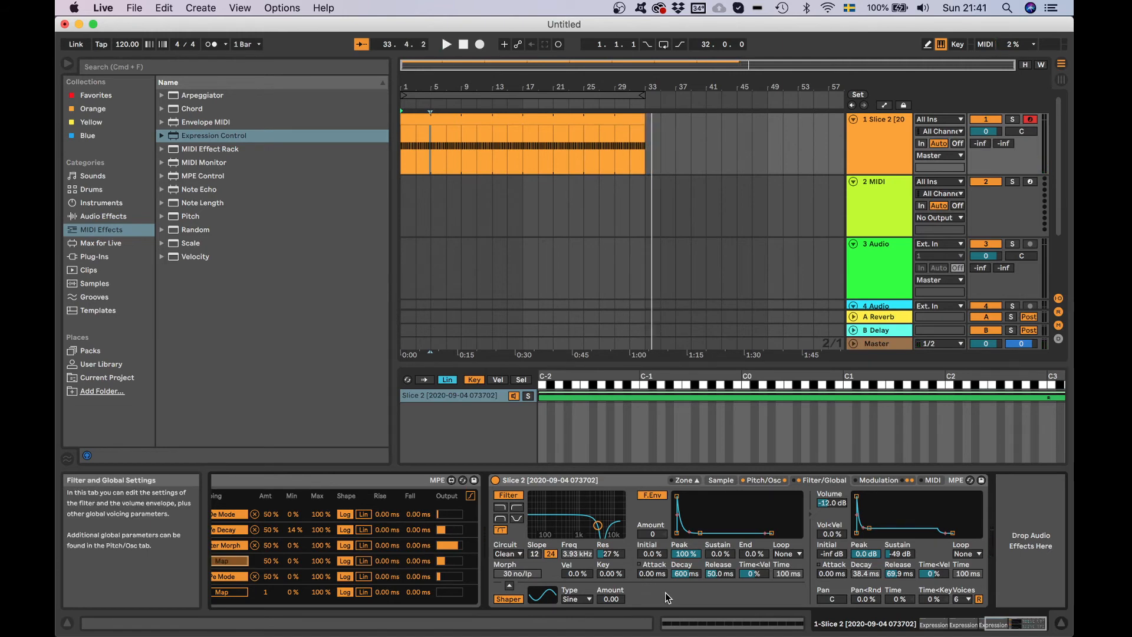
left_click(761, 481)
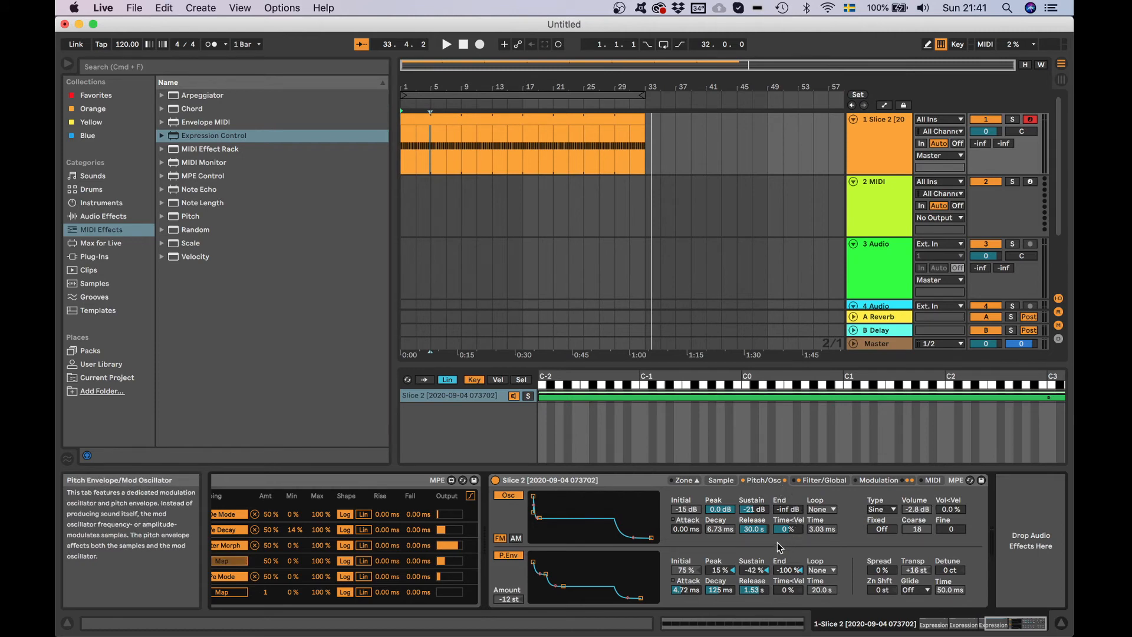
left_click(720, 591)
key("space")
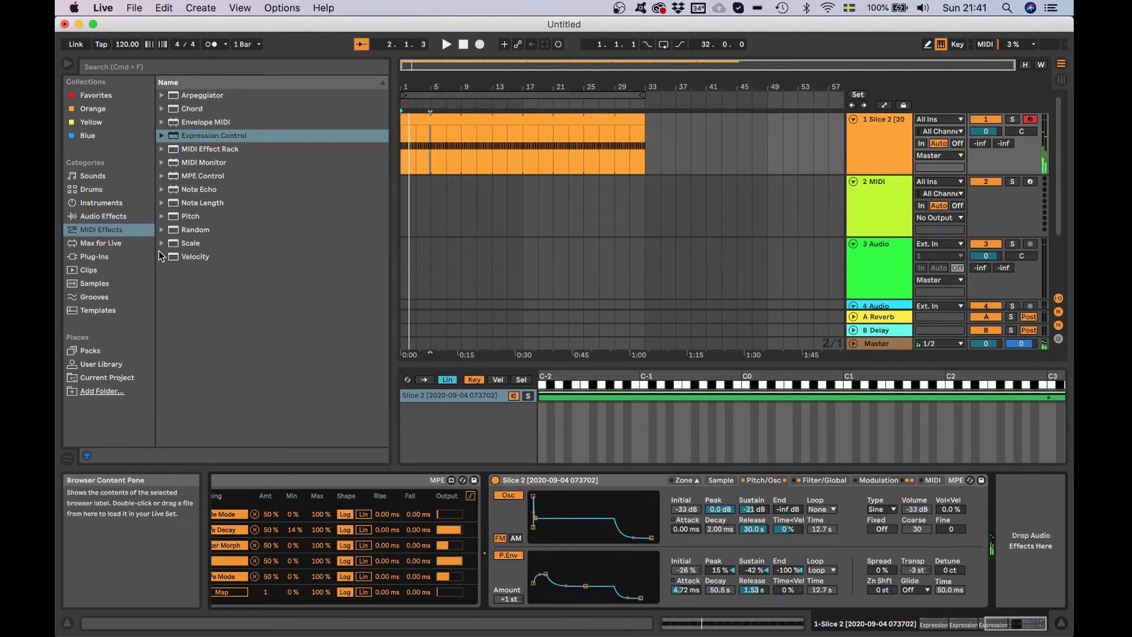
Step: Add a Limiter audio effect after Sampler on the Slice 2 track and set its ceiling to -6 dB
left_click(118, 215)
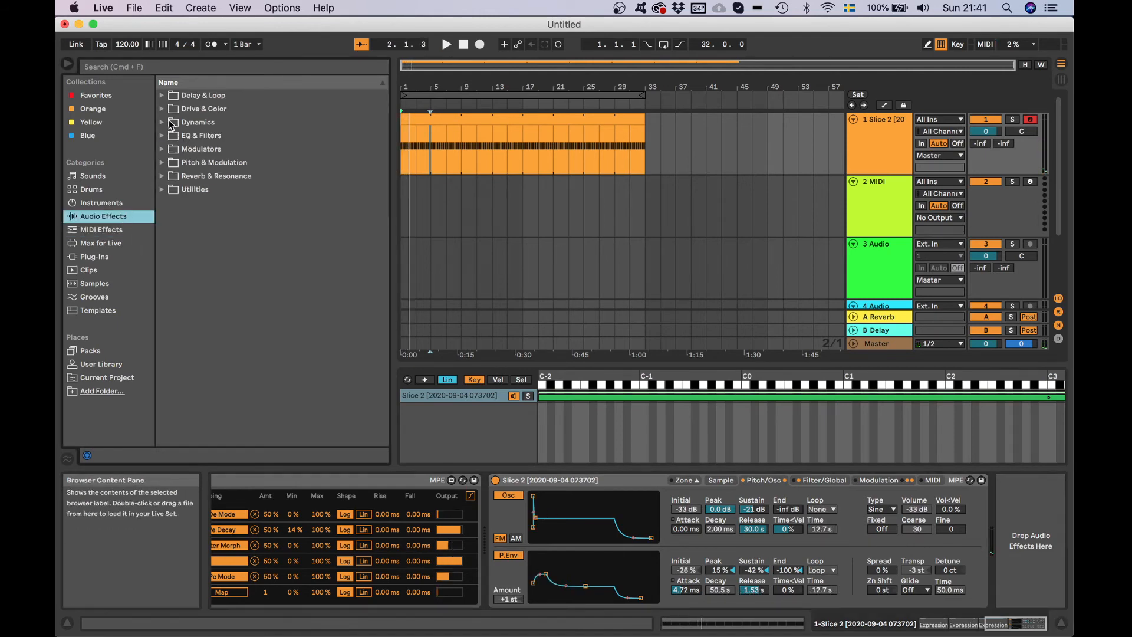
left_click(161, 122)
double_click(199, 176)
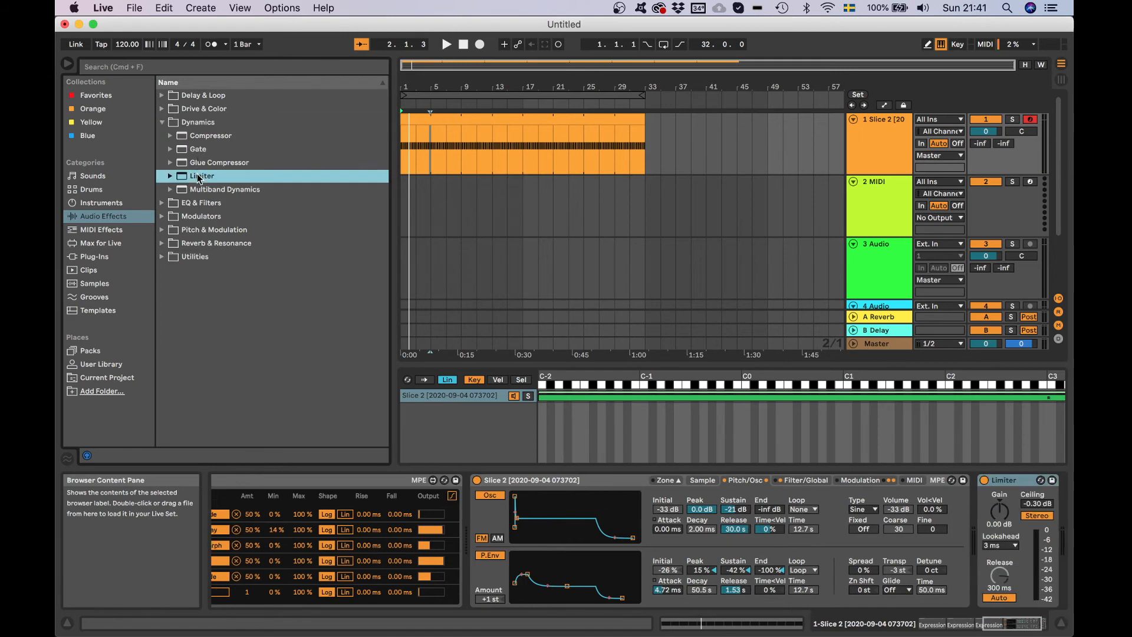
left_click(1028, 505)
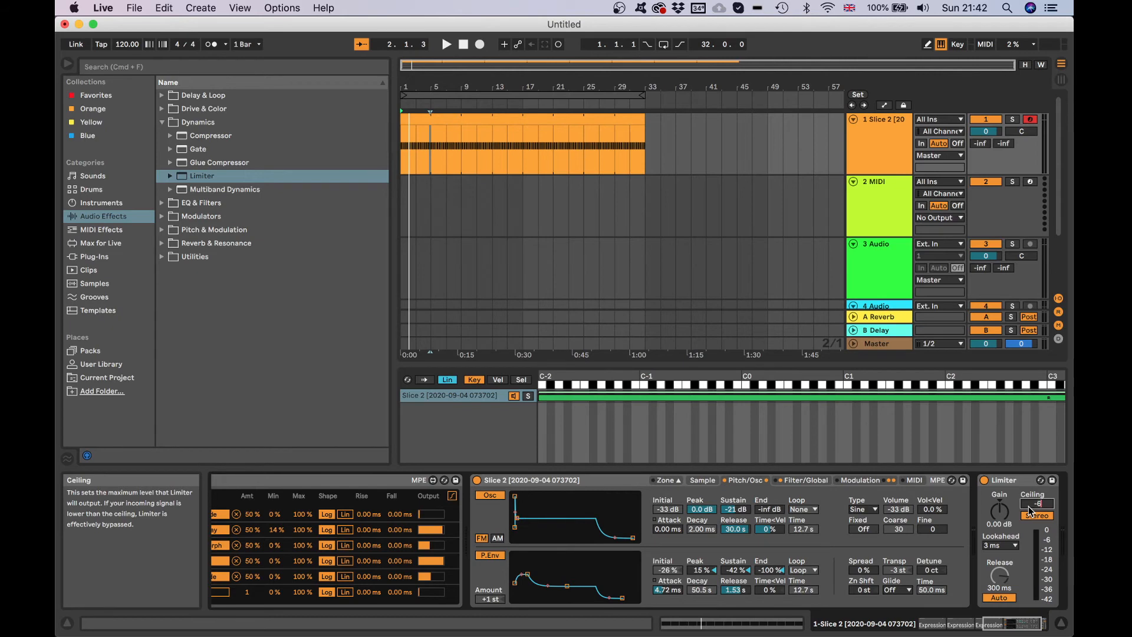
Step: Play the clip and raise the Limiter's gain to 6.5 dB, then stop playback
left_click(1000, 511)
key("space")
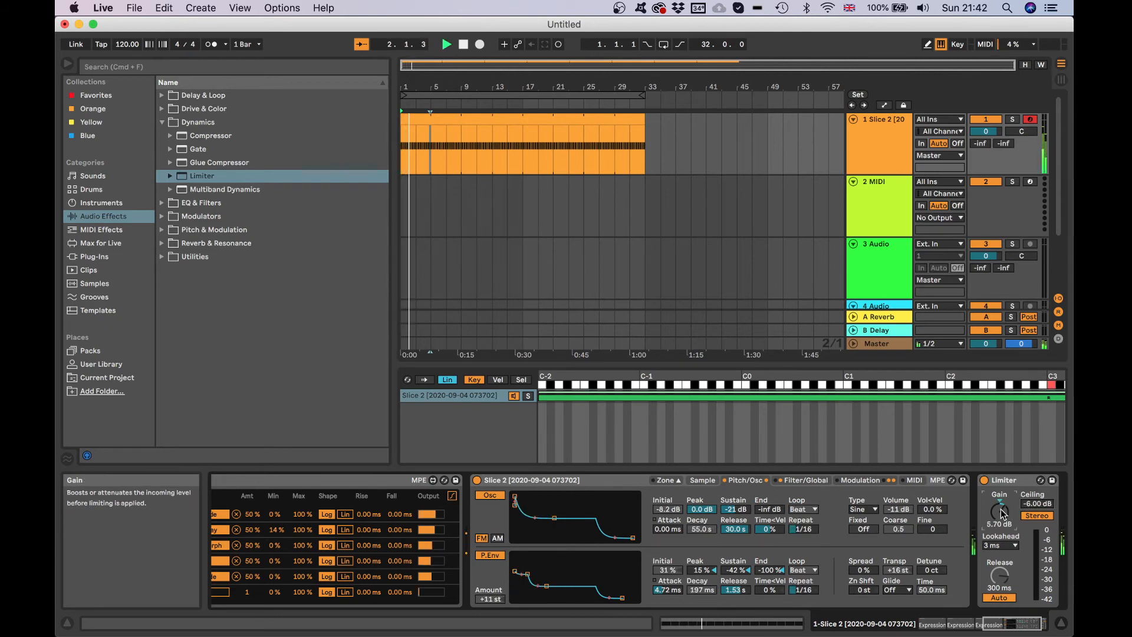
mouse_move(1000, 508)
left_mouse_down()
mouse_move(1001, 488)
mouse_move(1000, 503)
left_mouse_up()
key("space")
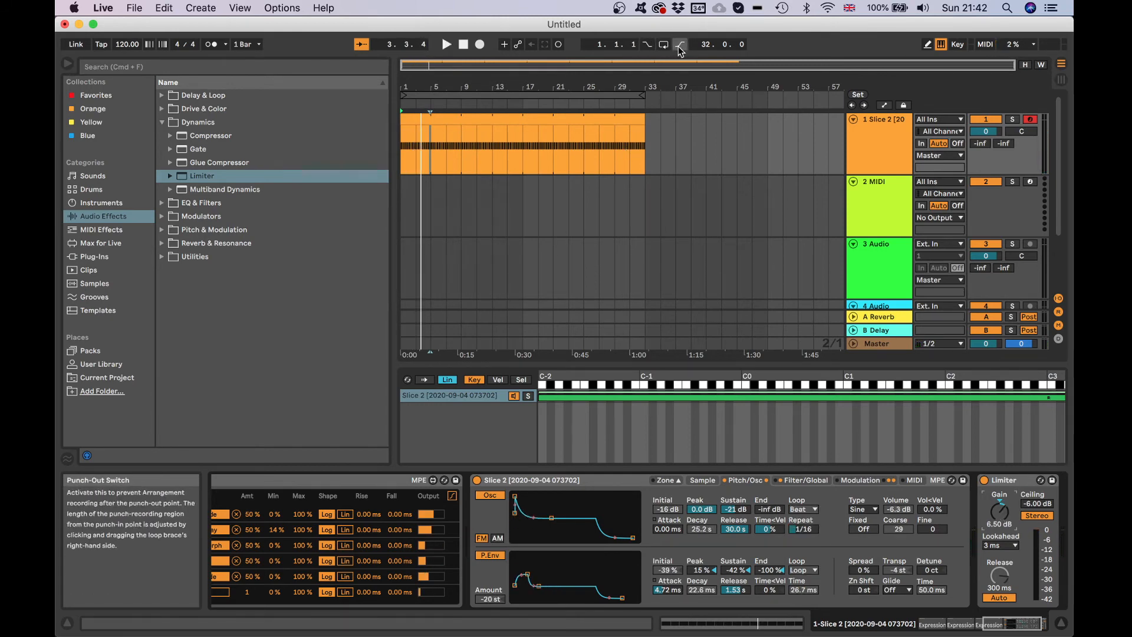
Step: Arm the 2 MIDI track, set its MIDI input to the Slice 2 track and try a short recording
left_click(1031, 181)
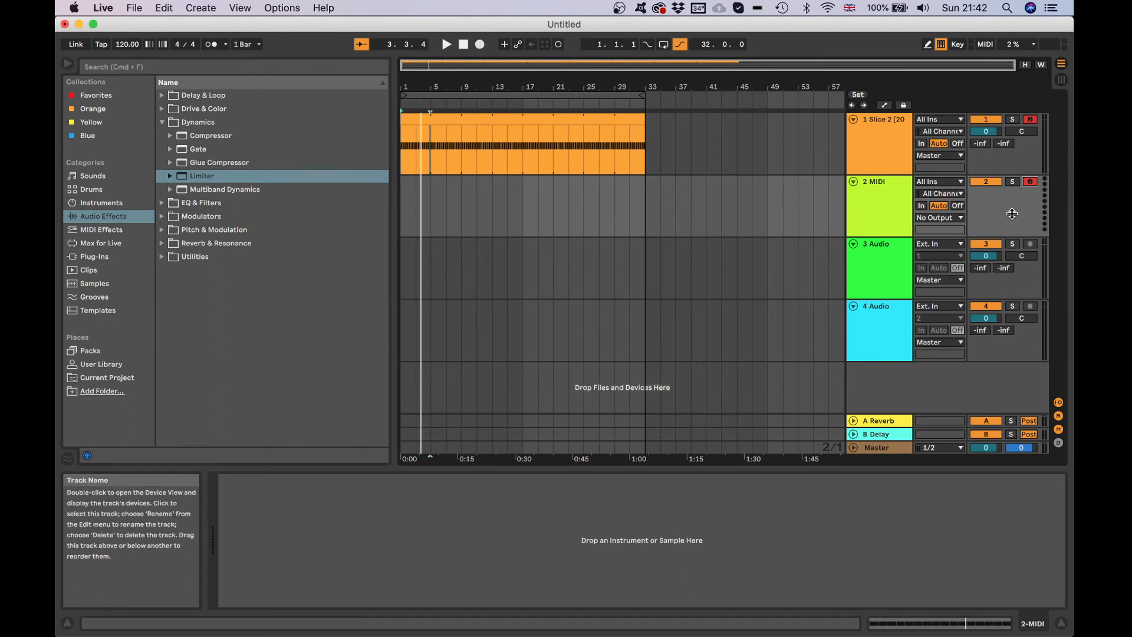
left_click(938, 182)
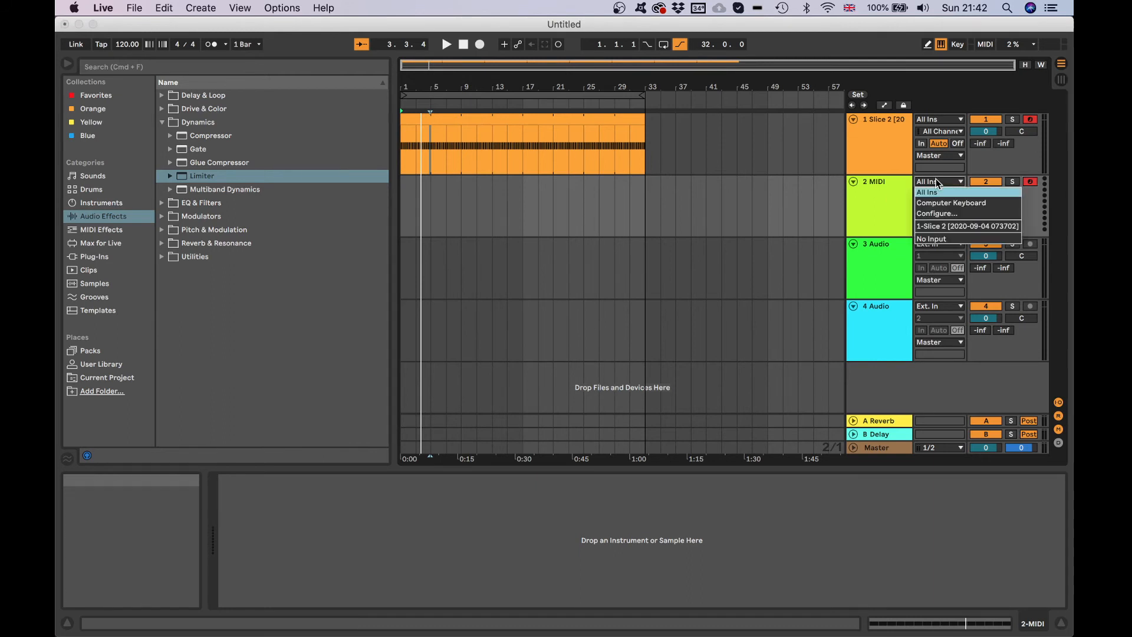
left_click(959, 226)
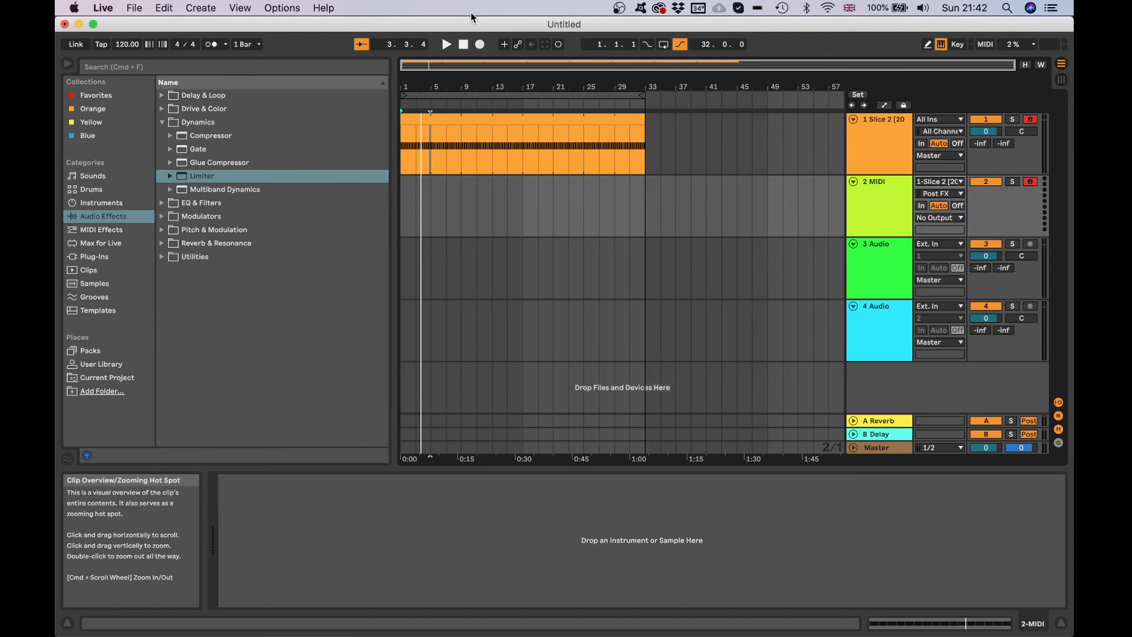
left_click(480, 46)
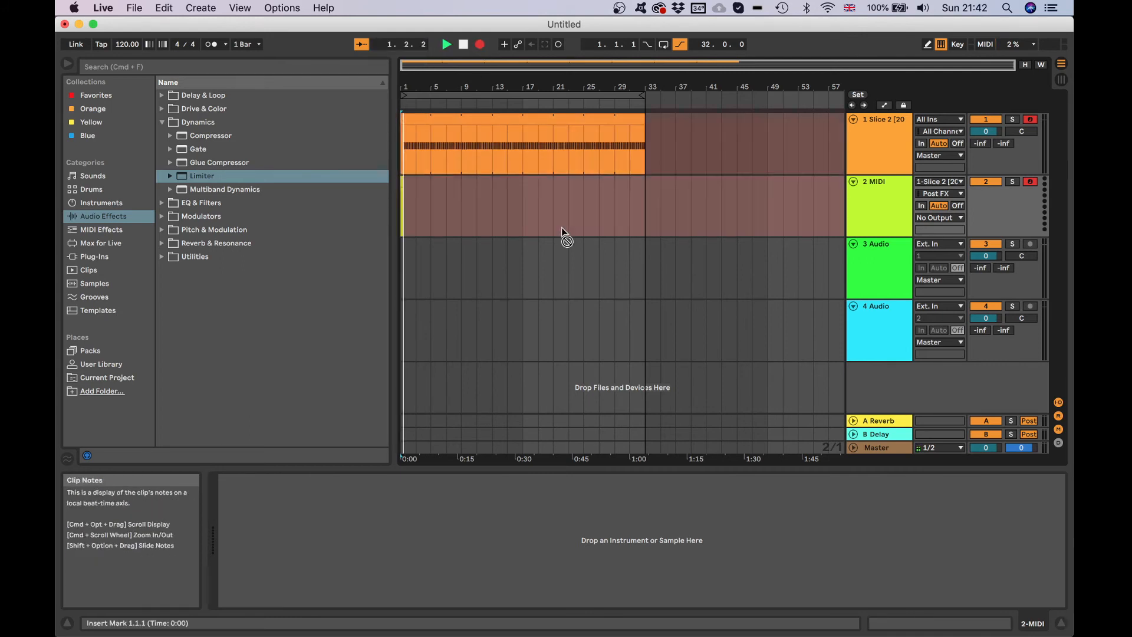
key("space")
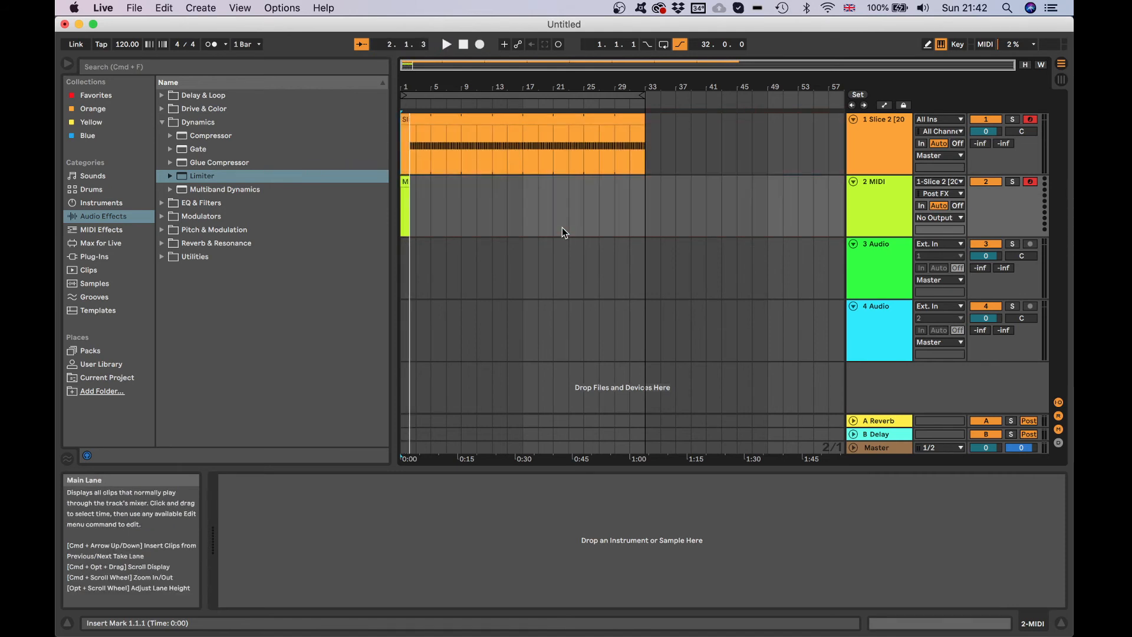
Step: Disarm the Slice 2 track and record its MIDI output onto the 2 MIDI track for about two bars
left_click(1029, 119)
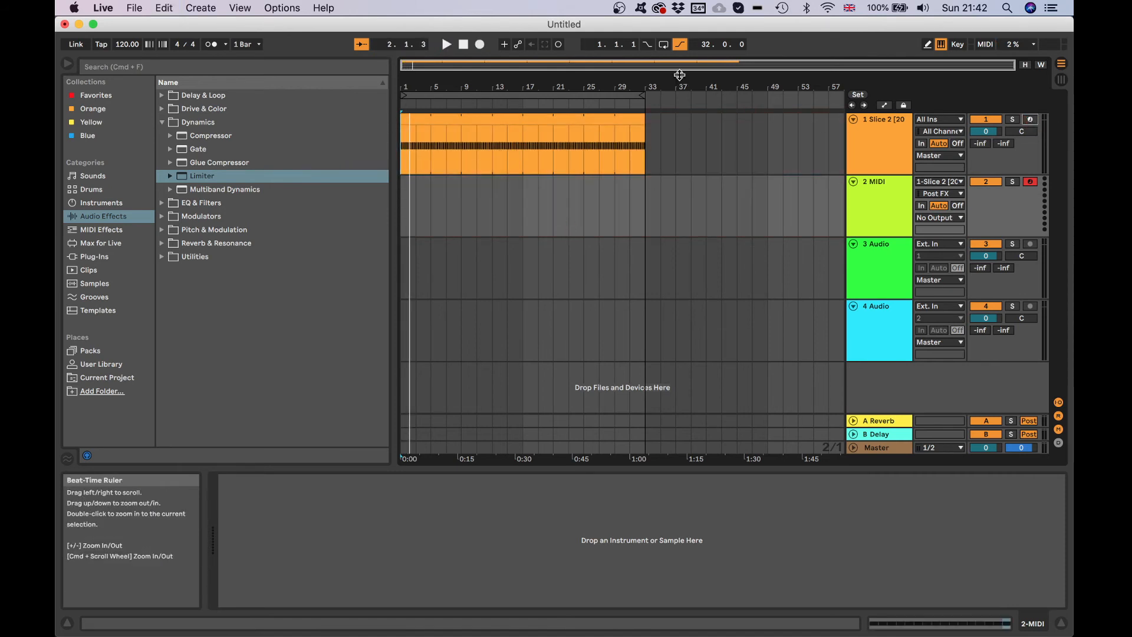
left_click(480, 44)
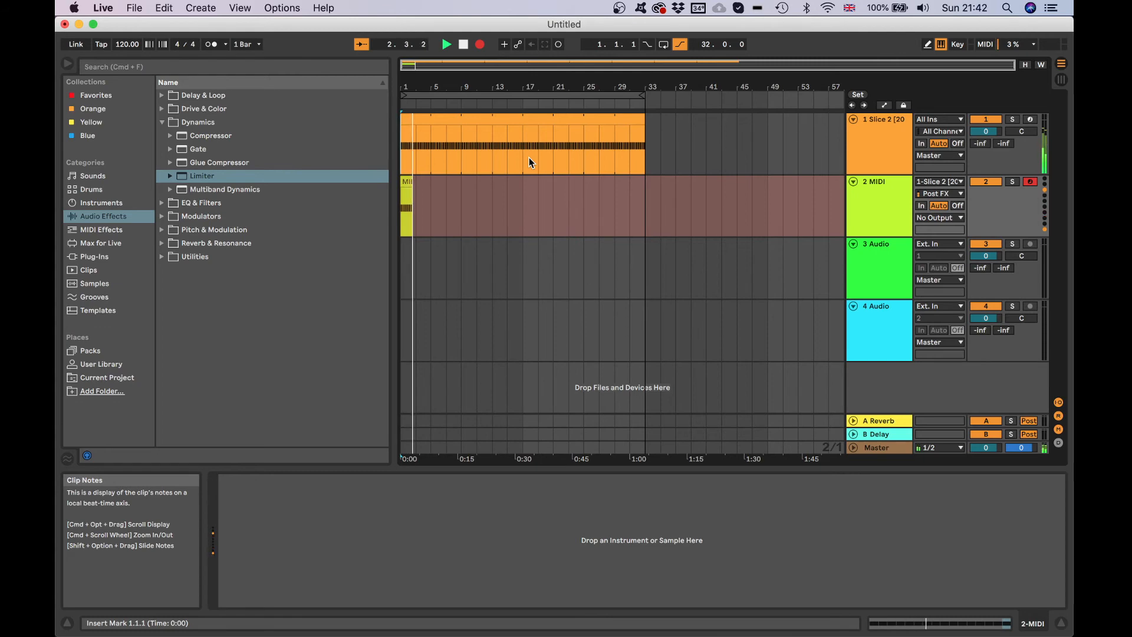
key("space")
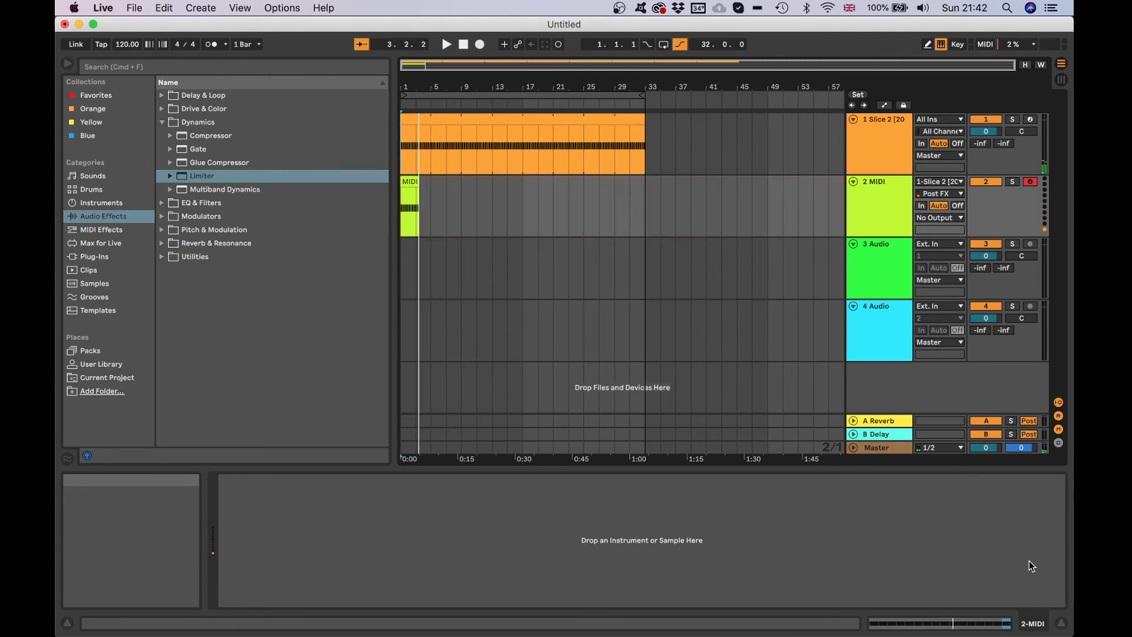
Step: In the Slice 2 track's third Expression Control, set the minimum to 26% for volume envelope decay and 28% for pitch envelope decay
left_click(864, 126)
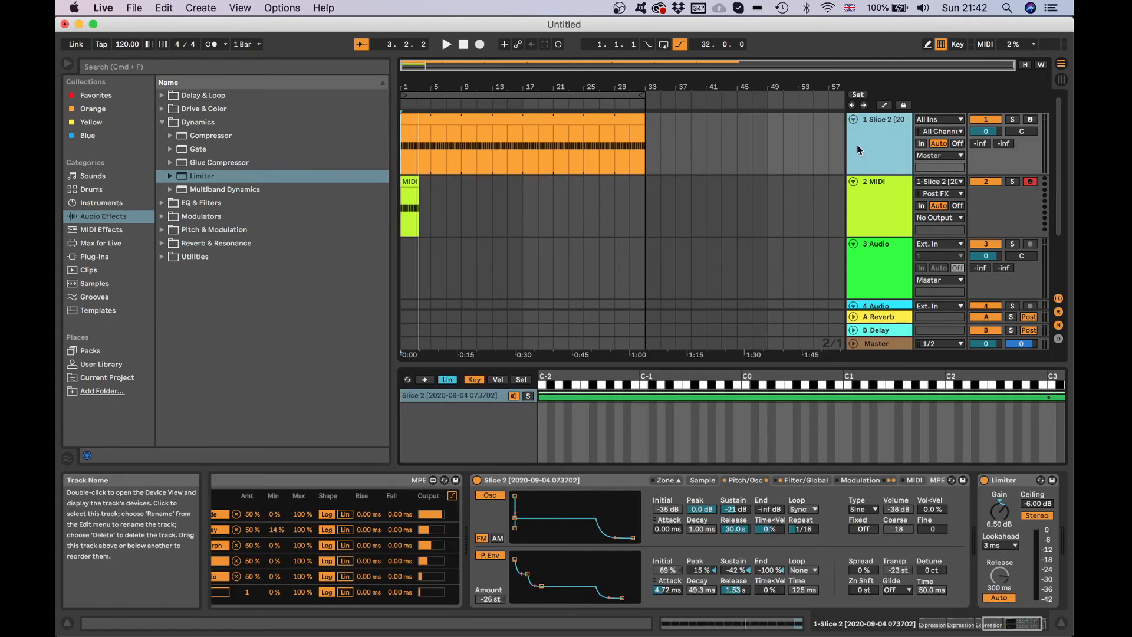
scroll(537, 534, "left", 5)
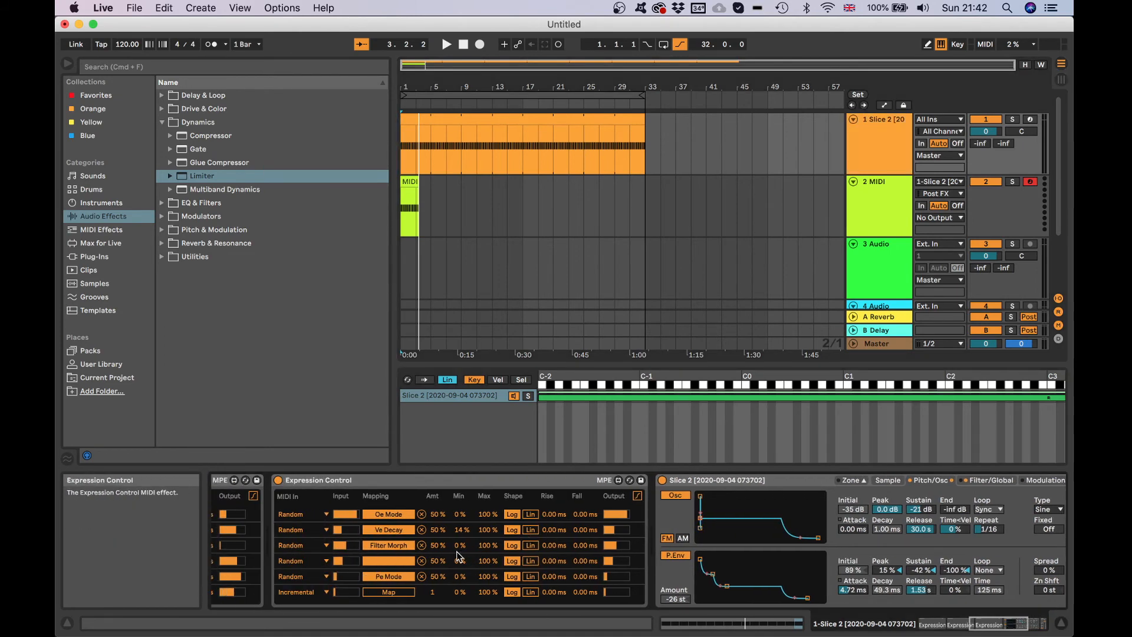
left_click_drag(461, 530, 460, 519)
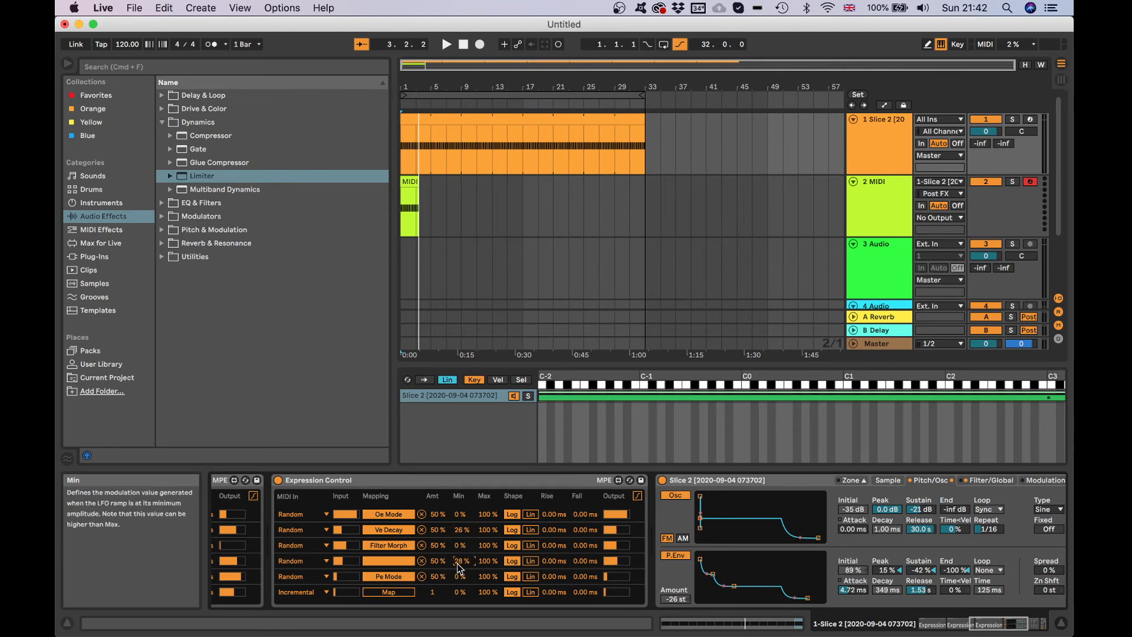
Step: Locate the Expression Control slot that modulates the oscillator envelope's decay and set its minimum to 28%
scroll(451, 577, "left", 8)
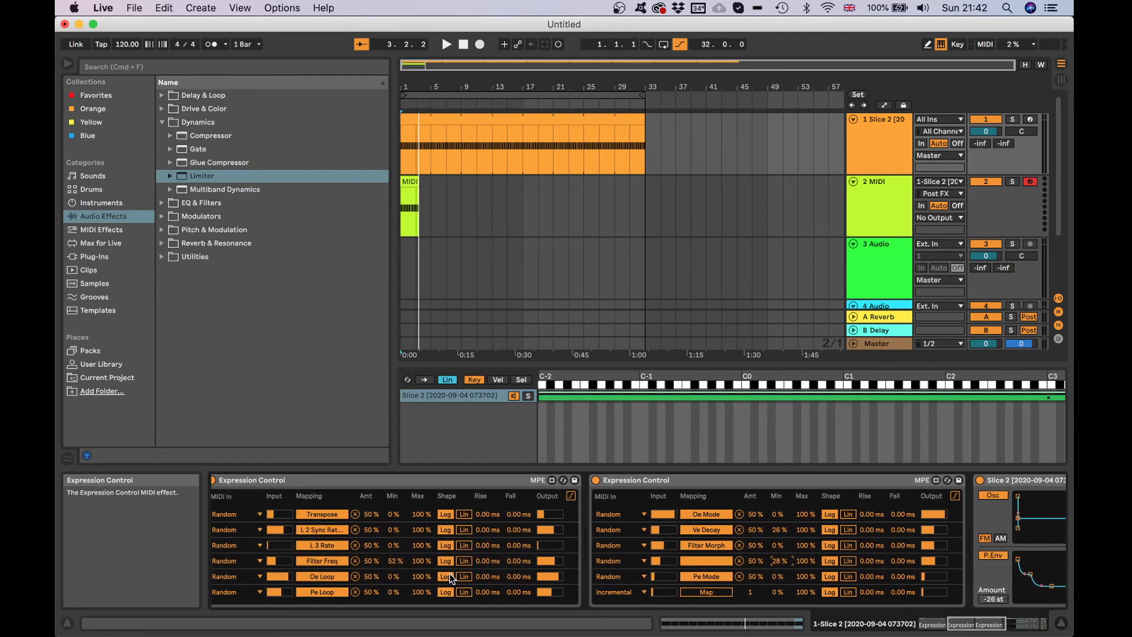
scroll(371, 537, "left", 8)
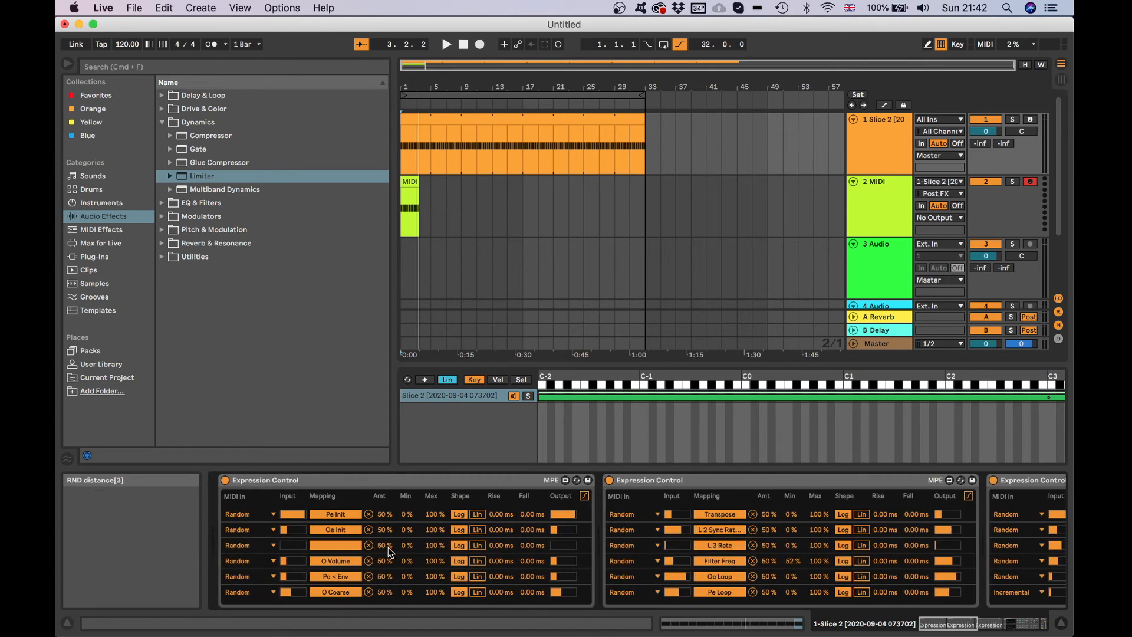
scroll(384, 566, "right", 8)
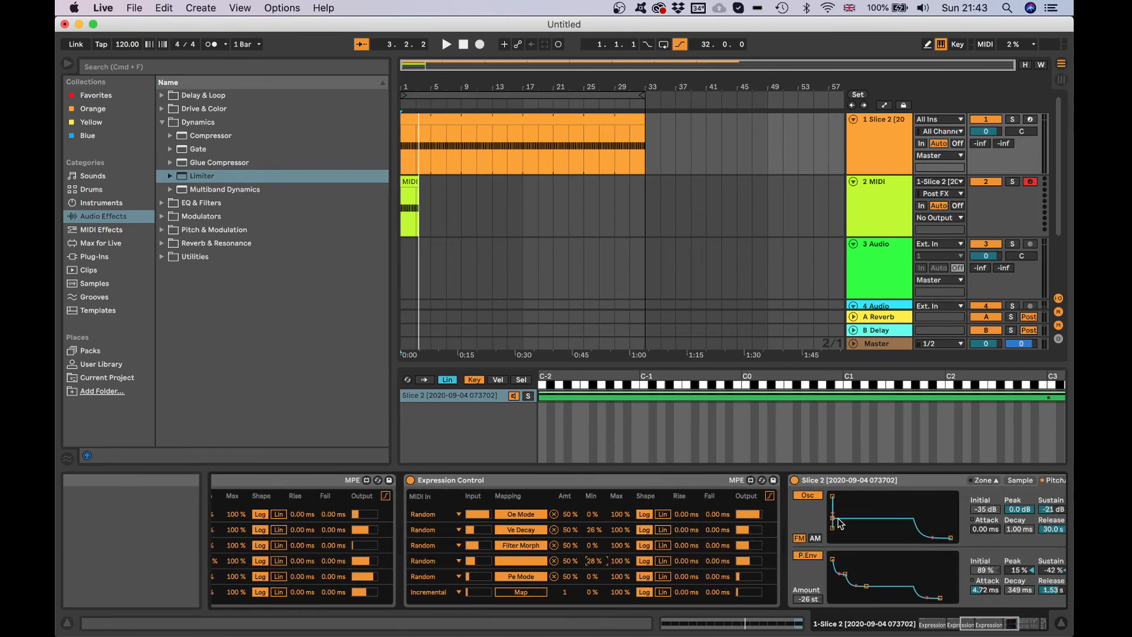
scroll(831, 522, "right", 3)
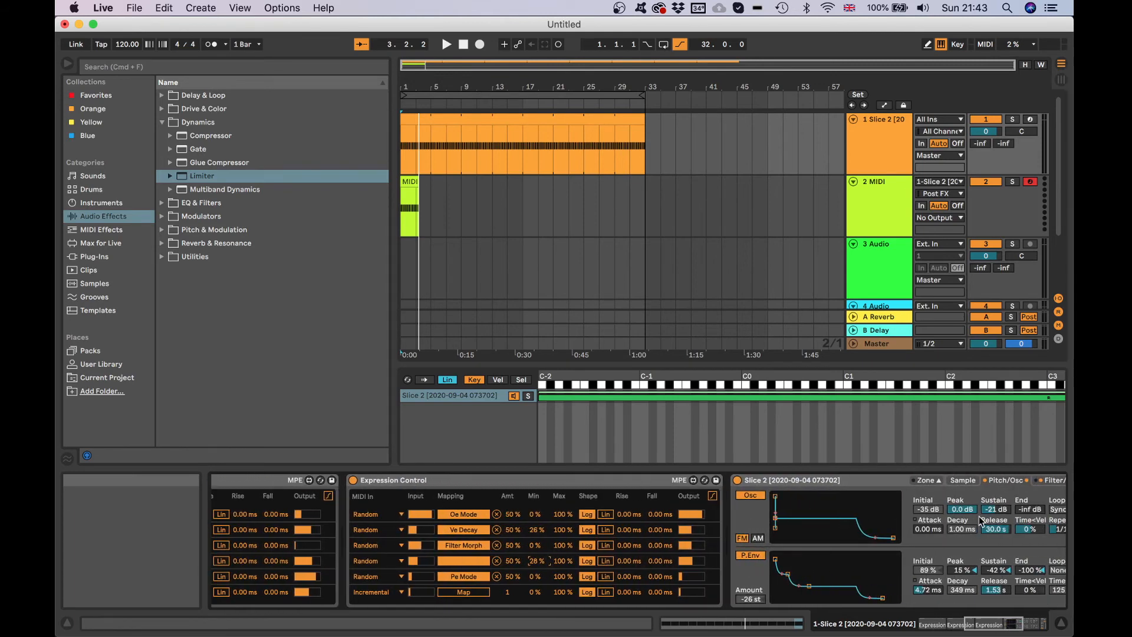
right_click(962, 533)
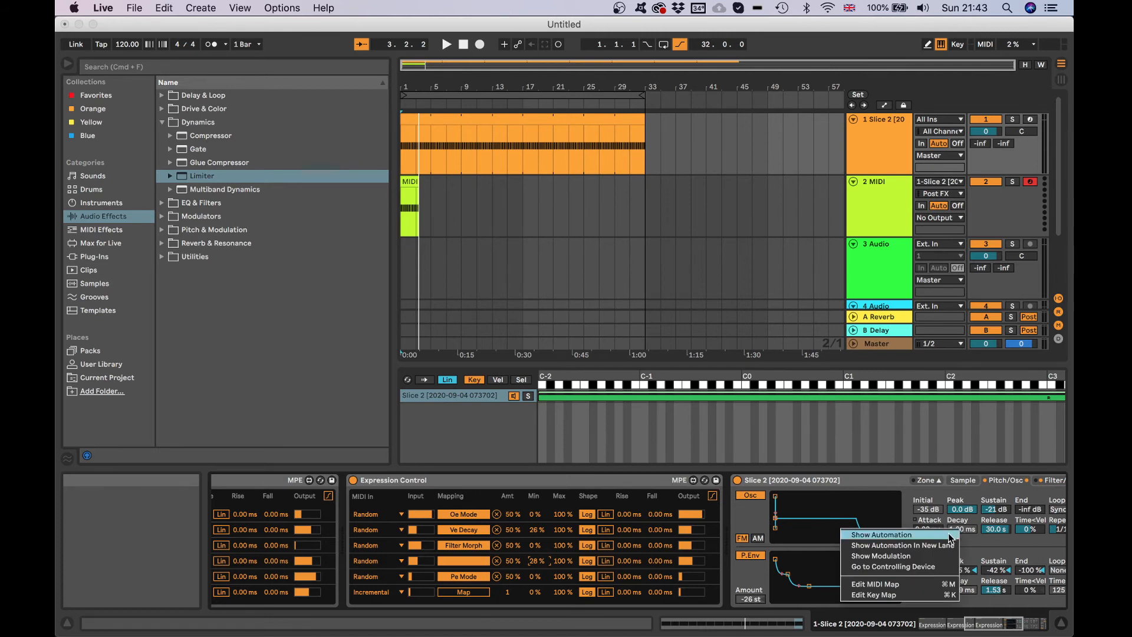
left_click(930, 567)
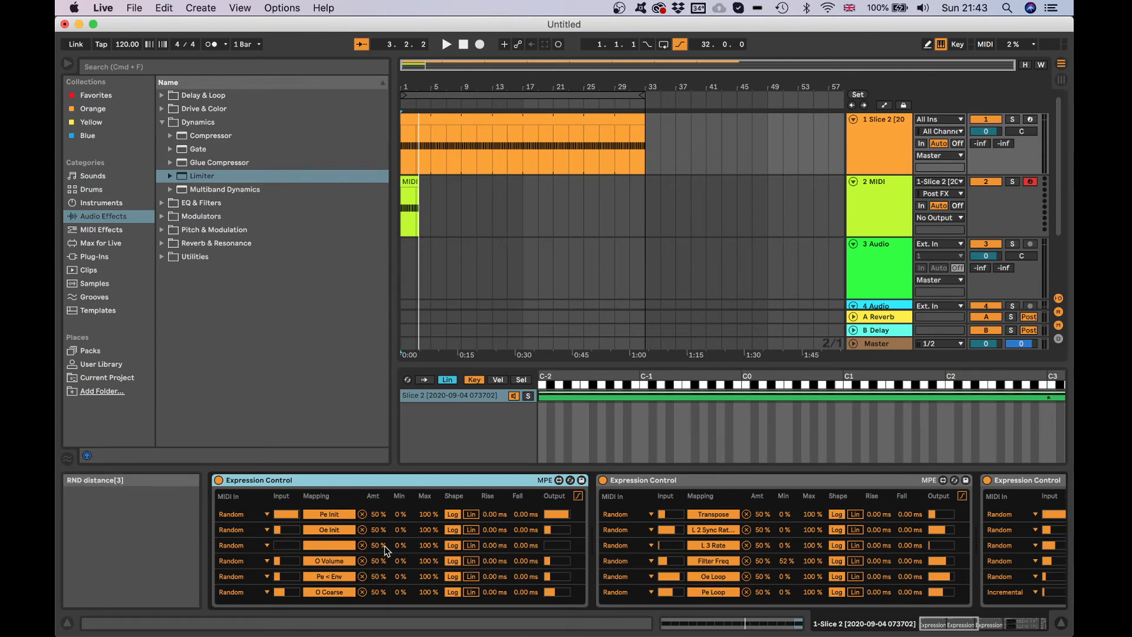
left_click_drag(402, 544, 402, 513)
scroll(402, 543, "right", 4)
scroll(402, 544, "right", 5)
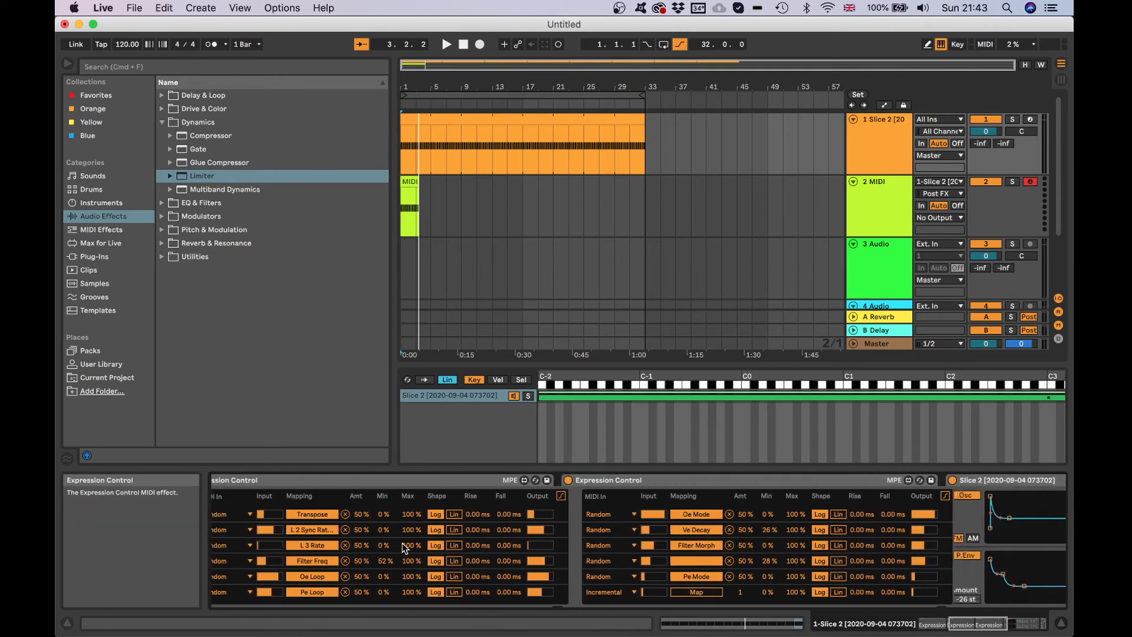
scroll(403, 547, "left", 6)
scroll(405, 548, "left", 4)
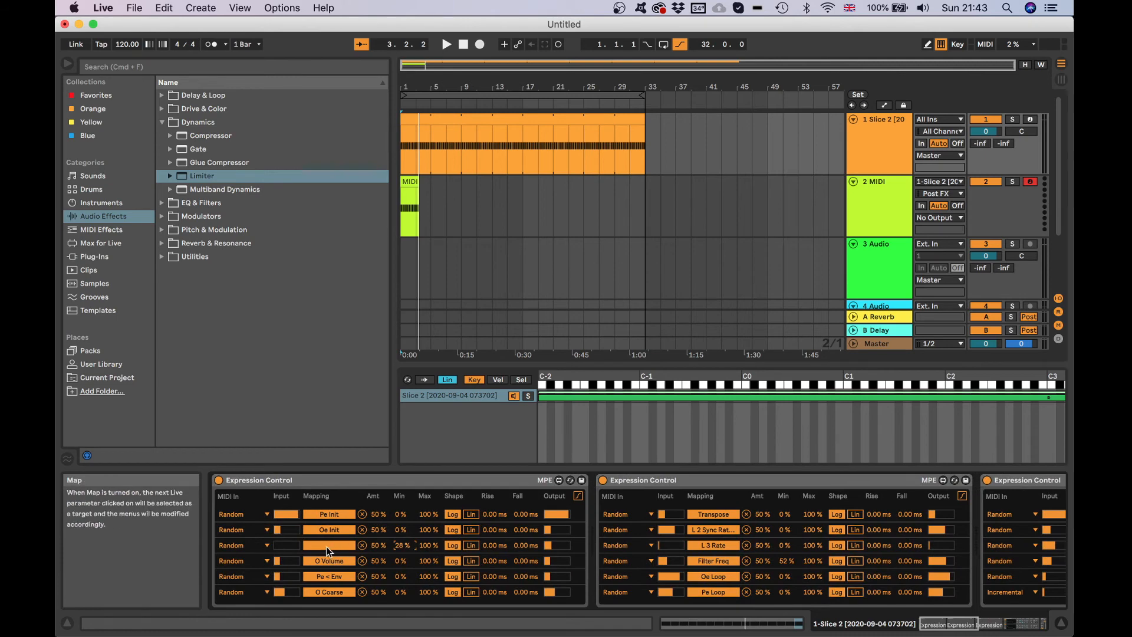
Step: Play the clip while raising the oscillator envelope decay mapping's minimum a little further, then stop playback
key("space")
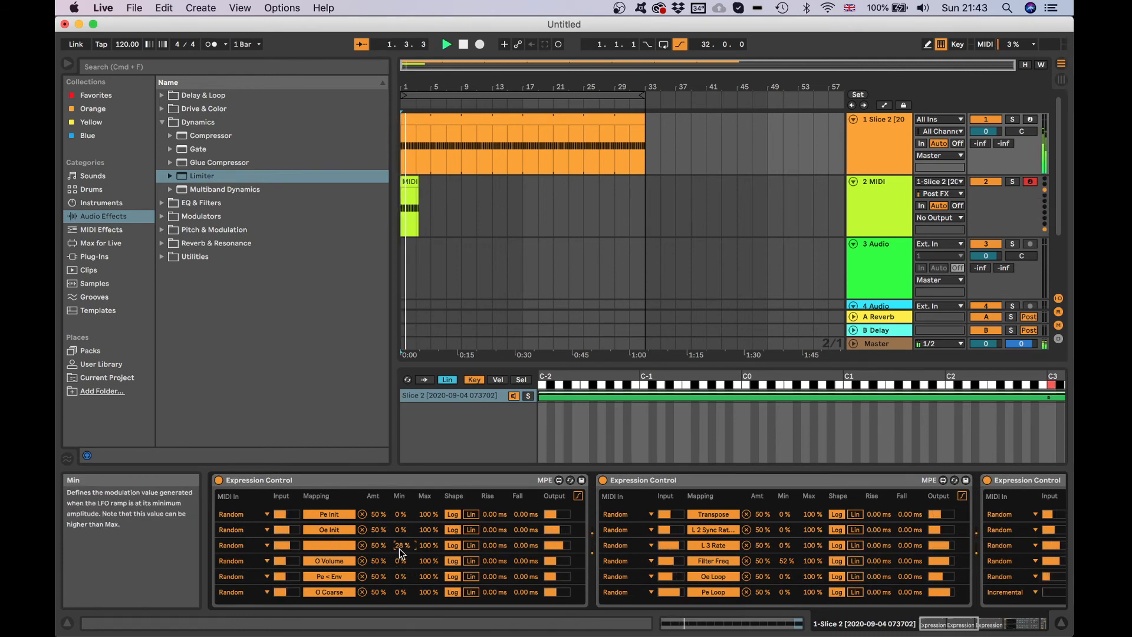
left_click_drag(399, 547, 399, 542)
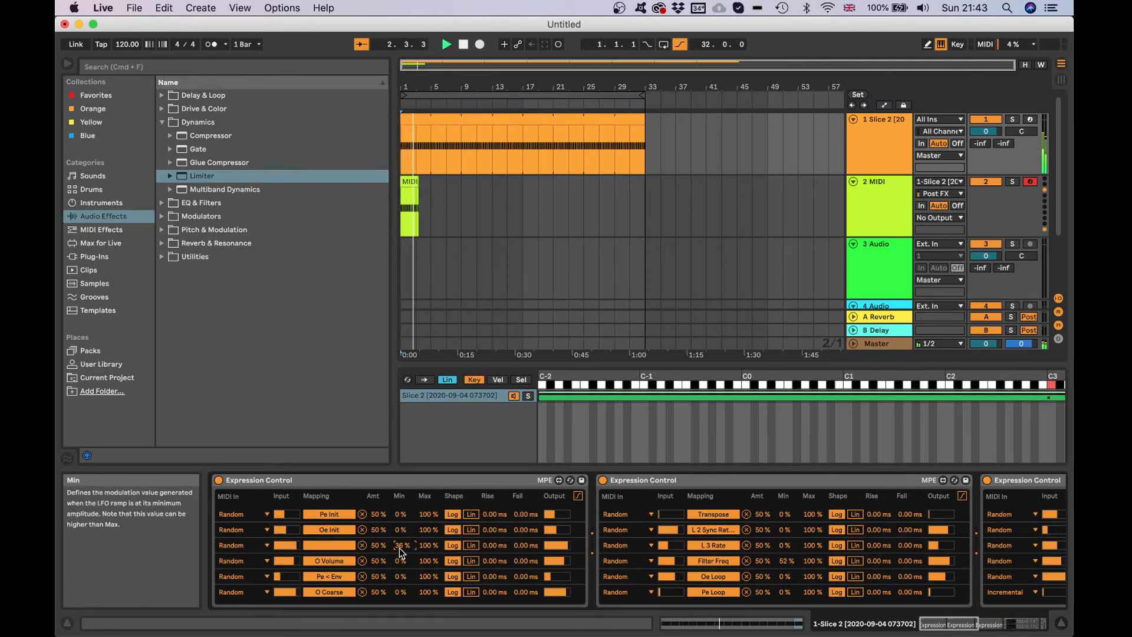
key("space")
Step: Delete the 2 MIDI track along with its recorded clip
left_click(900, 197)
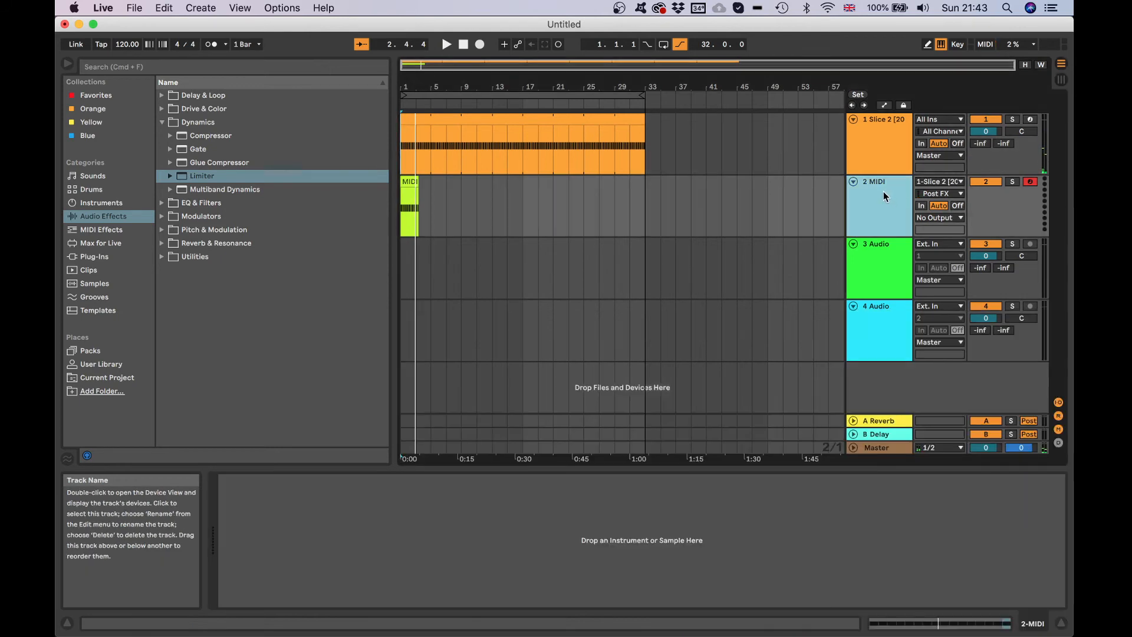
key("Delete")
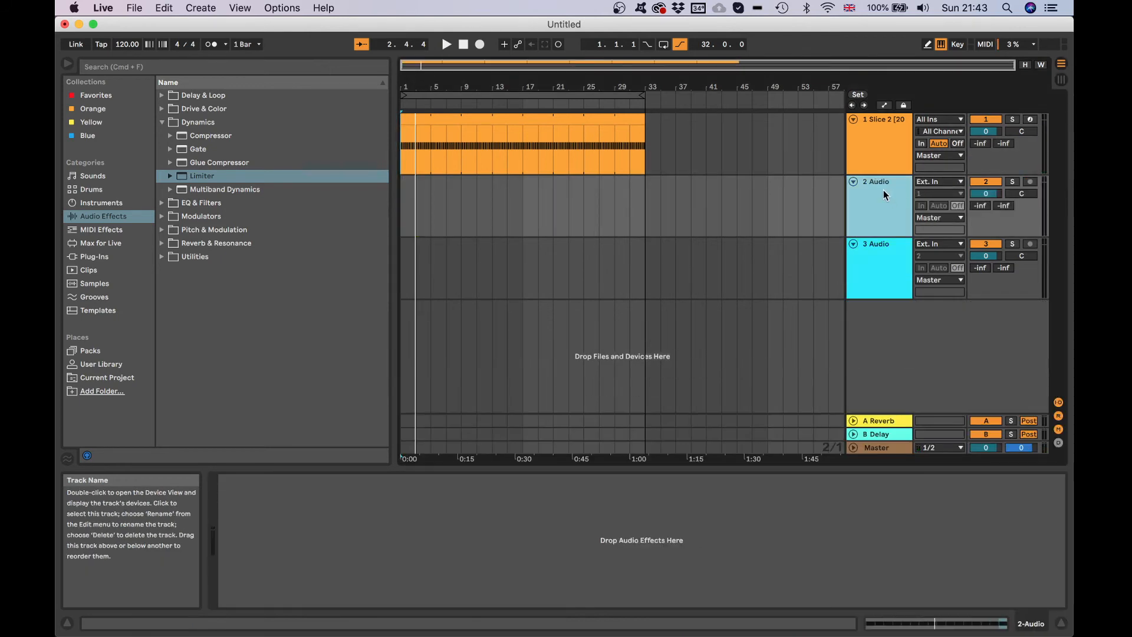
Step: Set the 3 Audio track's input to the Slice 2 track, arm it and start recording into the arrangement
left_click(950, 244)
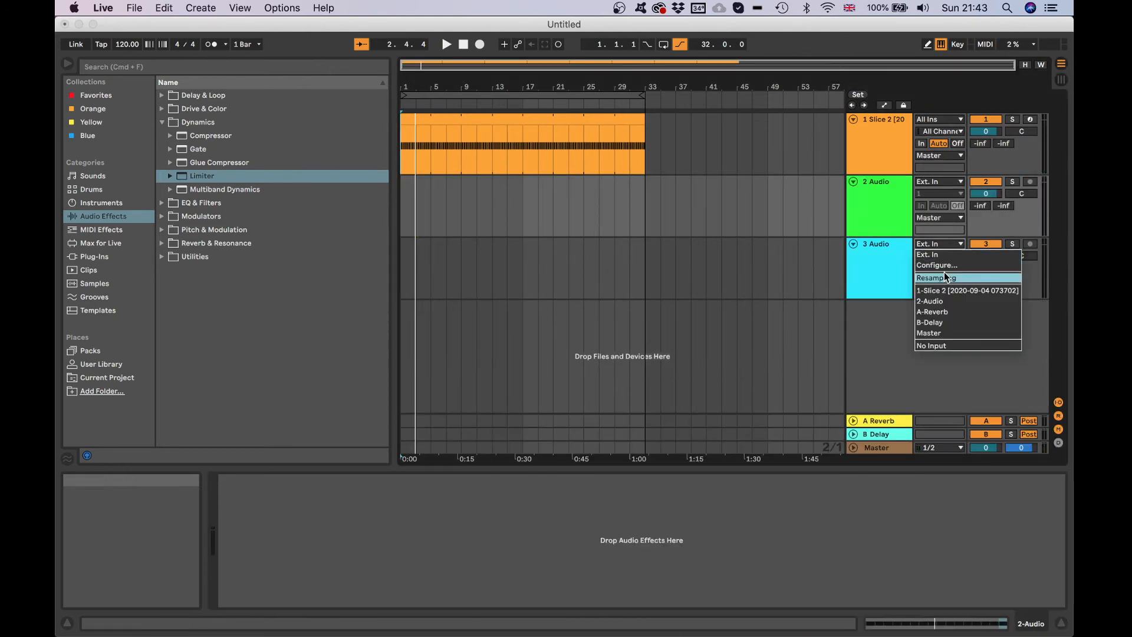
left_click(958, 291)
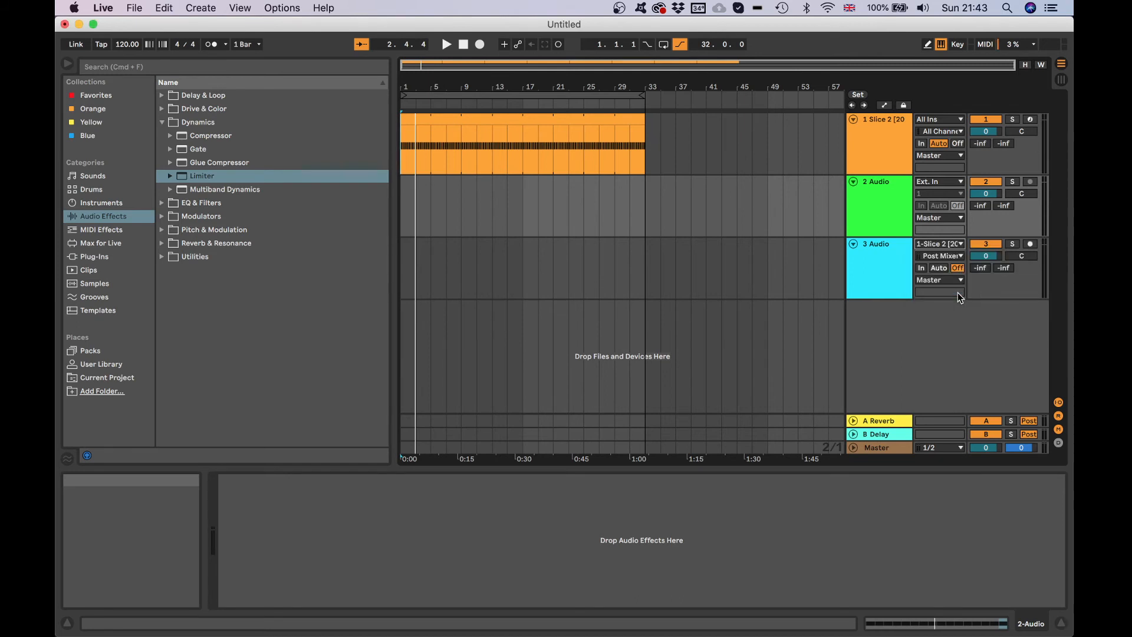
left_click(1032, 244)
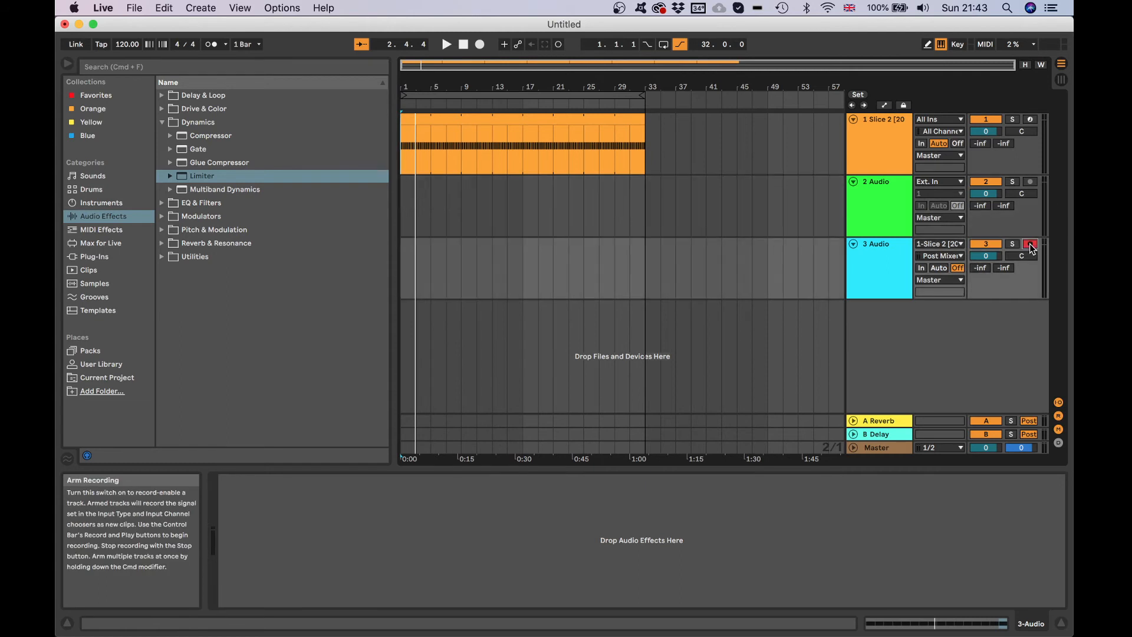
left_click(481, 46)
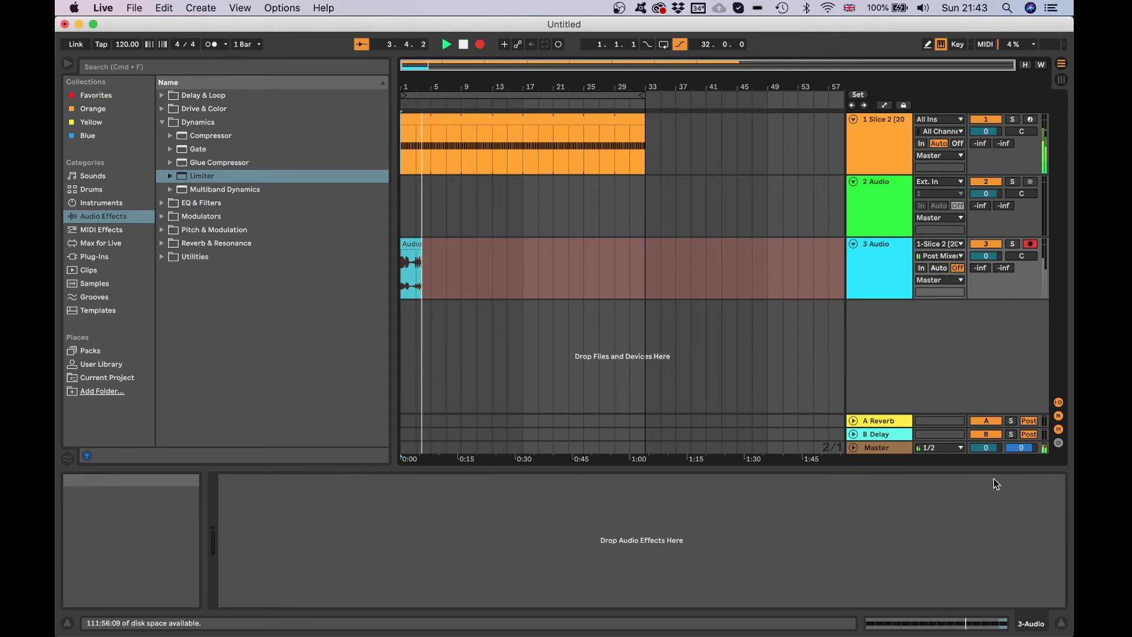
Step: While recording, lower the preview/cue volume to -2.2 dB and raise the Limiter's gain on the Slice 2 track to 10.2 dB
left_click_drag(1022, 447, 1026, 452)
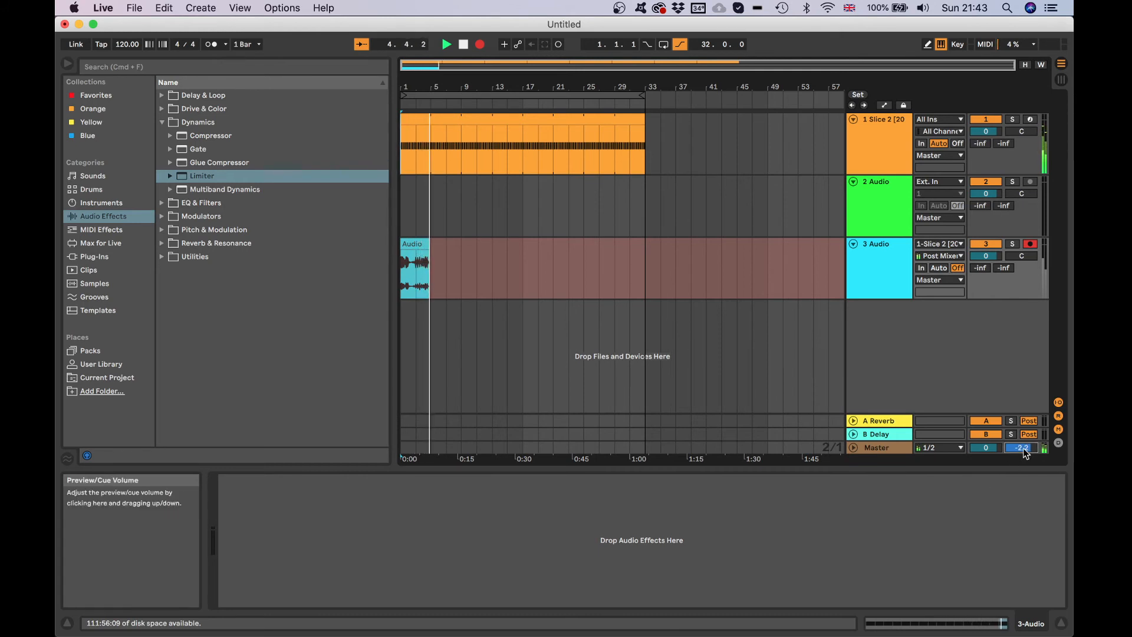
left_click(872, 133)
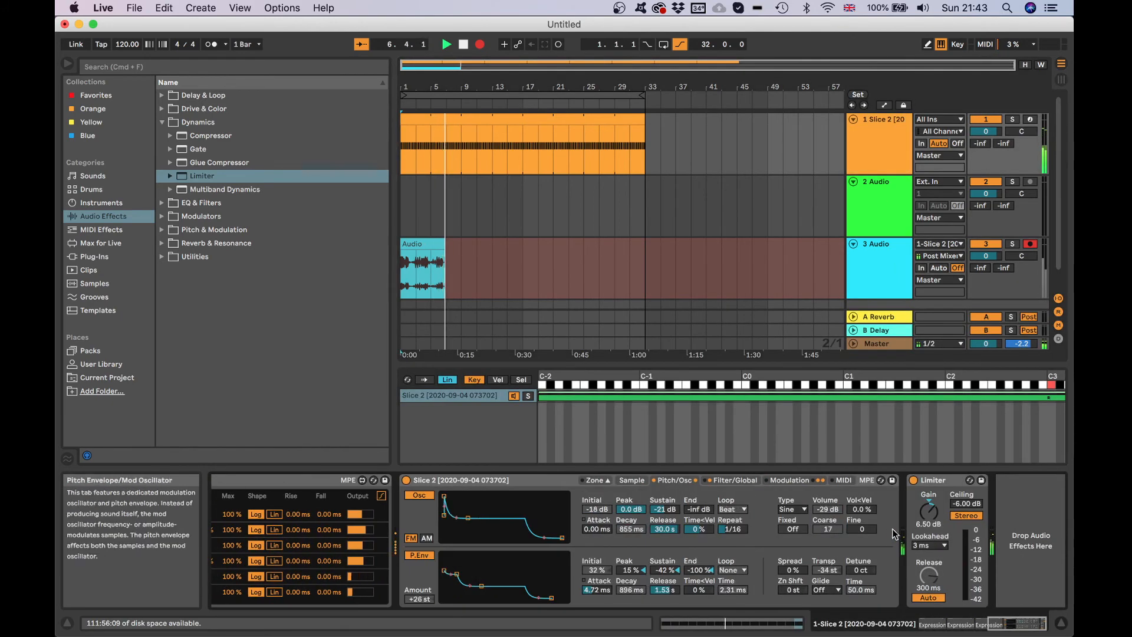
mouse_move(932, 515)
left_mouse_down()
mouse_move(931, 498)
mouse_move(931, 517)
left_mouse_up()
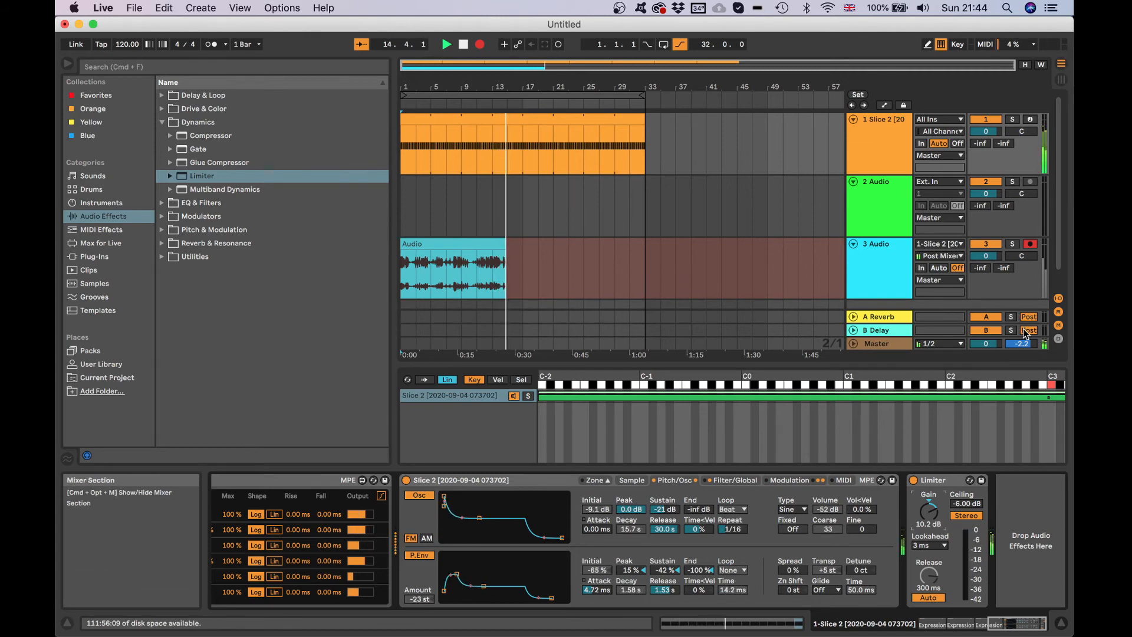
Step: Lower the Master volume to -29.6 dB while the recording continues, then stop the transport
left_click_drag(986, 343, 986, 389)
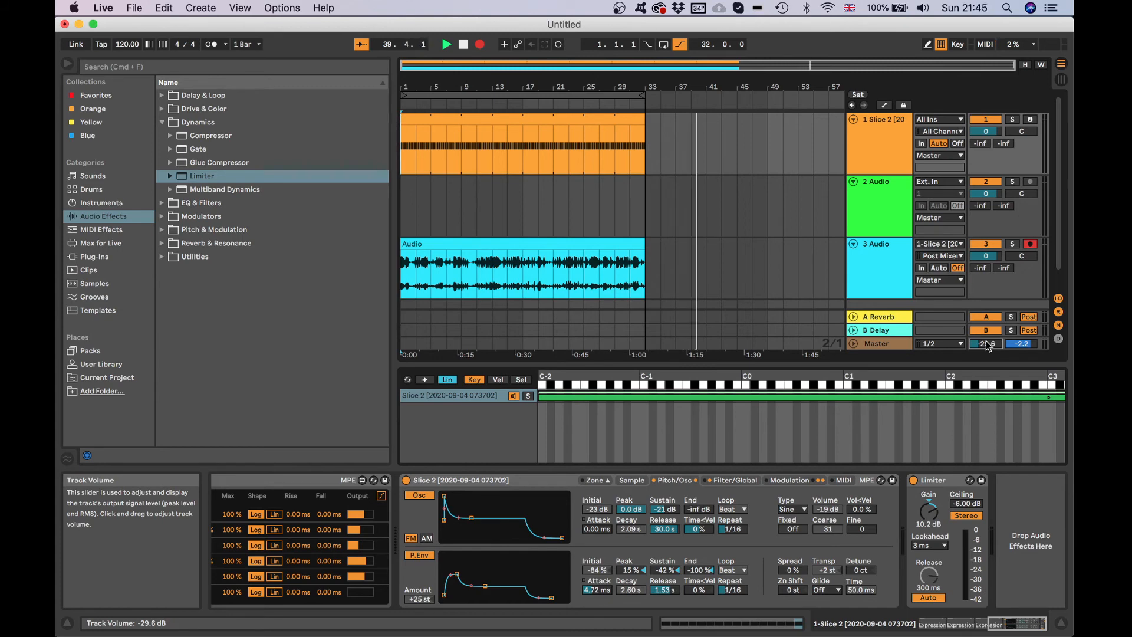
key("space")
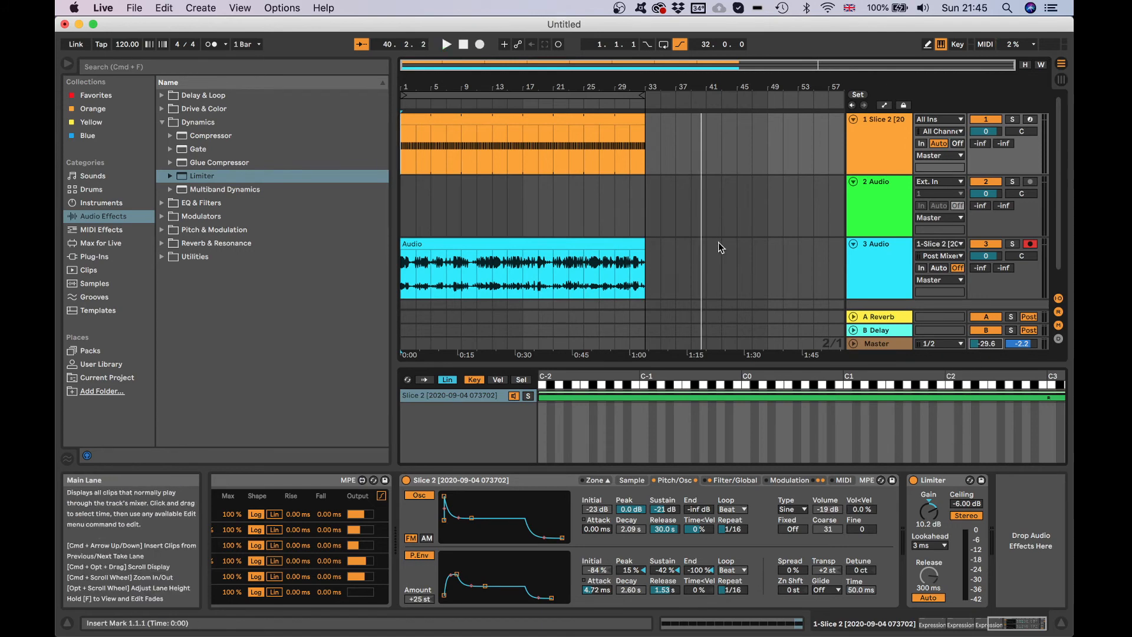
Step: Solo the 3 Audio track and play back the recorded clip
scroll(718, 242, "down", 1)
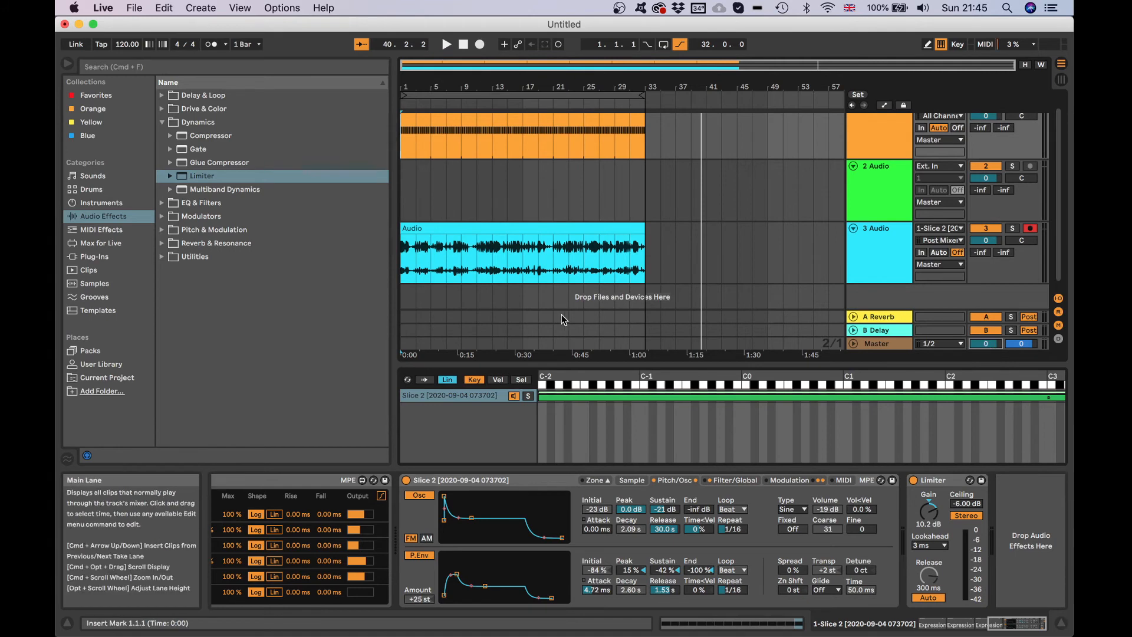
left_click(1014, 229)
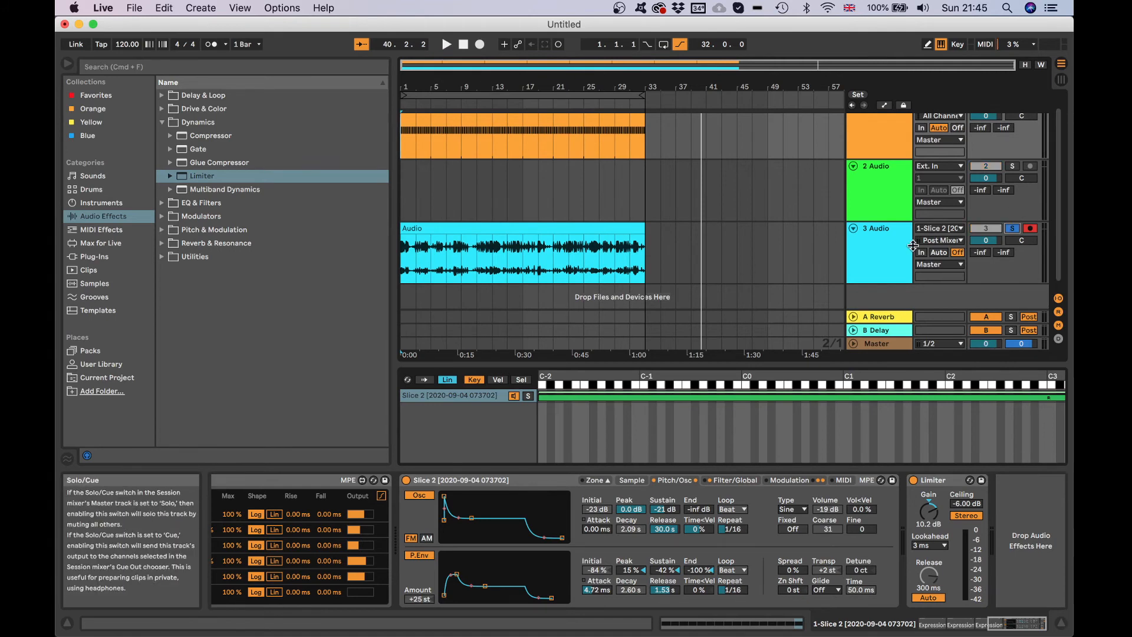
key("space")
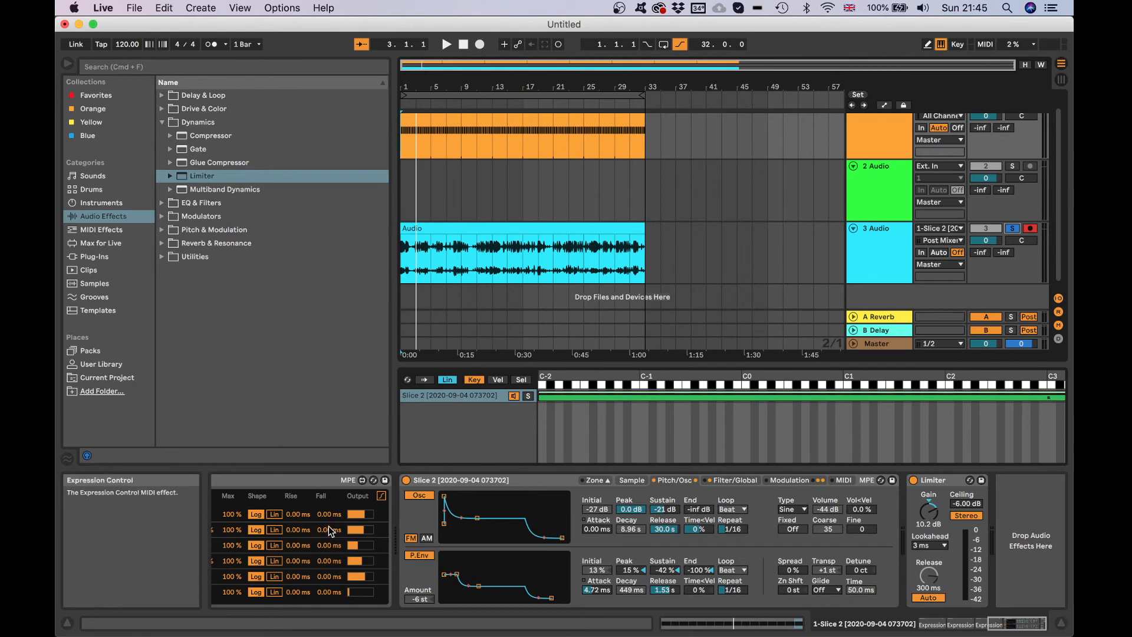
Step: Begin slicing the recorded clip on 3 Audio to a new MIDI track, with one slice per 1/4 Note
right_click(453, 229)
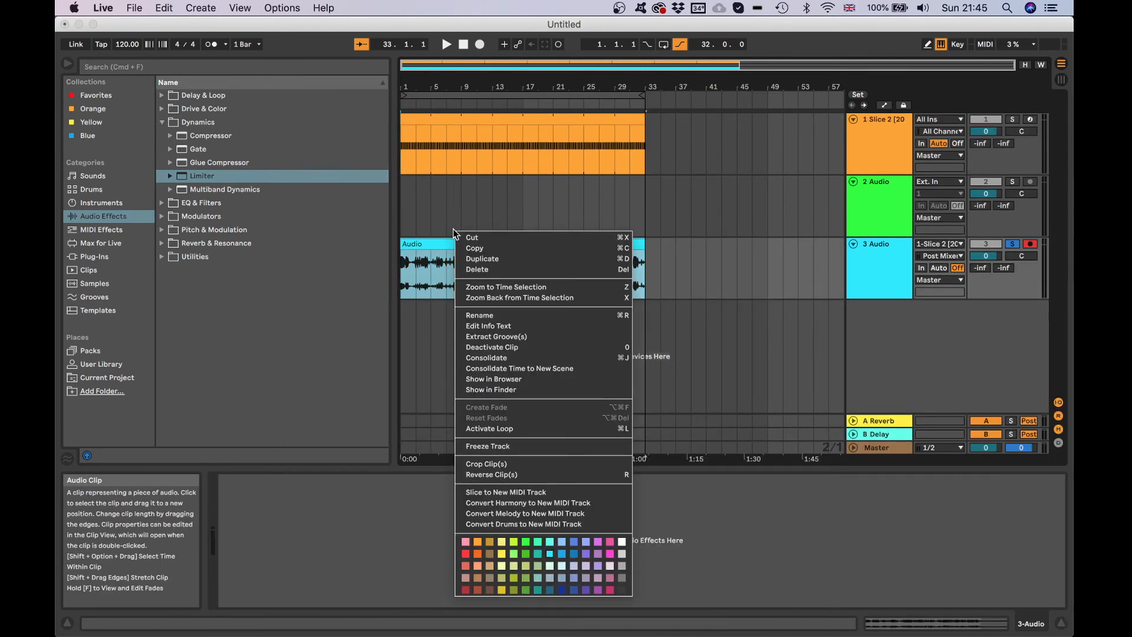
left_click(492, 491)
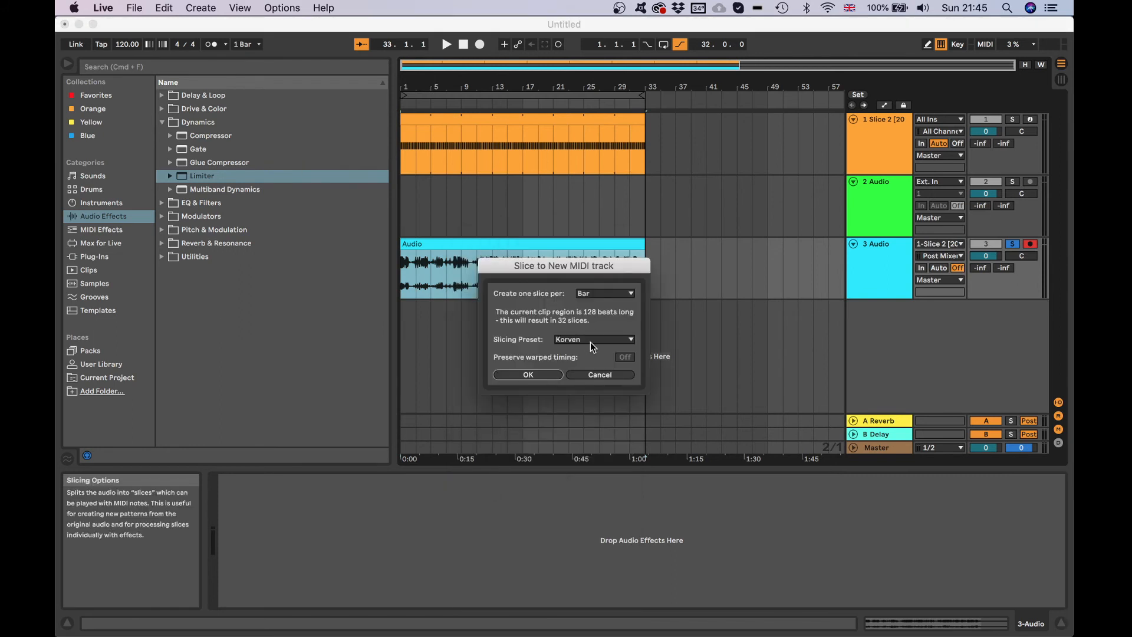
left_click(590, 292)
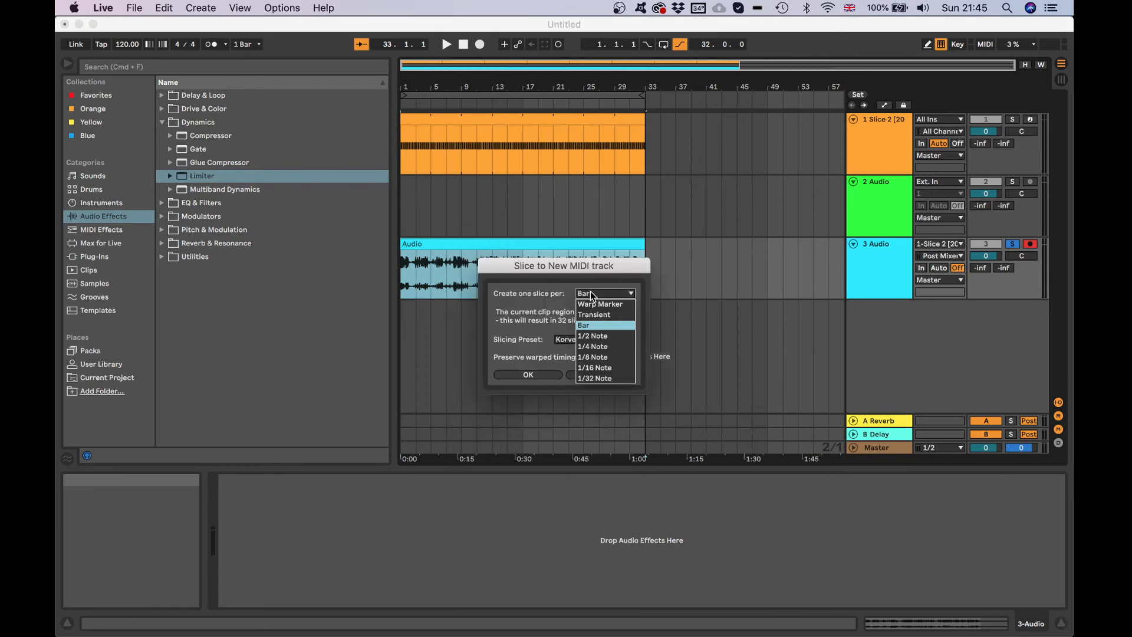
left_click(603, 347)
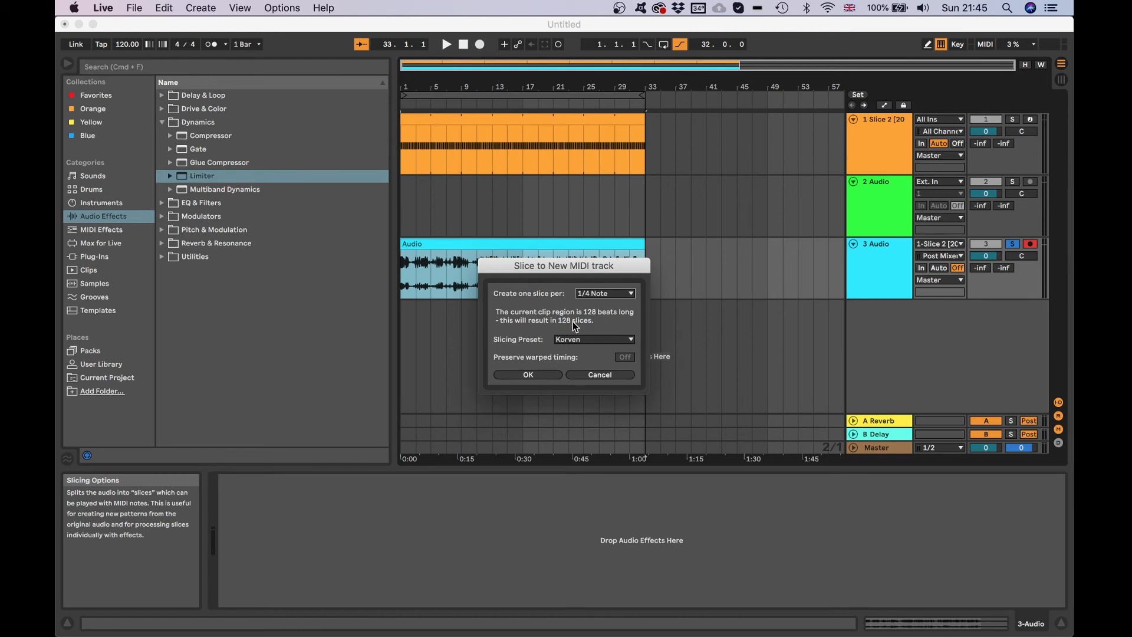
Step: Try slicing the clip with one of the Built-in slicing presets, then undo the slicing
left_click(579, 341)
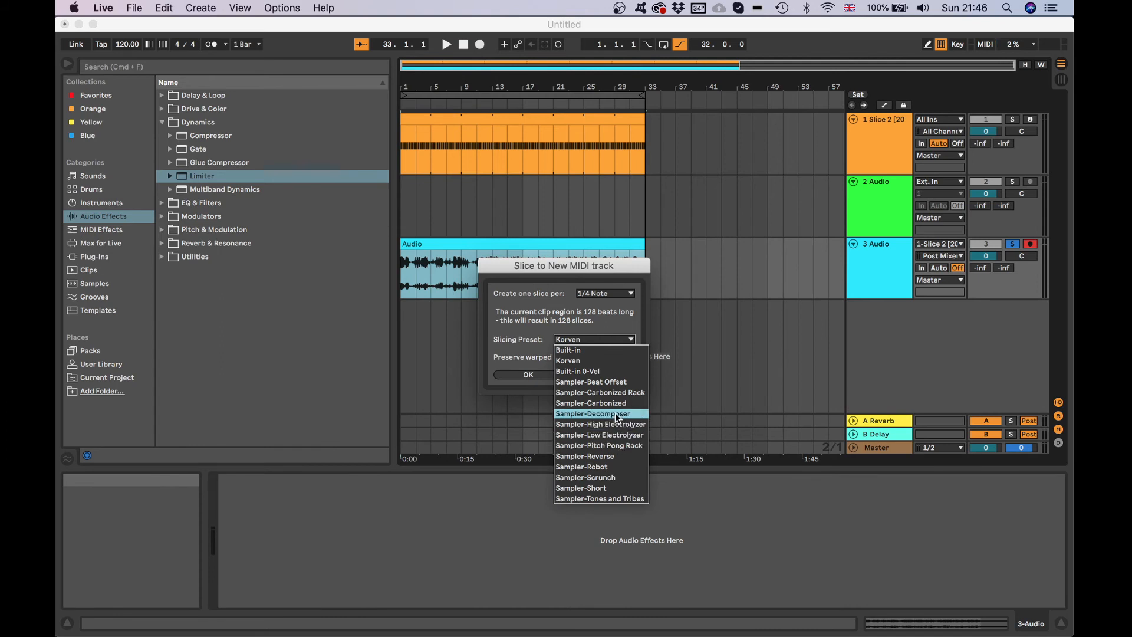
left_click(610, 351)
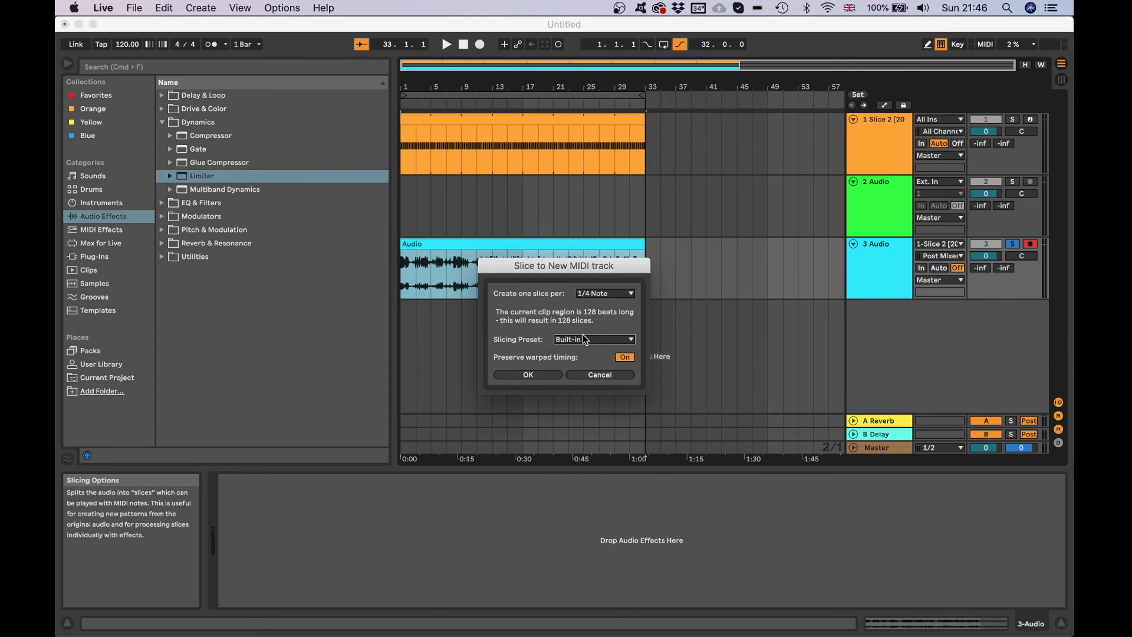
left_click(582, 339)
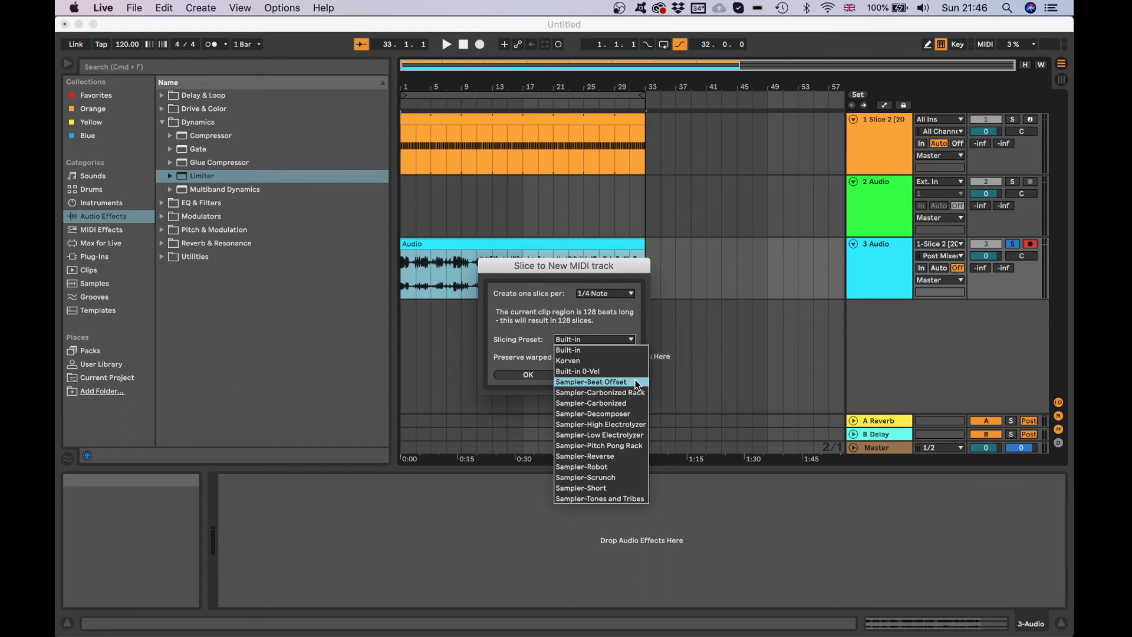
left_click(628, 372)
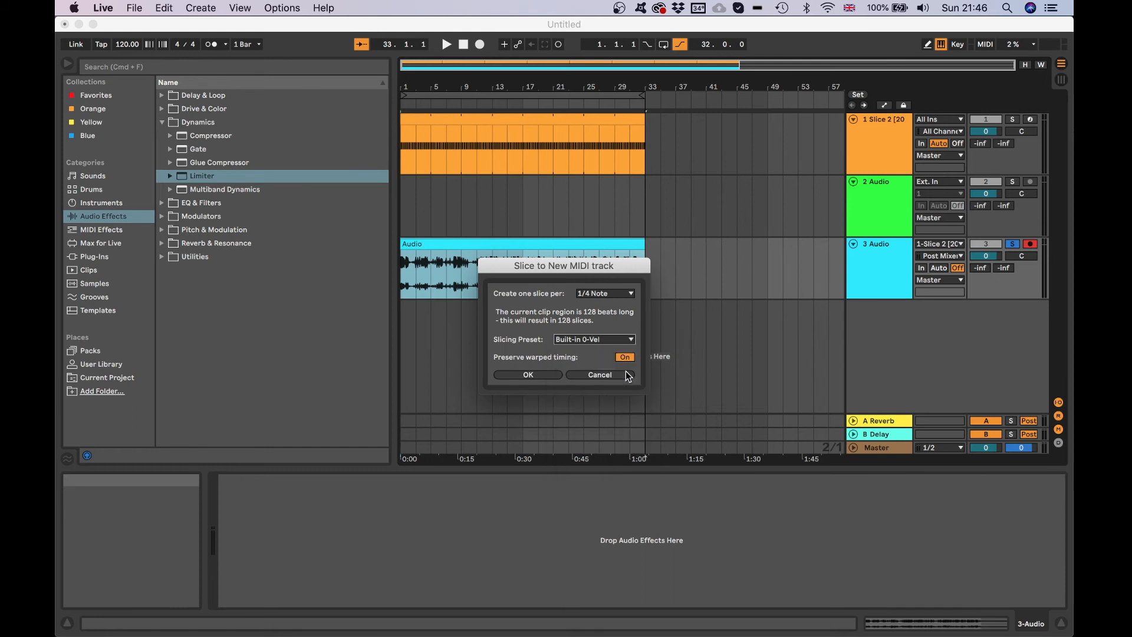
left_click(523, 374)
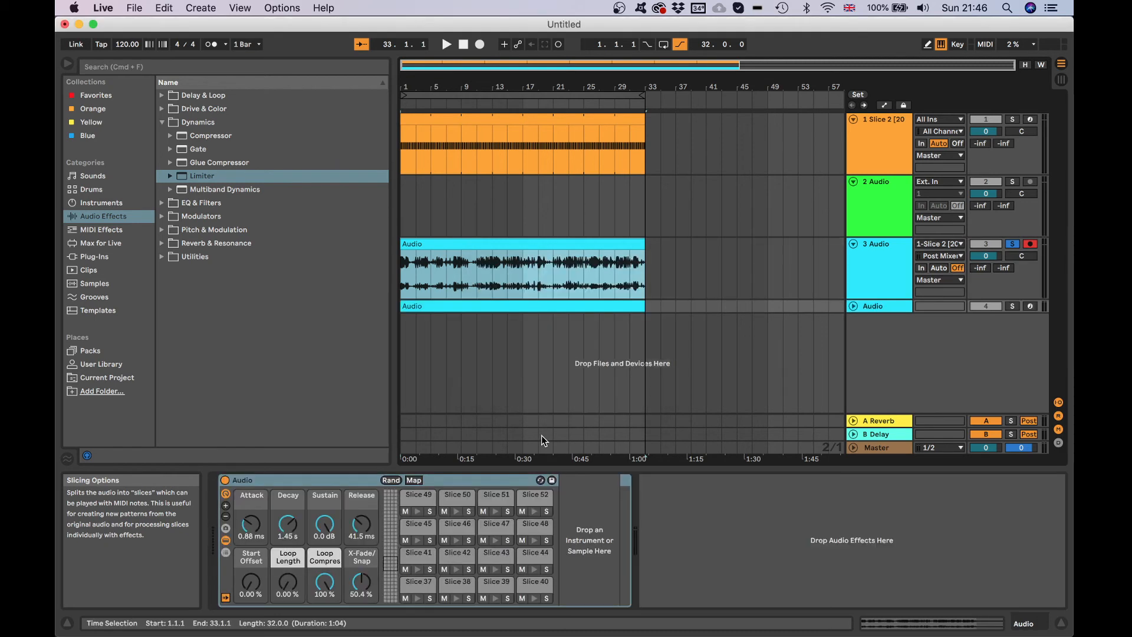
key("super+z")
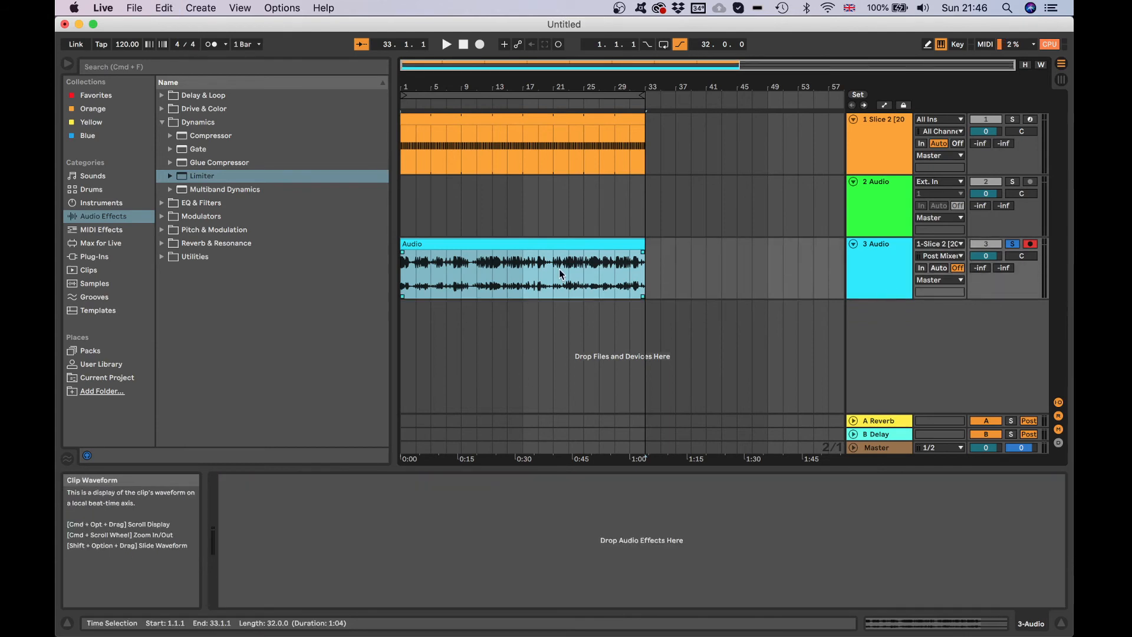
Step: Slice the recorded clip to a new MIDI track per 1/4 Note using the Sampler-Beat Offset preset
right_click(531, 246)
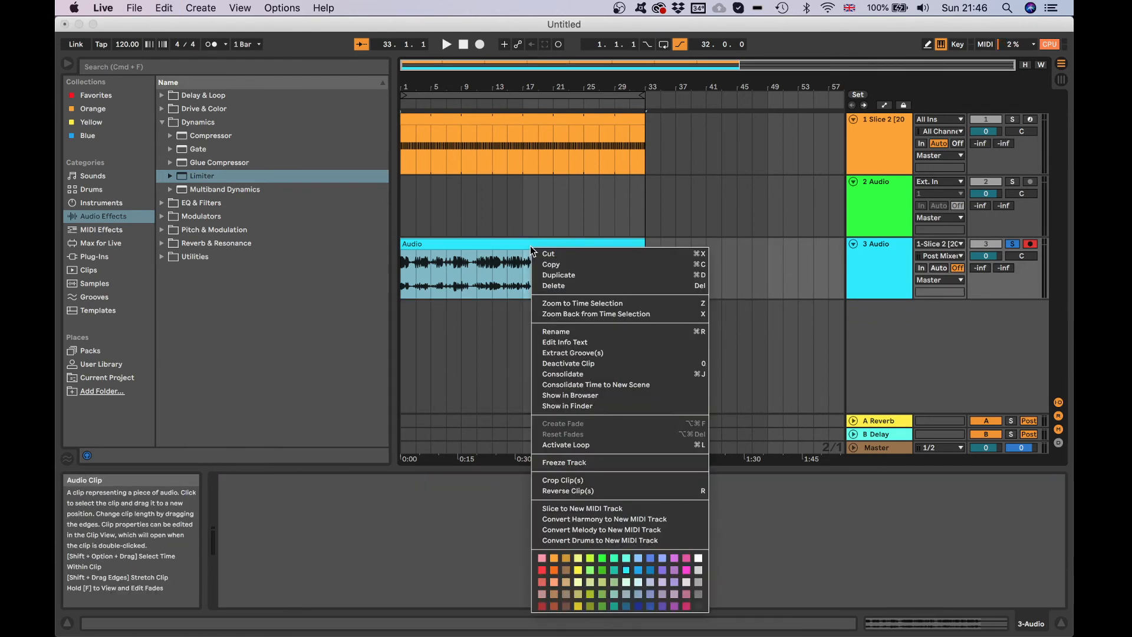
left_click(589, 510)
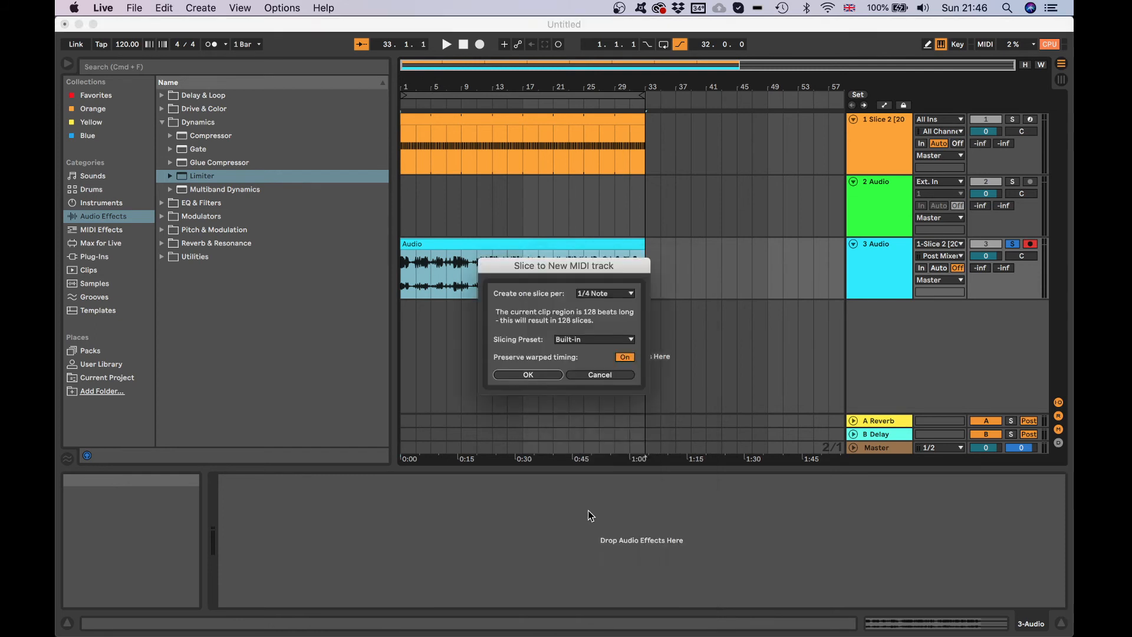
left_click(595, 340)
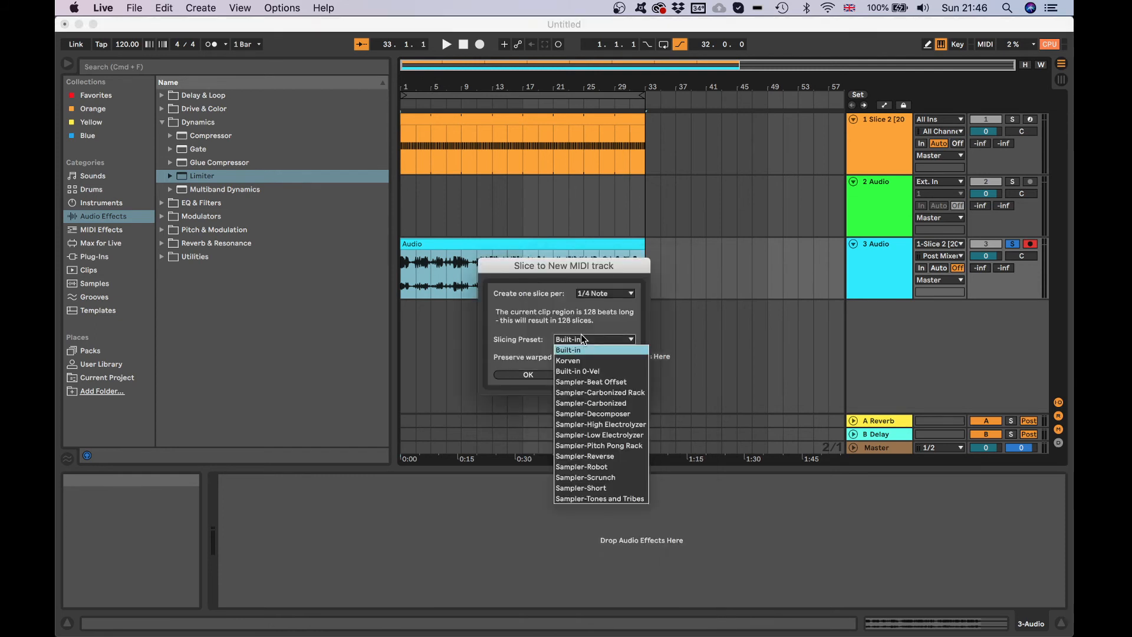
left_click(631, 383)
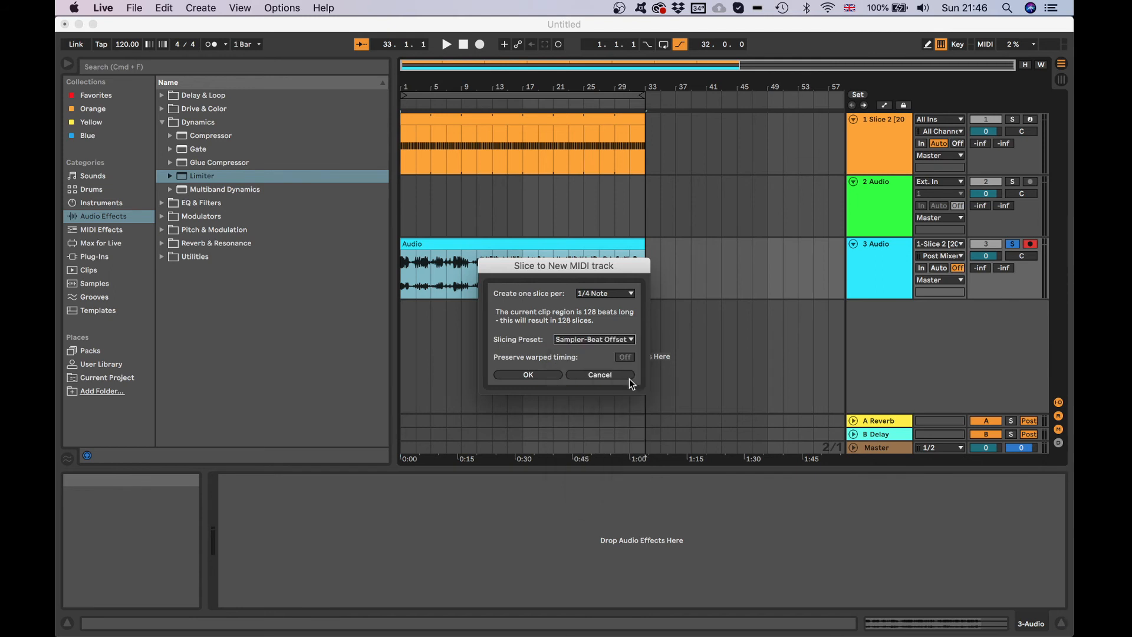
left_click(541, 373)
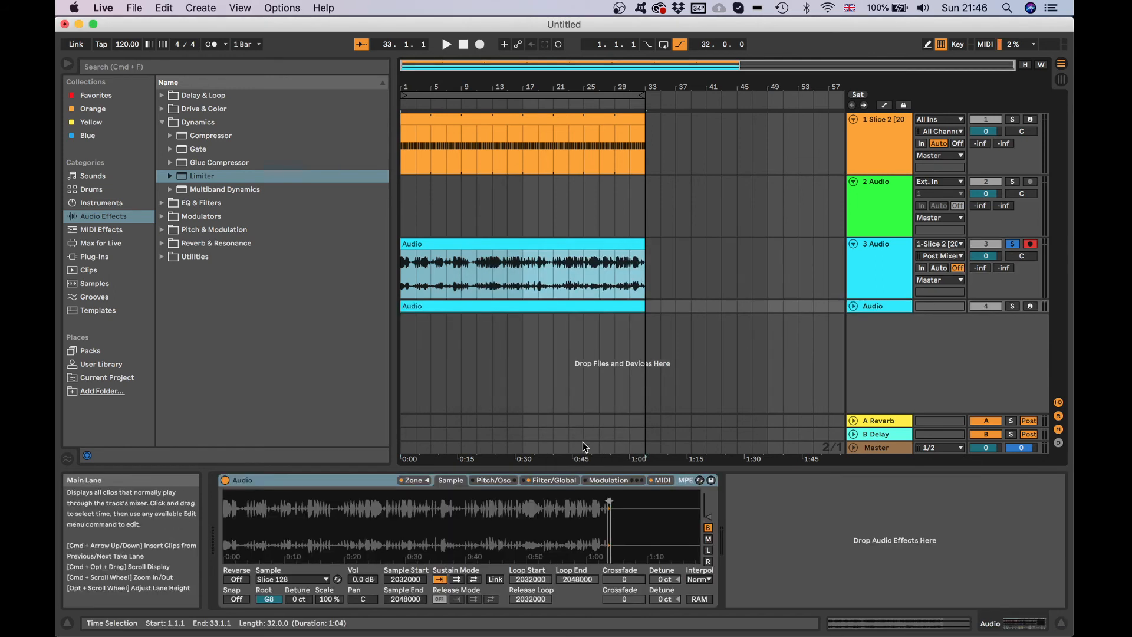
Step: With the new Sampler's zone editor open, arm the sliced Audio track and turn off solo on 3 Audio
left_click(416, 480)
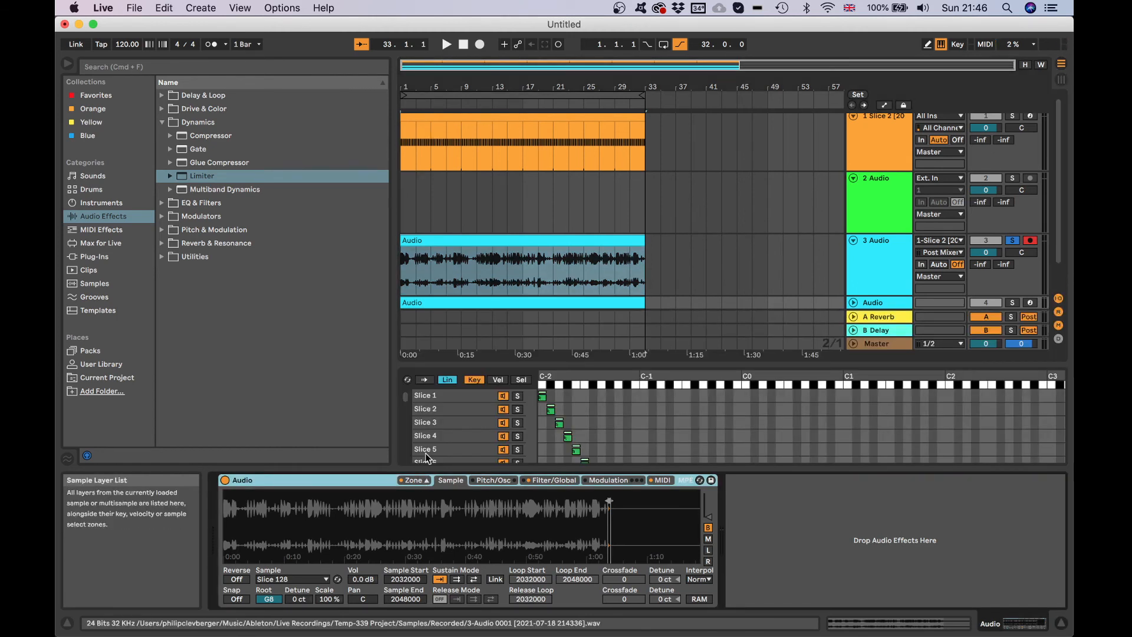
left_click(1030, 302)
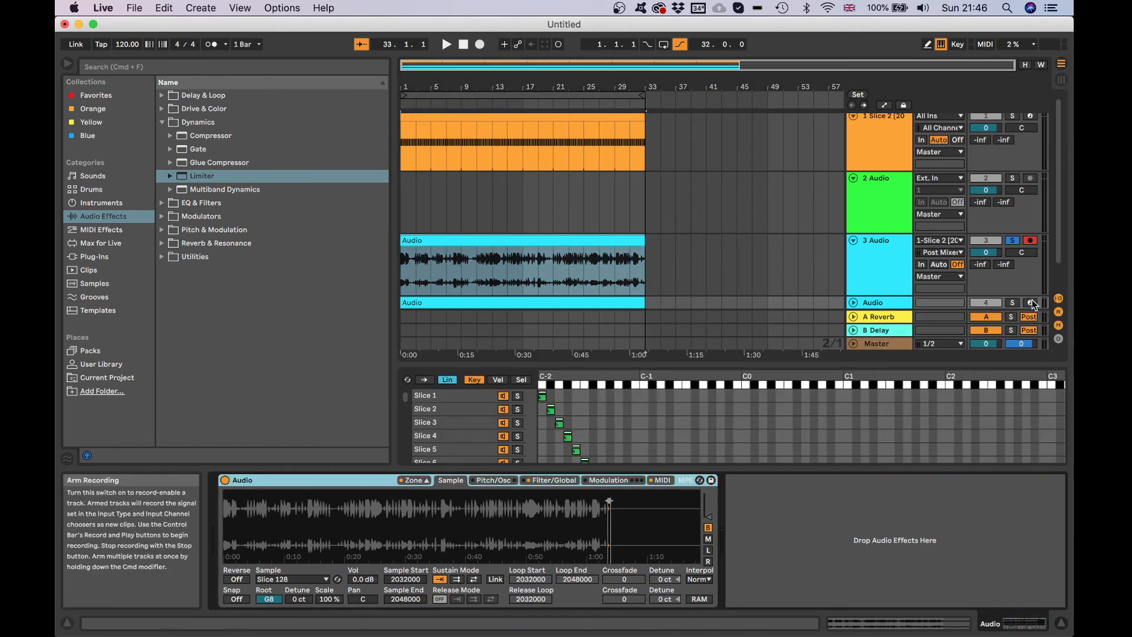
left_click(1017, 240)
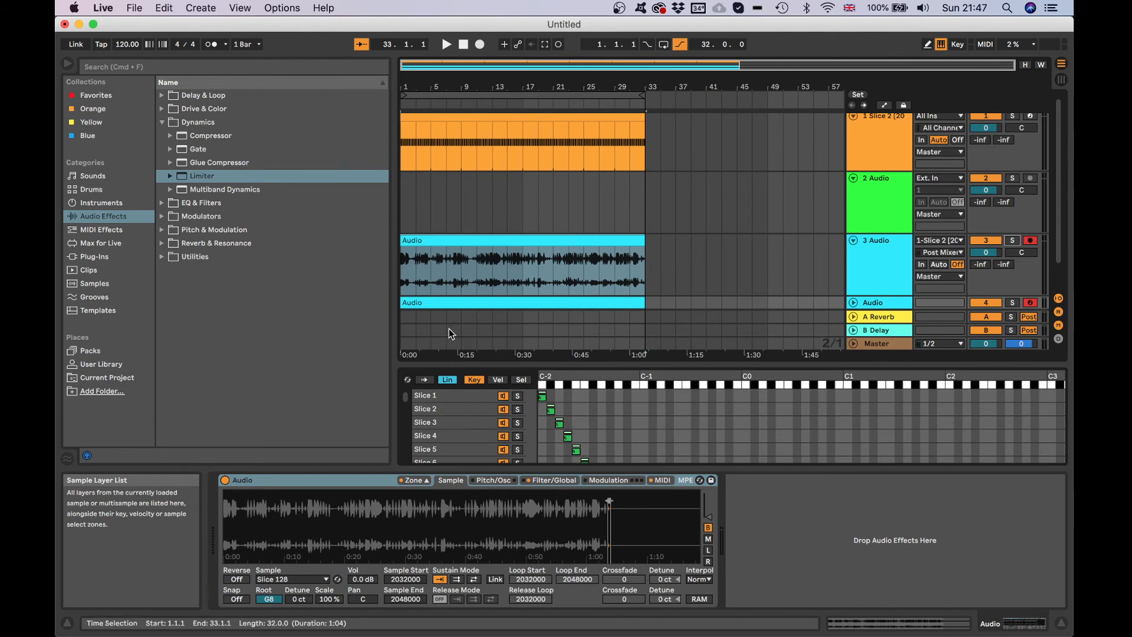
Step: Enlarge the Sampler's zone editor, select all the slices and normalize their volumes
left_click_drag(448, 362, 440, 270)
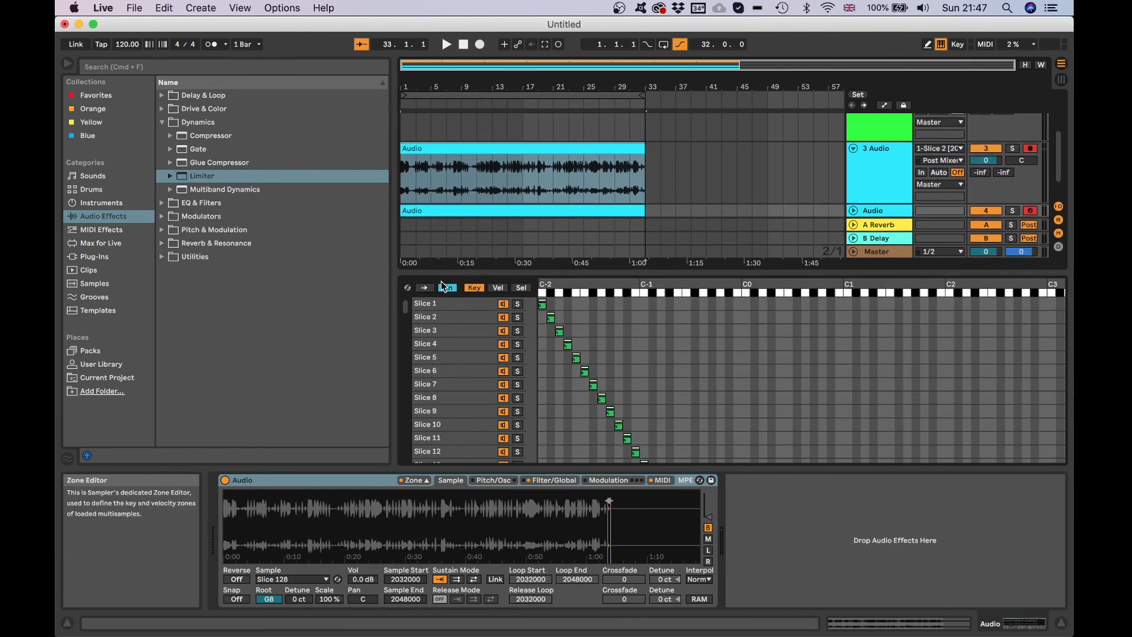
left_click(437, 304)
key("super+a")
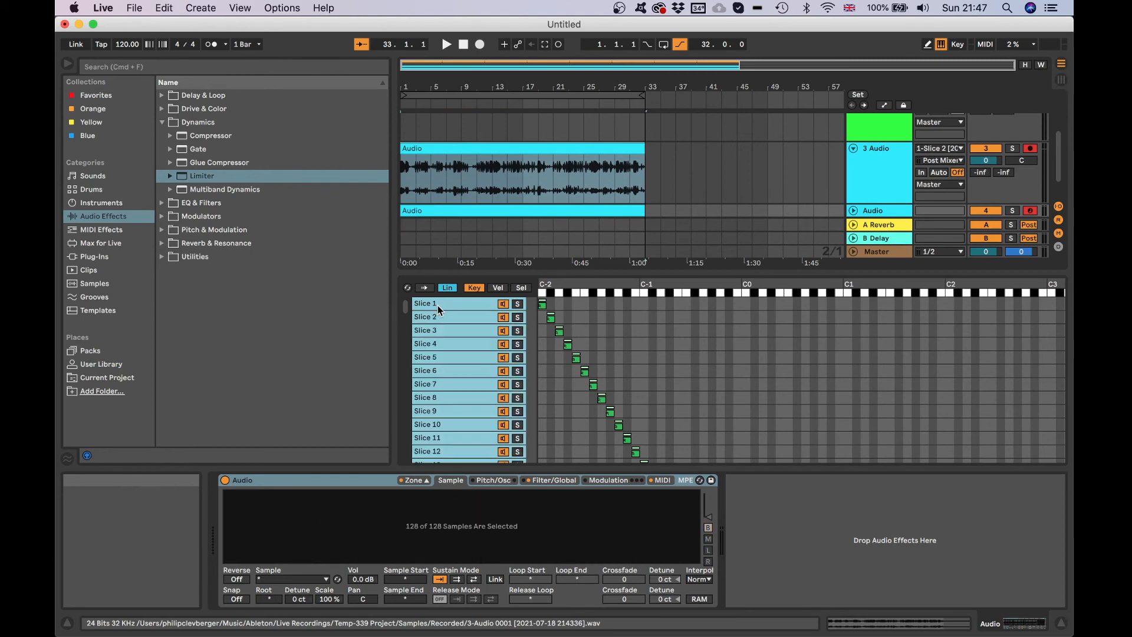
right_click(446, 307)
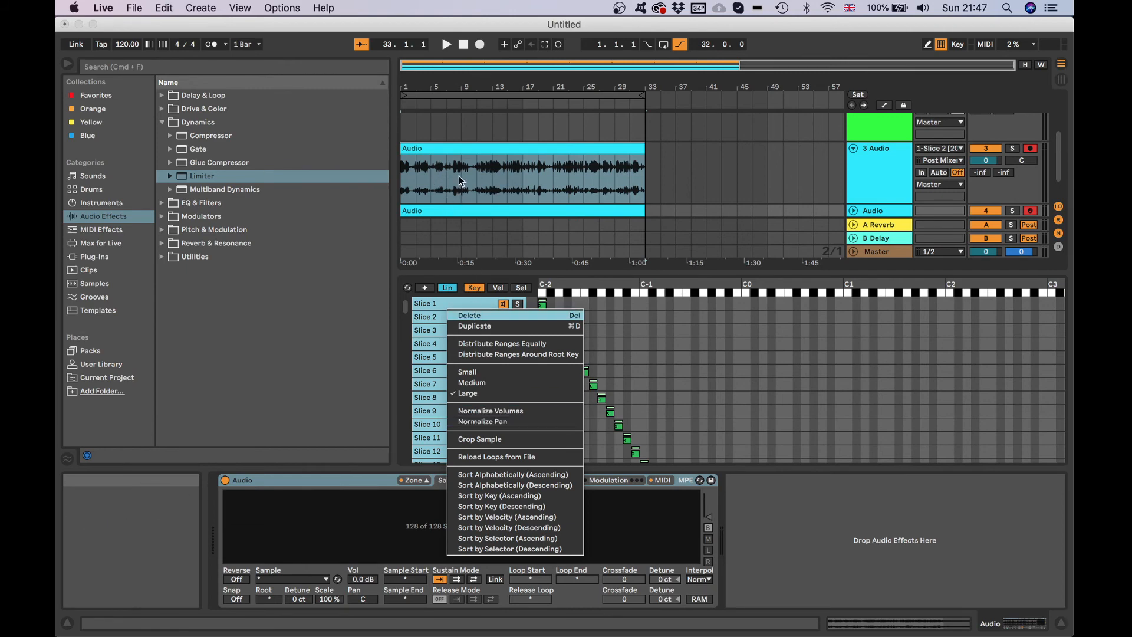
left_click(504, 437)
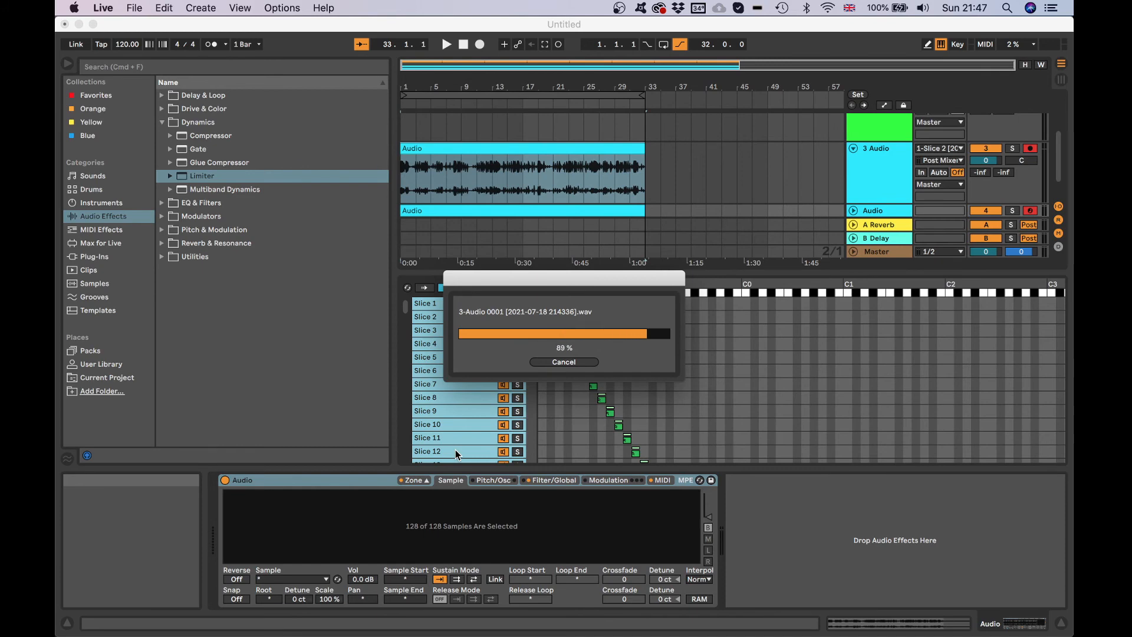
right_click(449, 381)
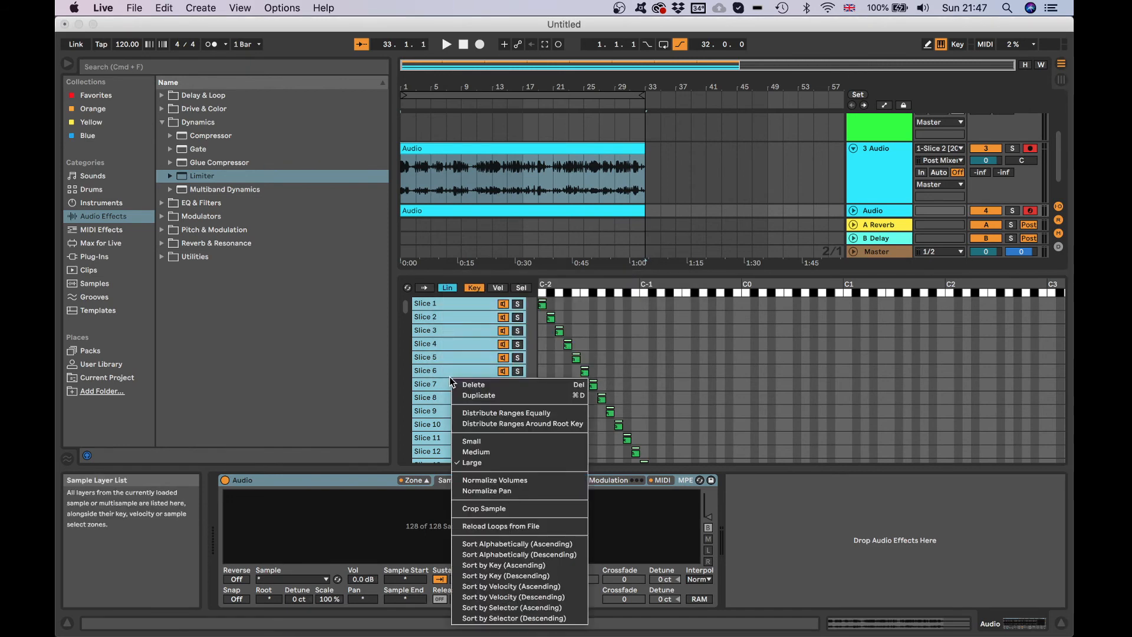
left_click(521, 488)
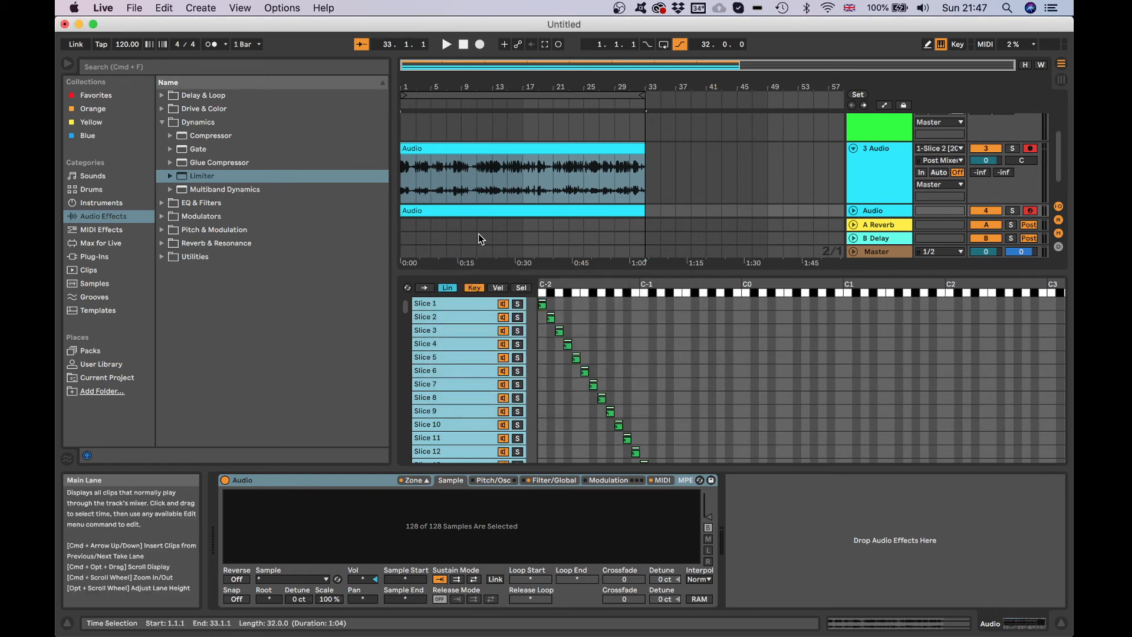
Step: Solo the sliced Audio track and audition its slices from the computer keyboard
right_click(457, 347)
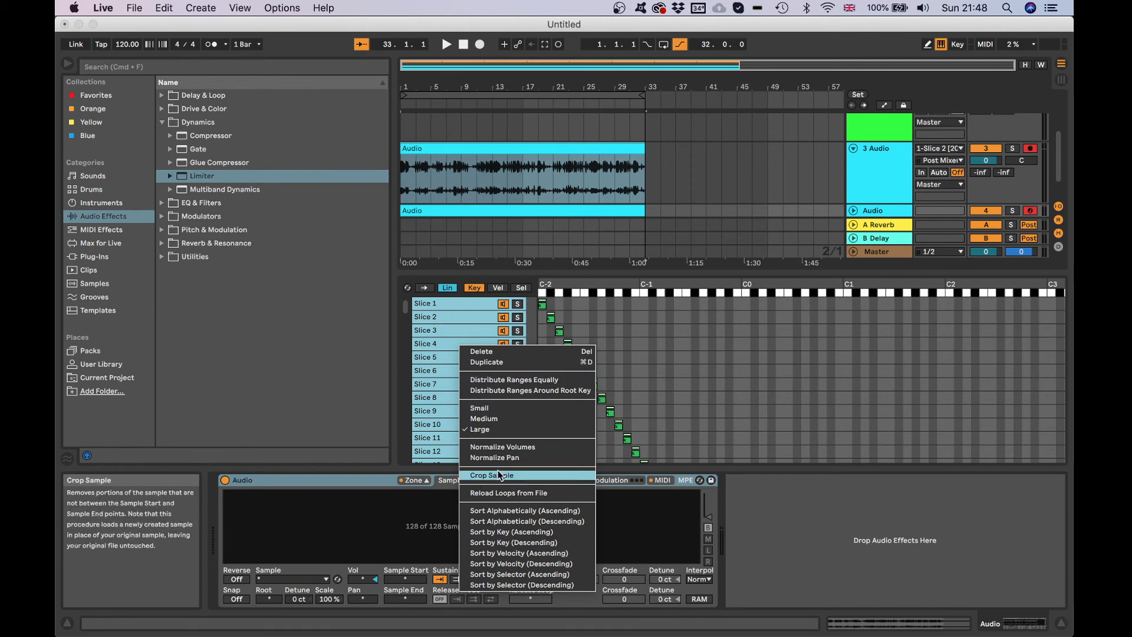
left_click(427, 334)
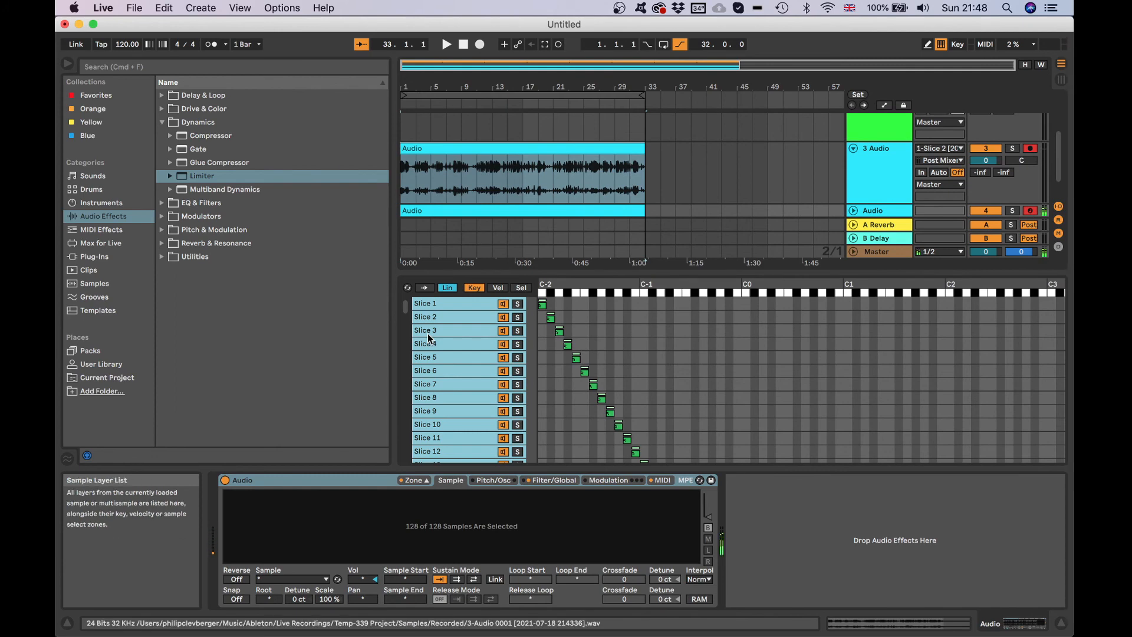
left_click(1012, 212)
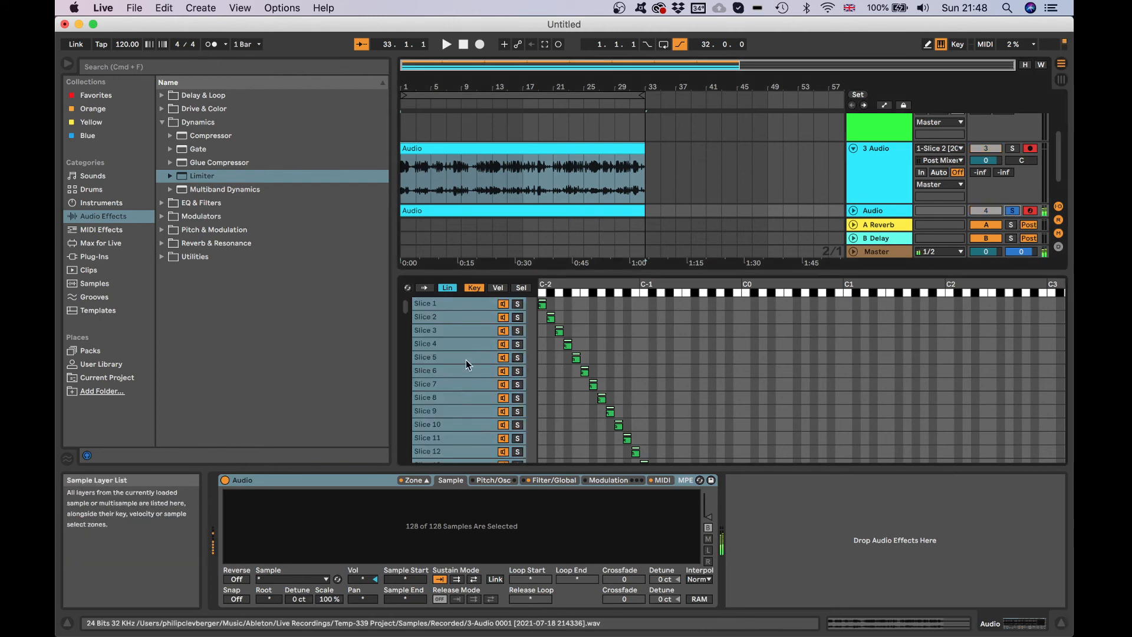
key("x")
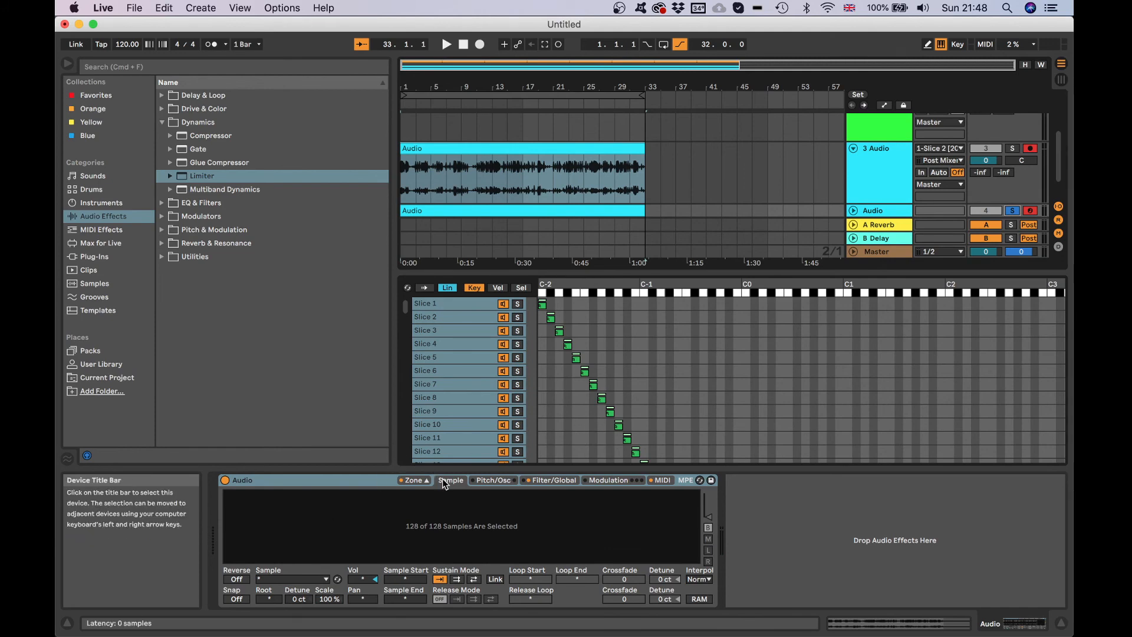
Step: Set the Sampler's key tracking Scale to 0 % for all the selected slices
left_click(326, 599)
type("0")
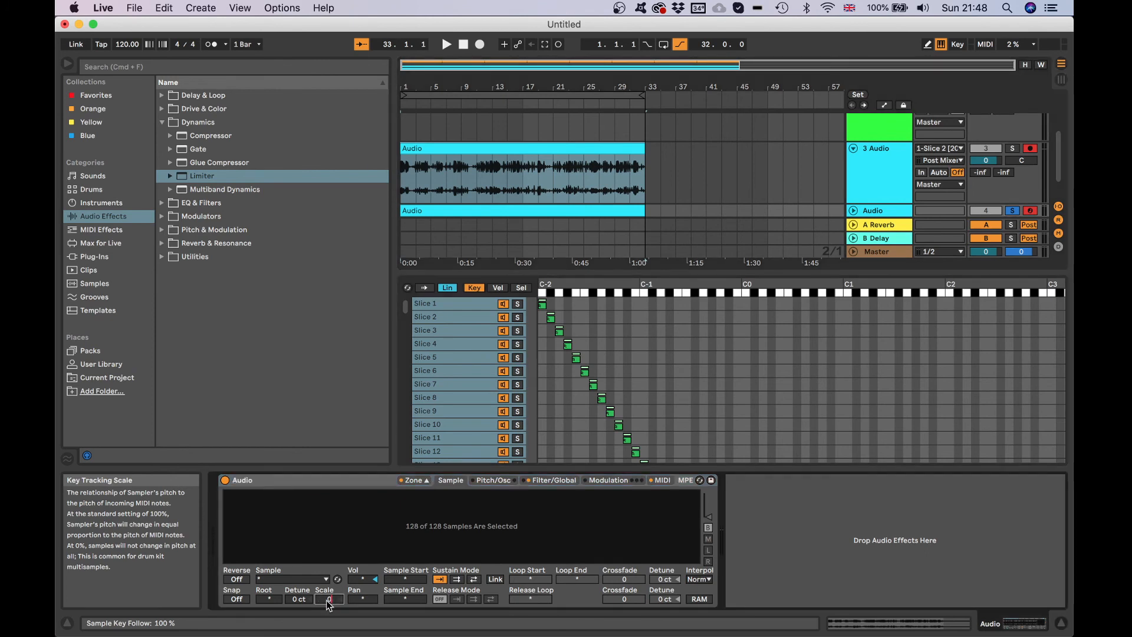
key("Return")
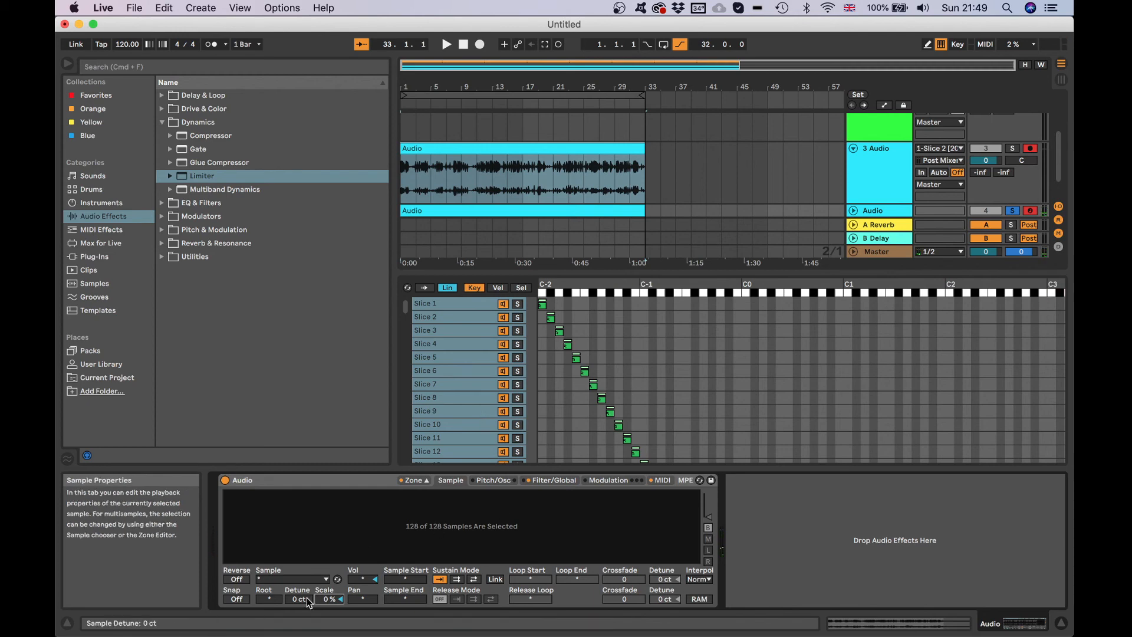
Step: Open the Sampler's filter by setting resonance to 0 %, frequency to 22.0 kHz, and key and velocity modulation to 0 %
left_click(551, 480)
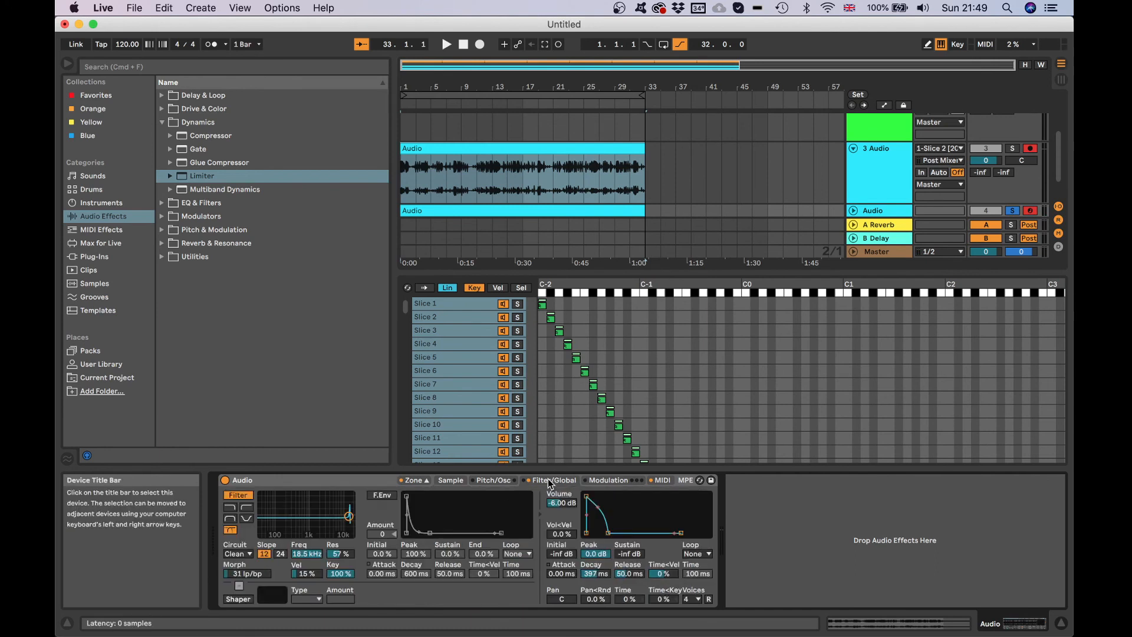
double_click(345, 553)
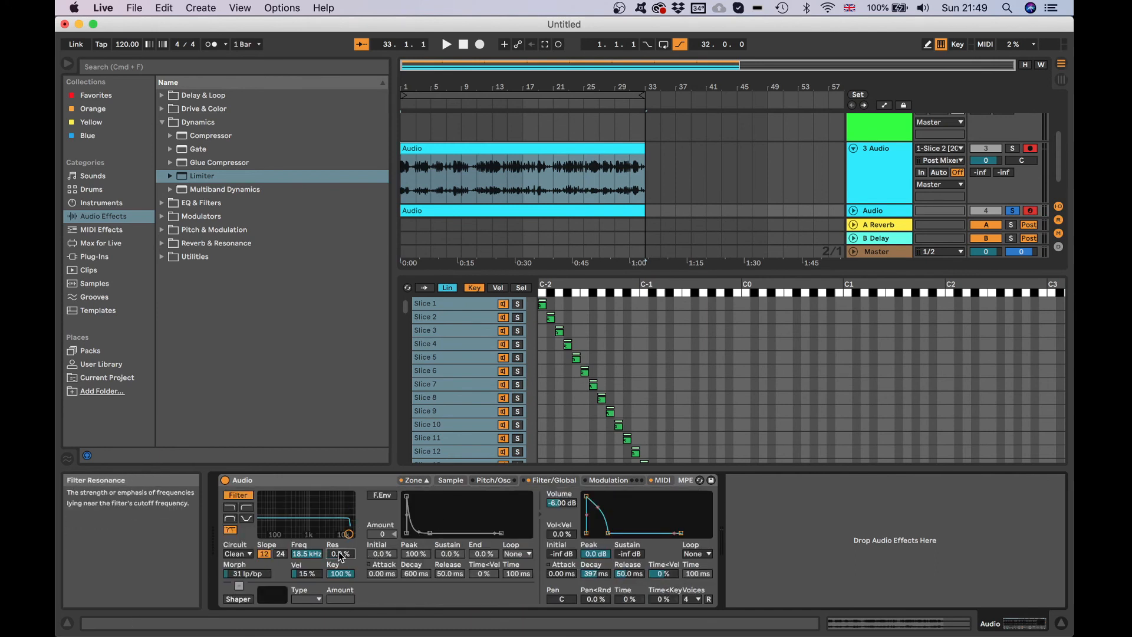
double_click(316, 551)
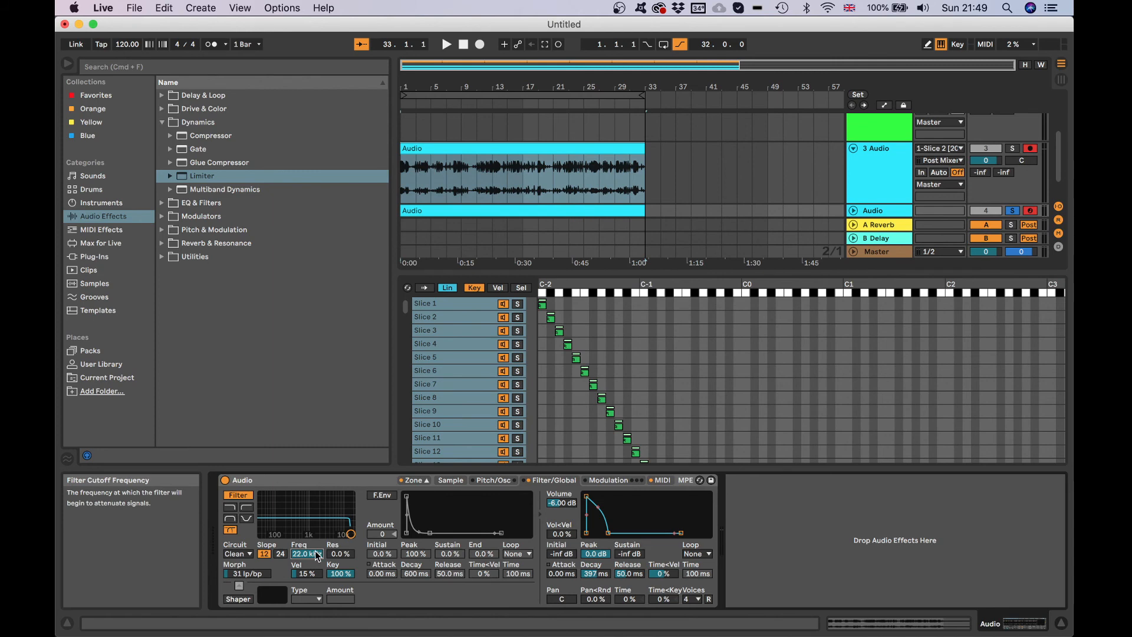
left_click(349, 575)
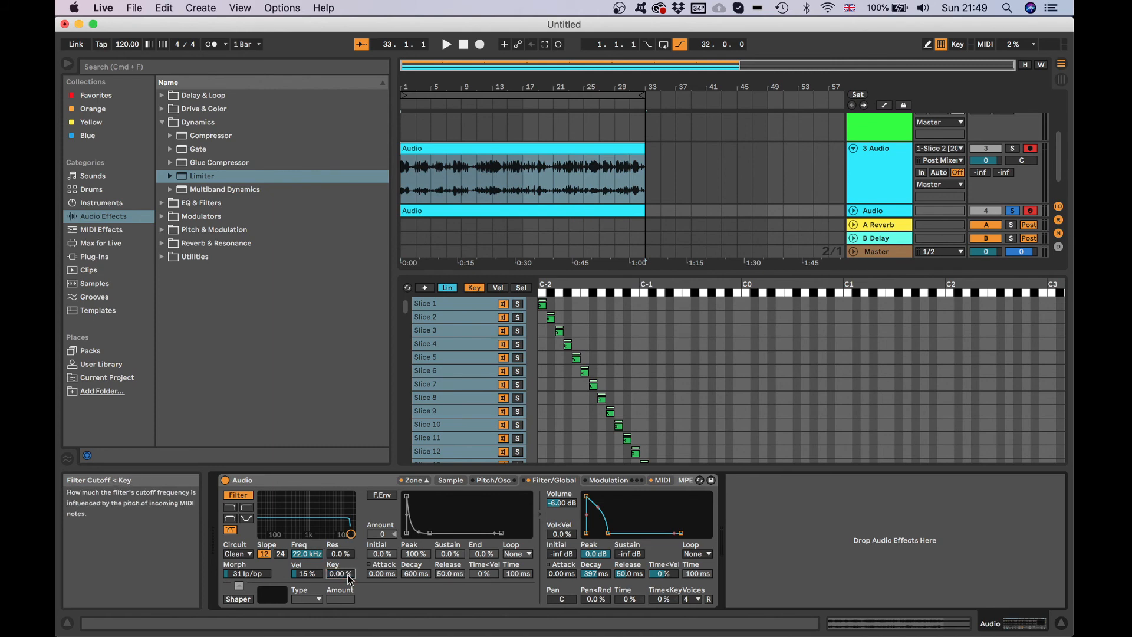
left_click(303, 574)
type("0.")
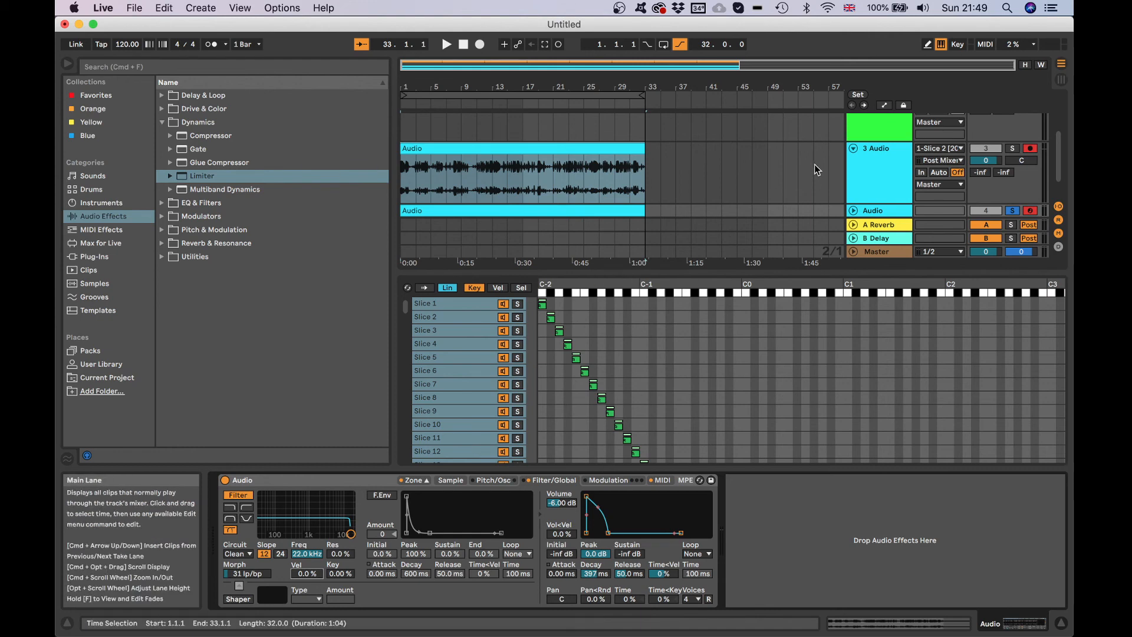
Step: Insert a new MIDI track below the sliced Audio track, solo it and load an empty Sampler onto it
scroll(796, 188, "down", 2)
right_click(874, 204)
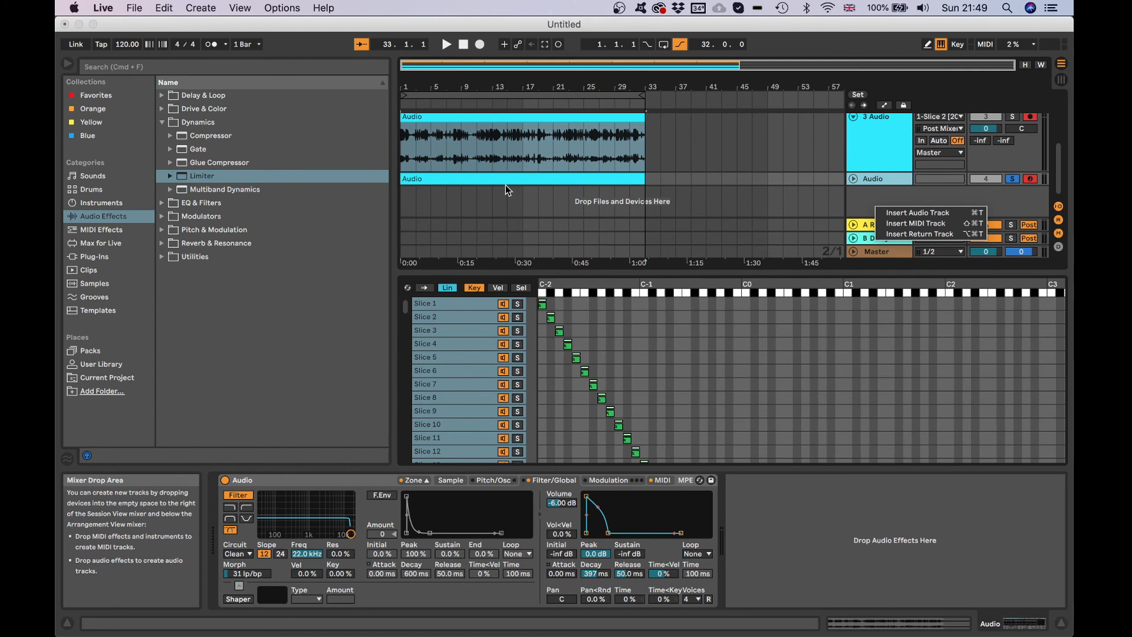
left_click(924, 224)
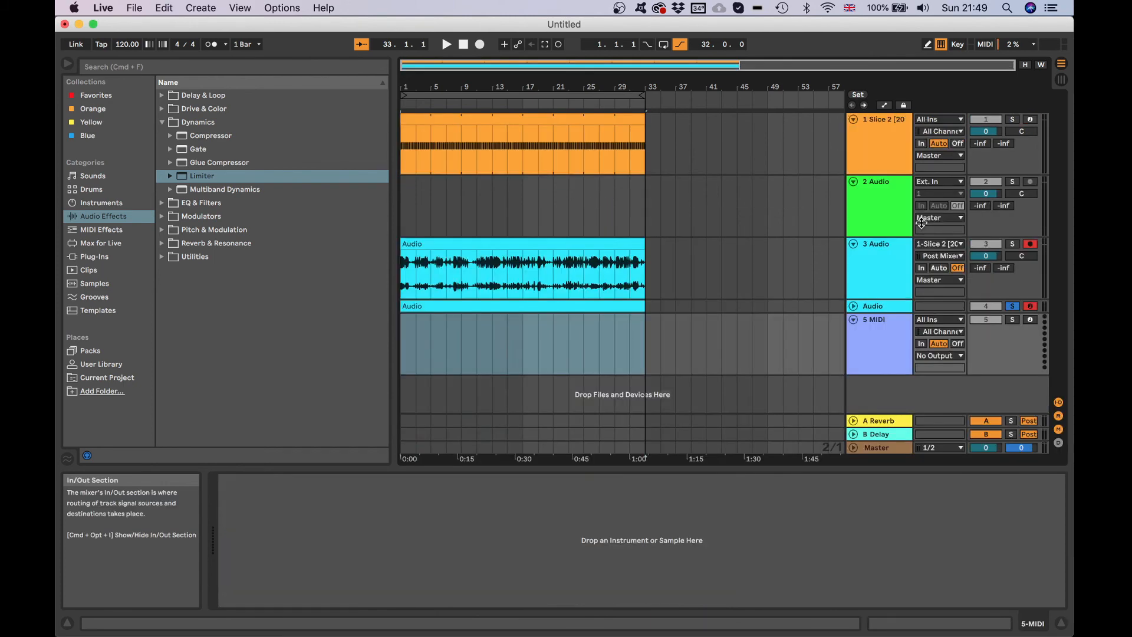
left_click(1013, 320)
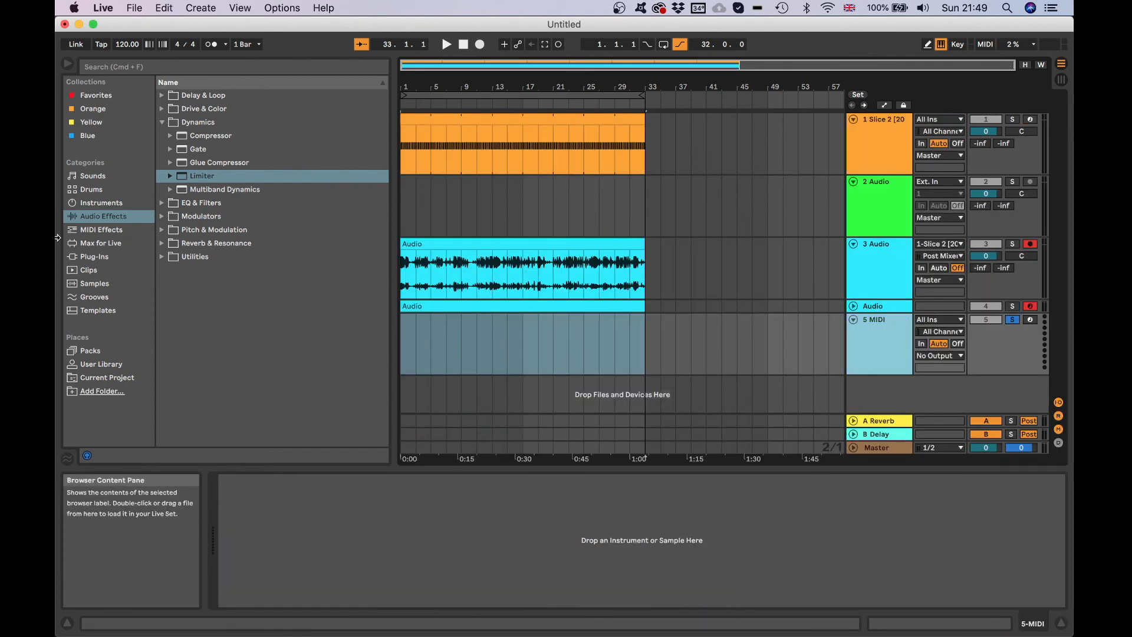
left_click(100, 204)
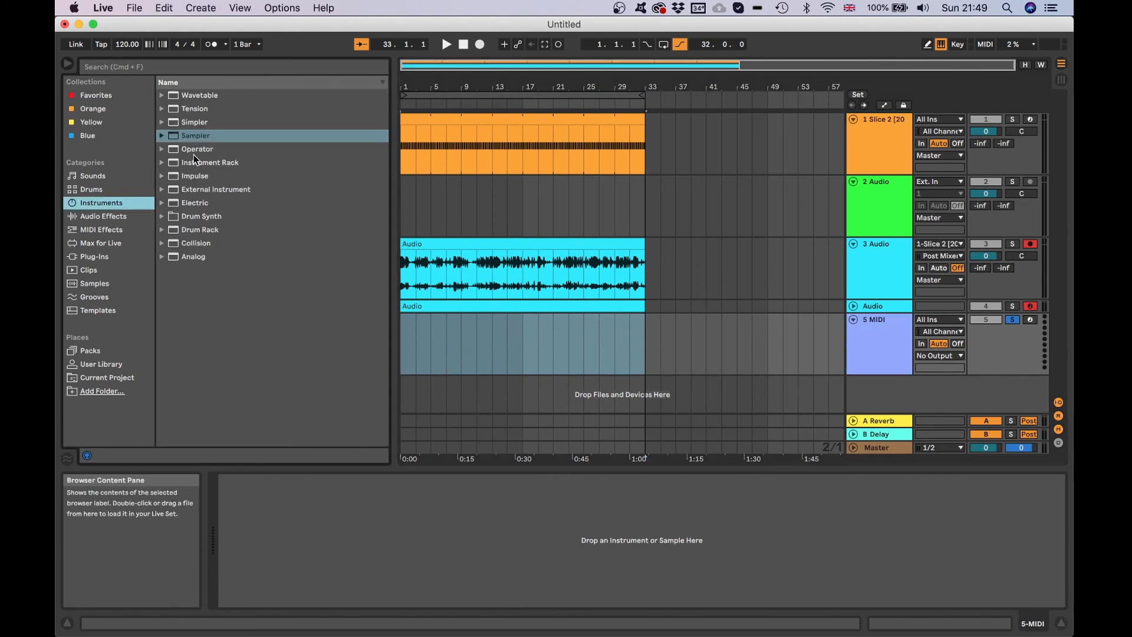
double_click(197, 136)
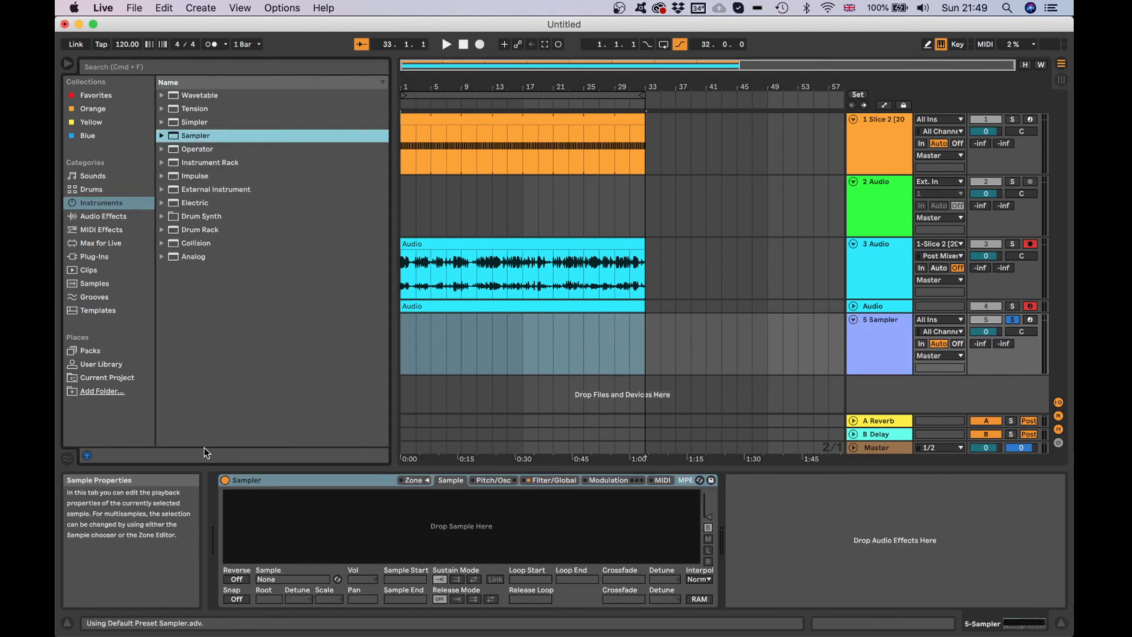
Step: Open the TFP - Flora folder in the User Library's The Fellow Passenger libraries and preview one of its early slices
left_click(115, 366)
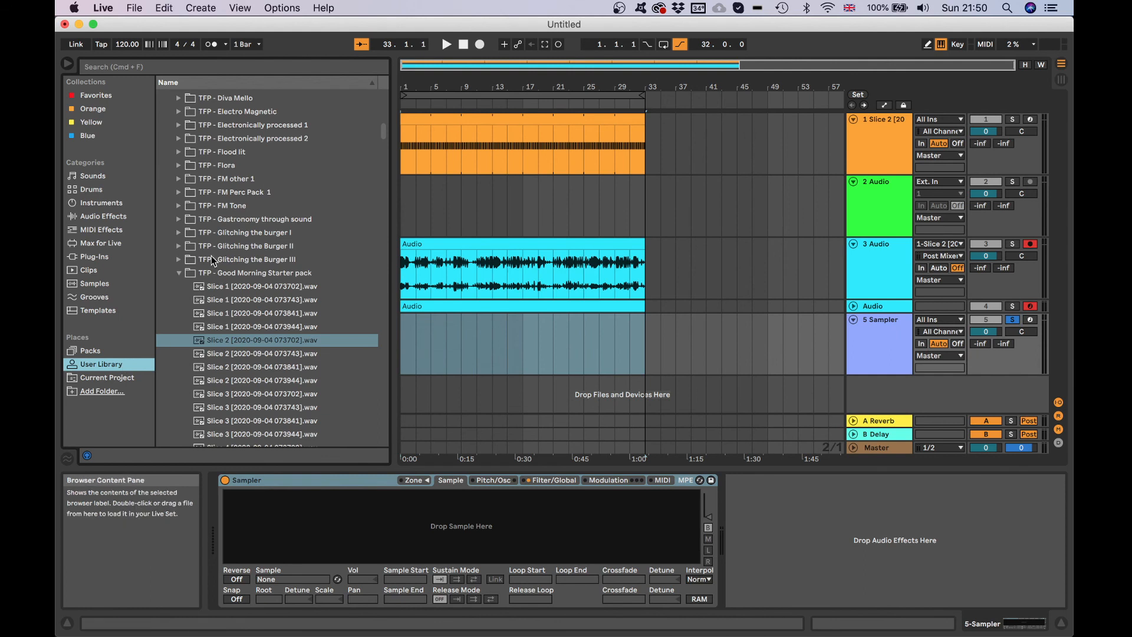
scroll(201, 216, "up", 5)
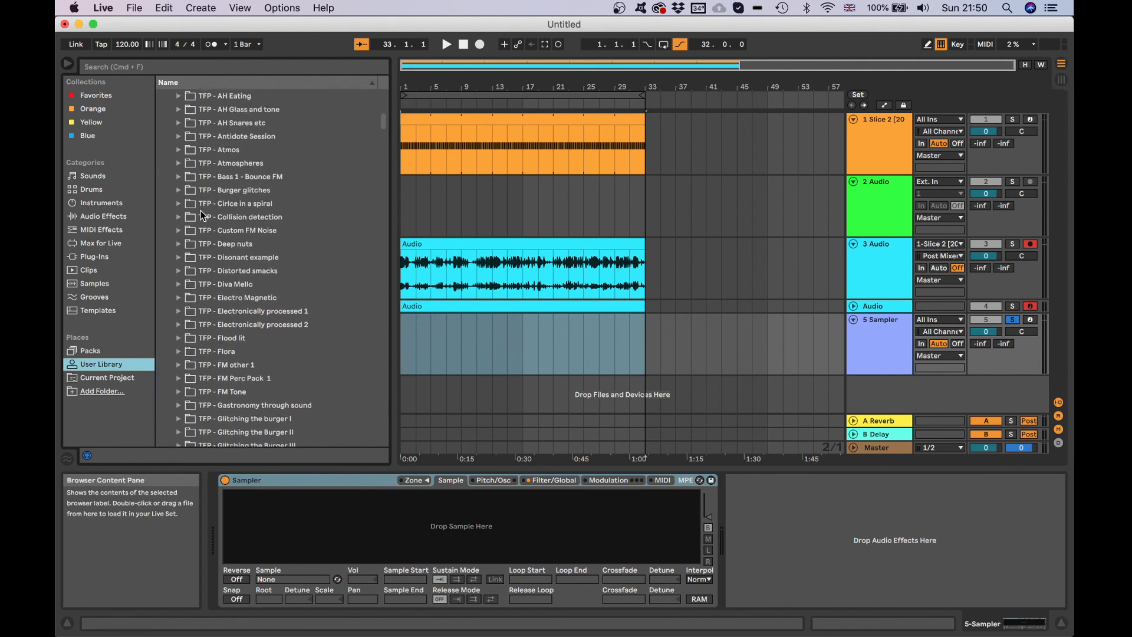
scroll(202, 216, "up", 2)
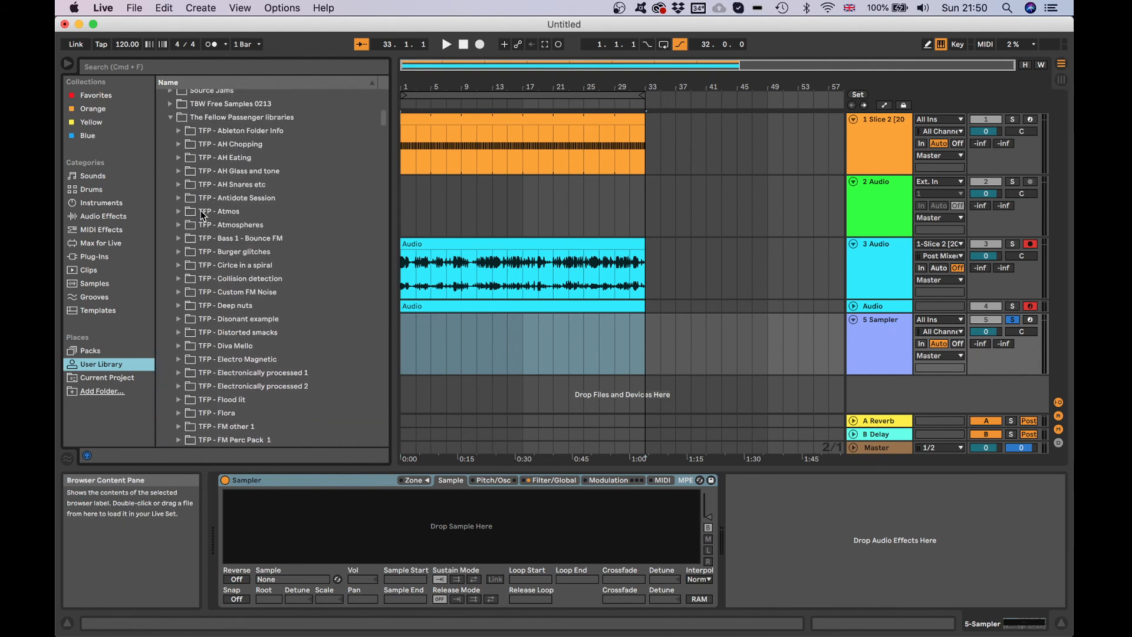
scroll(193, 279, "down", 1)
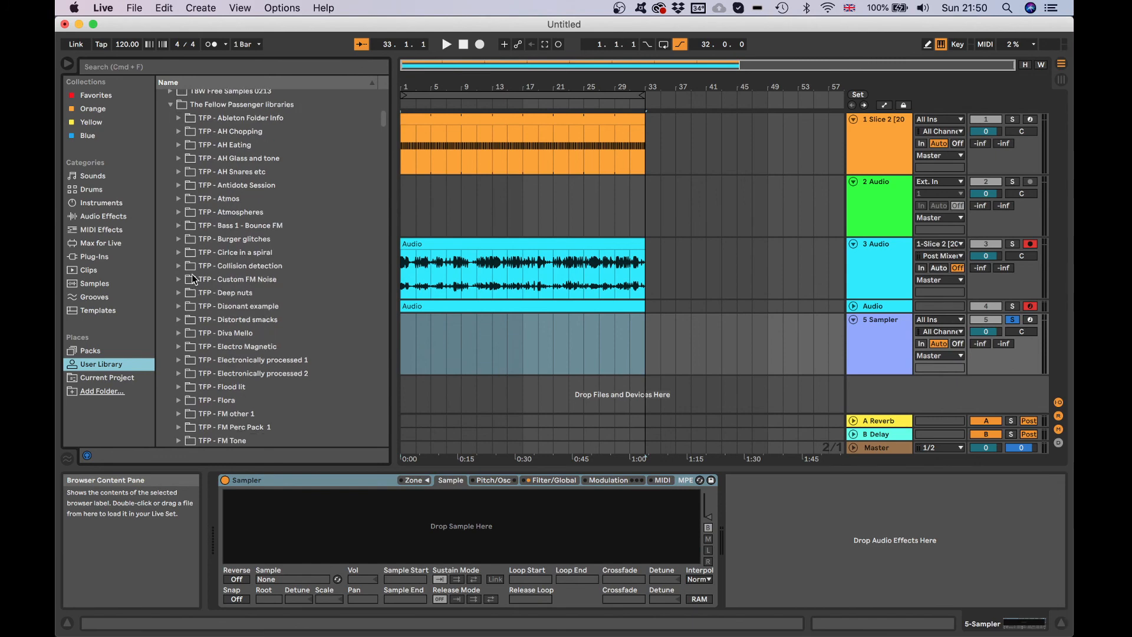
scroll(193, 279, "down", 4)
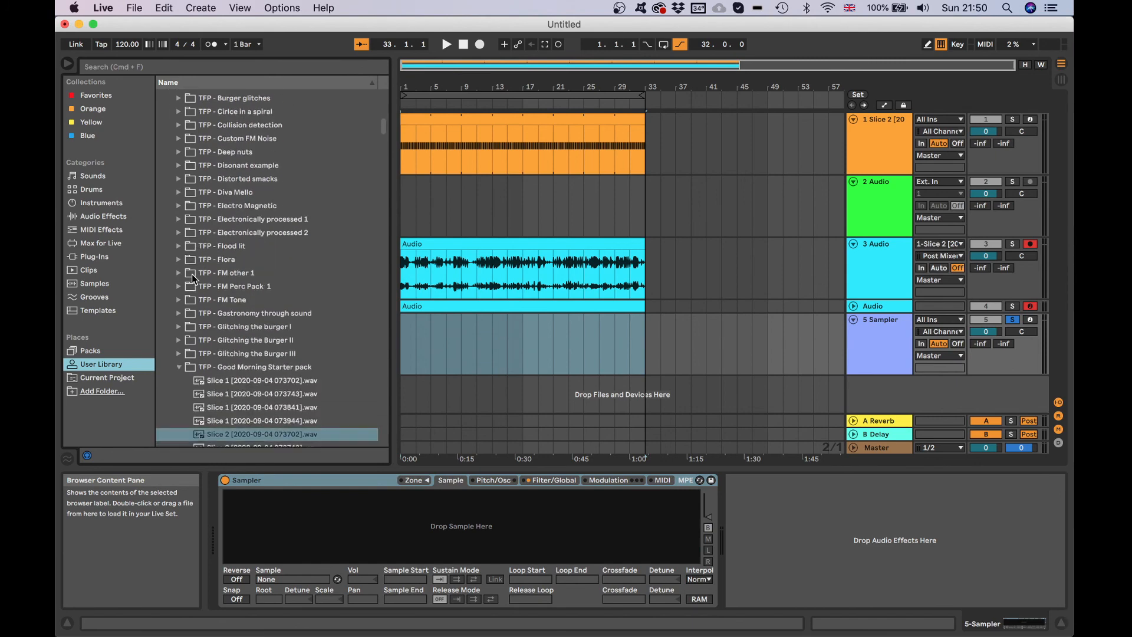
left_click(179, 254)
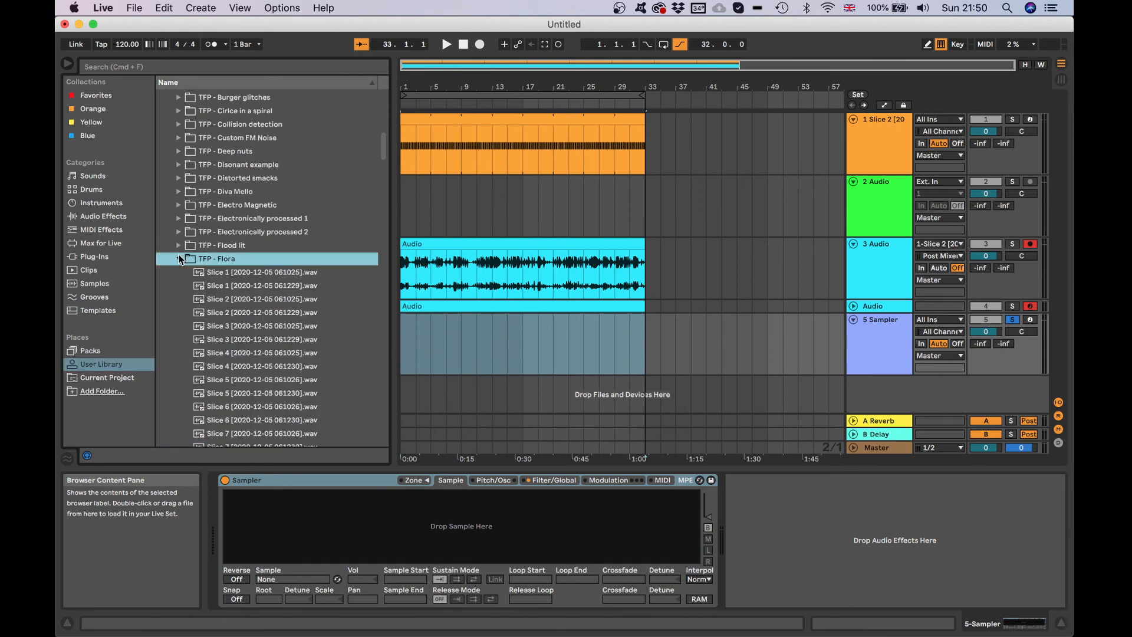
left_click(215, 271)
left_click(246, 304)
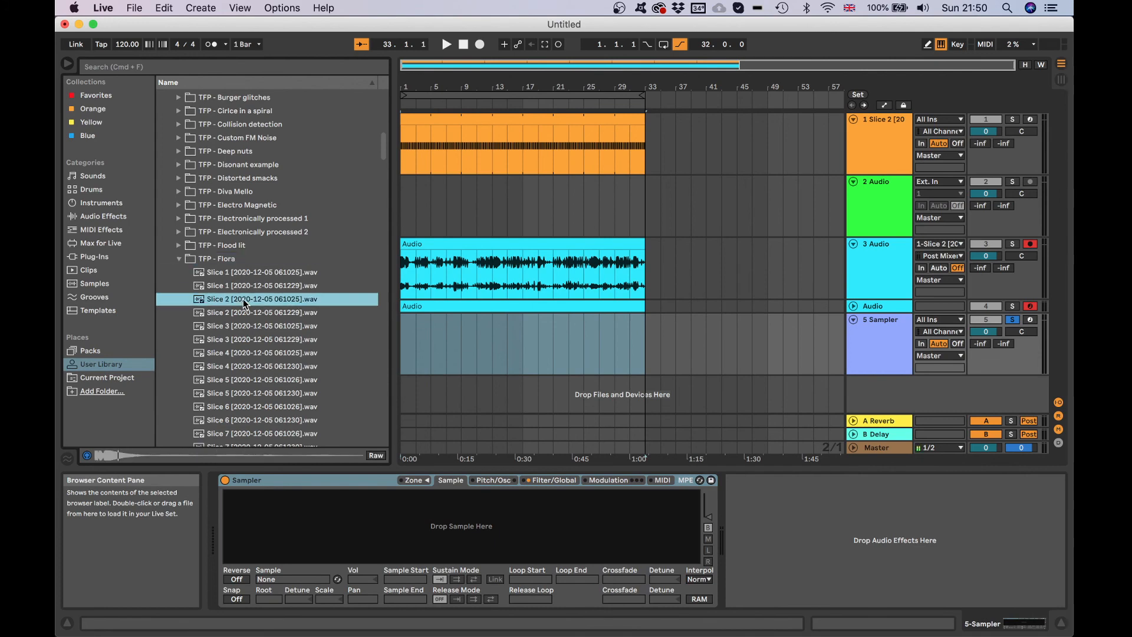
Step: Select all the TFP - Flora samples from the first Slice 1 through Slice 128 and load them into the empty Sampler
left_click(232, 268)
scroll(262, 372, "down", 20)
scroll(263, 375, "down", 20)
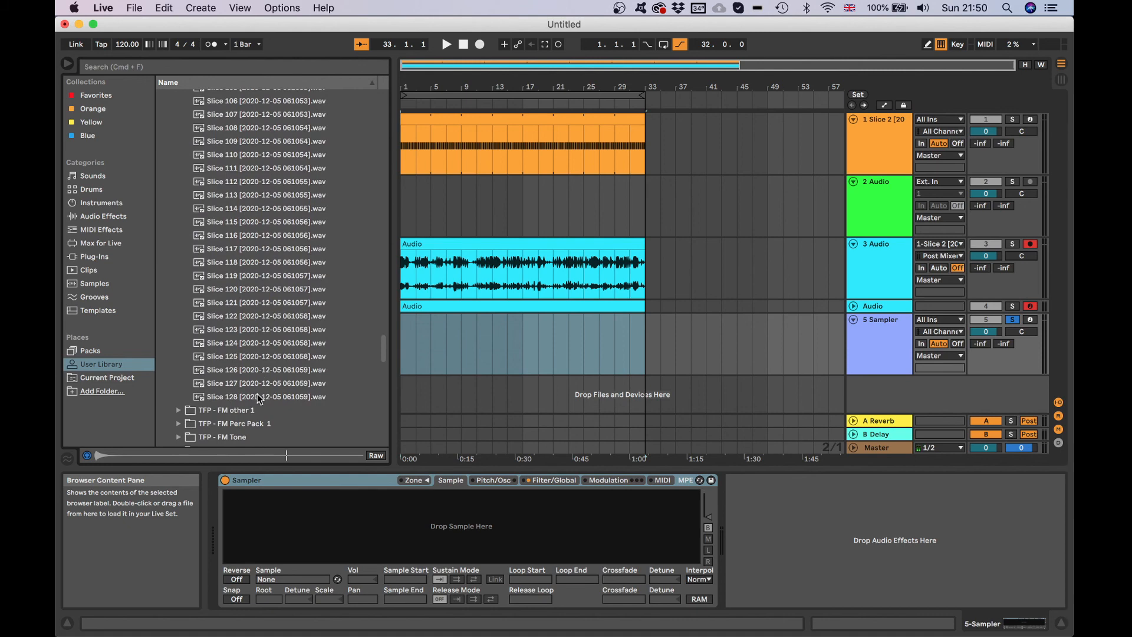
left_click(257, 396, "shift")
left_click_drag(250, 371, 353, 515)
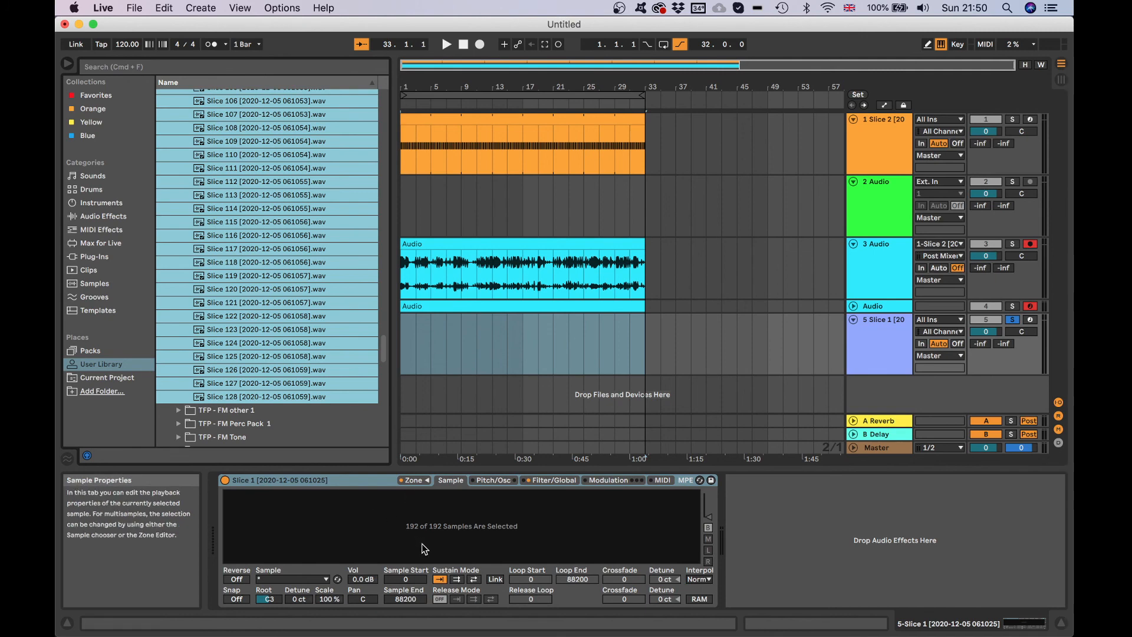
Step: Show the new Sampler's zone editor and arm its track for playing alongside the sliced Audio track
scroll(320, 349, "up", 10)
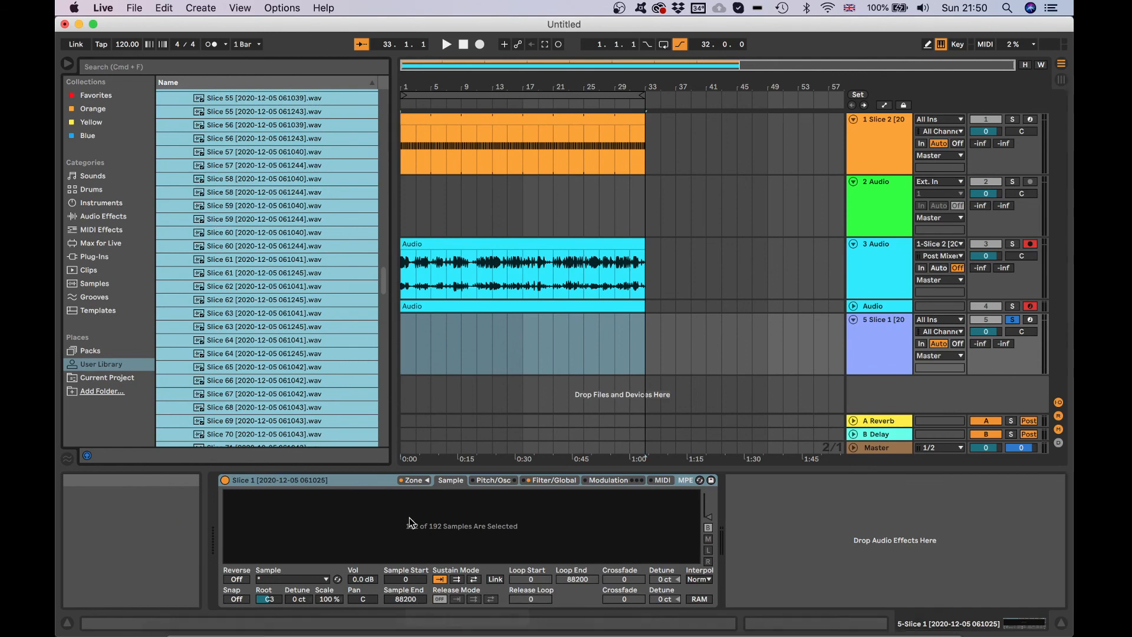
left_click(411, 482)
left_click(412, 483)
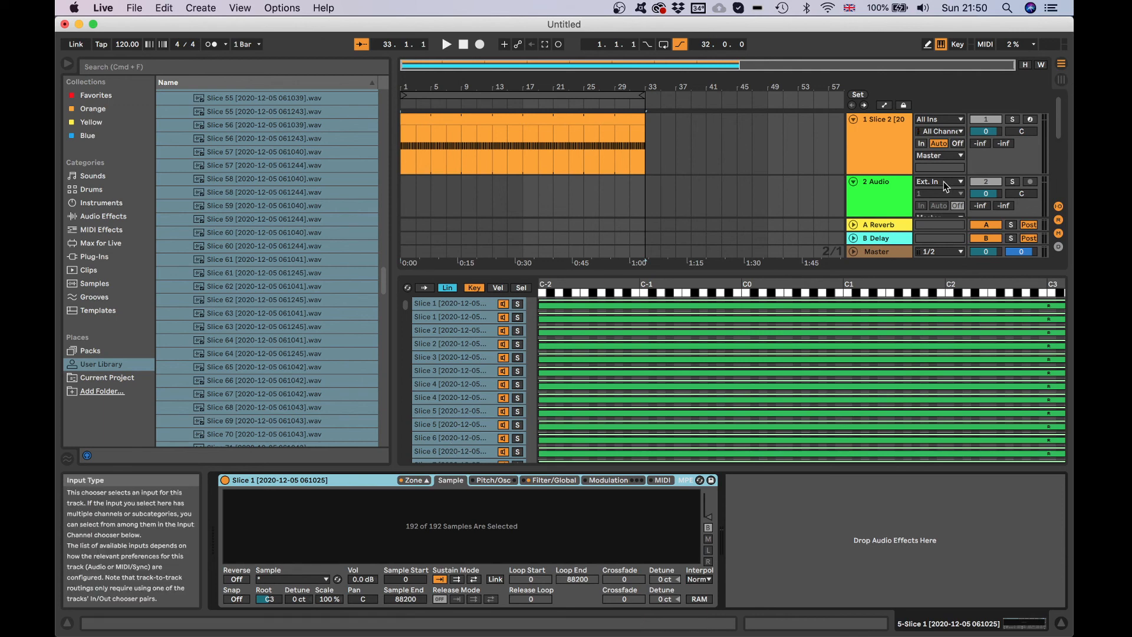
scroll(943, 182, "down", 5)
scroll(944, 181, "up", 1)
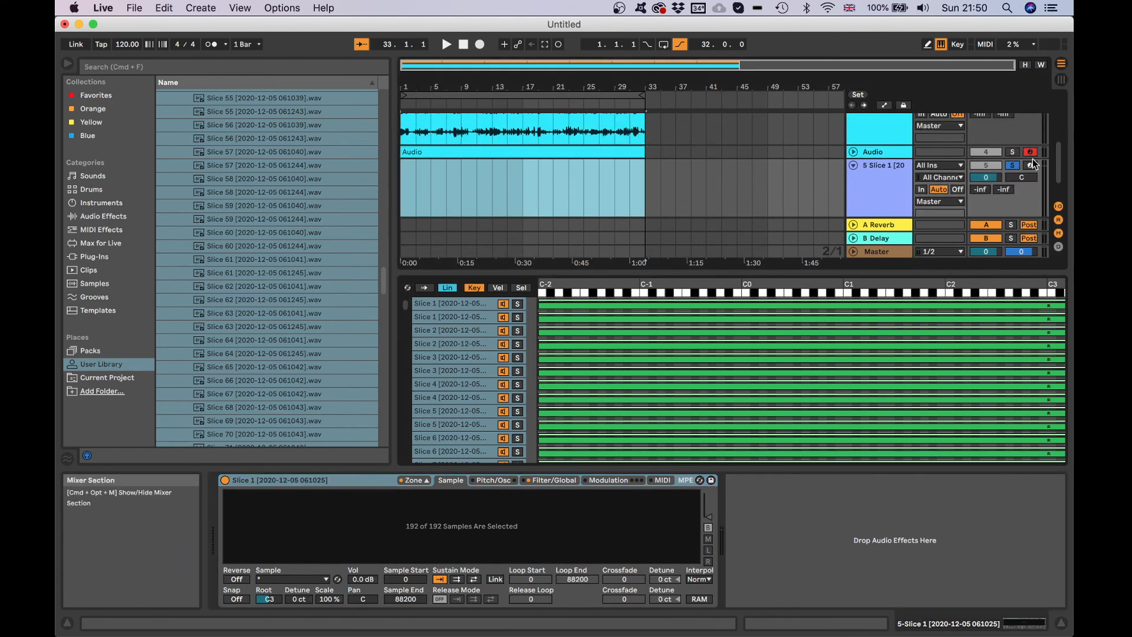
left_click(1031, 164)
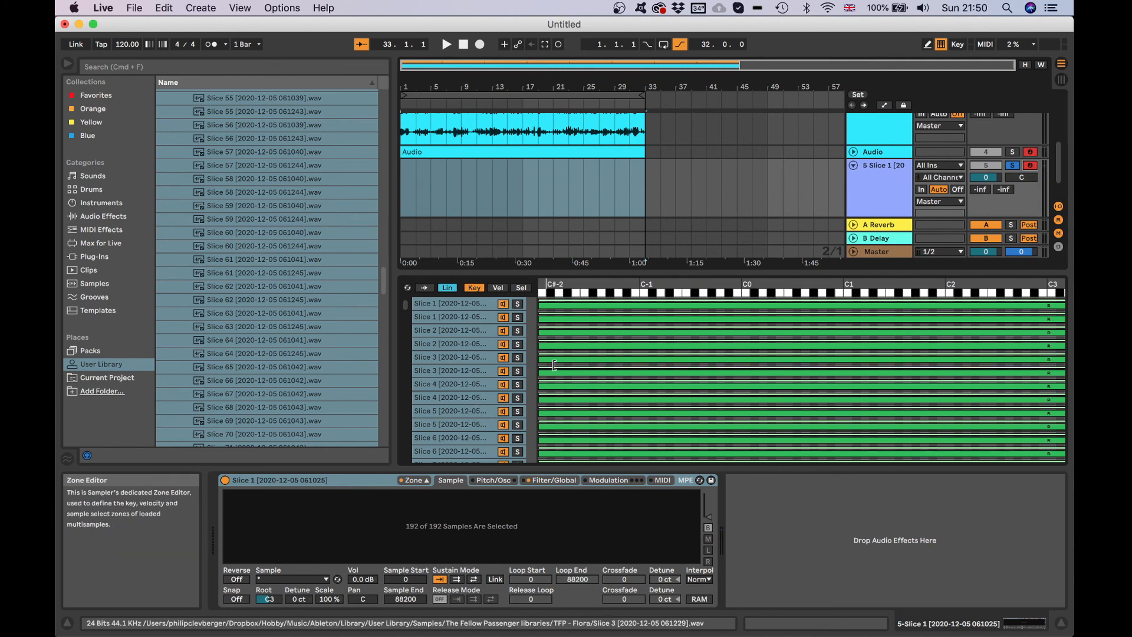
Step: Set the key tracking Scale to 0 % for all the loaded TFP - Flora samples
right_click(458, 349)
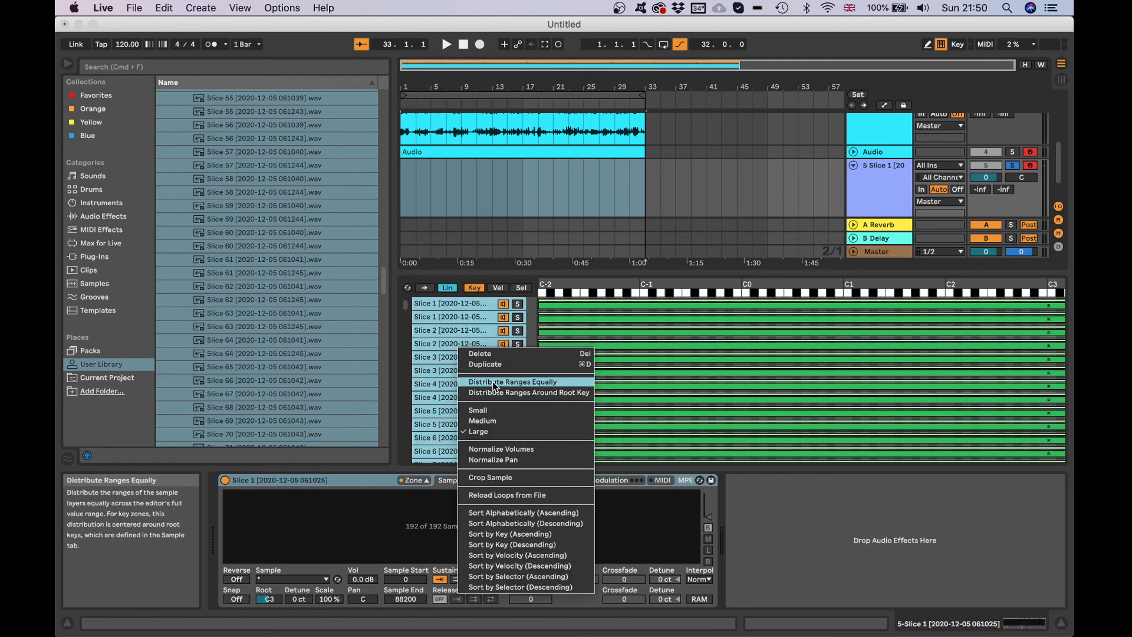
left_click(431, 382)
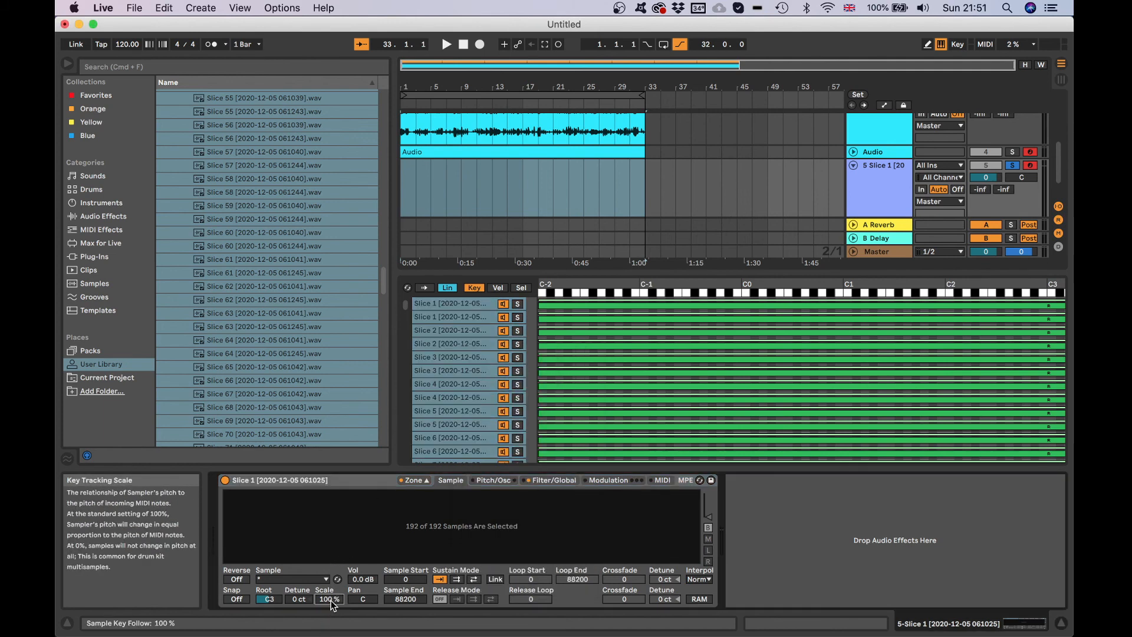
type("0")
key("Return")
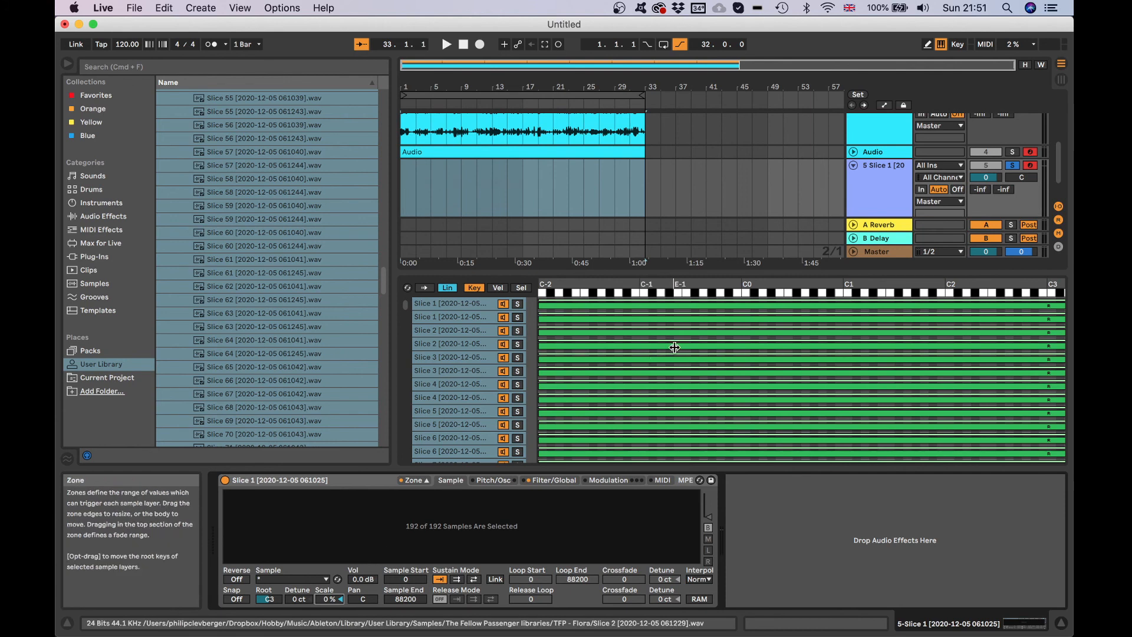
Step: Try a fade-in on the first Slice 1 layer's key zone from C-2 to about G#-1 and remove it again
left_click_drag(540, 306, 709, 302)
left_click(450, 348)
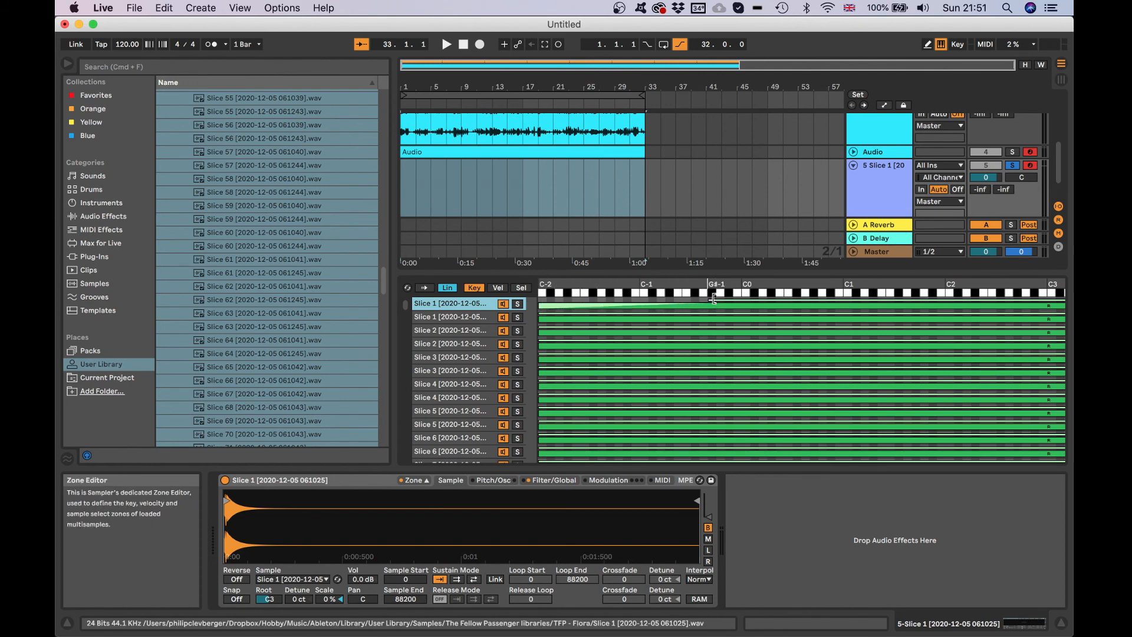
left_click_drag(714, 299, 542, 296)
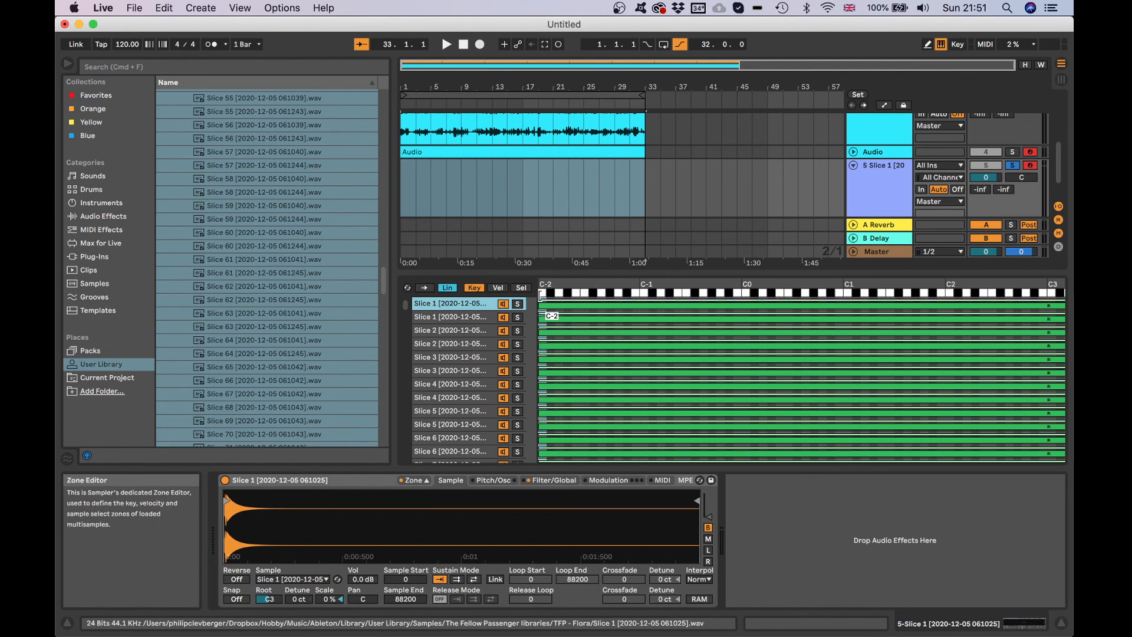
Step: Show the velocity zones with the layers through Slice 28 selected, and the sample select zones with the second Slice 24 layer selected
left_click(498, 288)
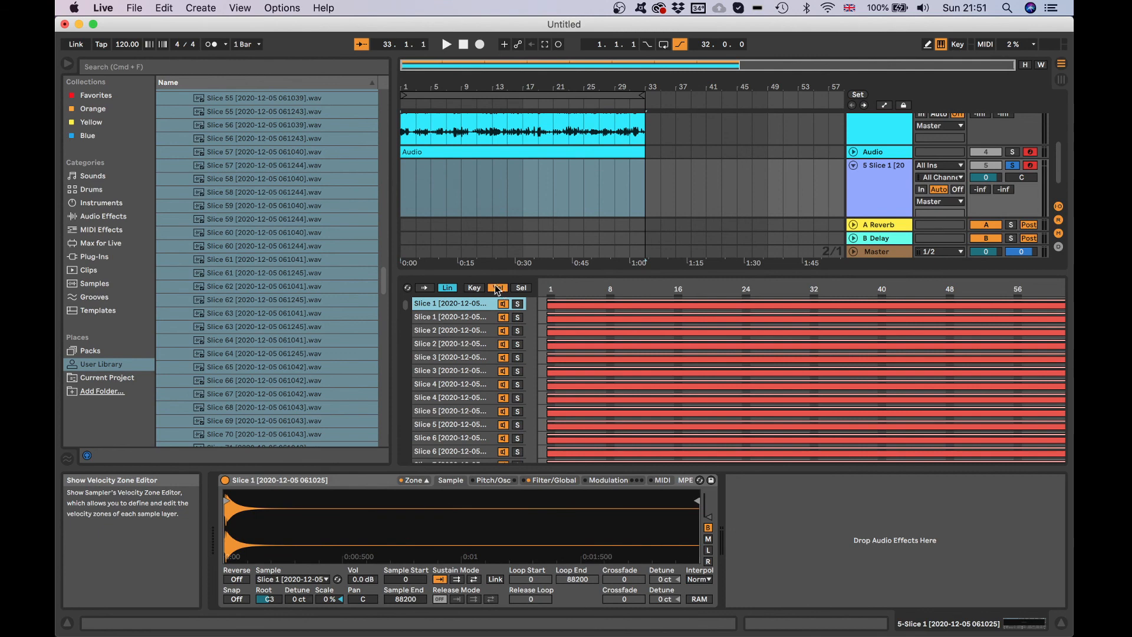
scroll(460, 359, "down", 15)
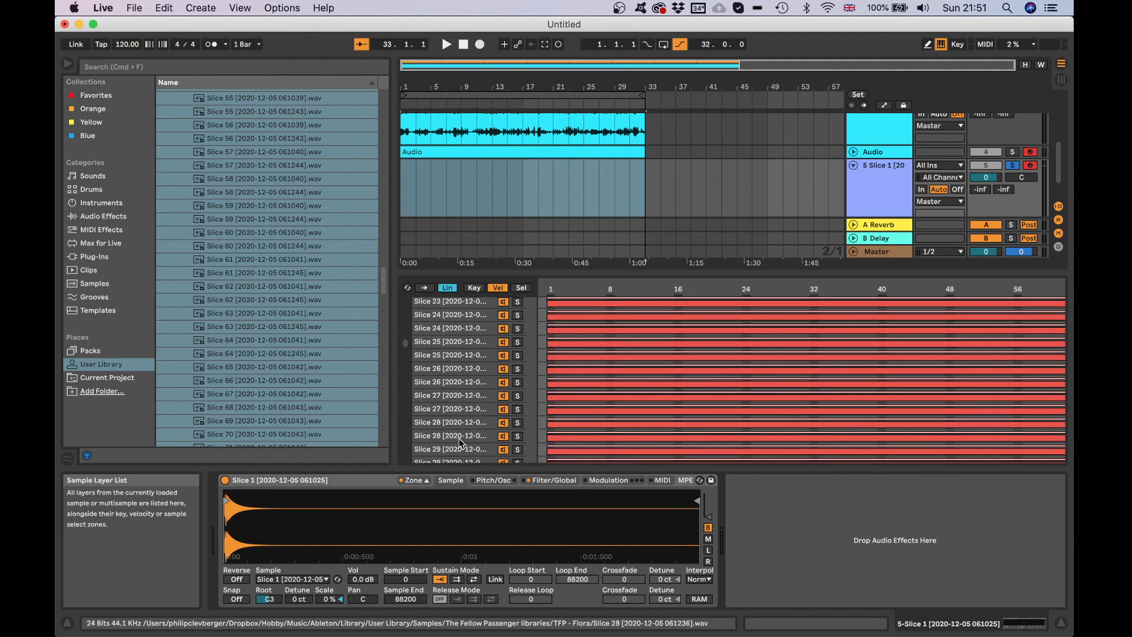
left_click(459, 438, "shift")
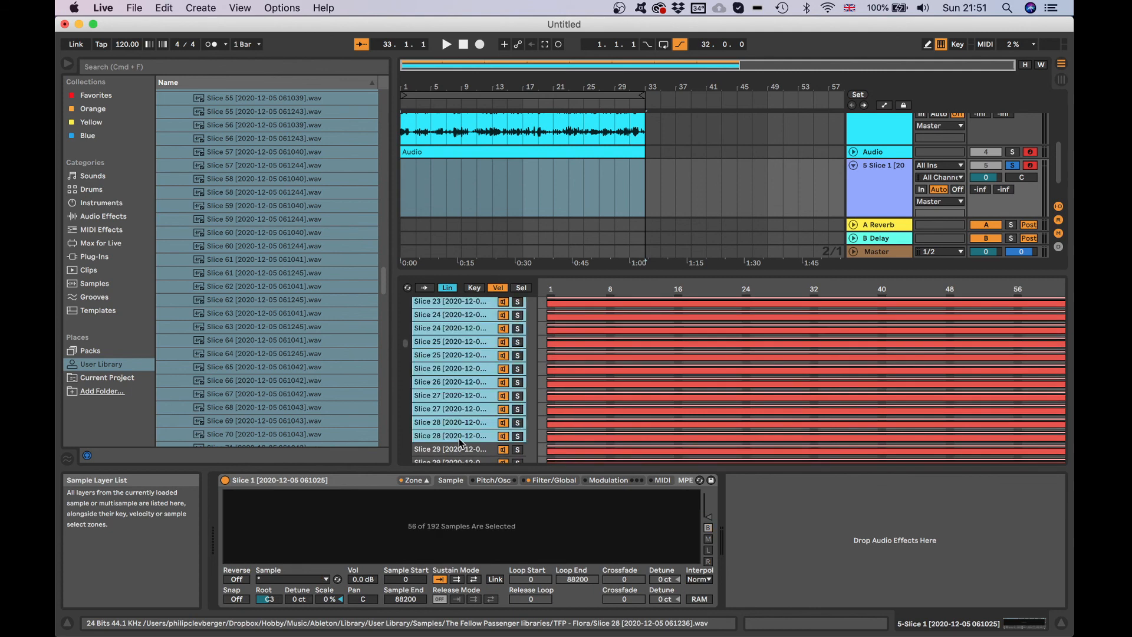
right_click(462, 398)
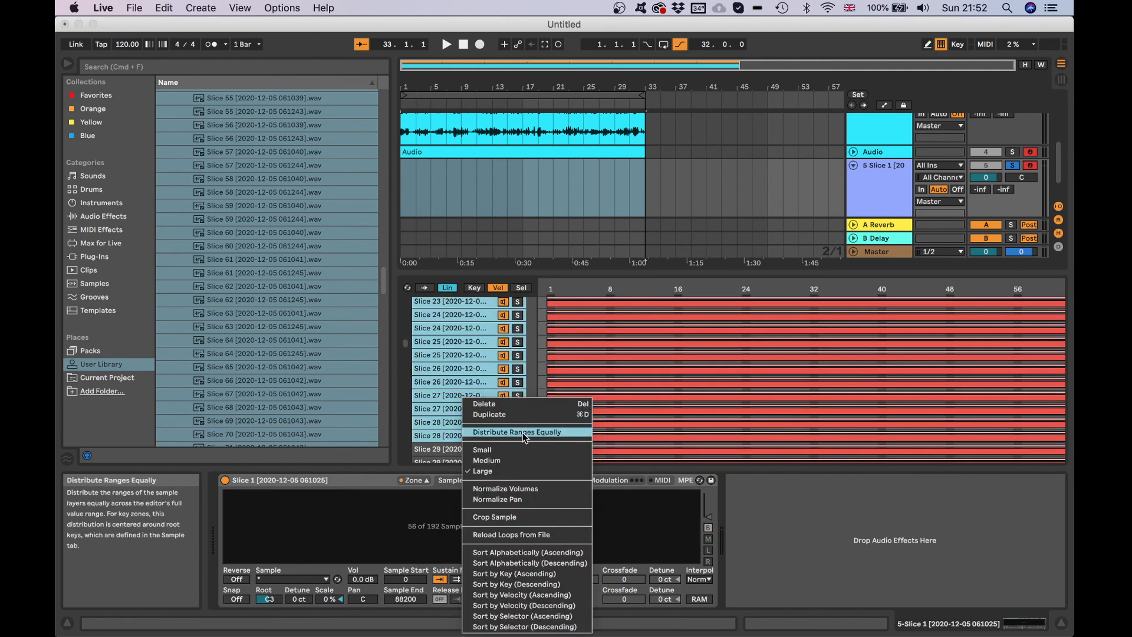
left_click(456, 364)
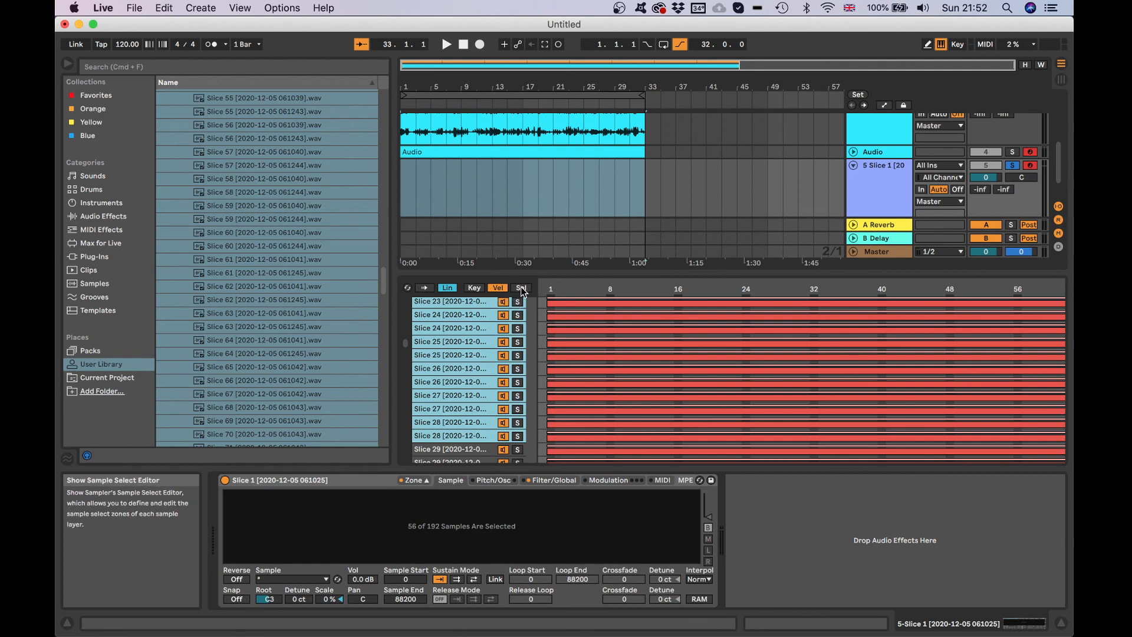
left_click(522, 289)
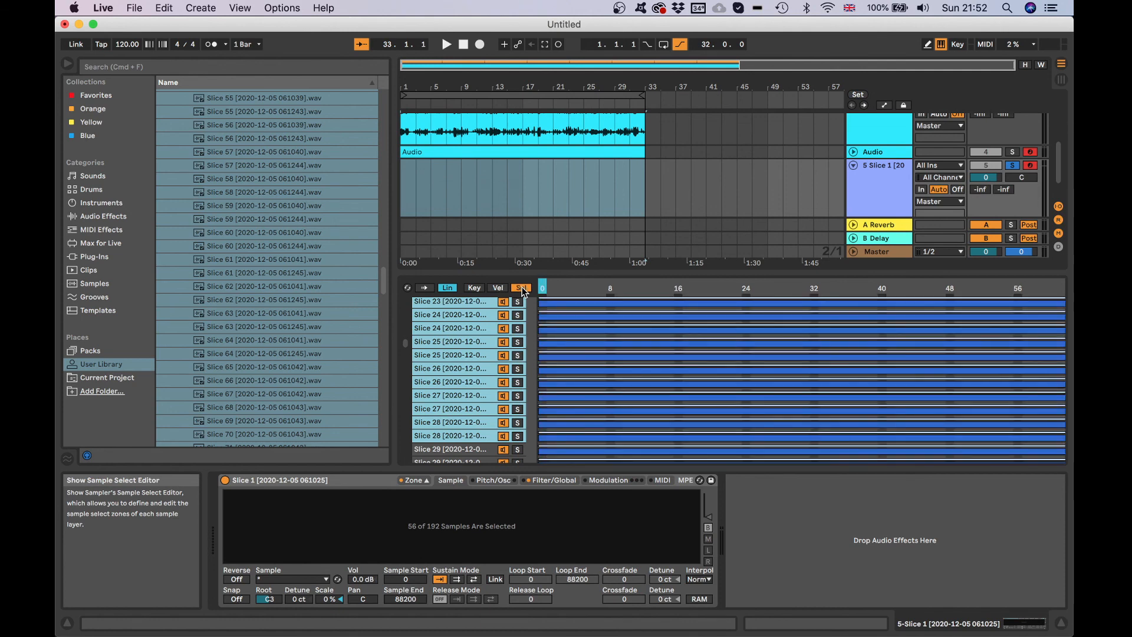
left_click(457, 329)
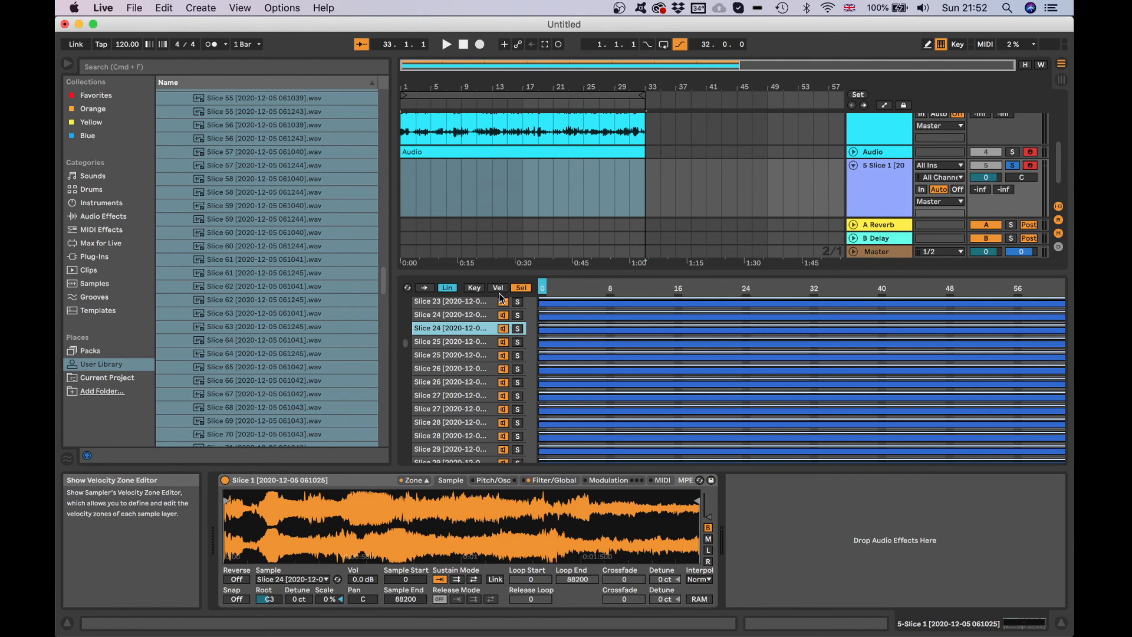
Step: Select all the sample layers and distribute their sample select zone ranges equally
scroll(468, 334, "up", 15)
left_click(469, 334)
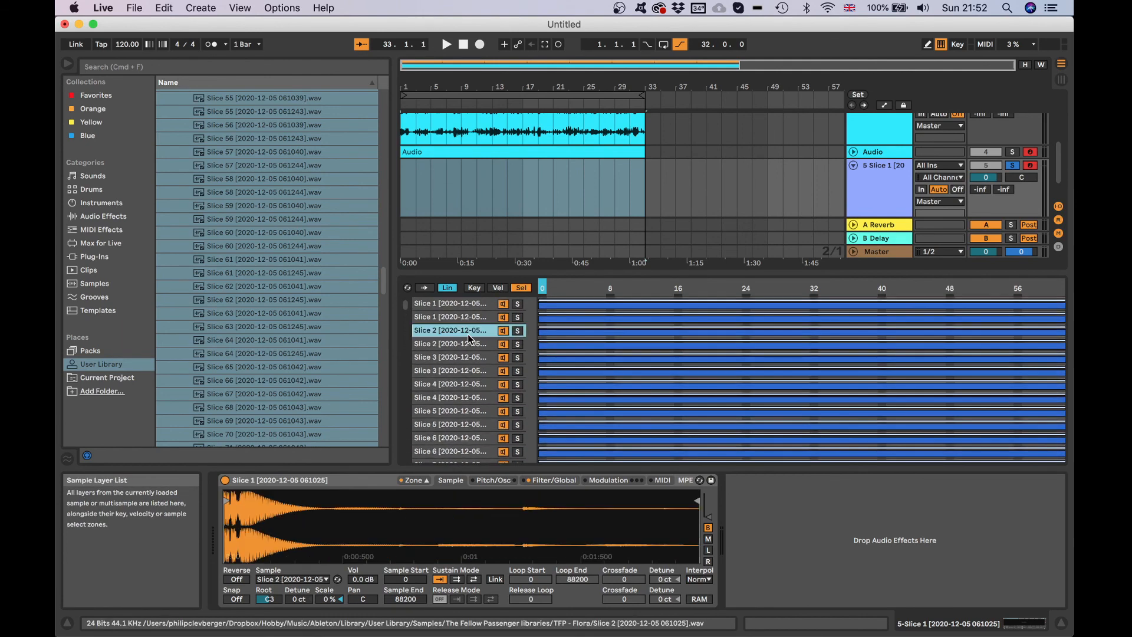
key("super+a")
right_click(469, 334)
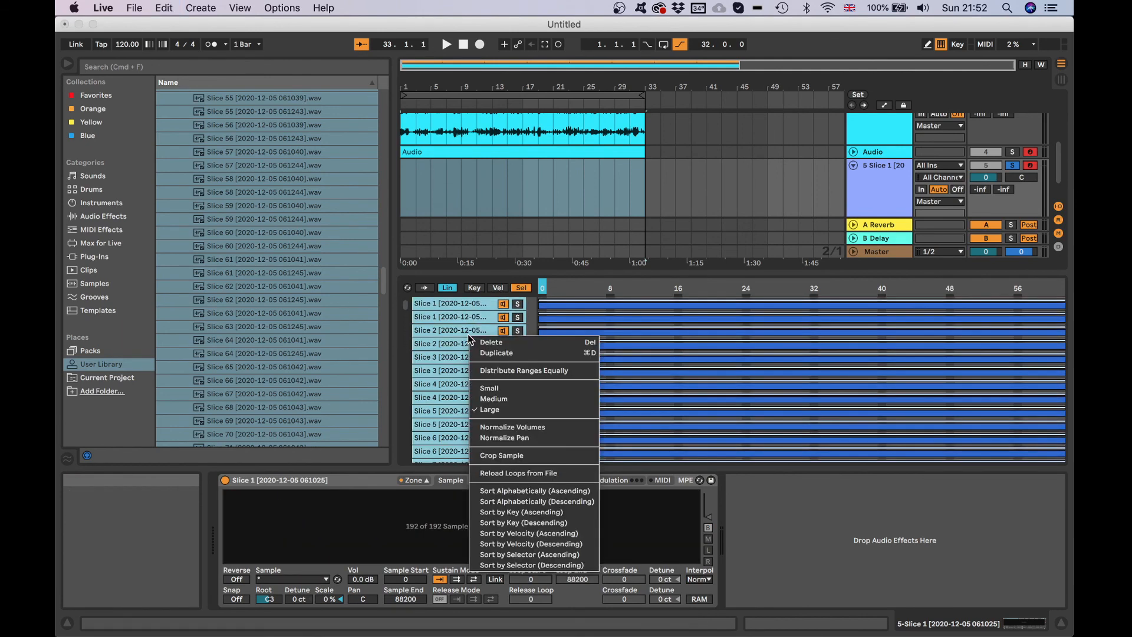
left_click(502, 372)
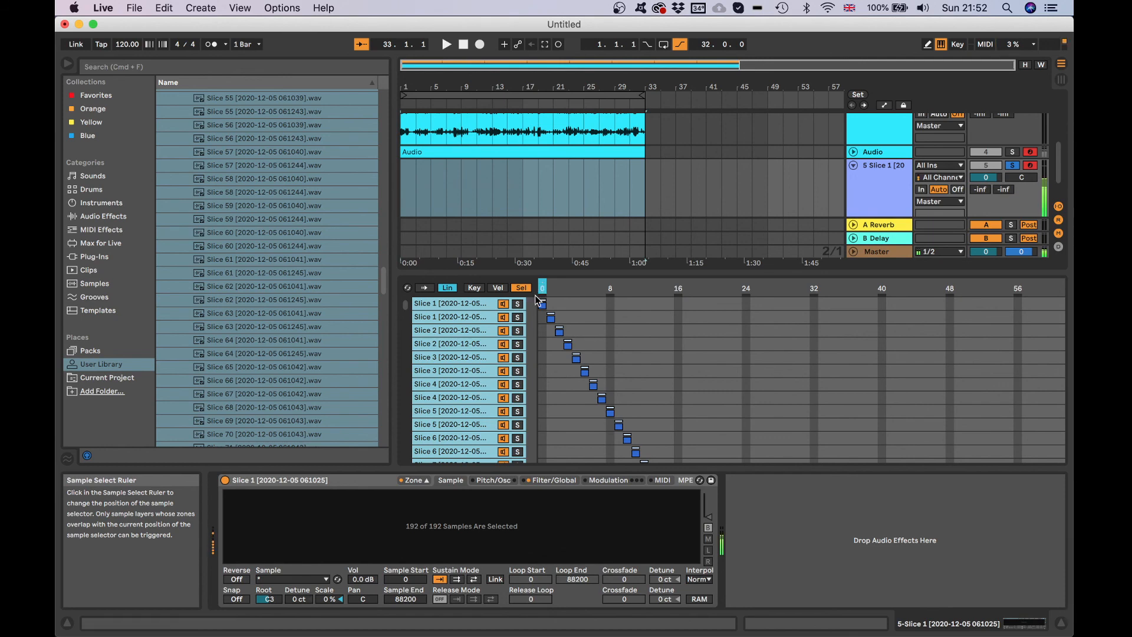
Step: Set the key tracking Scale to 100 % for all samples and move the sample selector through position 3 to position 6
left_click_drag(333, 604, 333, 545)
double_click(332, 601)
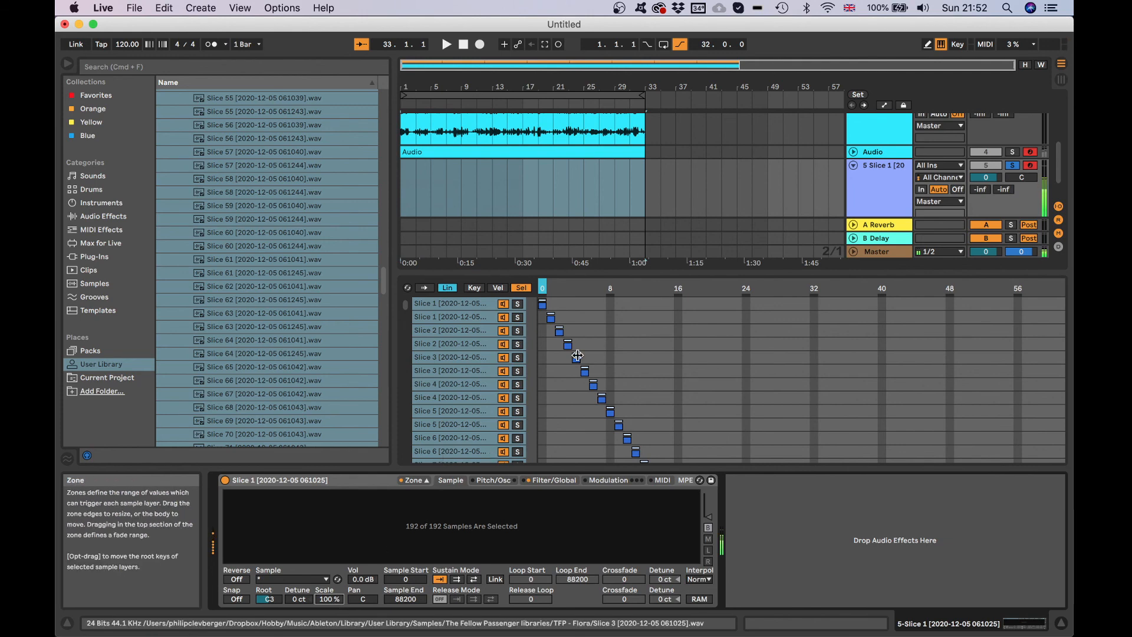
mouse_move(542, 287)
left_mouse_down()
mouse_move(814, 287)
mouse_move(570, 288)
left_mouse_up()
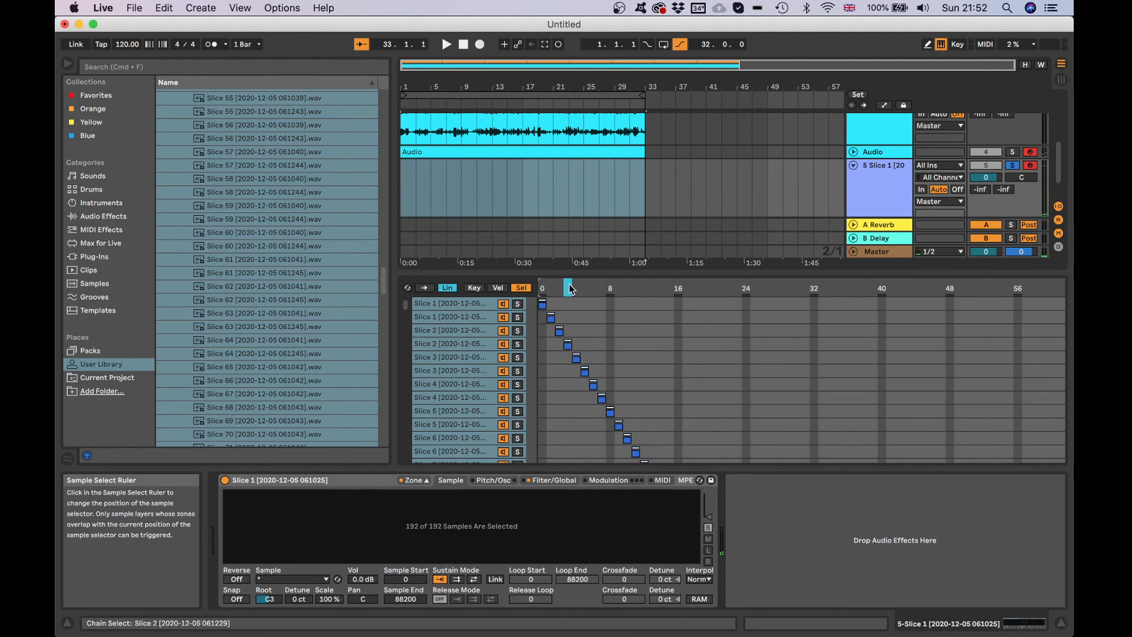
mouse_move(570, 288)
left_mouse_down()
mouse_move(856, 288)
mouse_move(595, 289)
left_mouse_up()
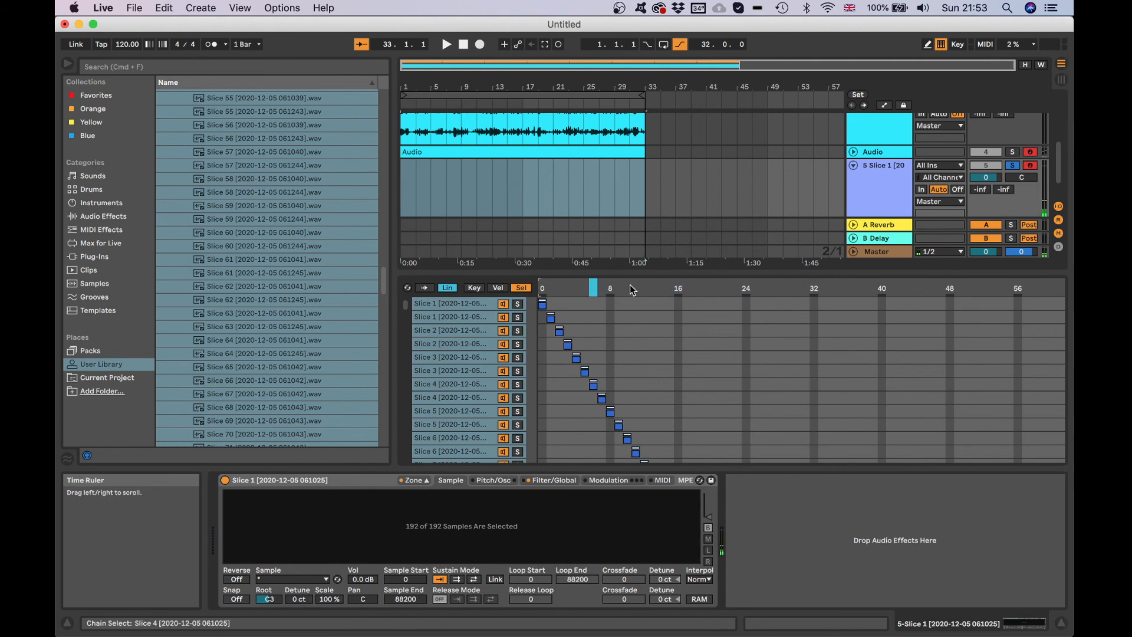
Step: Add the Expression Control MIDI effect in front of the Sampler and map its Random source to the sample selector
left_click(105, 216)
left_click(102, 229)
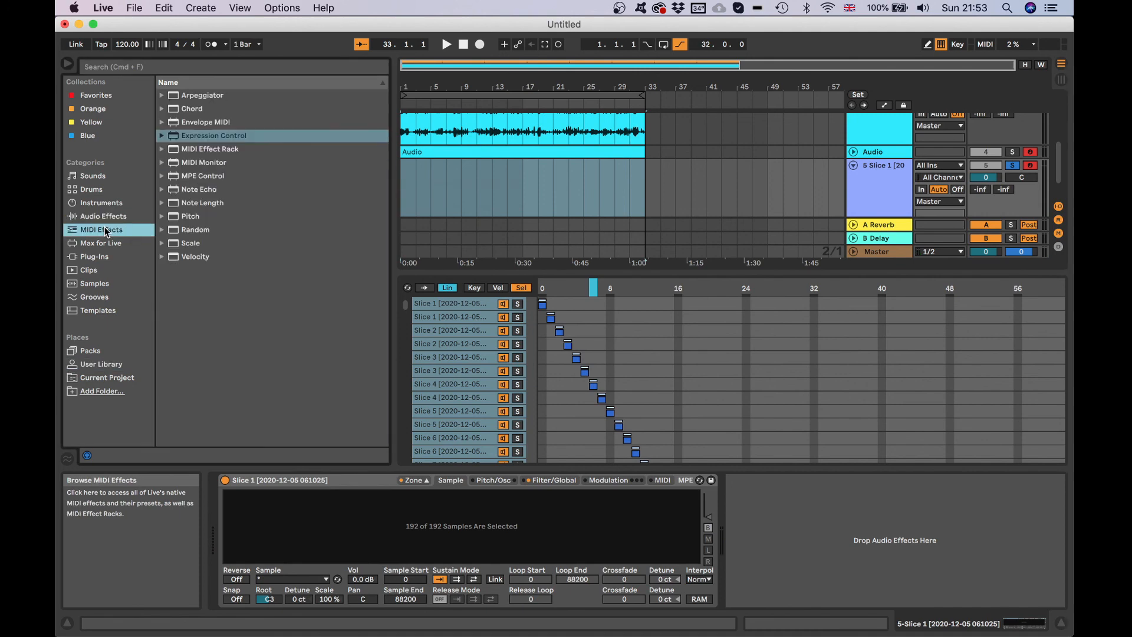
left_click(207, 136)
left_click_drag(210, 139, 419, 385)
left_click(333, 575)
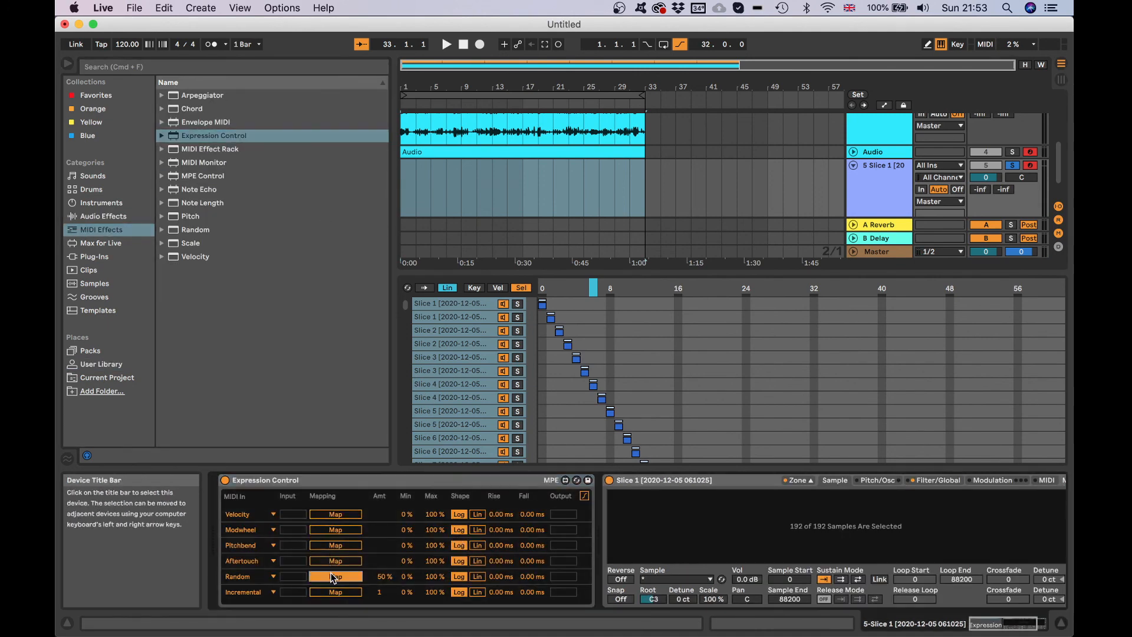
left_click(594, 287)
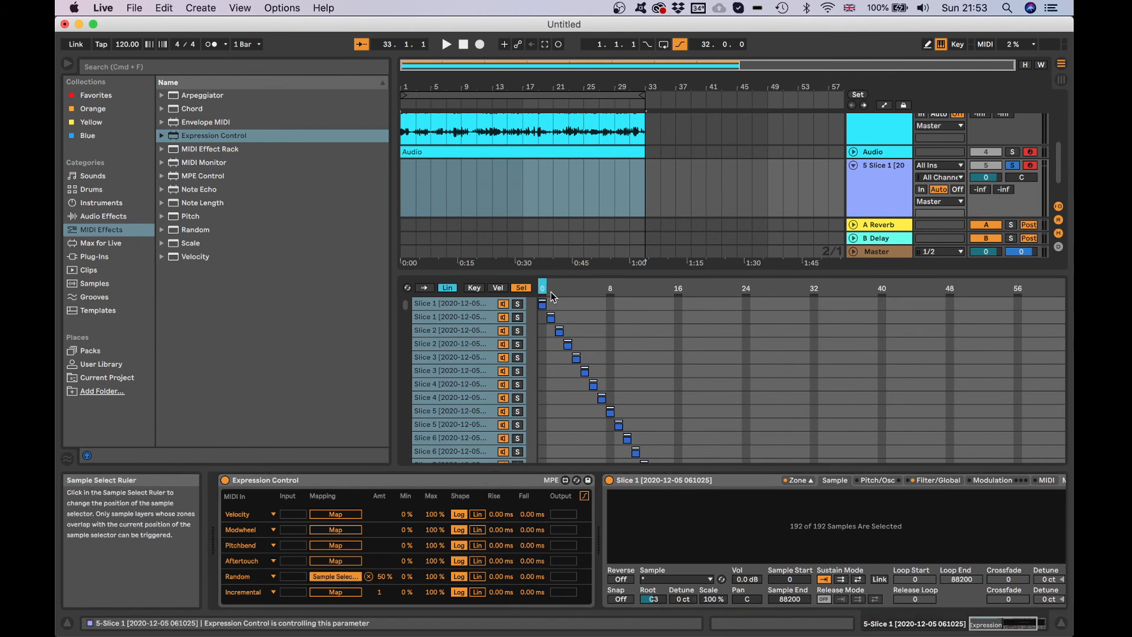
Step: Play repeated notes to audition the random sample selection and examine the selector's movement across the sample select zones
key("a")
key("a")
key("a")
key("a")
key("a")
key("a")
key("a")
key("a")
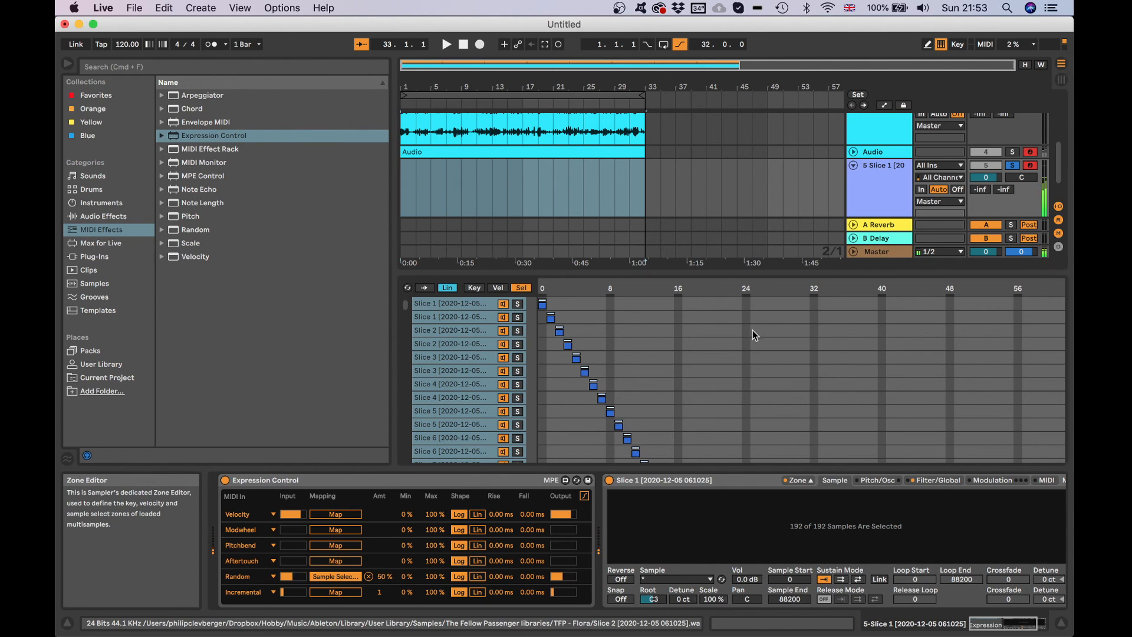
scroll(752, 366, "right", 10)
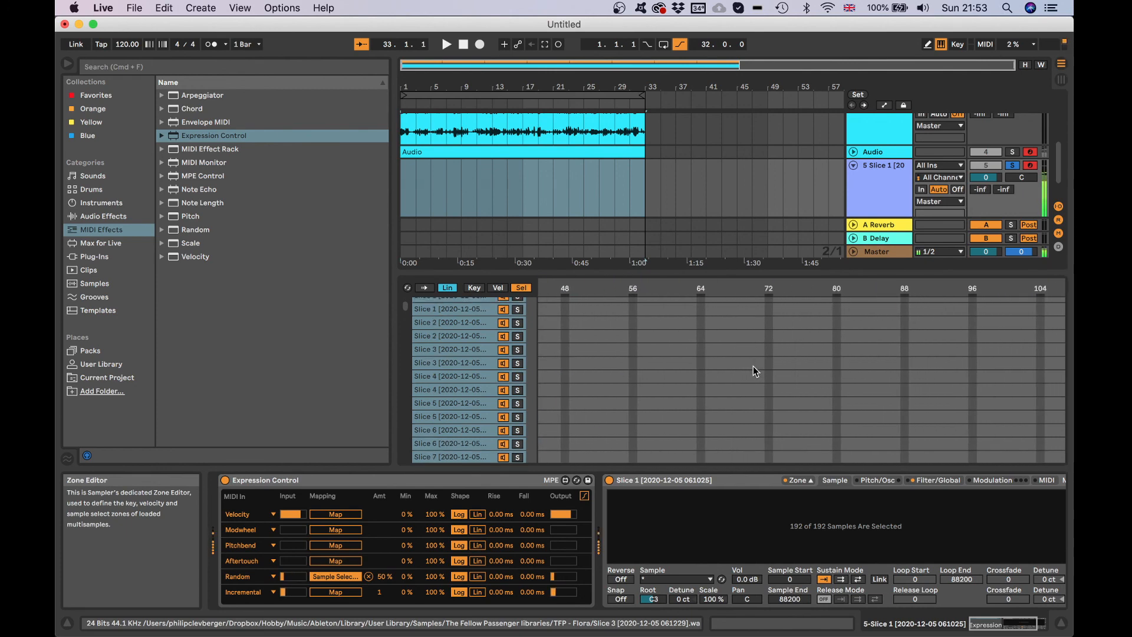
key("a")
key("a")
scroll(787, 381, "left", 10)
scroll(787, 381, "down", 5)
scroll(787, 382, "up", 5)
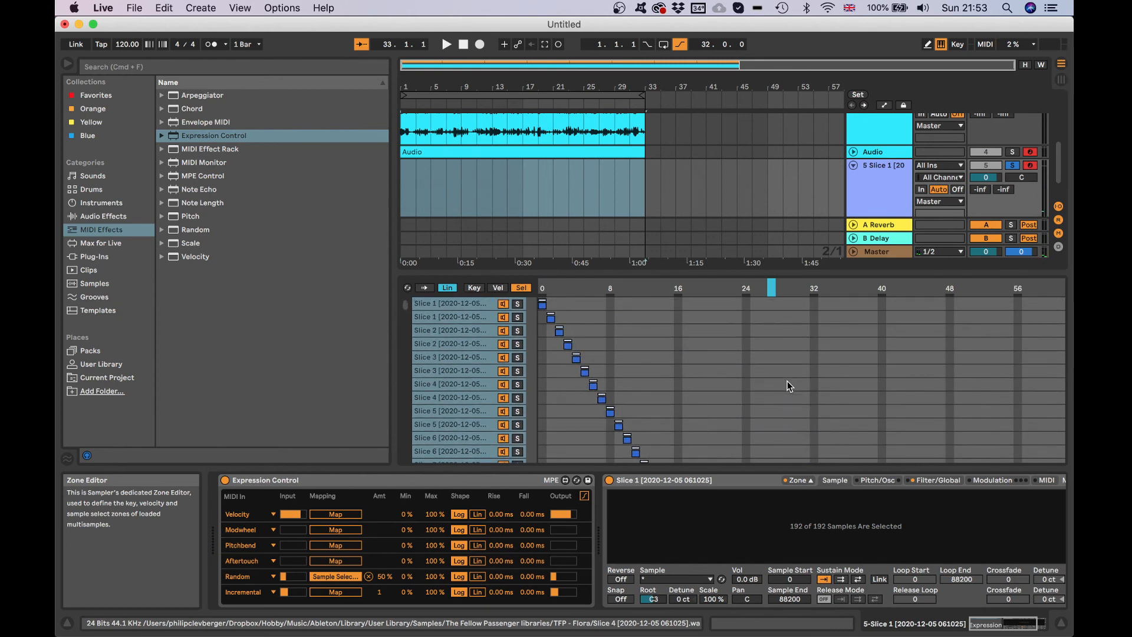